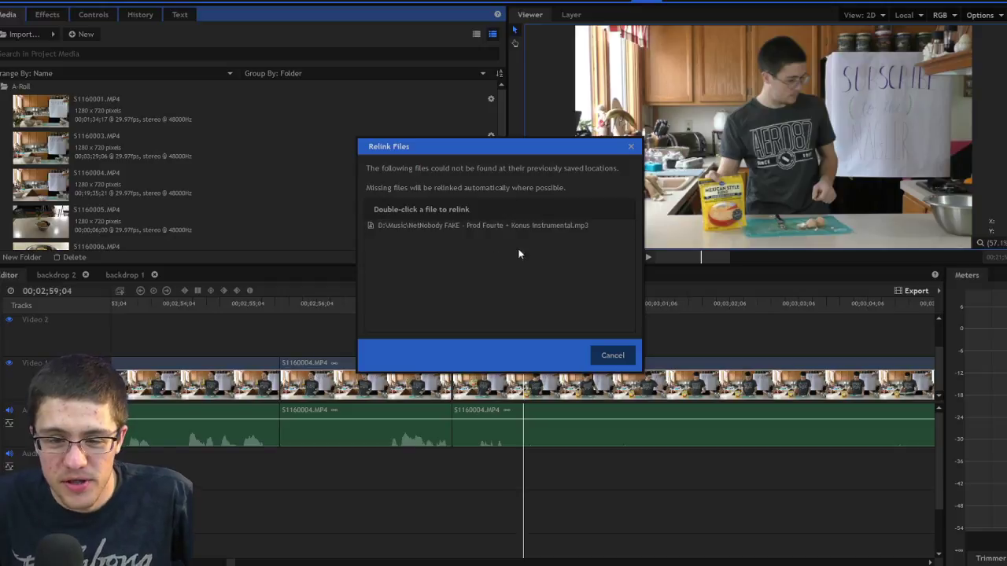
Step: Skip relinking the missing music file and review the existing cuts in the kitchen footage between 00;02;53 and 00;02;56
click(612, 354)
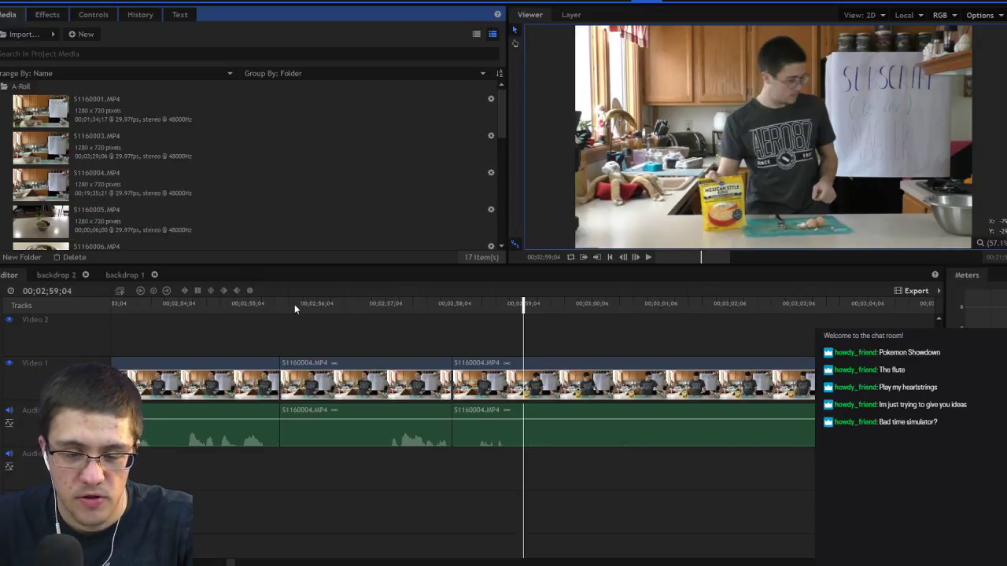
click(335, 304)
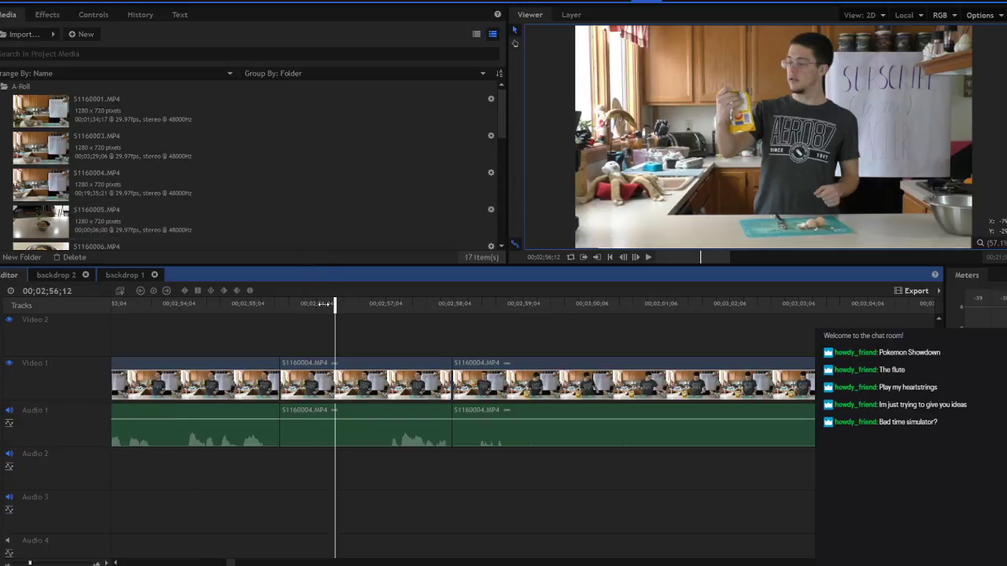
click(243, 305)
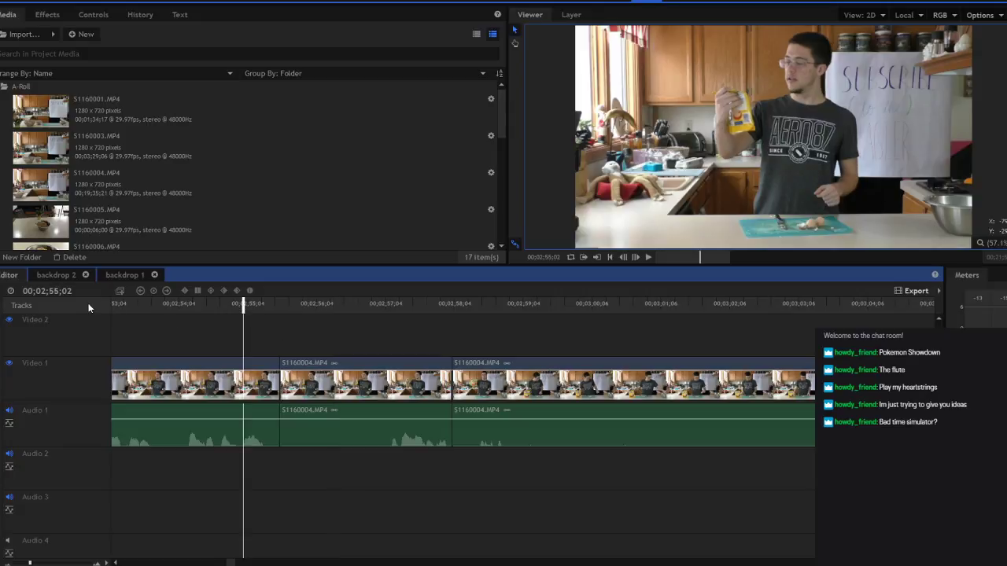
click(127, 304)
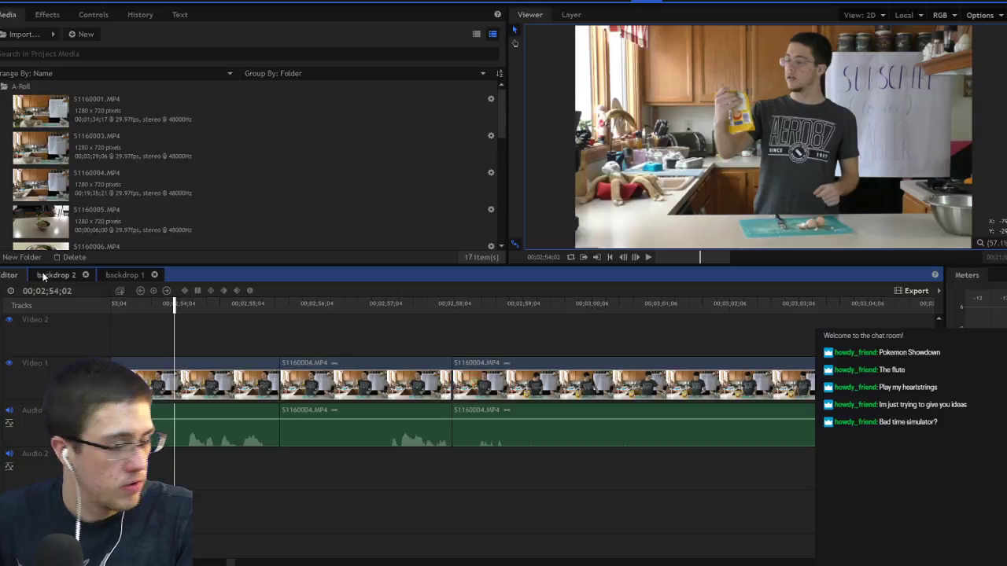
click(128, 304)
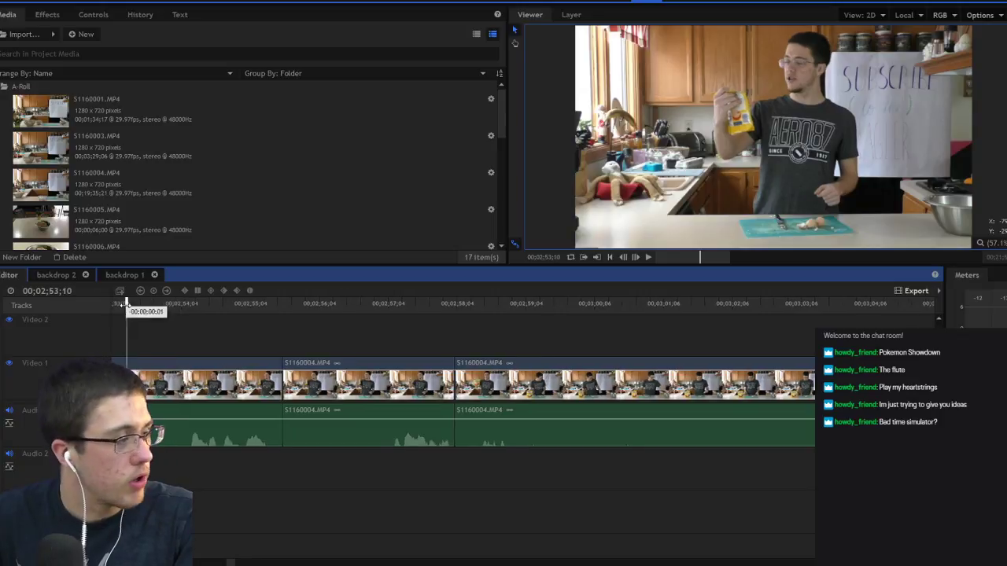
key(space)
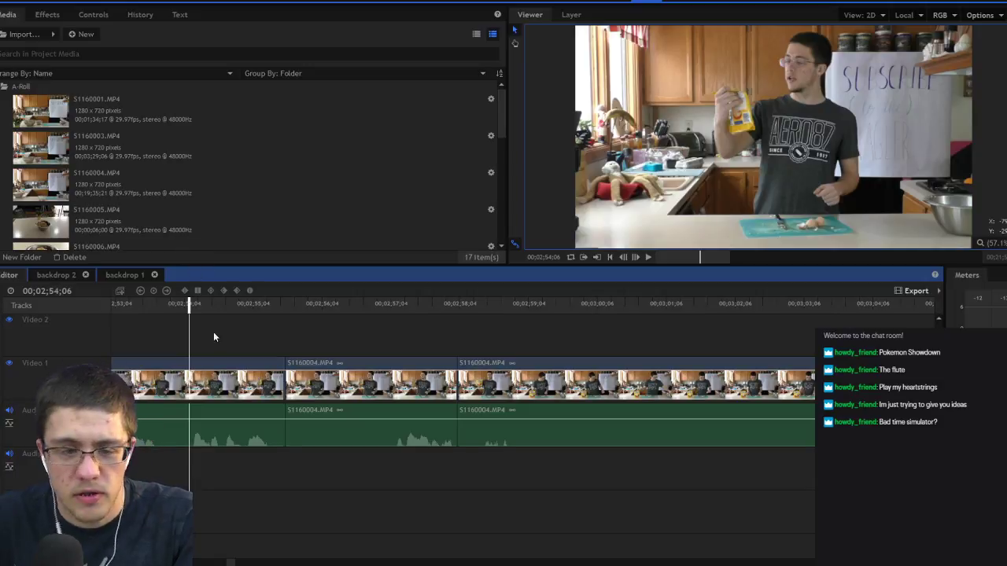
click(255, 307)
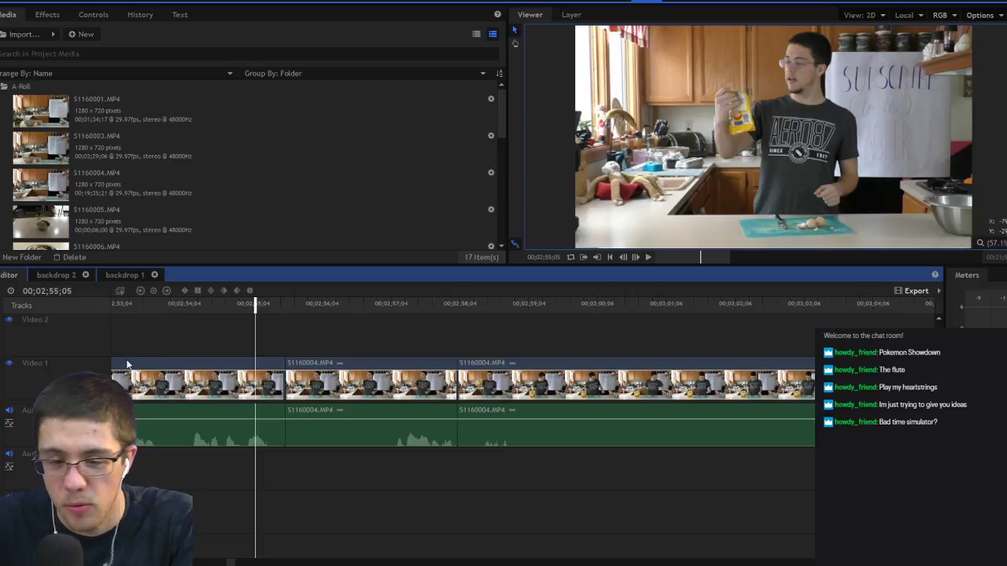
Step: Look over the earlier clips on the timeline and play back the cuts from about 00;02;55 to 00;02;58
scroll(288, 341, up, 10)
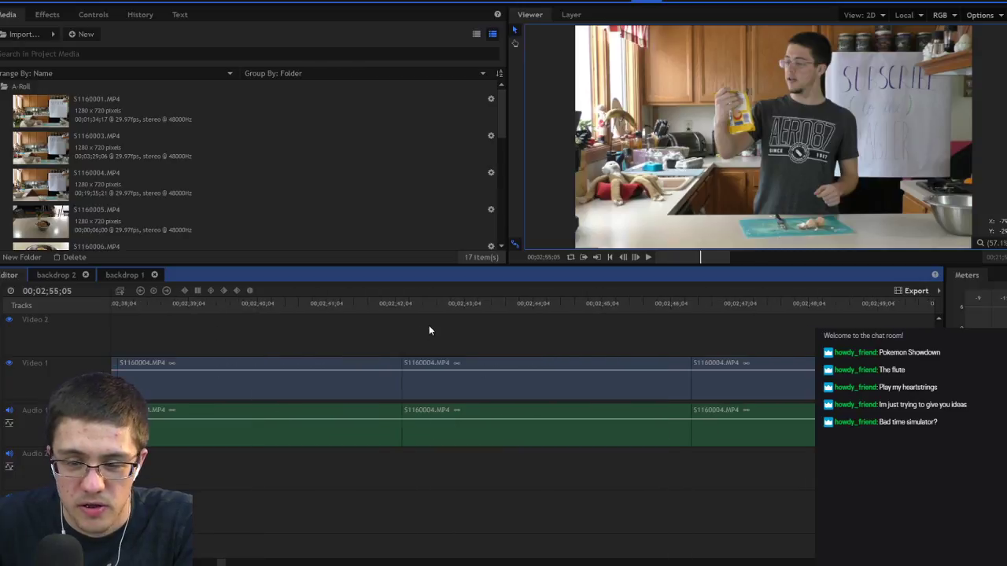
scroll(428, 329, up, 20)
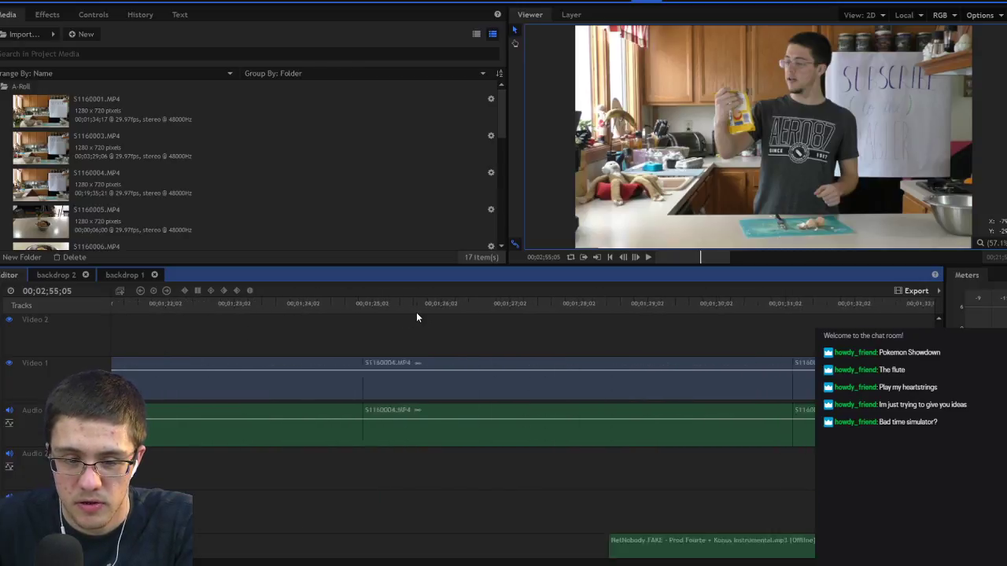
scroll(416, 312, down, 20)
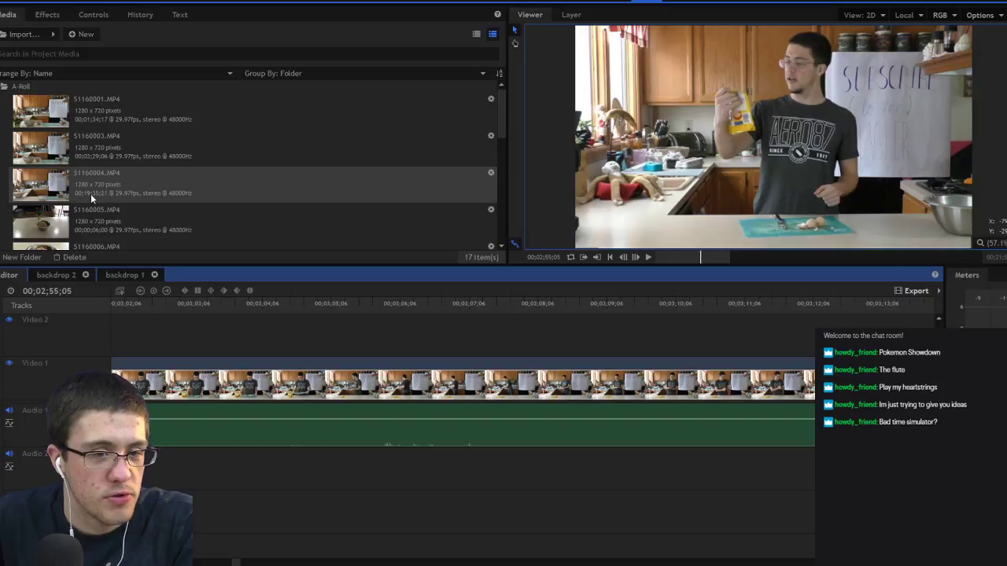
drag(124, 197, 427, 382)
key(space)
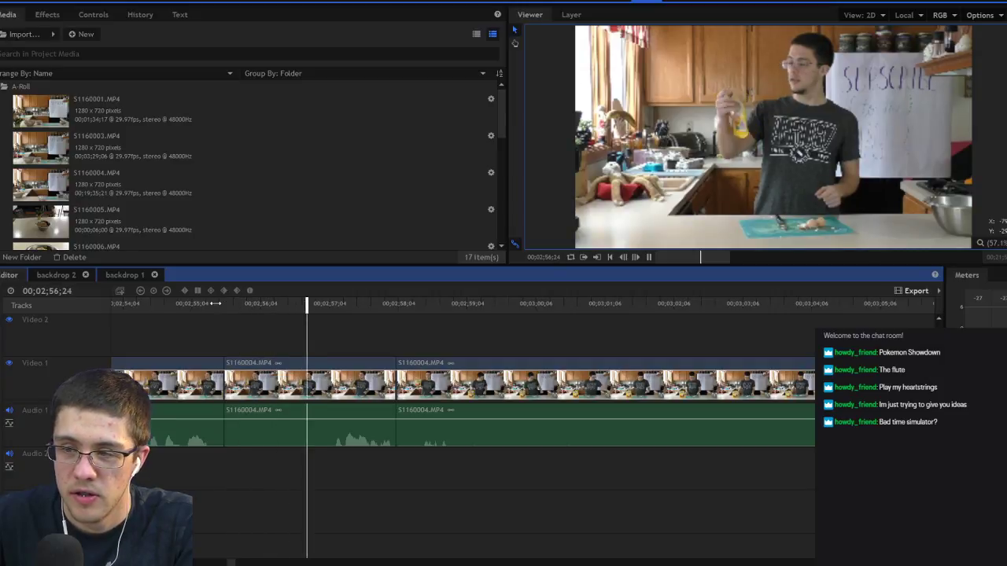
key(space)
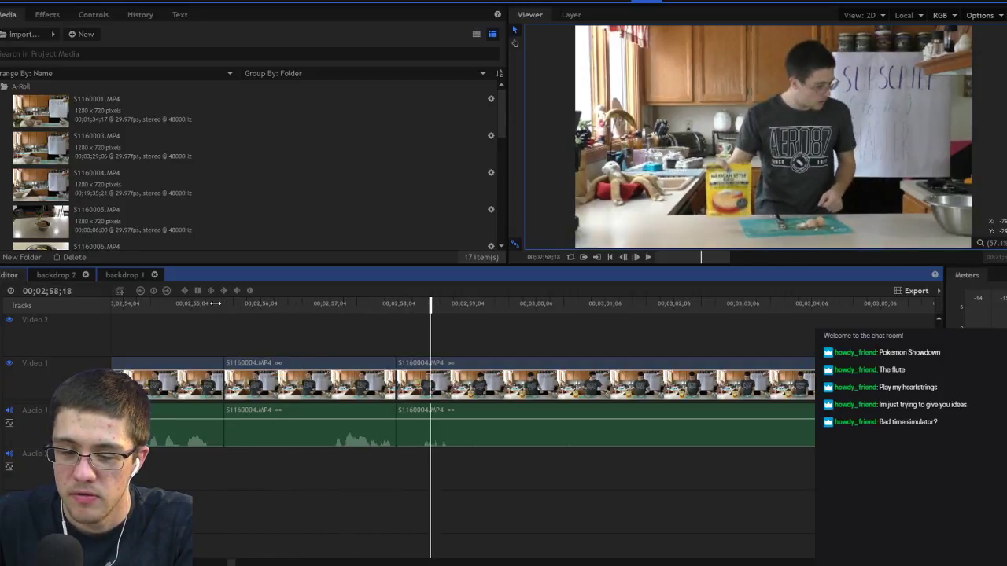
Step: Play the uncut S1160004.MP4 footage between about 00;03;06 and 00;03;24 to look for the next spoken part
scroll(528, 361, right, 5)
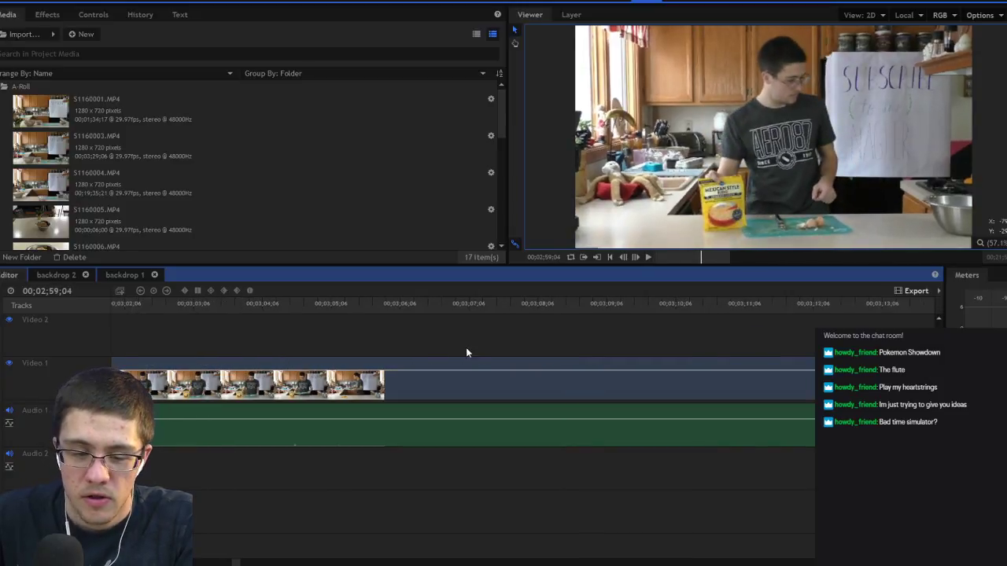
click(367, 308)
key(space)
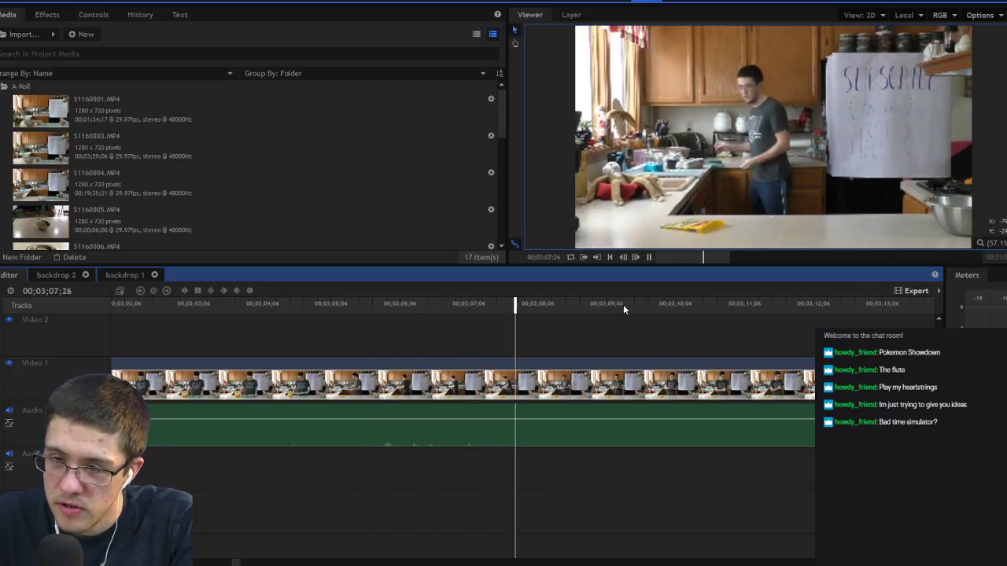
click(873, 307)
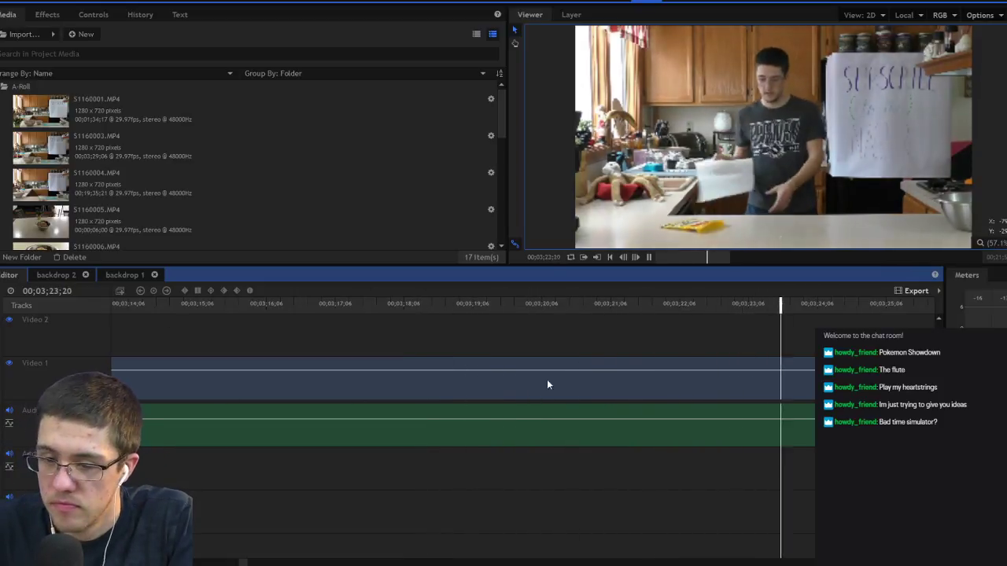
key(space)
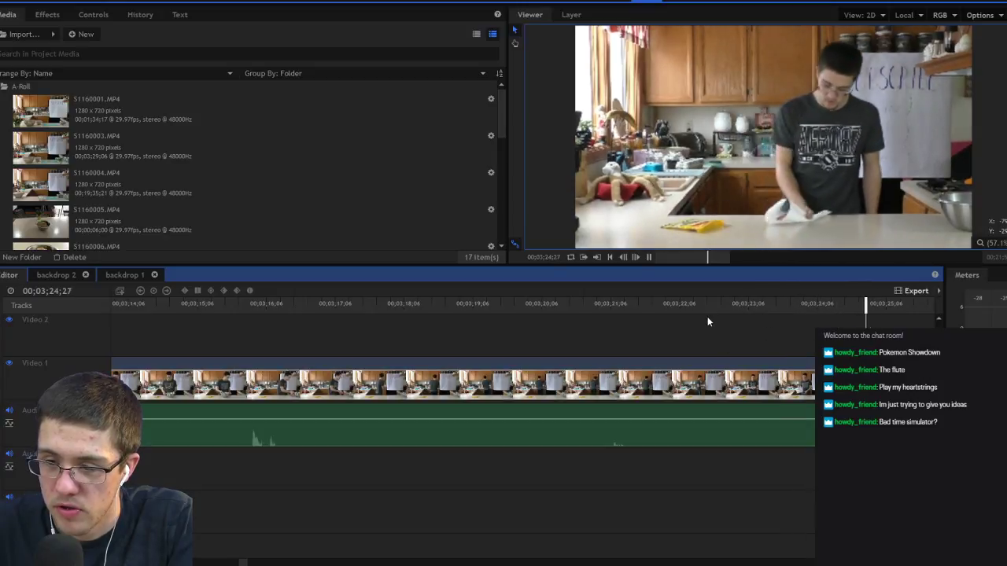
click(693, 303)
key(space)
key(space)
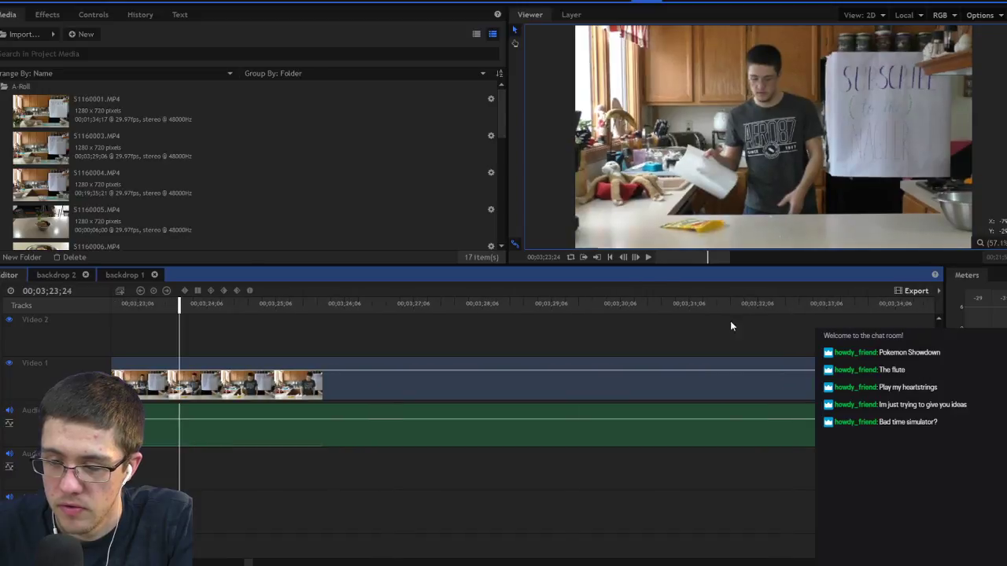
Step: Split the clip at 00;03;25;26, just before the speech begins
click(322, 304)
key(space)
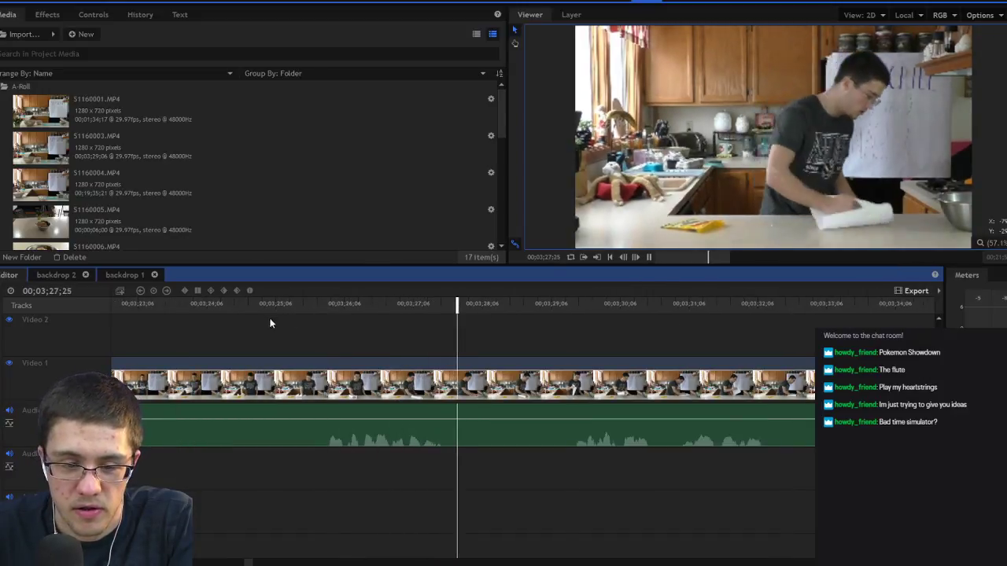
key(space)
click(172, 304)
click(321, 307)
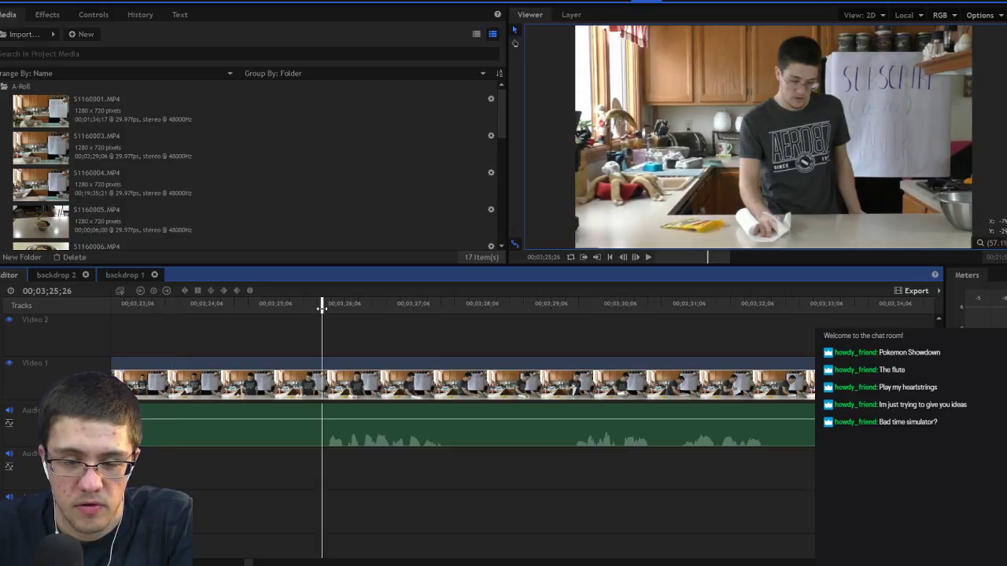
key(ctrl+shift+d)
Step: Play the spoken line through and split the clip at 00;03;27;25, just after it ends
key(space)
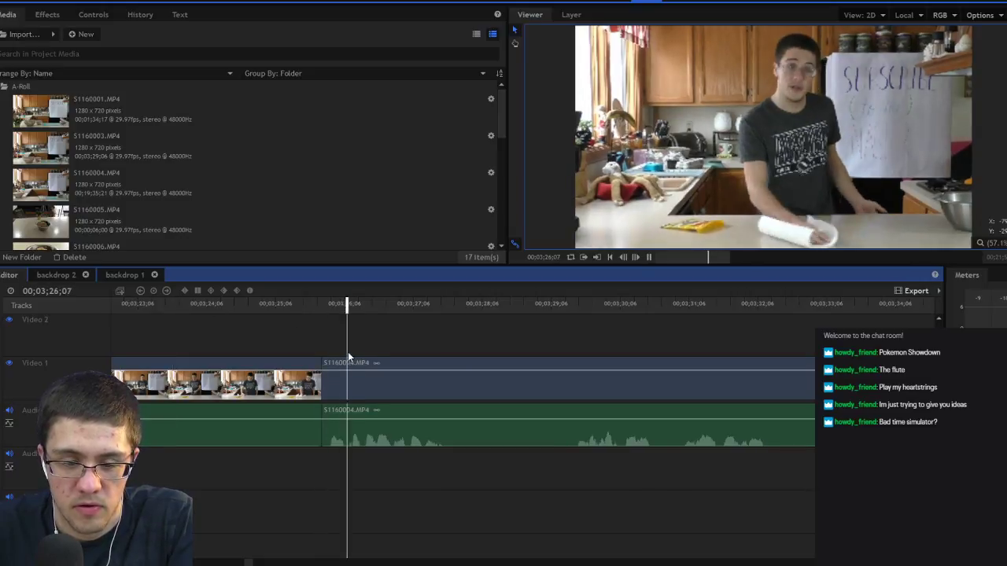
key(space)
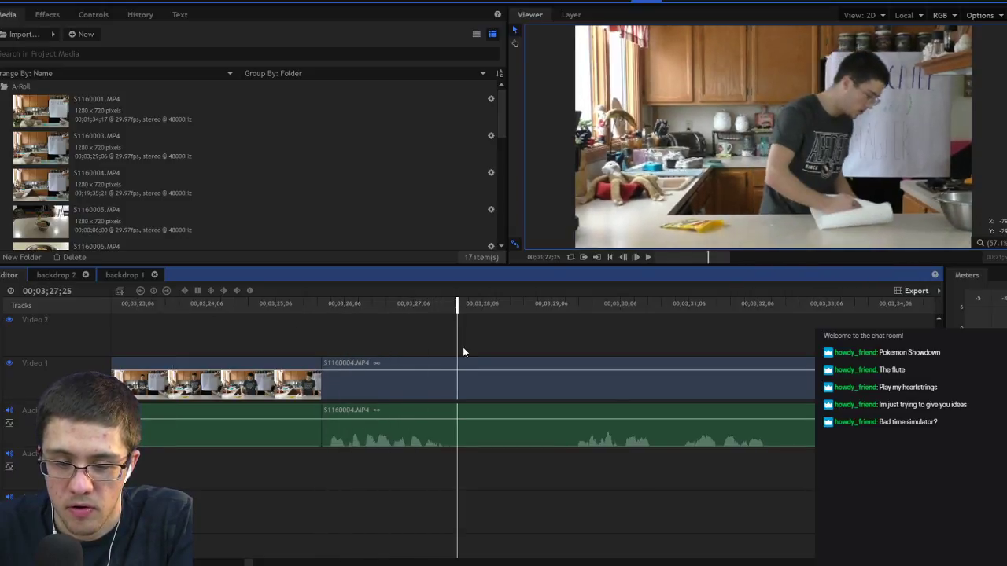
key(ctrl+shift+d)
Step: Cut out the silent section between 00;03;27;25 and 00;03;29;12 and ripple delete the gap it leaves
click(575, 313)
key(space)
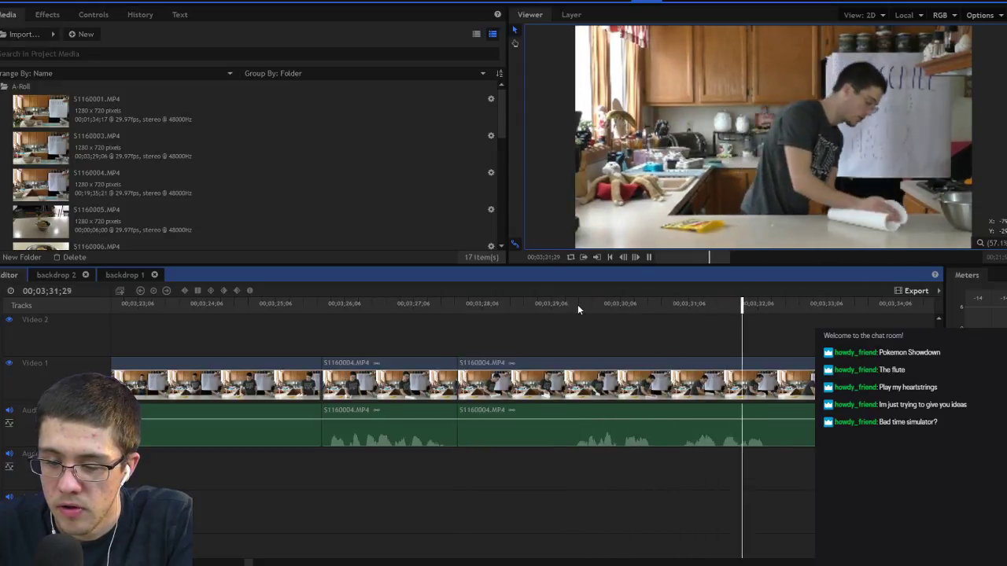
click(559, 304)
key(space)
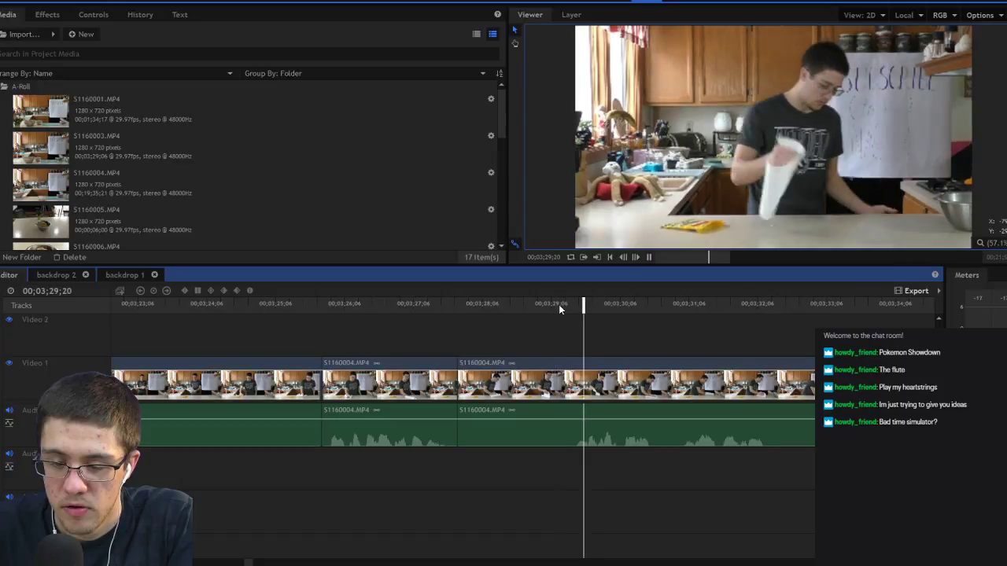
click(563, 305)
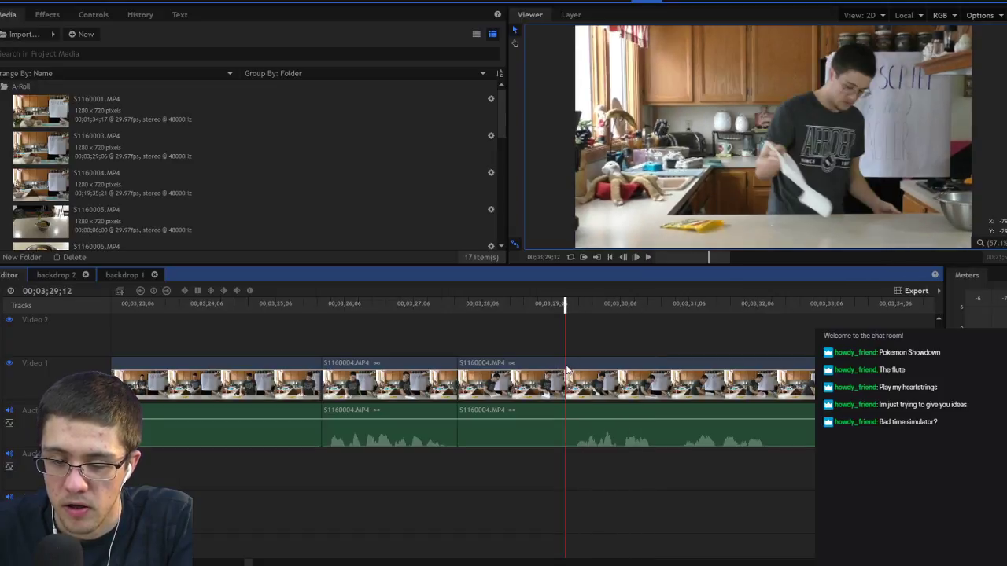
key(ctrl+shift+d)
click(541, 374)
key(Delete)
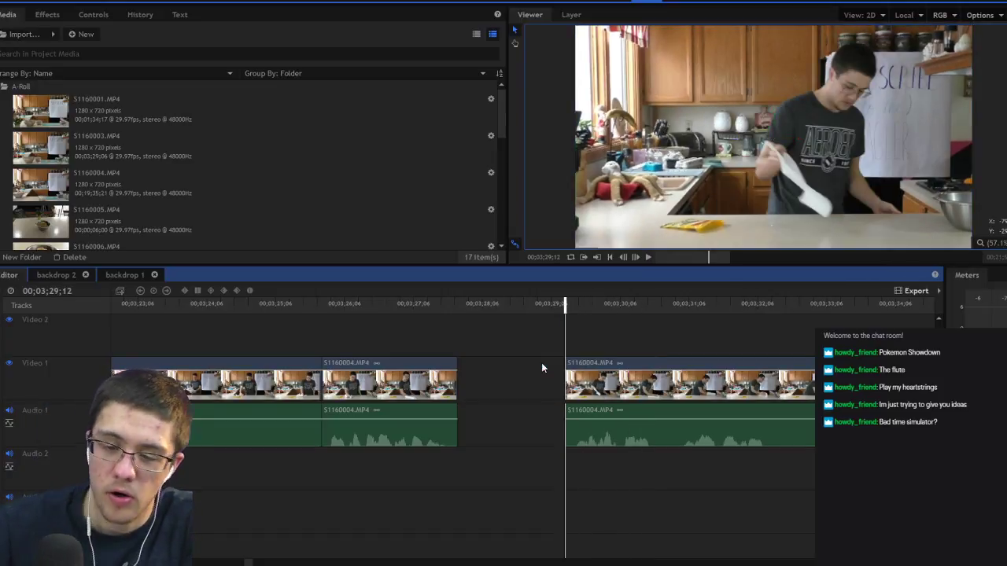
right_click(524, 365)
click(537, 388)
Step: Cut out the section between about 00;03;29;09 and 00;03;30;02 and ripple delete the gap it leaves
key(space)
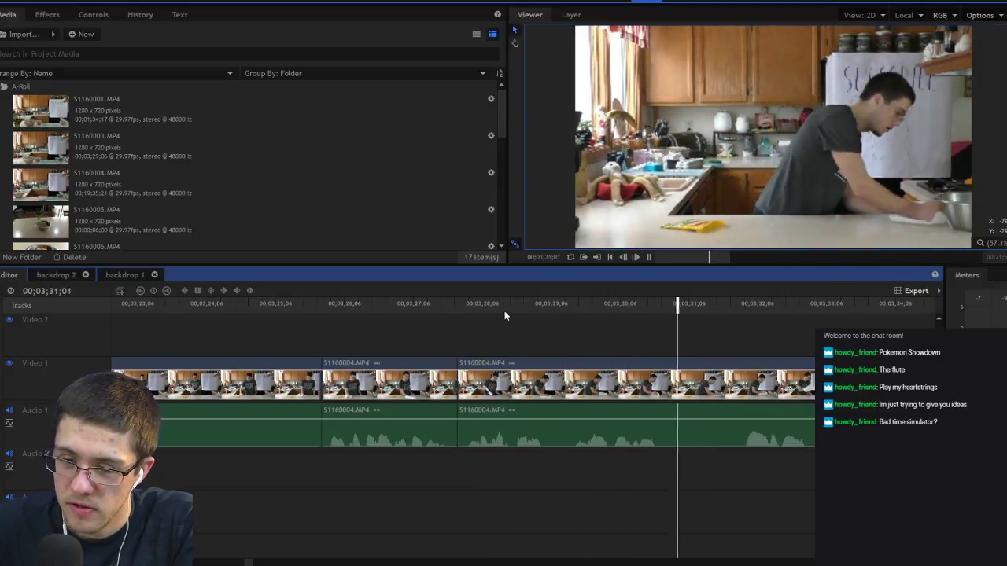
click(488, 303)
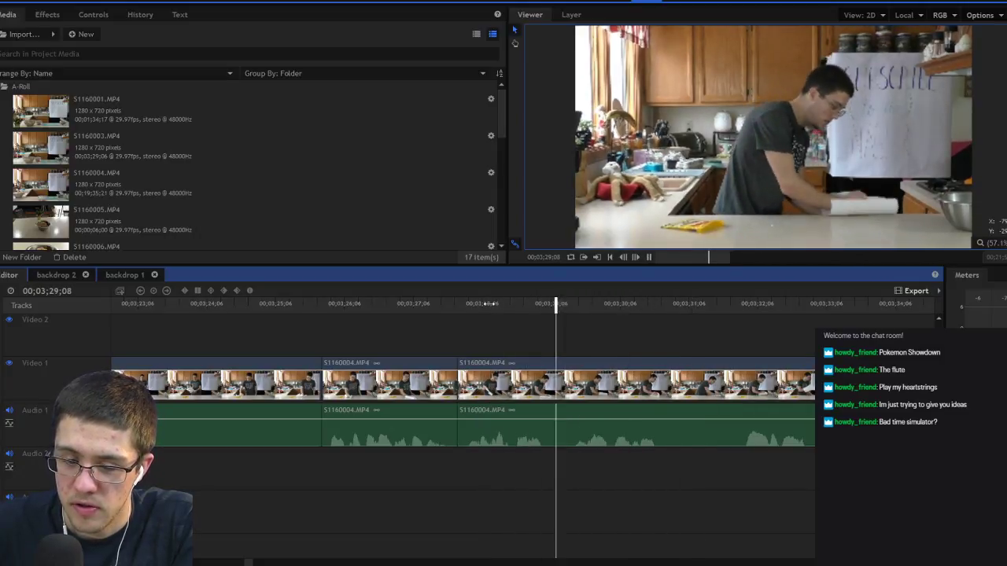
key(space)
drag(603, 303, 612, 307)
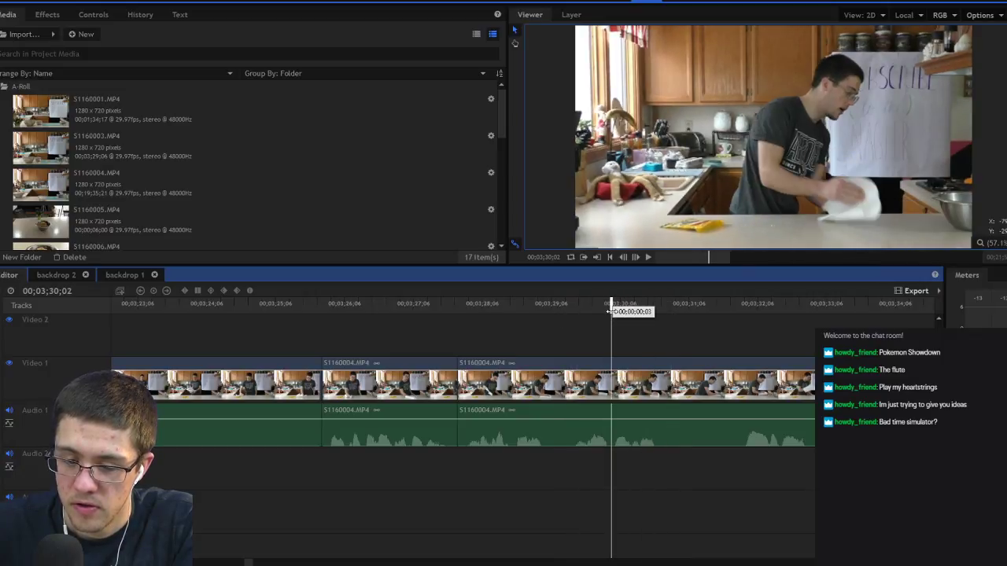
click(613, 387)
click(559, 416)
key(v)
click(575, 414)
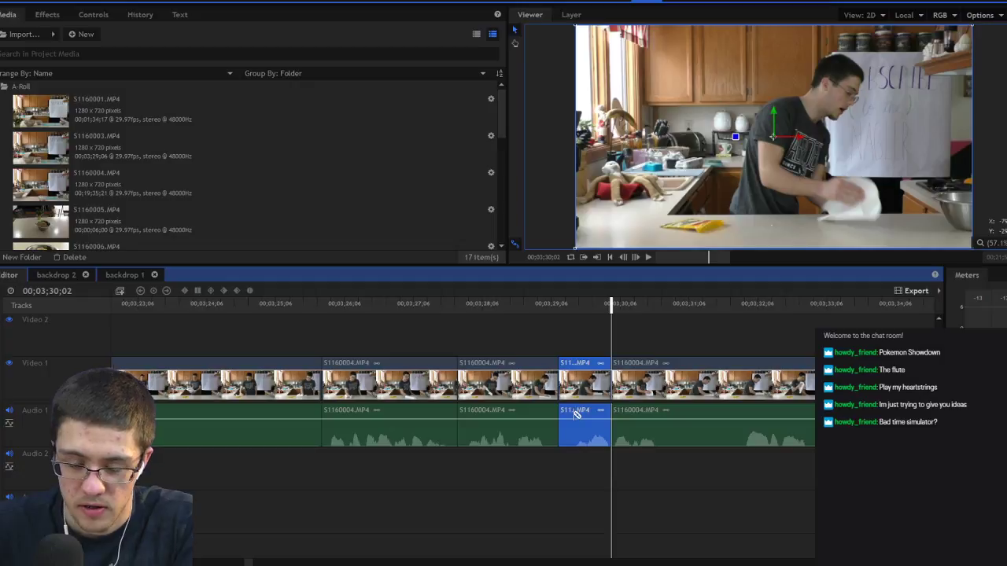
key(Delete)
right_click(575, 414)
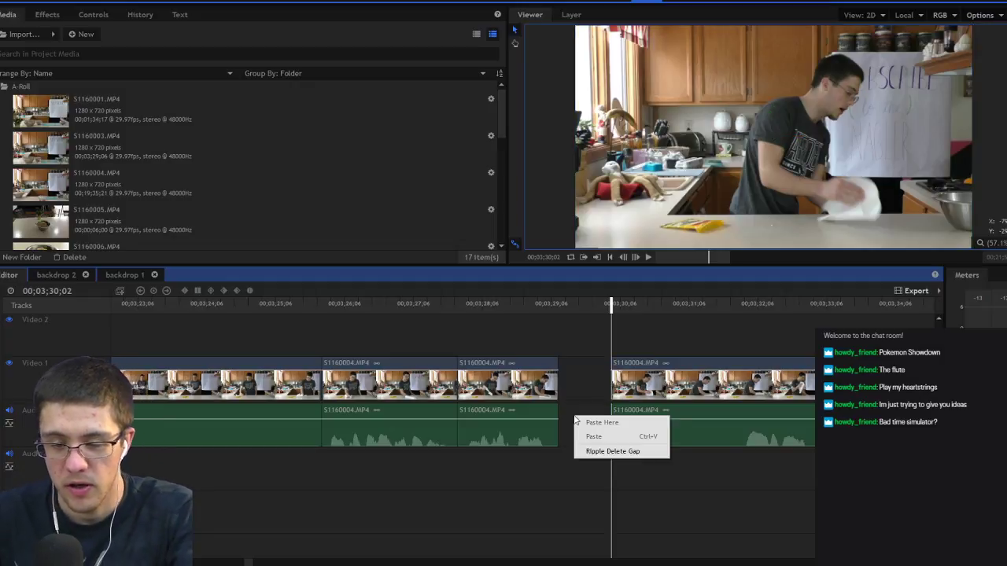
click(603, 450)
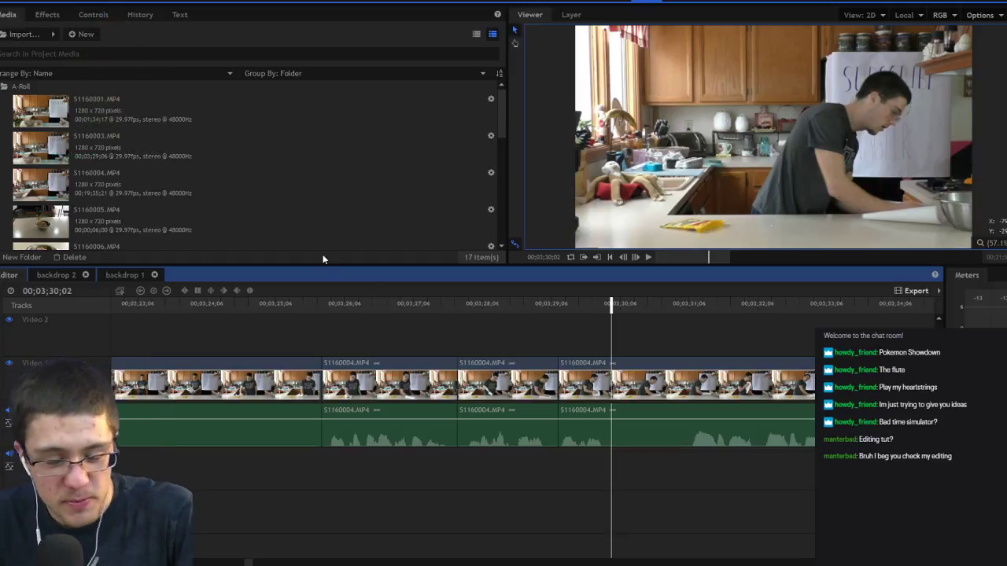
Step: Replay the footage after the last cut and split the clip at 00;03;30;02, just after the spoken words
click(555, 311)
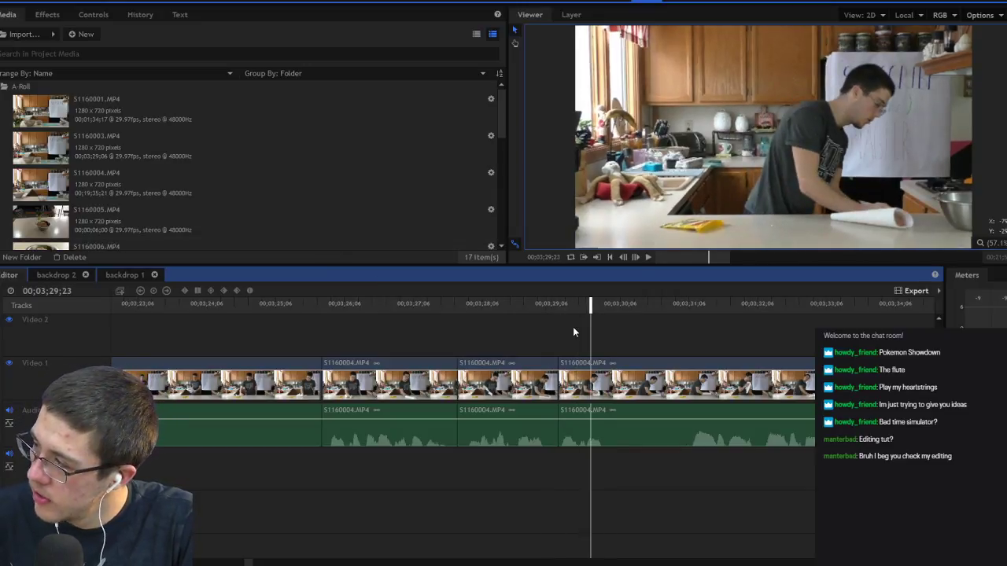
drag(600, 307, 614, 311)
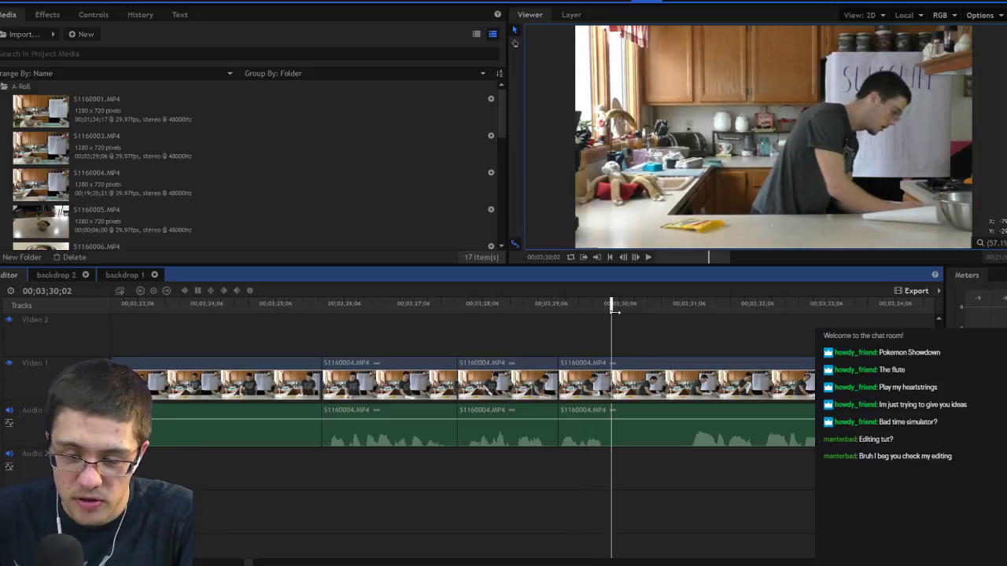
click(613, 365)
Step: Cut out the section between 00;03;30;02 and 00;03;32;06 and ripple delete the gap it leaves
key(space)
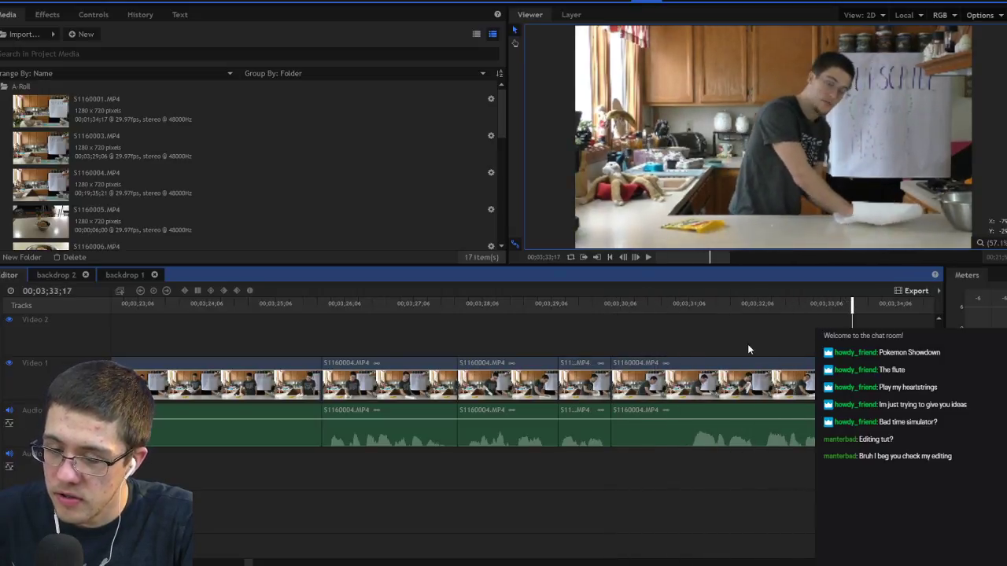
click(752, 313)
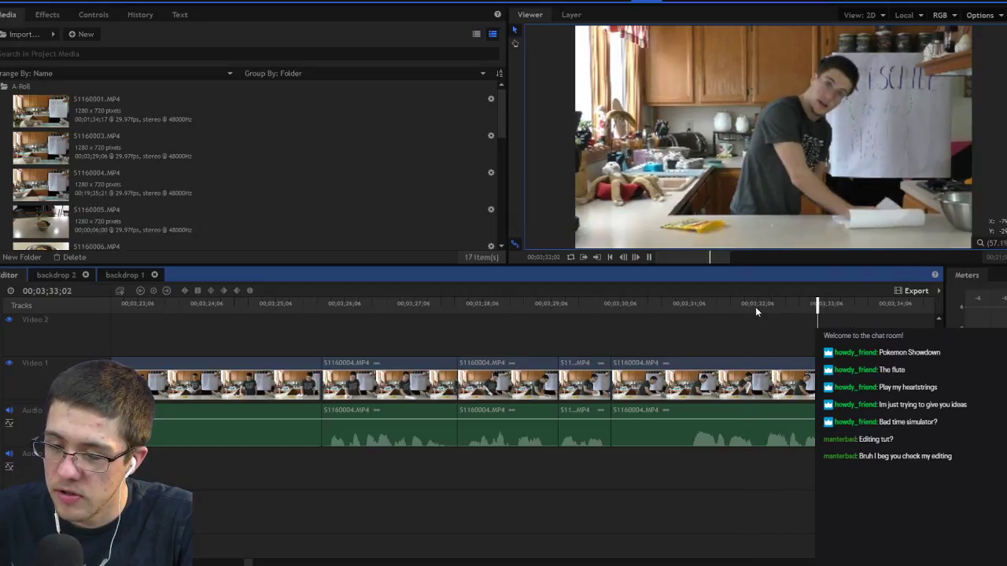
click(755, 308)
key(ctrl+shift+d)
click(742, 370)
key(Delete)
right_click(691, 384)
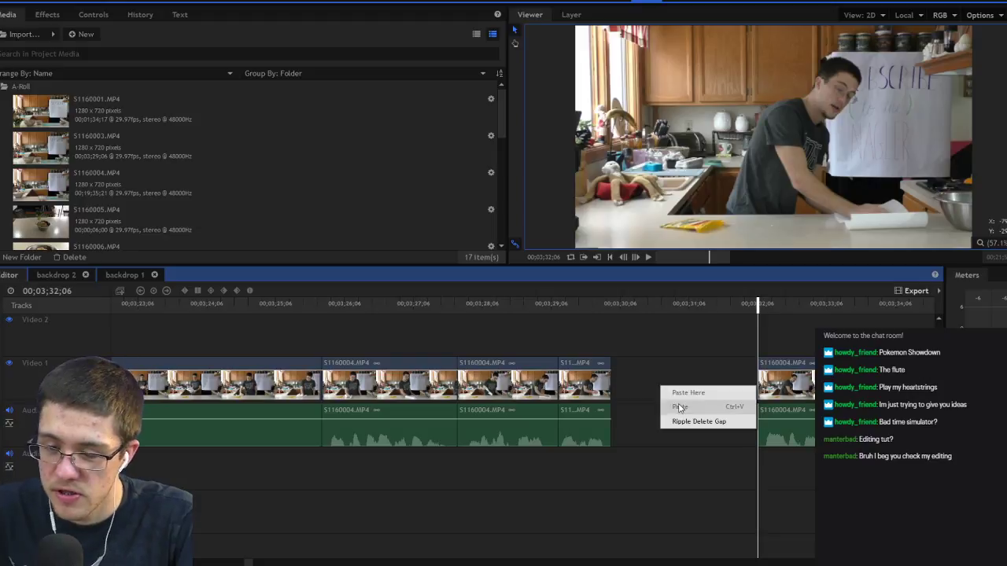
click(685, 409)
Step: Replay the footage from the last cut and split the clip at 00;03;34;15, just after the spoken words
click(607, 304)
key(space)
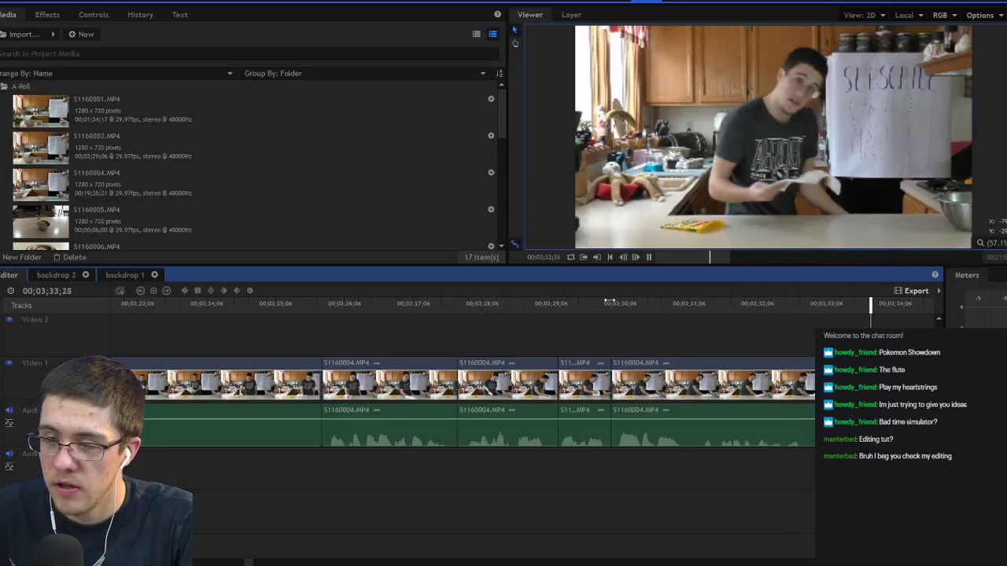
key(space)
scroll(600, 328, up, 5)
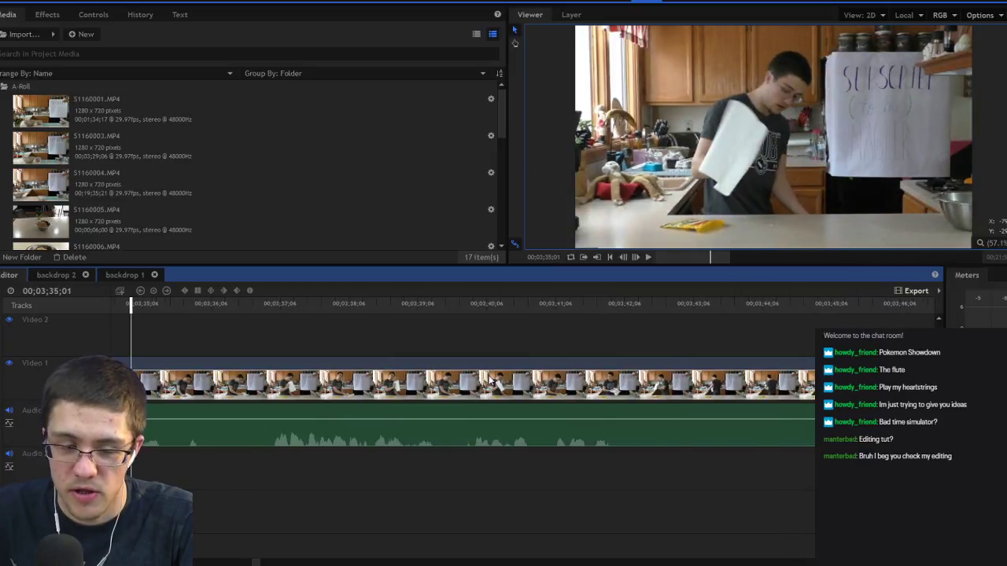
click(700, 306)
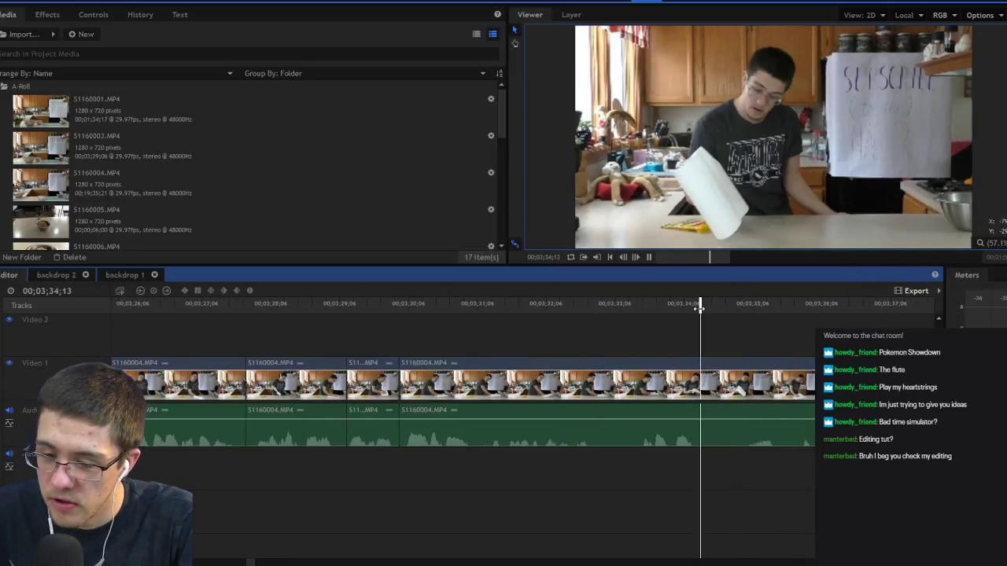
key(space)
drag(721, 307, 703, 307)
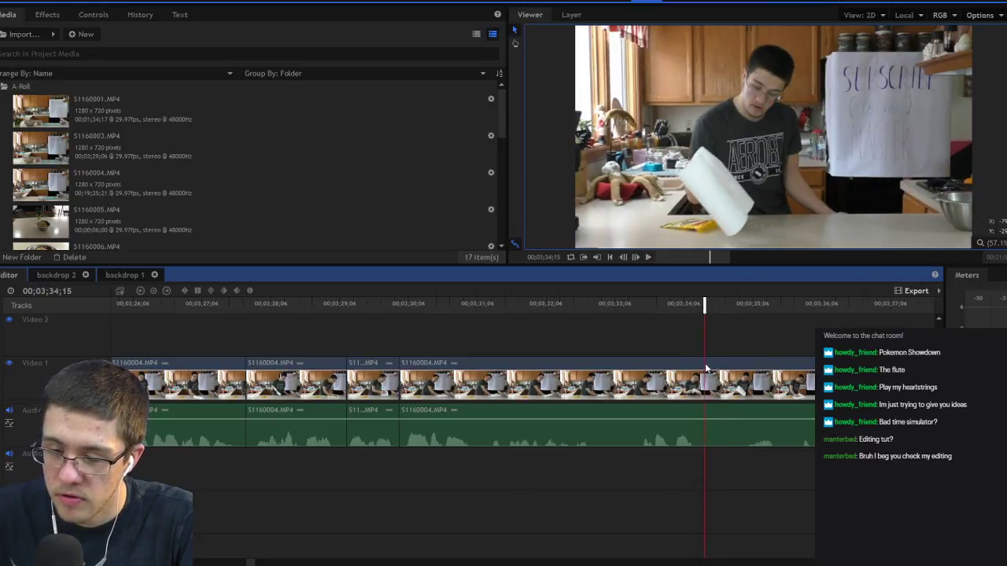
key(ctrl+shift+d)
Step: Play onward, then cut out the section between 00;03;34;15 and about 00;03;37;00 and ripple delete its gap
key(space)
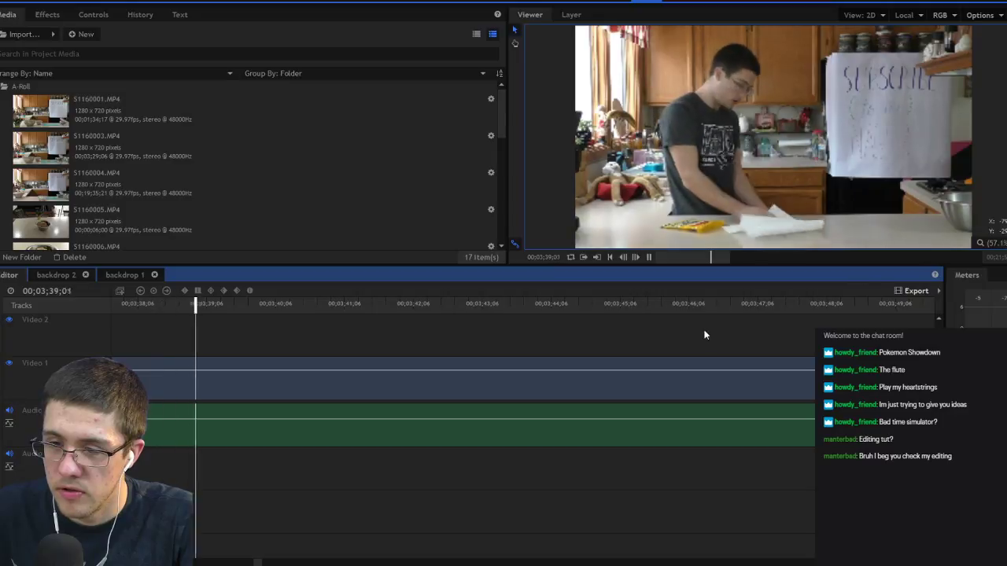
key(space)
scroll(665, 328, up, 4)
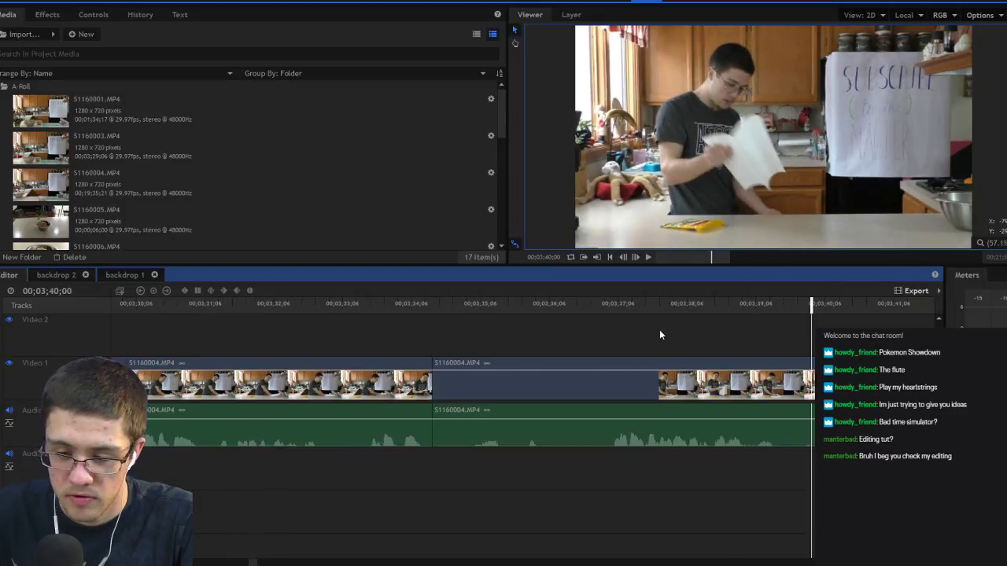
click(601, 414)
click(592, 414)
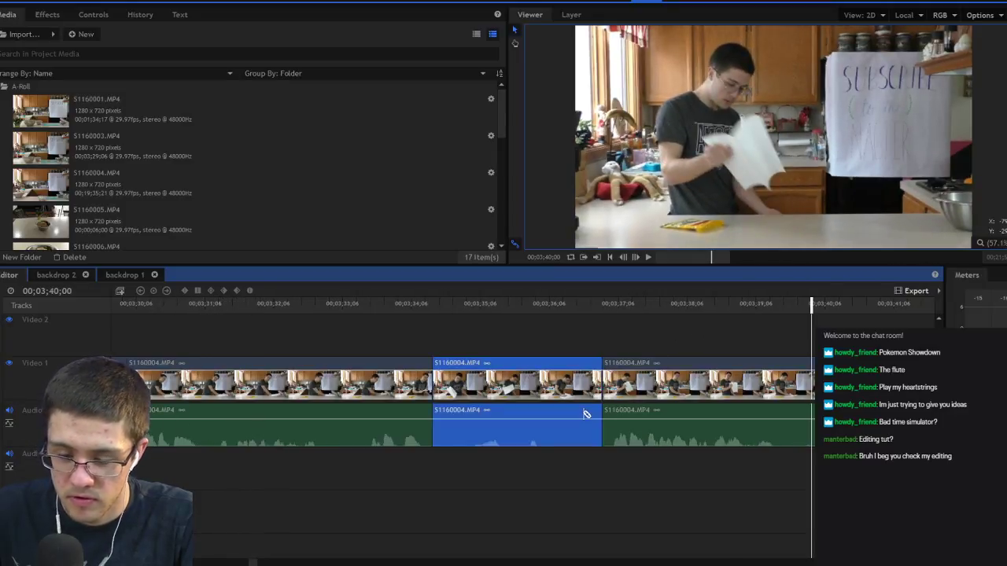
key(Delete)
right_click(586, 413)
click(603, 442)
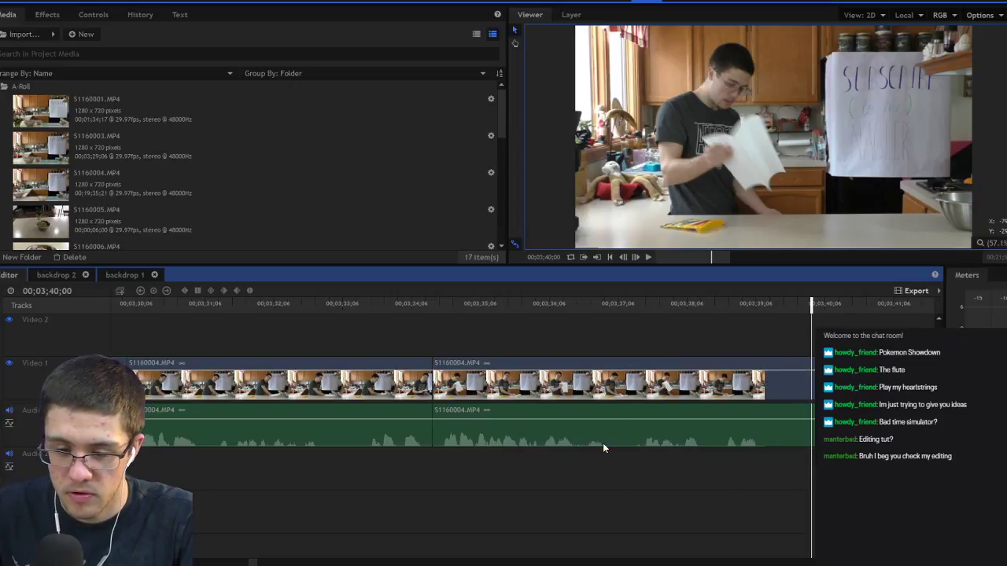
Step: Replay the footage from the cut at 00;03;34;15 and split the clip at 00;03;39;27, after the speech ends
click(428, 304)
key(space)
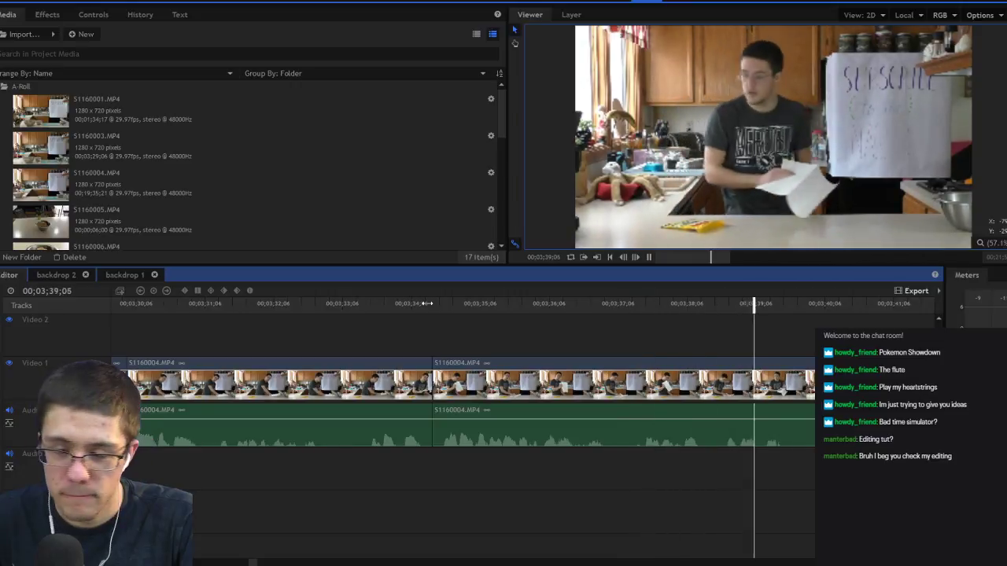
key(space)
key(ctrl+shift+d)
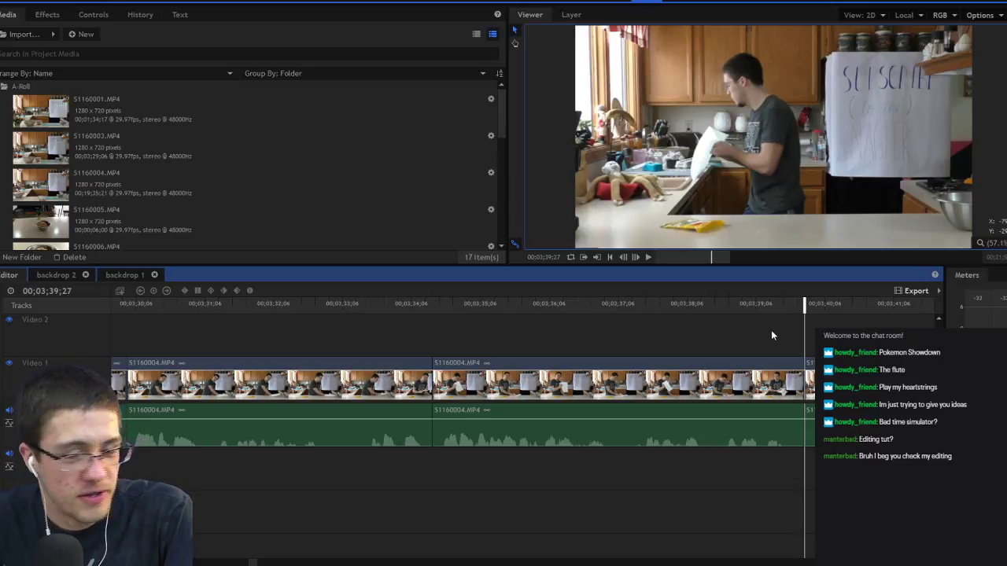
Step: Check the quiet footage following 00;03;39;27 and split the clip at 00;03;53;29, just before the next sound in the audio
scroll(742, 335, right, 5)
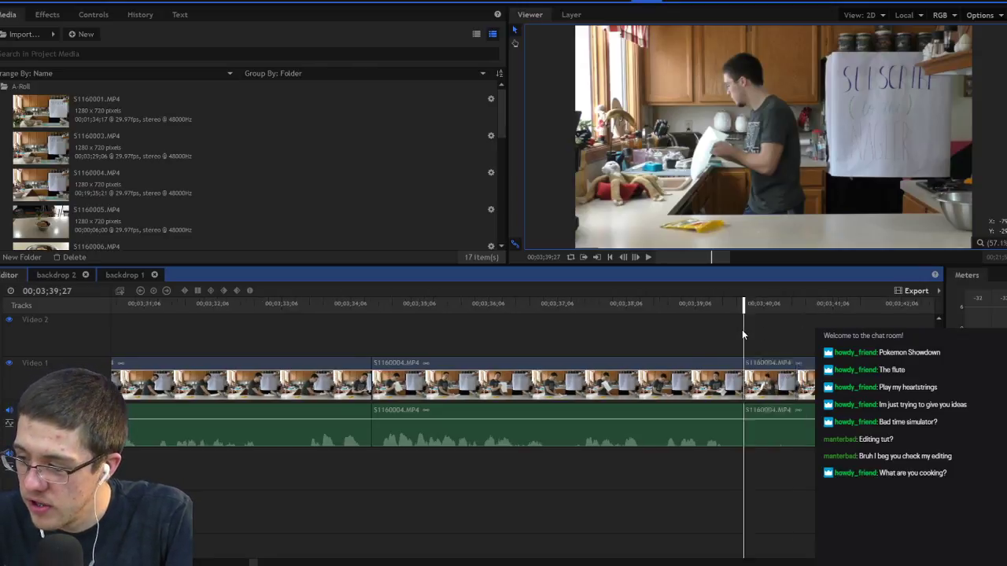
scroll(732, 334, left, 3)
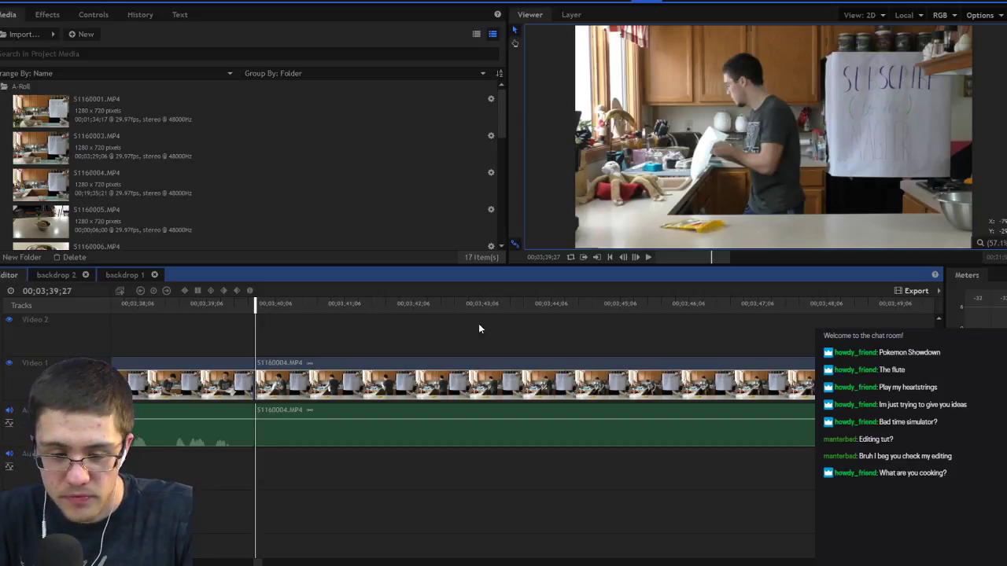
key(space)
key(space)
scroll(588, 350, down, 3)
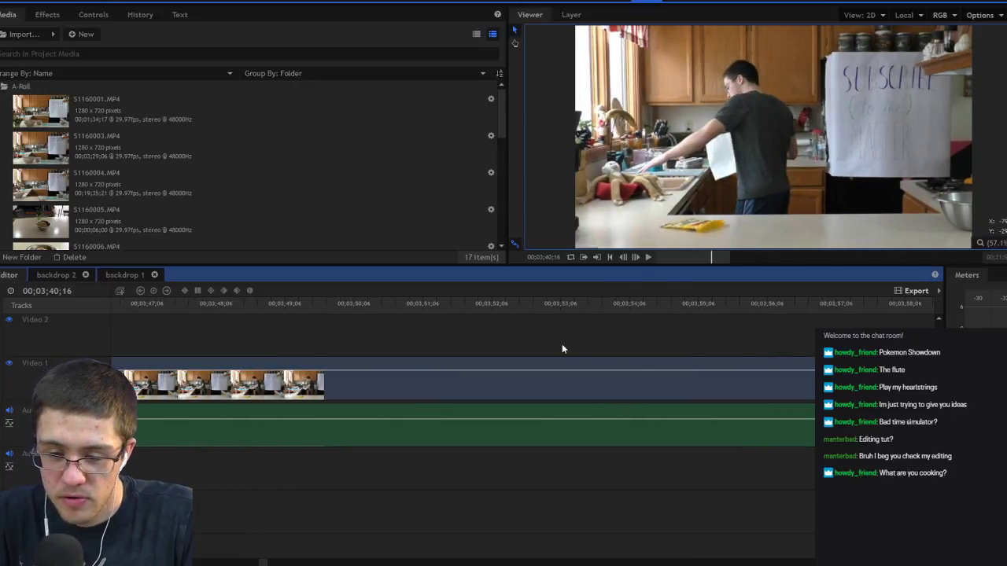
click(619, 303)
key(space)
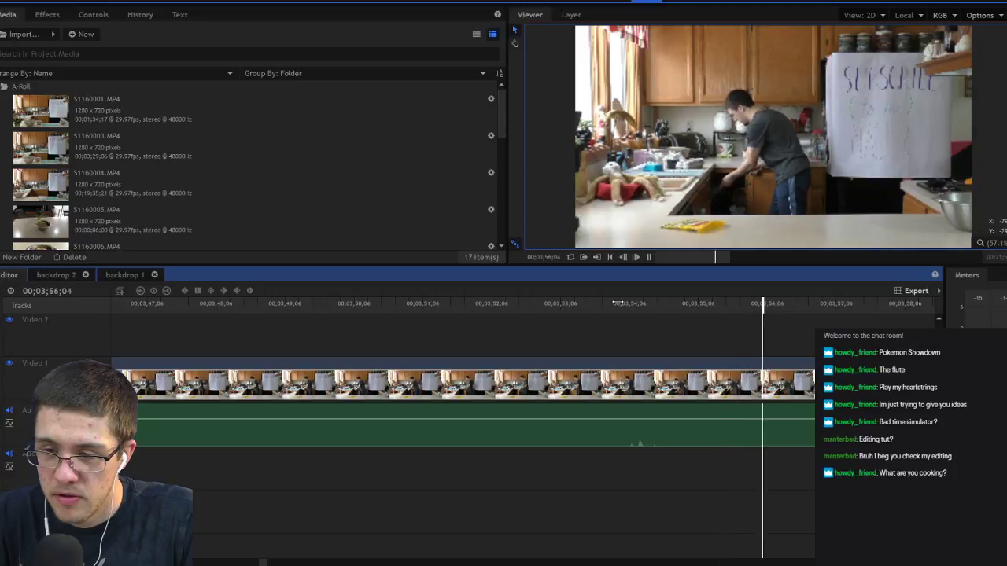
key(space)
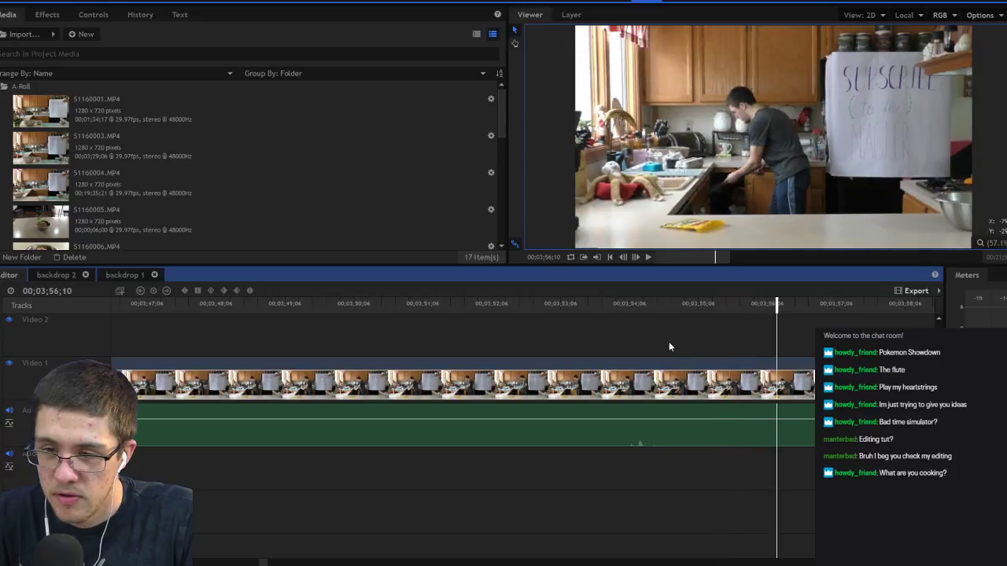
click(613, 308)
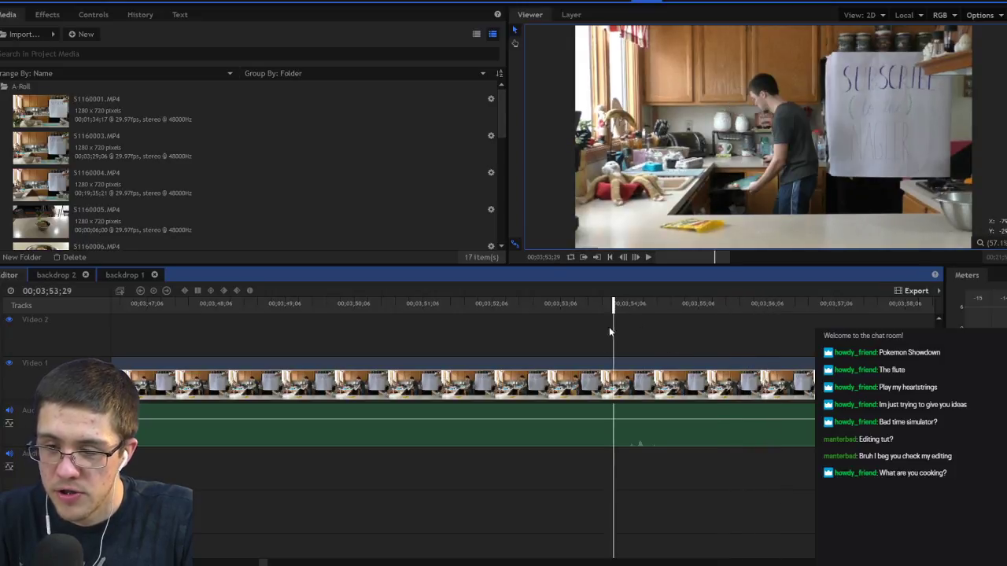
key(ctrl+d)
Step: Play the footage from 00;03;53;29 and split the clip at about 00;03;55;20, after the short sound
key(space)
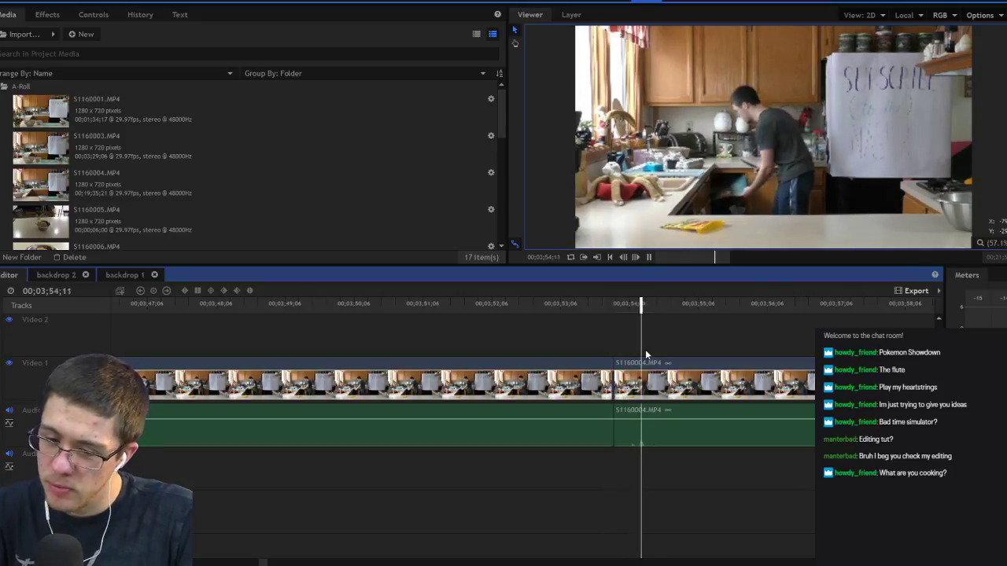
key(space)
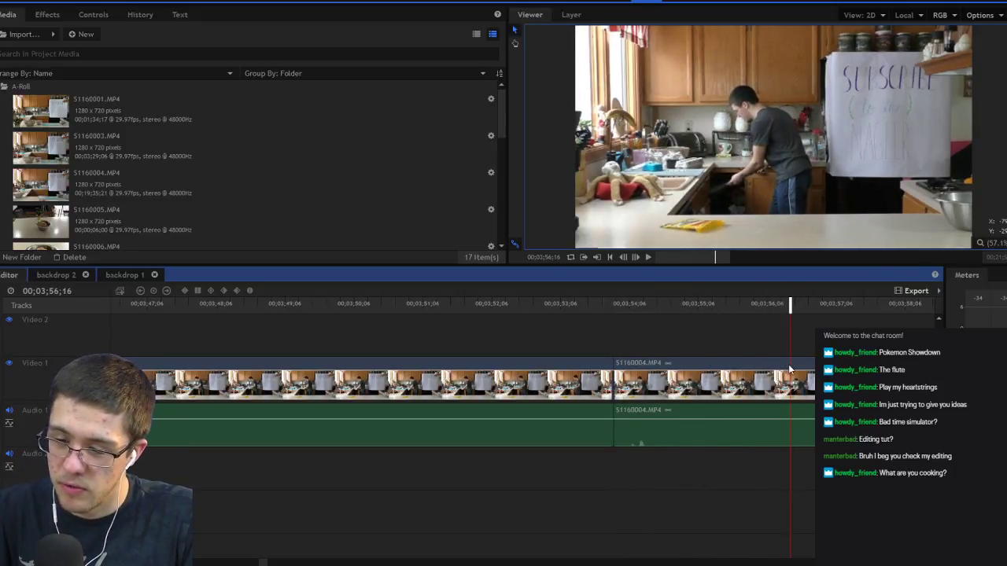
click(731, 370)
Step: Delete the silent section between 00;03;39;27 and 00;03;53;29 with its gap, and replay the footage across the join
click(580, 363)
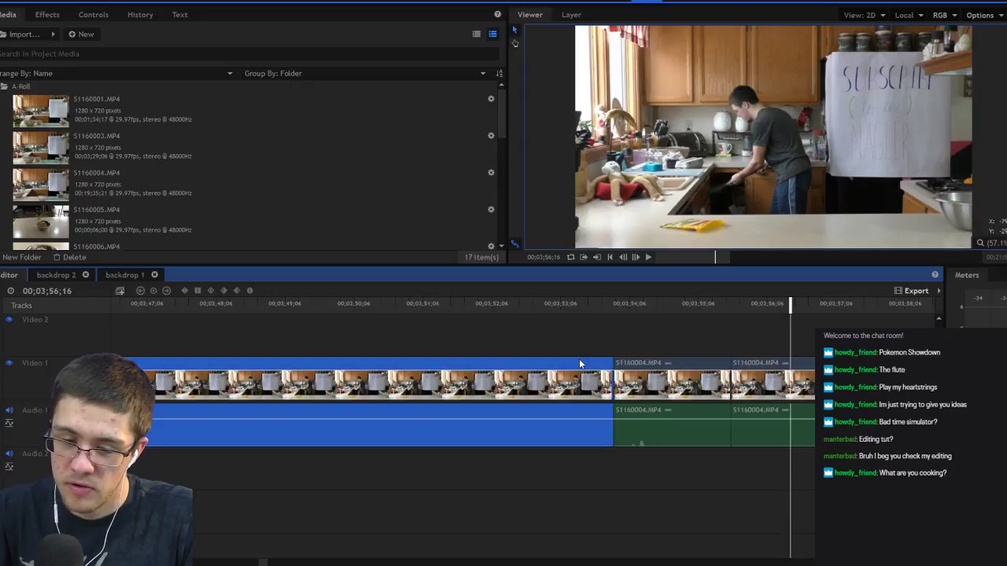
key(Delete)
right_click(546, 365)
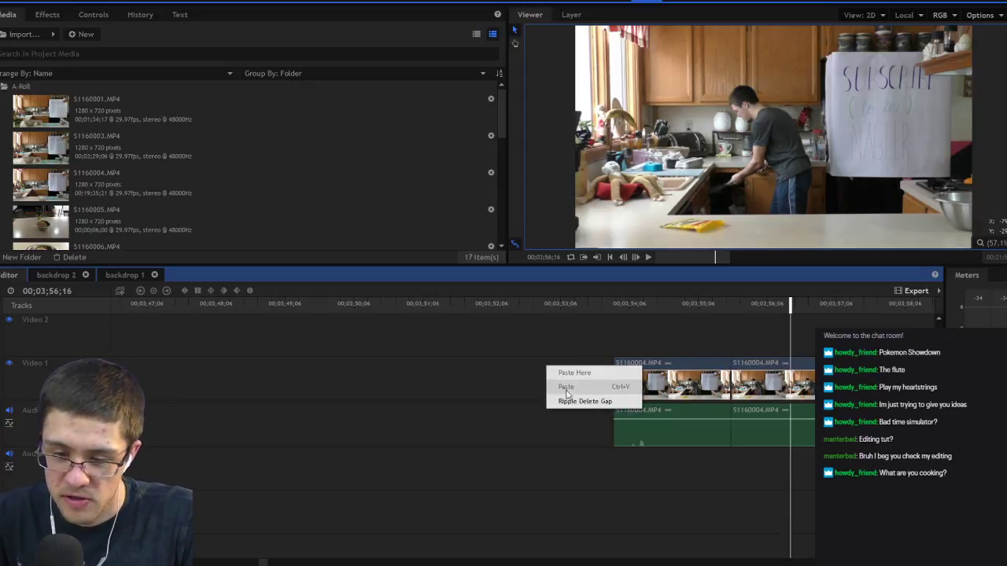
click(570, 386)
scroll(494, 369, up, 5)
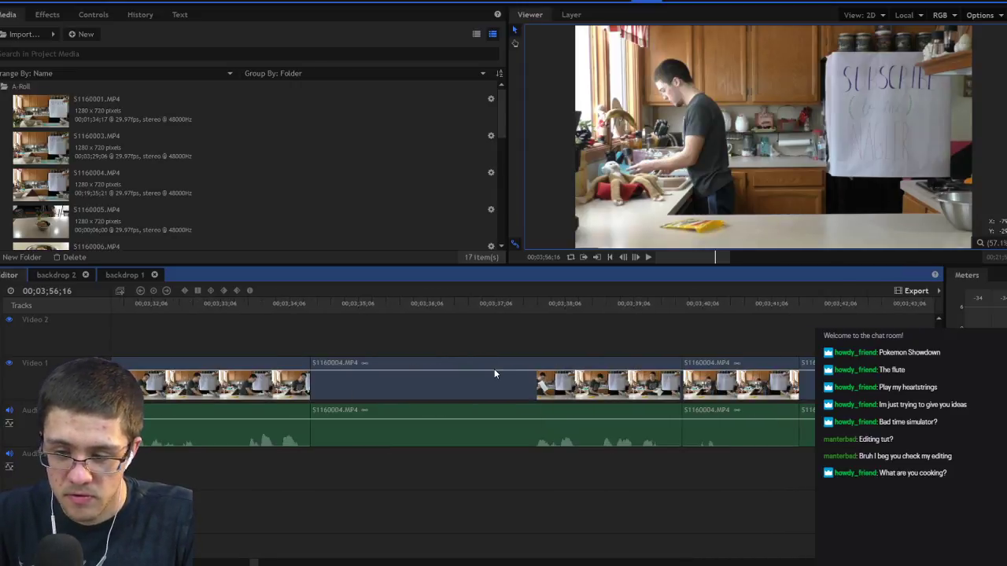
click(681, 300)
key(space)
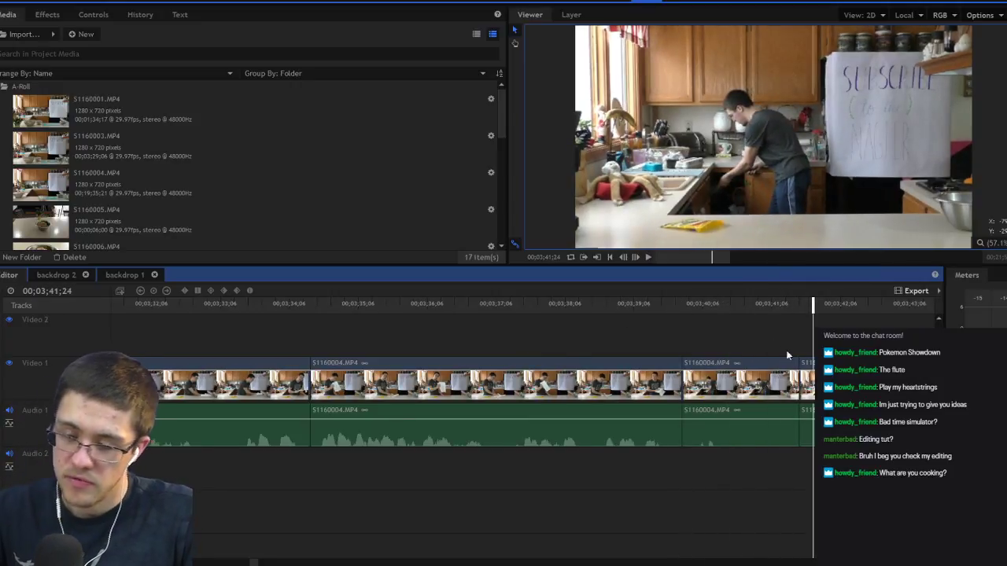
Step: Play the audio peaks in the remaining footage between 00;03;45;21 and 00;04;29;01 to look for spoken parts worth keeping
scroll(747, 360, down, 3)
click(533, 303)
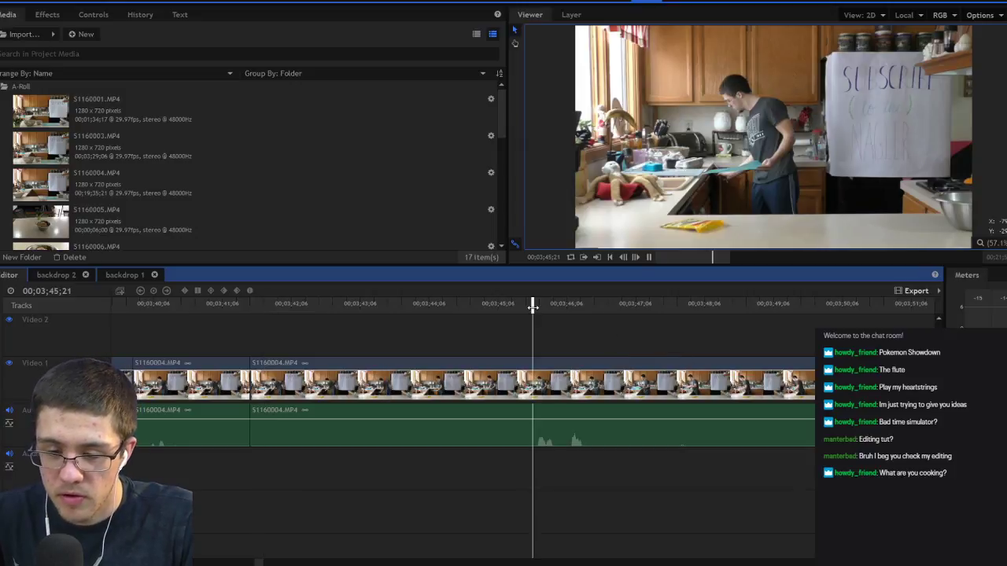
key(space)
key(space)
scroll(551, 354, down, 3)
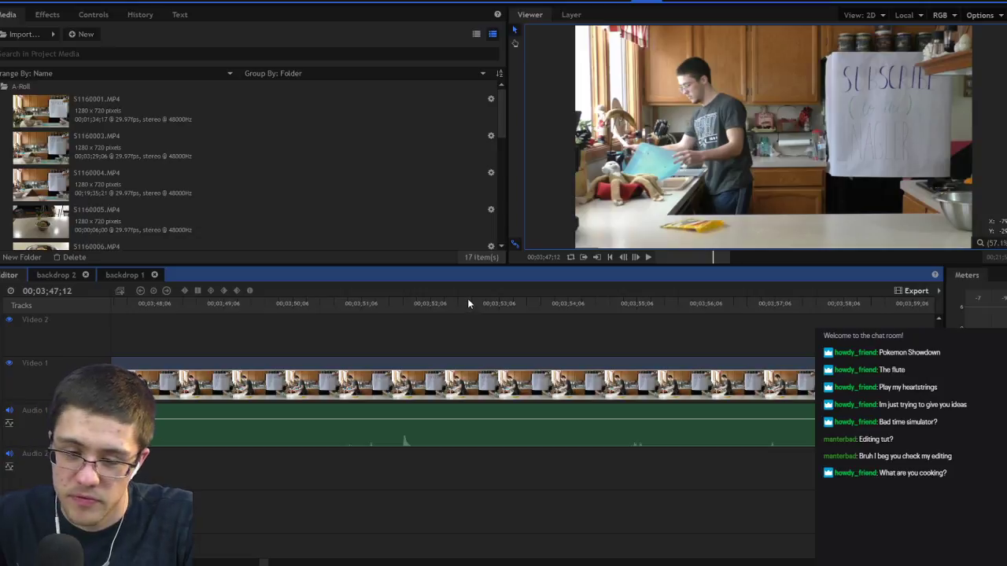
scroll(601, 364, down, 3)
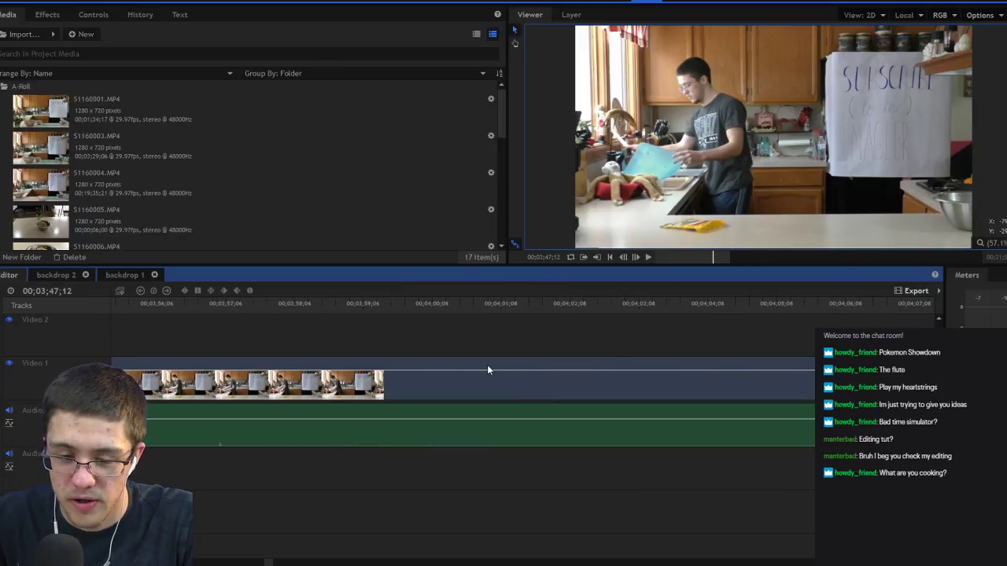
scroll(511, 362, down, 3)
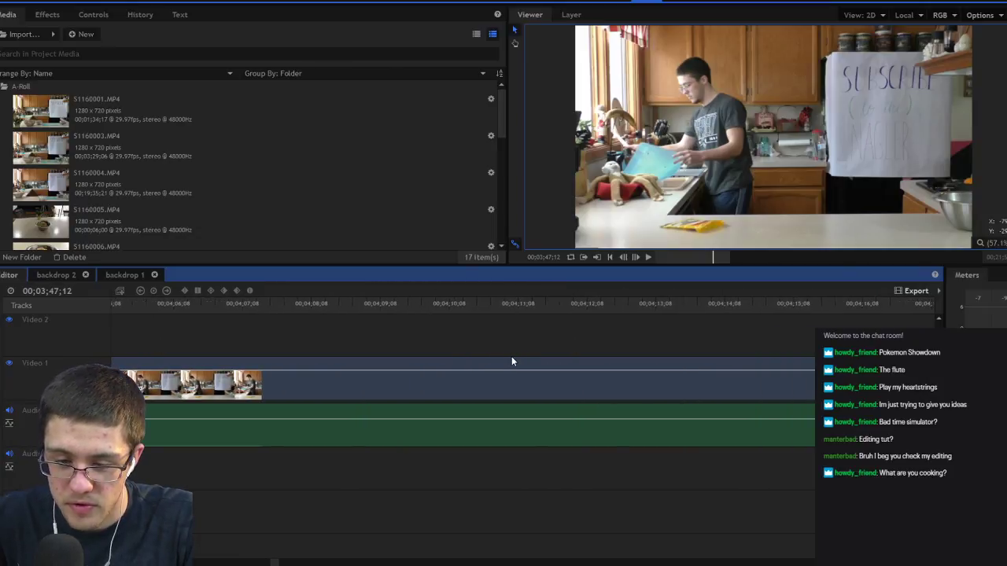
click(311, 304)
key(space)
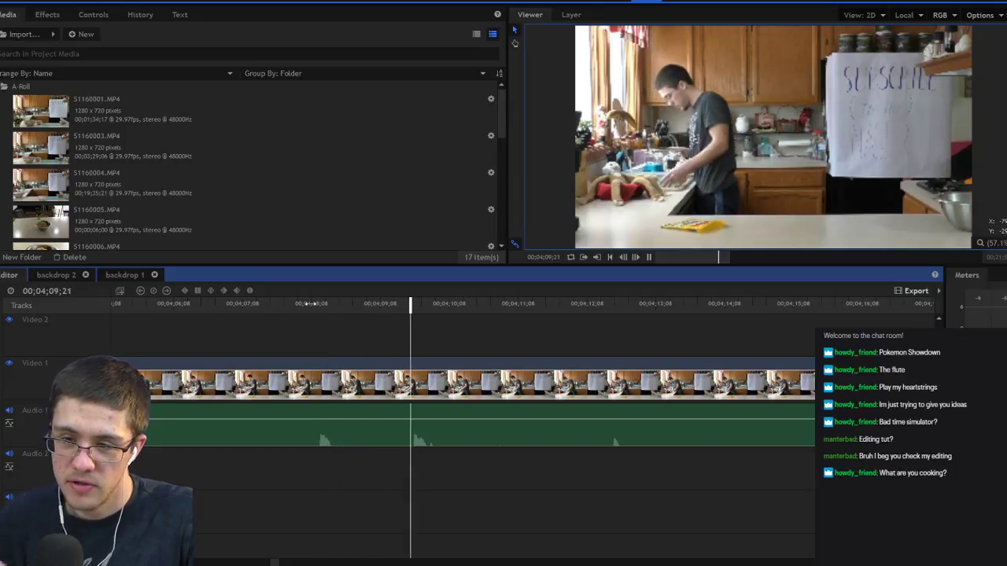
key(space)
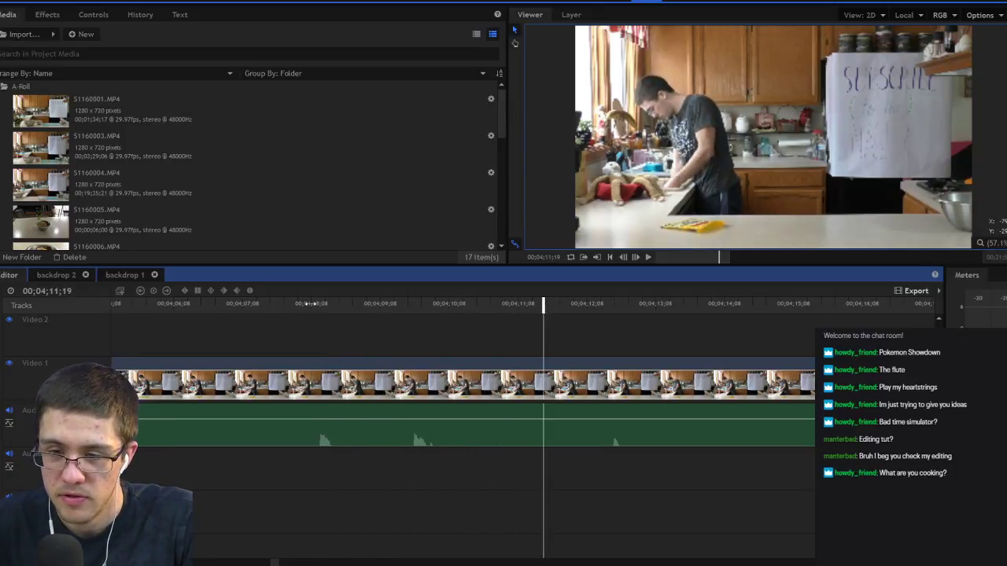
scroll(541, 352, down, 4)
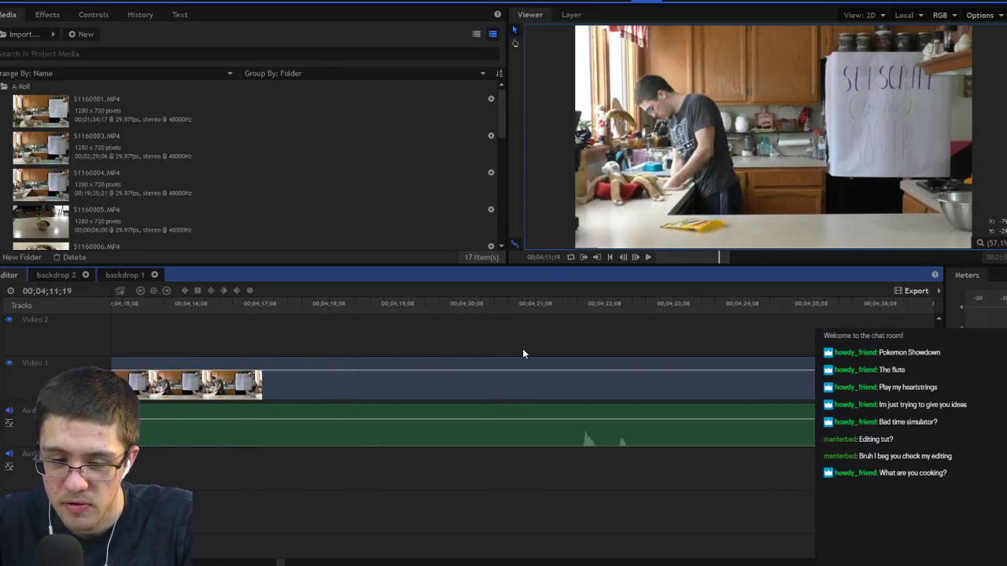
click(563, 310)
key(space)
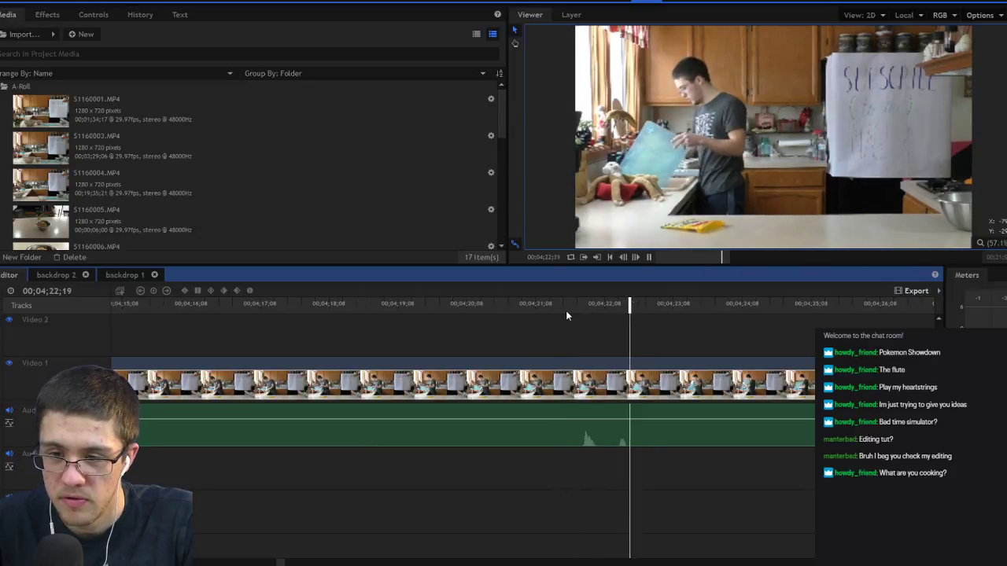
click(834, 307)
key(space)
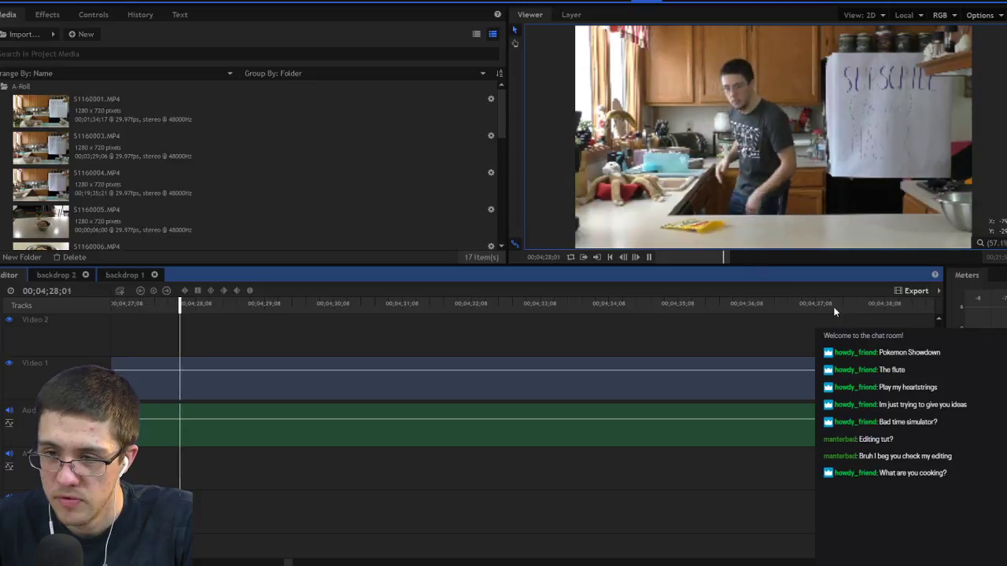
key(space)
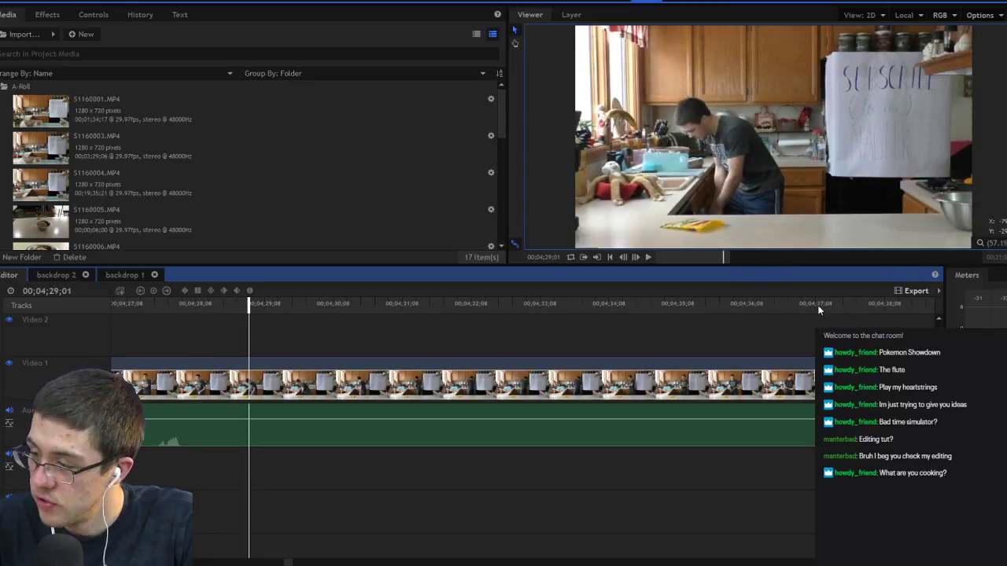
Step: Play the footage at 00;04;45;01 and the longer speech after it up to 00;05;04;03 to find the next part worth keeping
scroll(550, 324, down, 5)
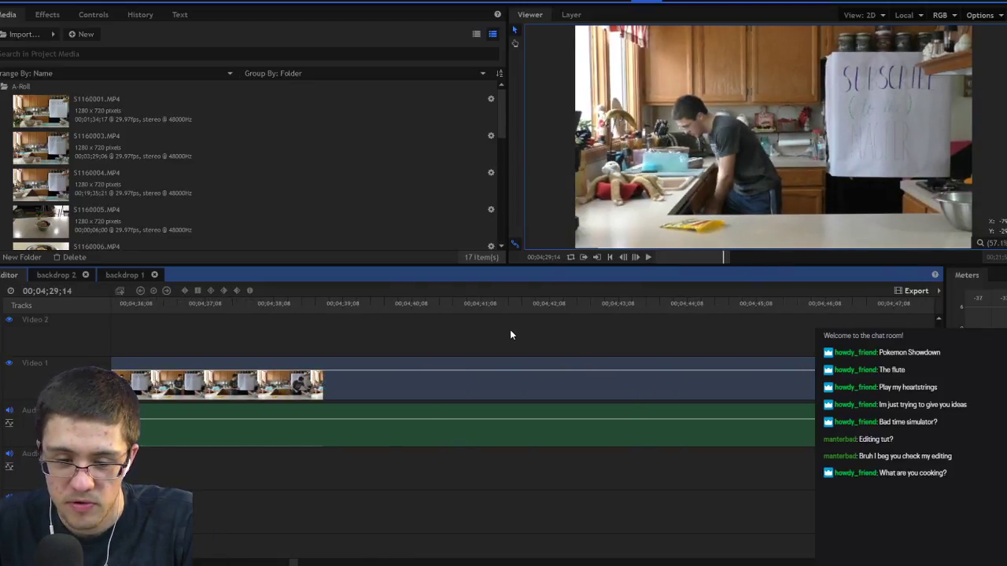
click(737, 305)
key(space)
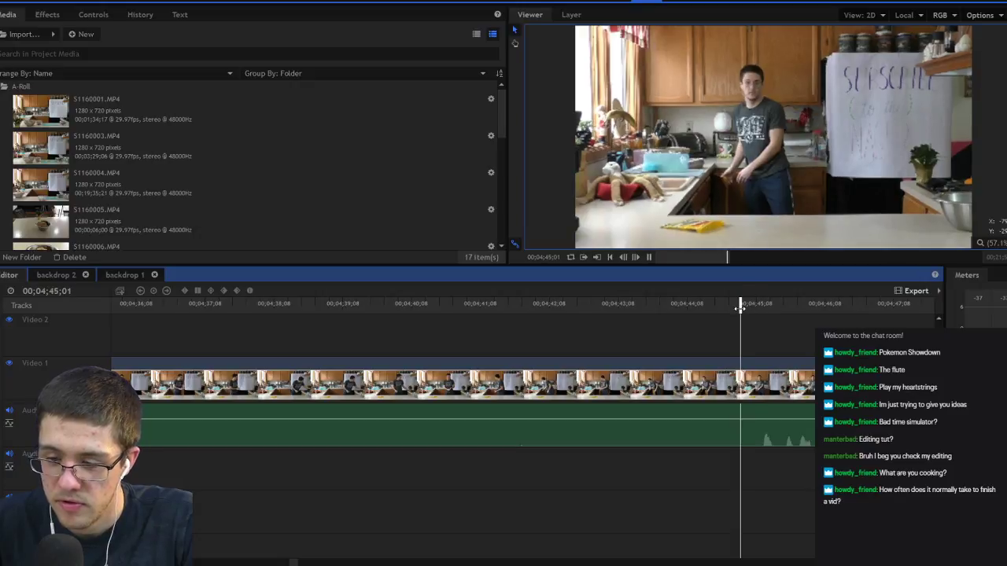
key(space)
scroll(651, 355, down, 5)
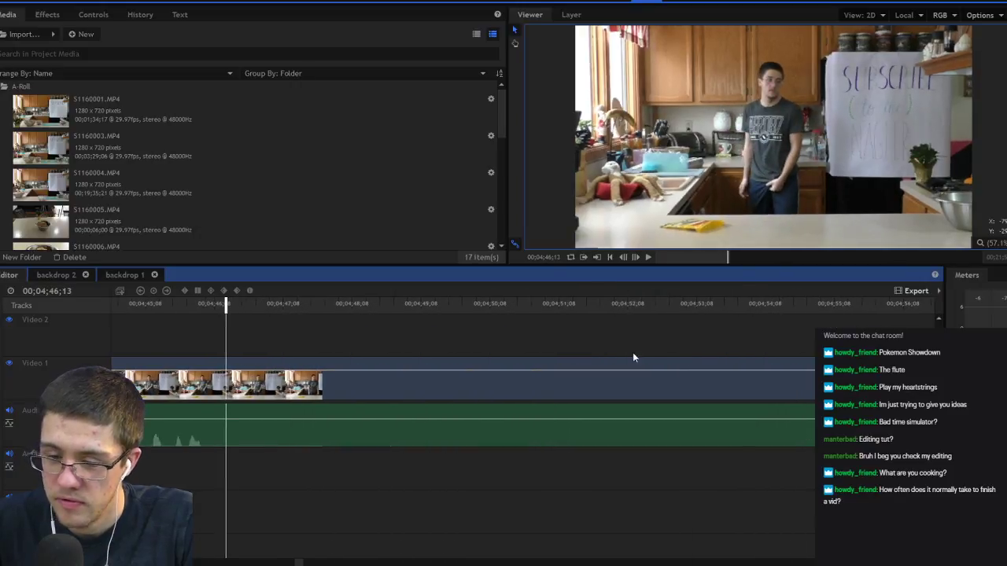
click(527, 310)
key(space)
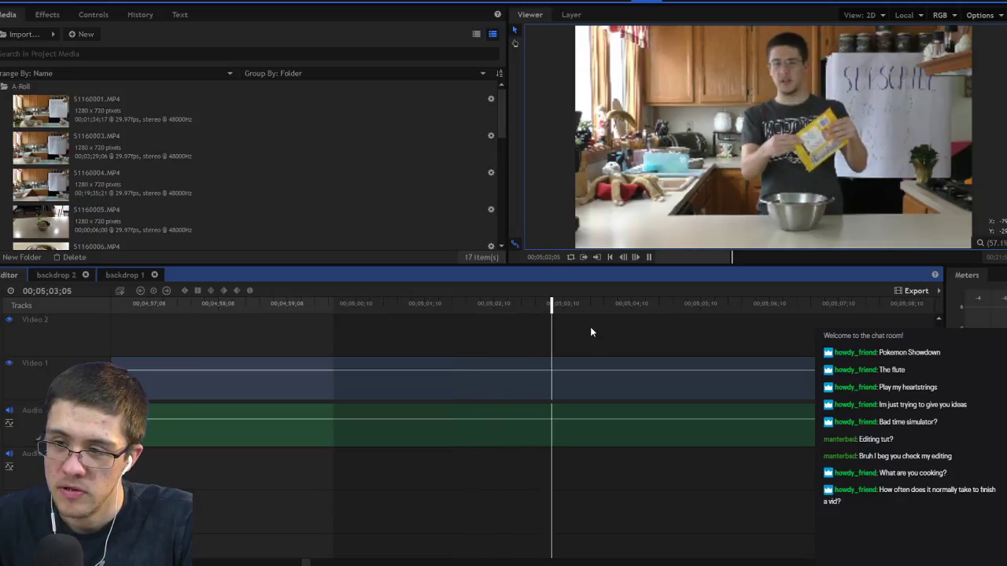
key(space)
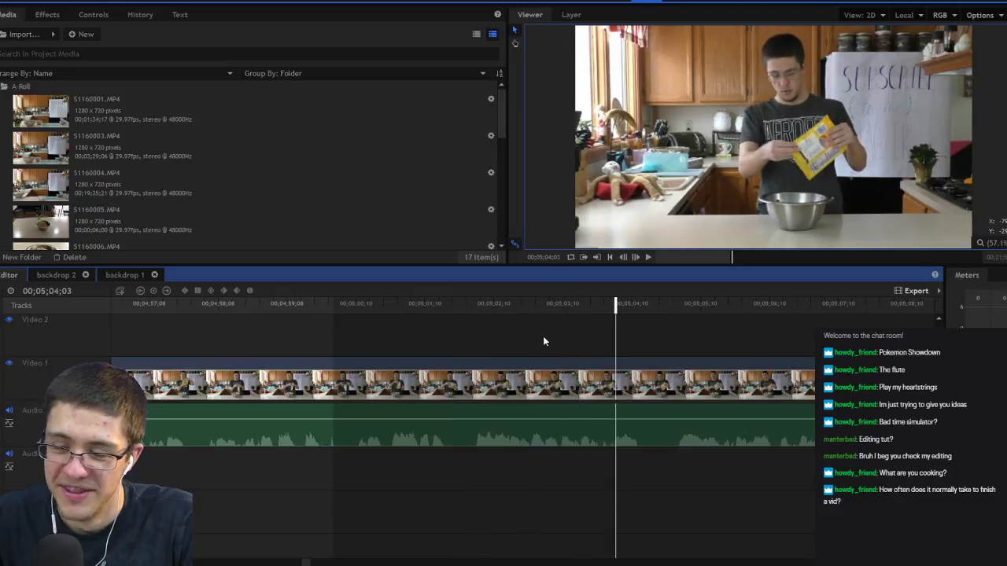
Step: Replay the beginning of the longer speech and split the clip at 00;04;51;10, just before the talking starts
scroll(542, 358, up, 5)
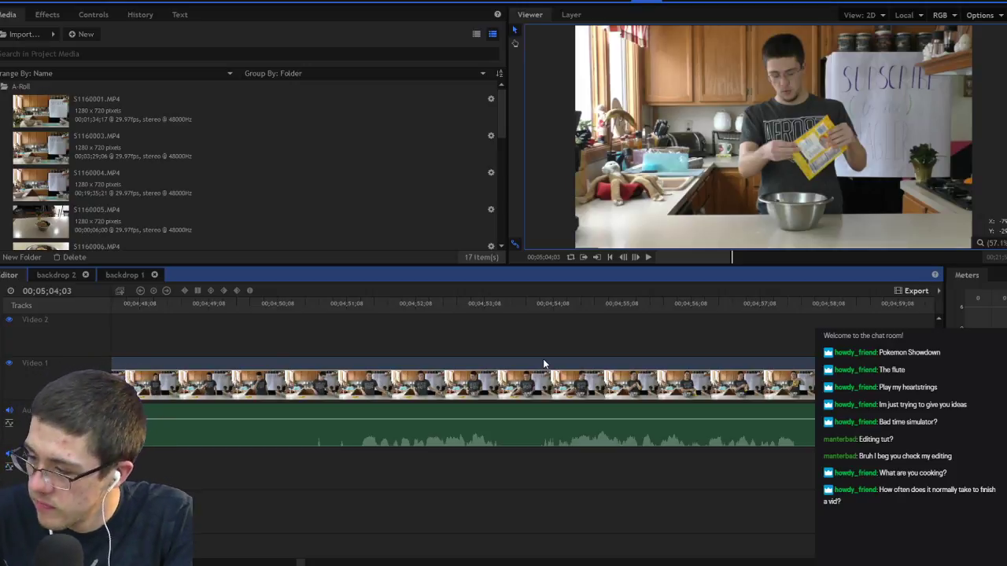
click(297, 305)
key(space)
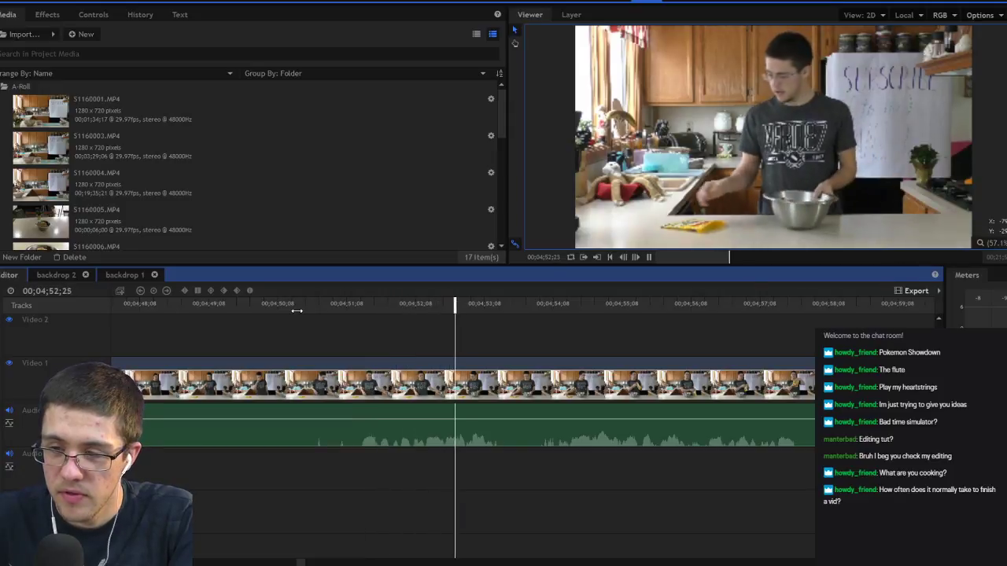
click(352, 306)
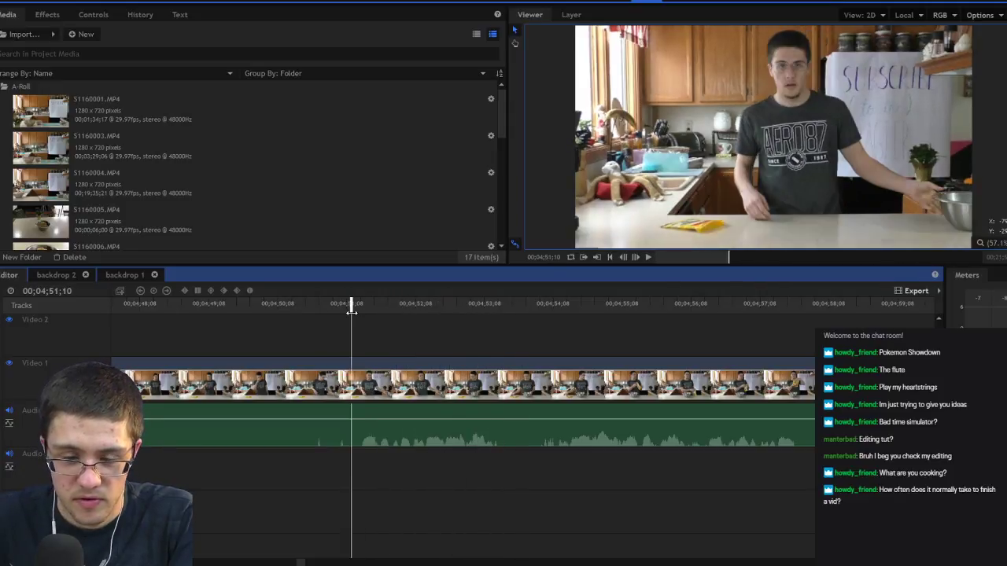
key(ctrl+shift+d)
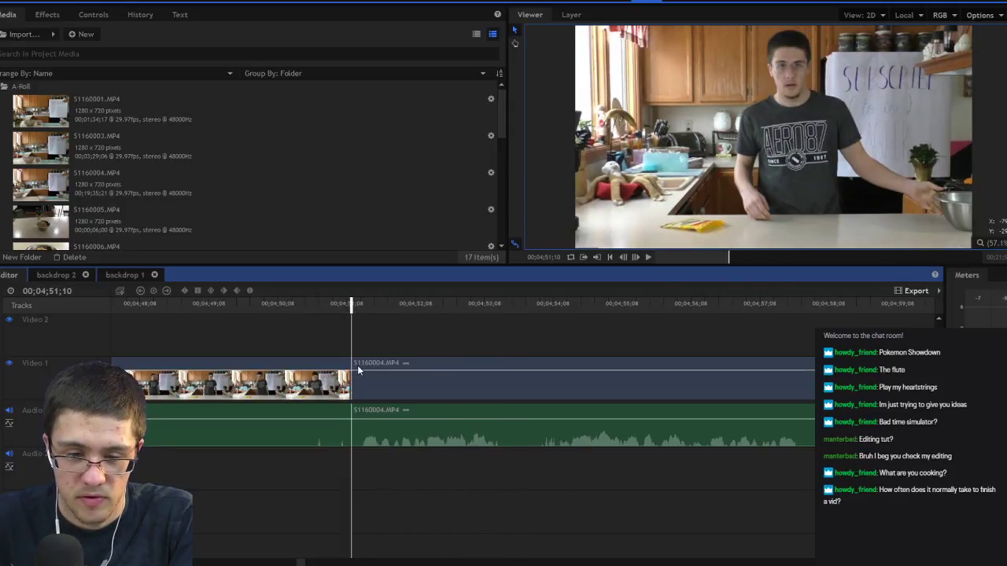
Step: Delete the section before 00;04;51;10 with its gap, and place the playhead just before the new join at 00;03;41;06
click(314, 366)
key(Delete)
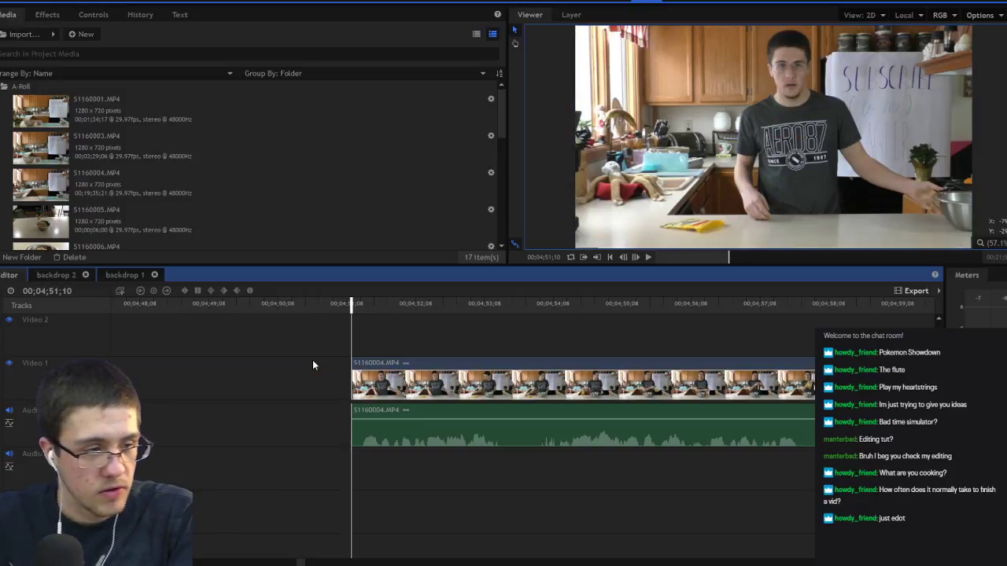
right_click(269, 367)
click(292, 403)
scroll(382, 396, up, 10)
scroll(395, 392, up, 15)
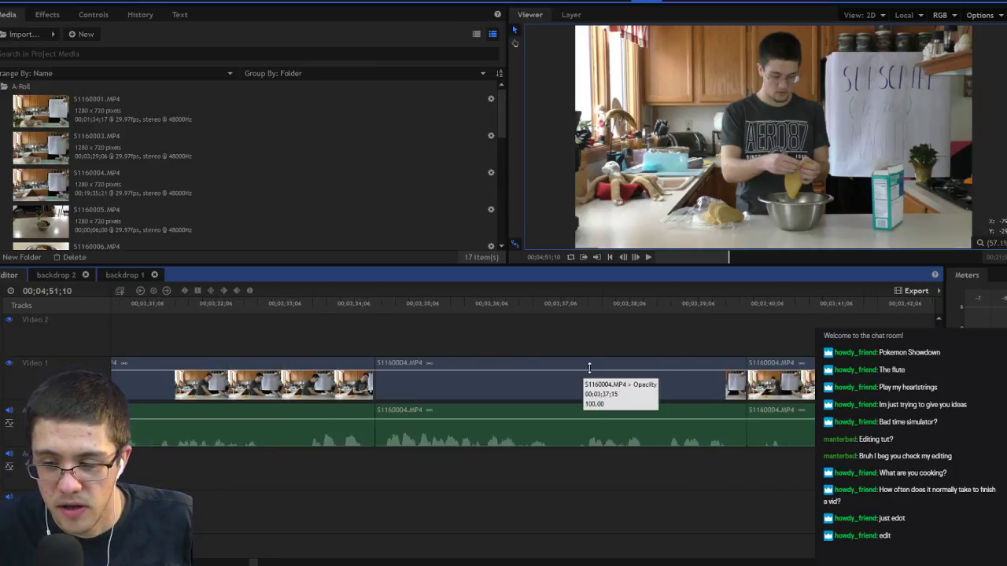
scroll(586, 367, down, 2)
click(373, 309)
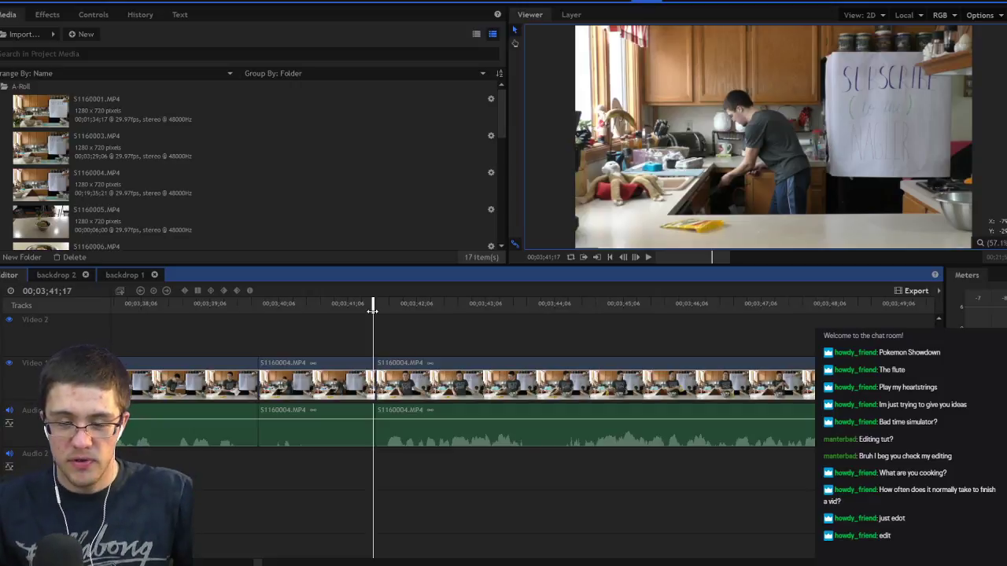
click(347, 313)
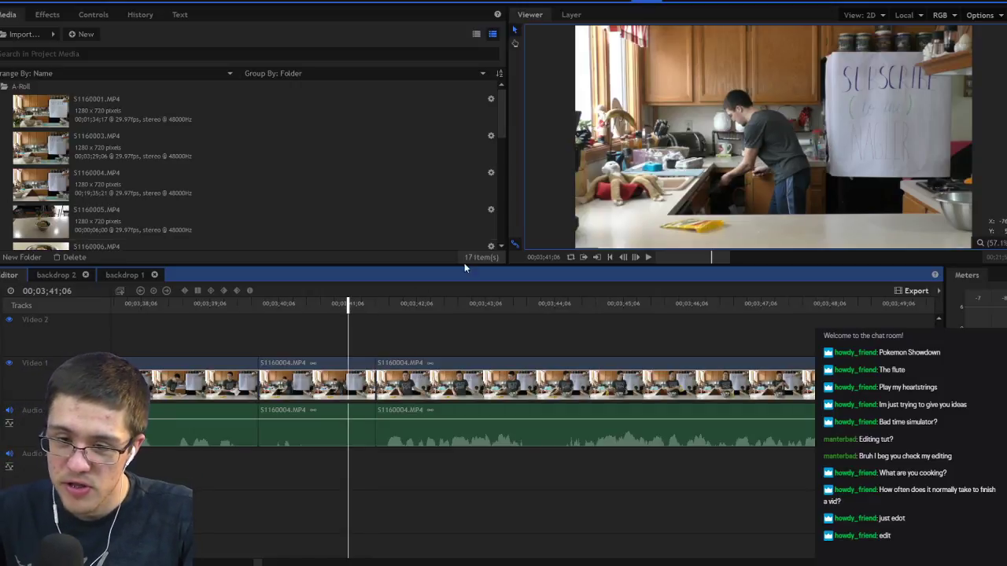
Step: Look over the rough cut from the start of the timeline up to the latest join near 00;03;41;06
scroll(385, 343, up, 10)
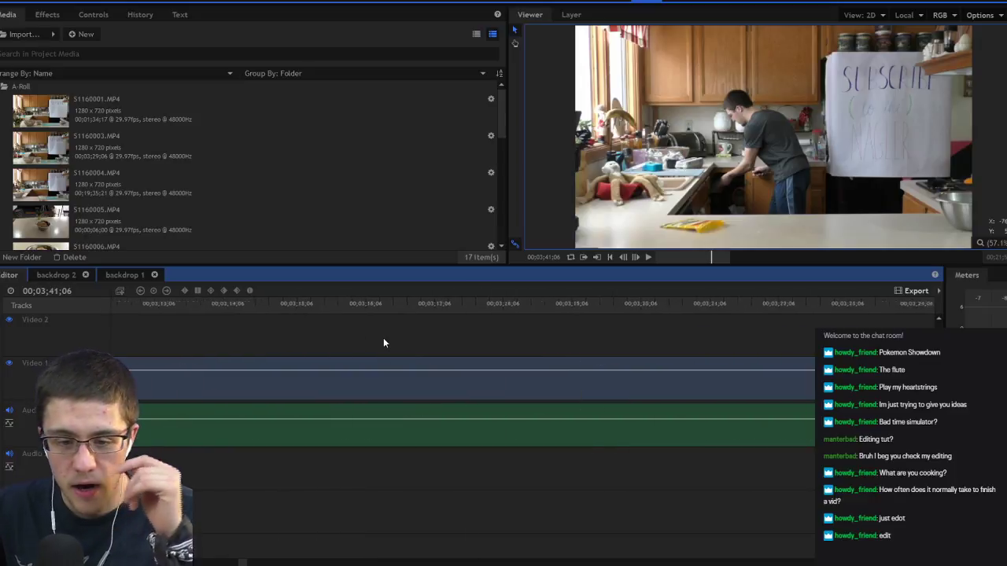
scroll(383, 343, up, 8)
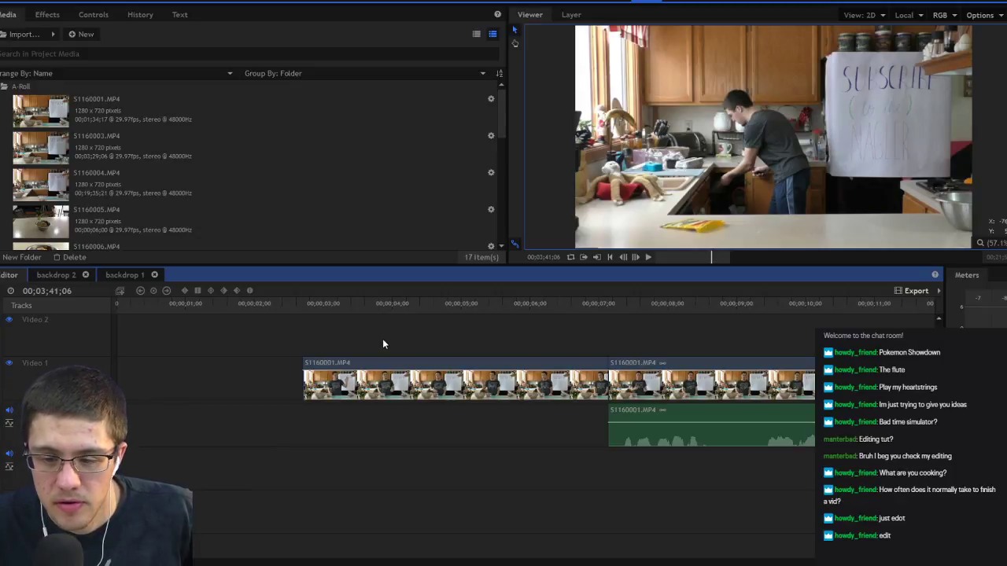
scroll(545, 347, right, 10)
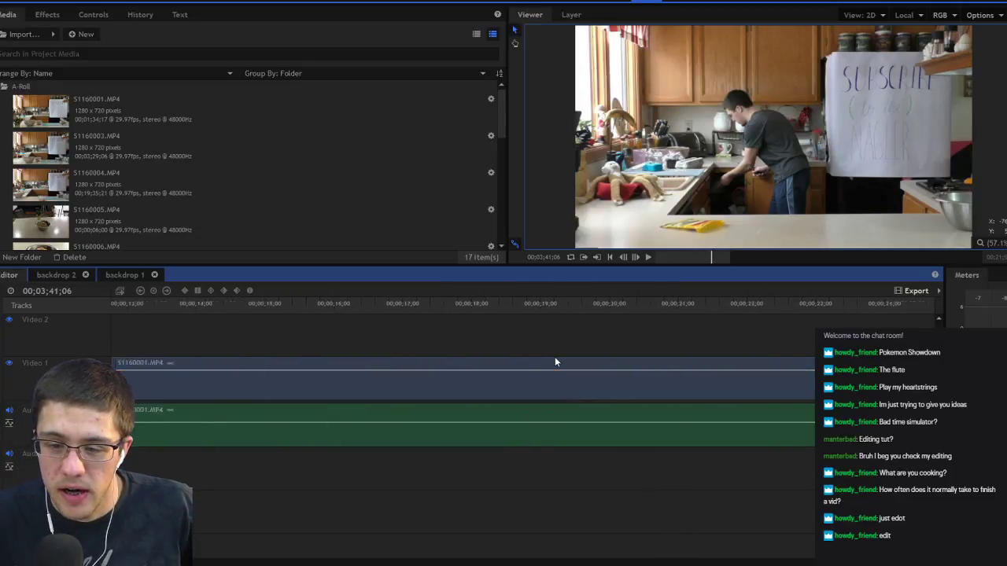
scroll(541, 355, right, 20)
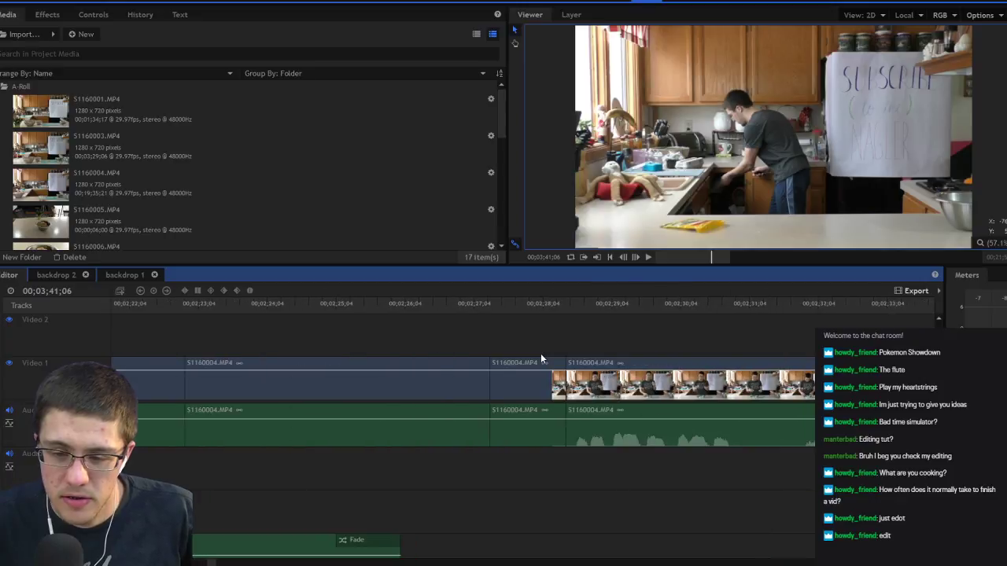
scroll(540, 356, right, 7)
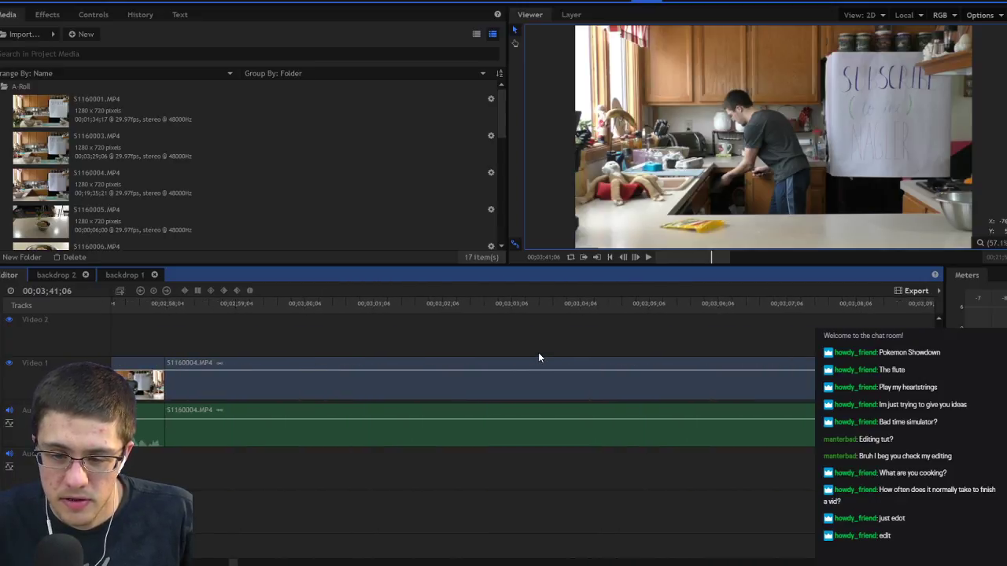
scroll(538, 352, left, 3)
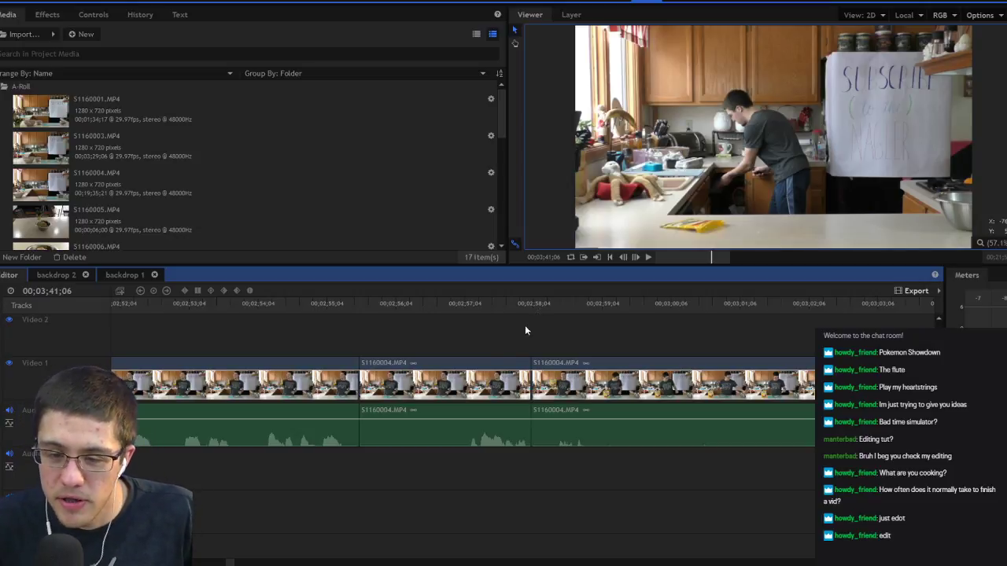
scroll(504, 357, left, 15)
scroll(504, 357, left, 20)
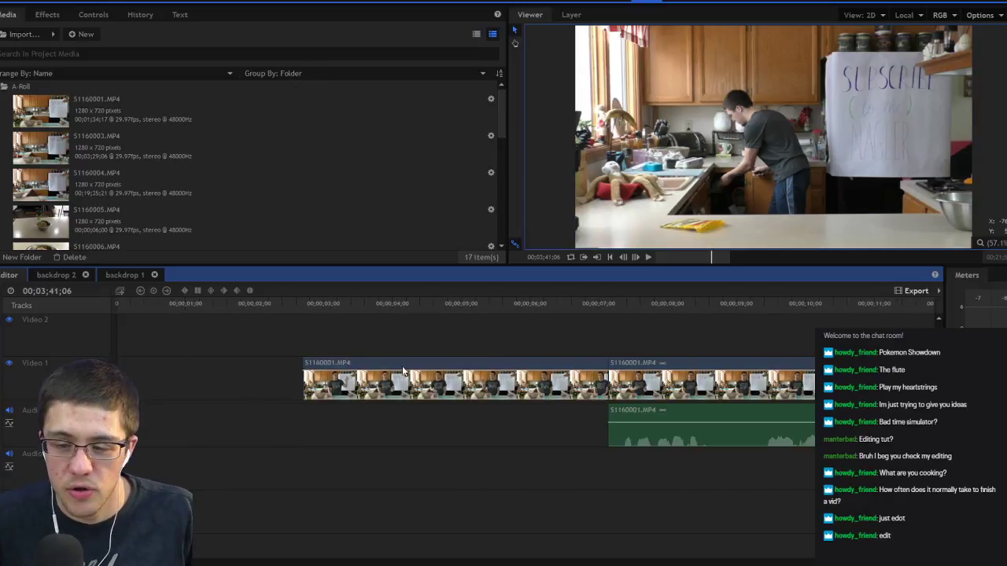
scroll(411, 370, right, 17)
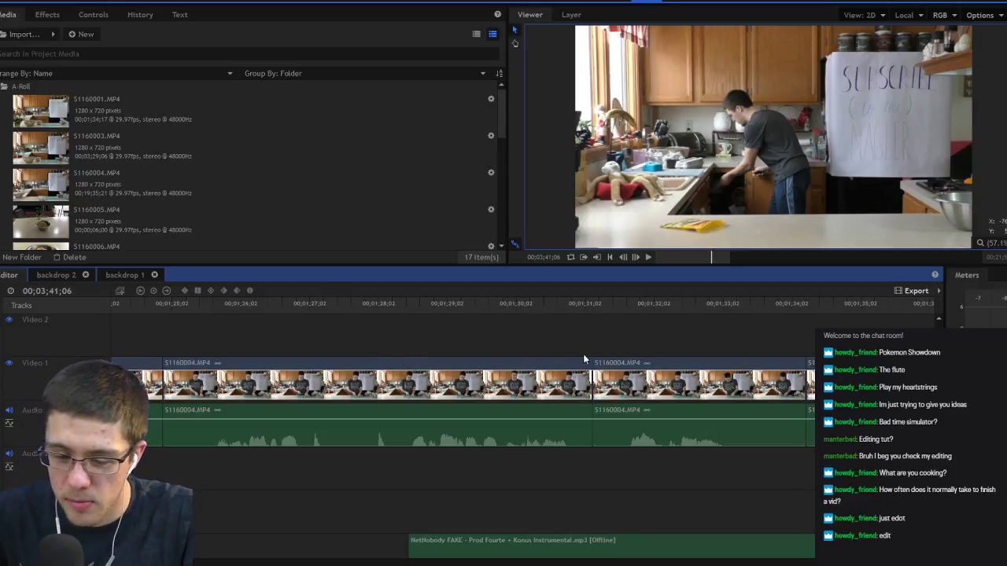
scroll(535, 346, right, 15)
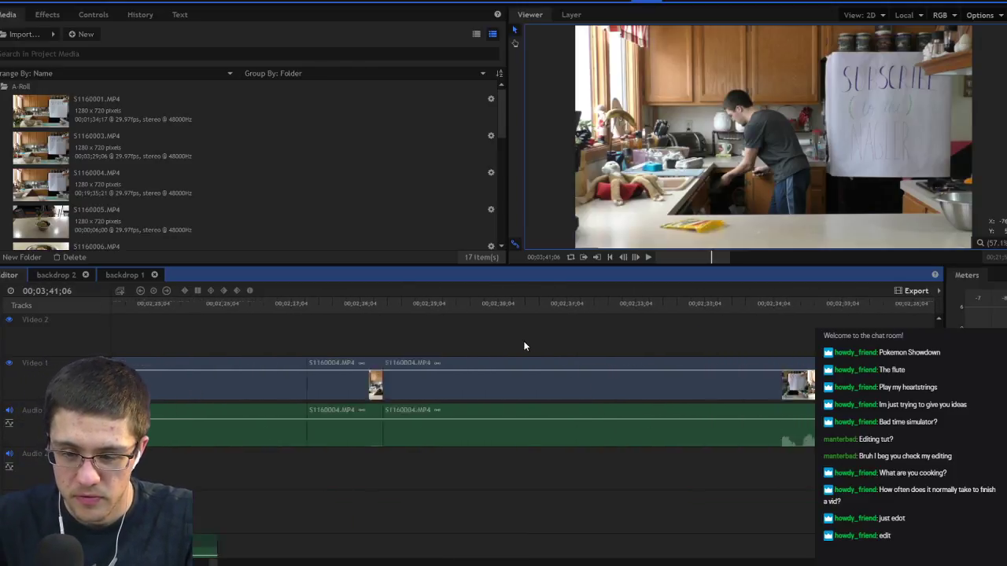
scroll(523, 344, right, 12)
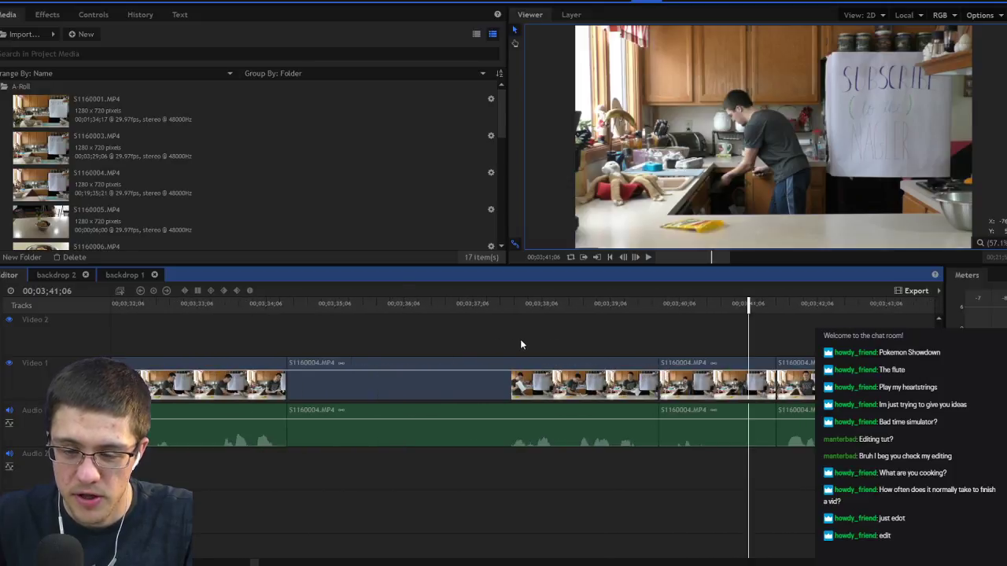
scroll(513, 335, left, 5)
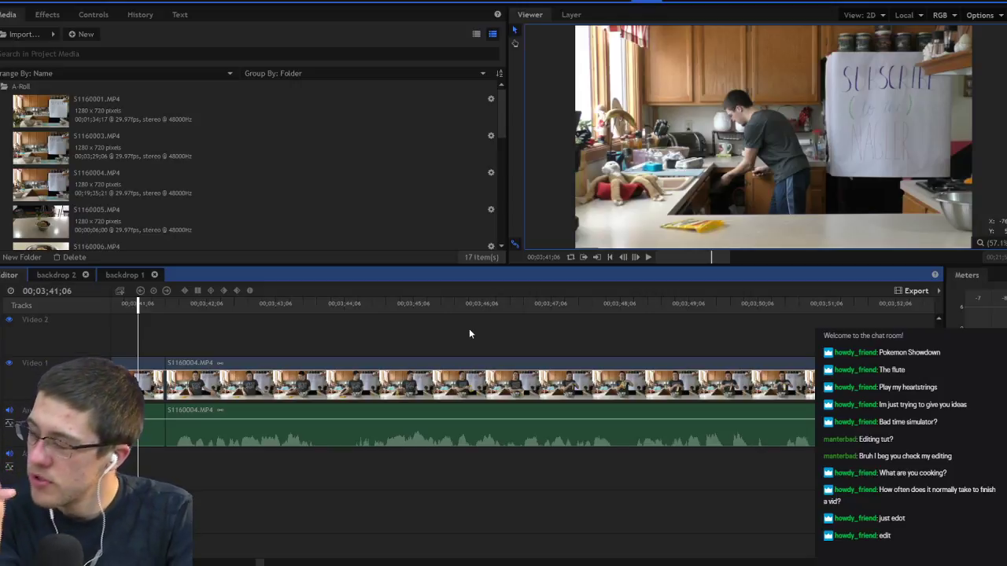
scroll(405, 340, left, 6)
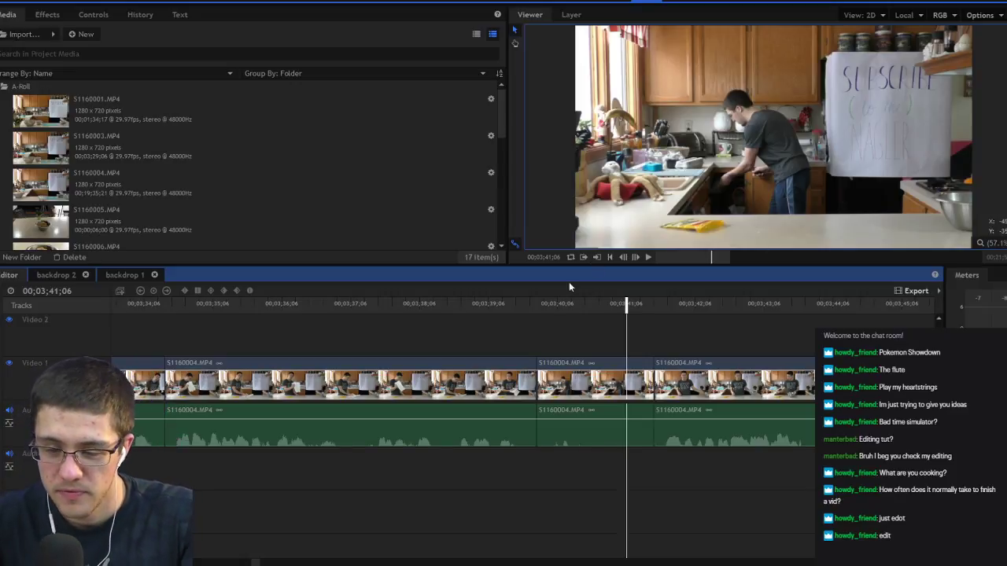
Step: Play the footage across the latest join, starting at 00;03;41;13
click(643, 305)
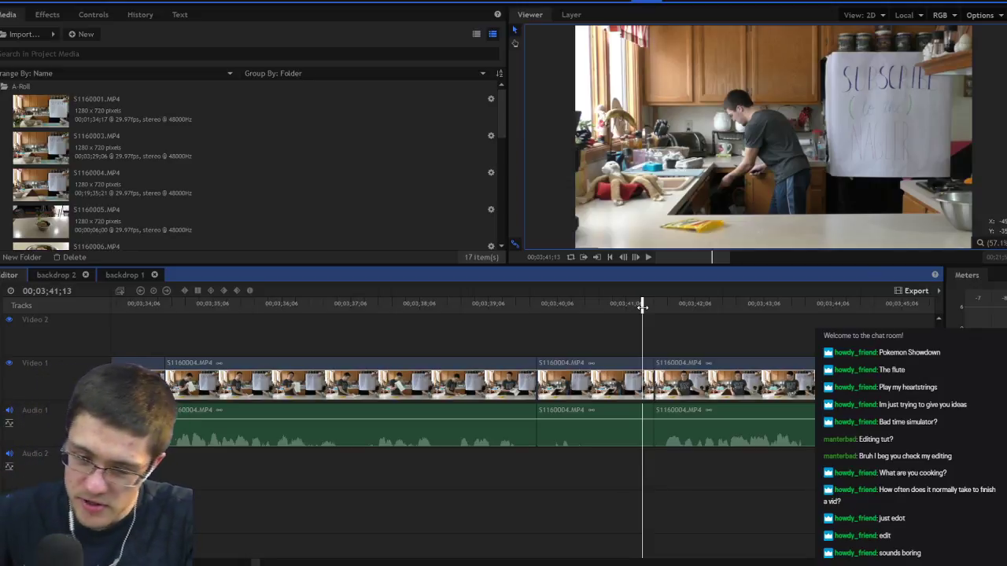
scroll(641, 333, right, 5)
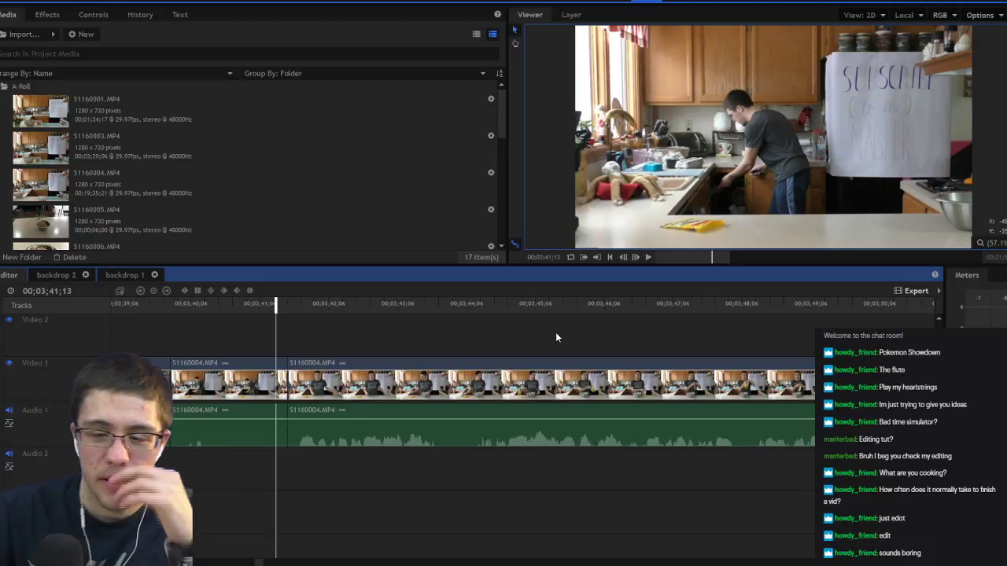
scroll(230, 334, up, 5)
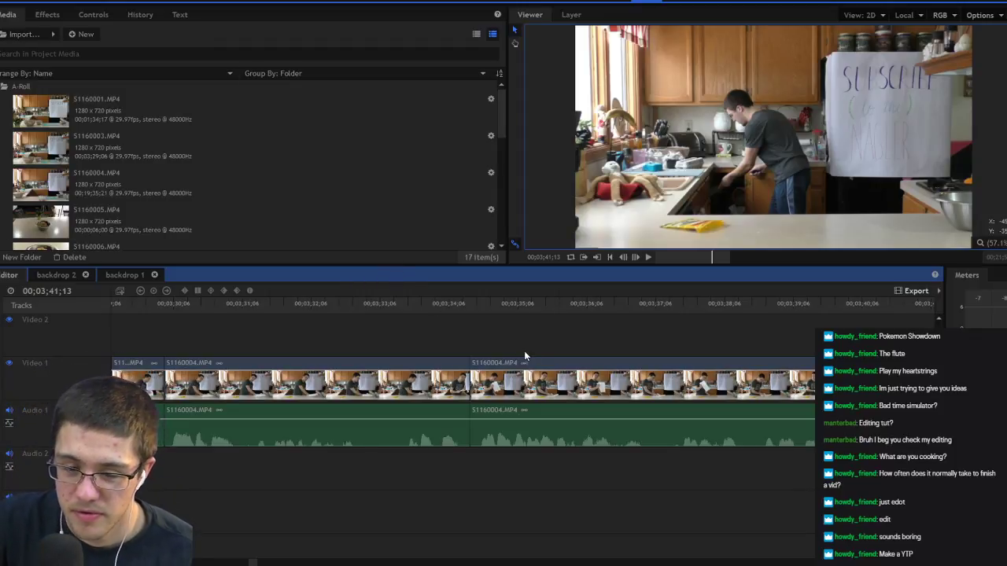
scroll(519, 349, down, 5)
scroll(515, 319, up, 3)
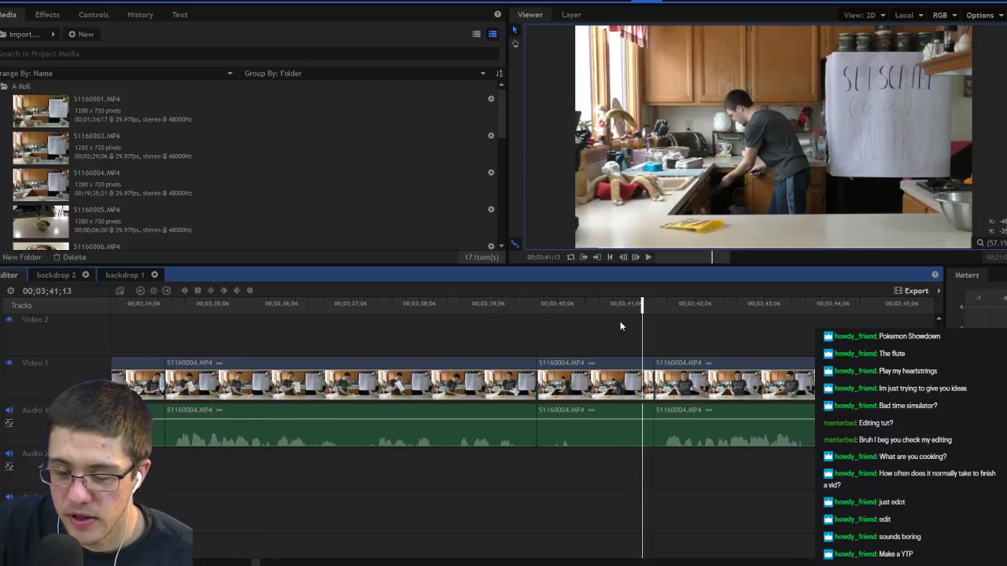
scroll(620, 321, down, 5)
scroll(620, 321, up, 3)
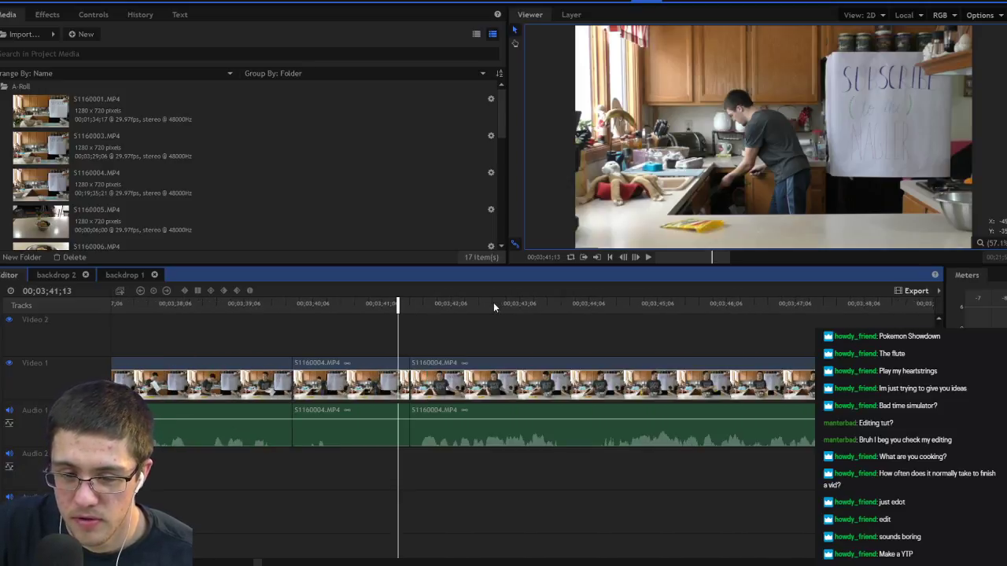
key(space)
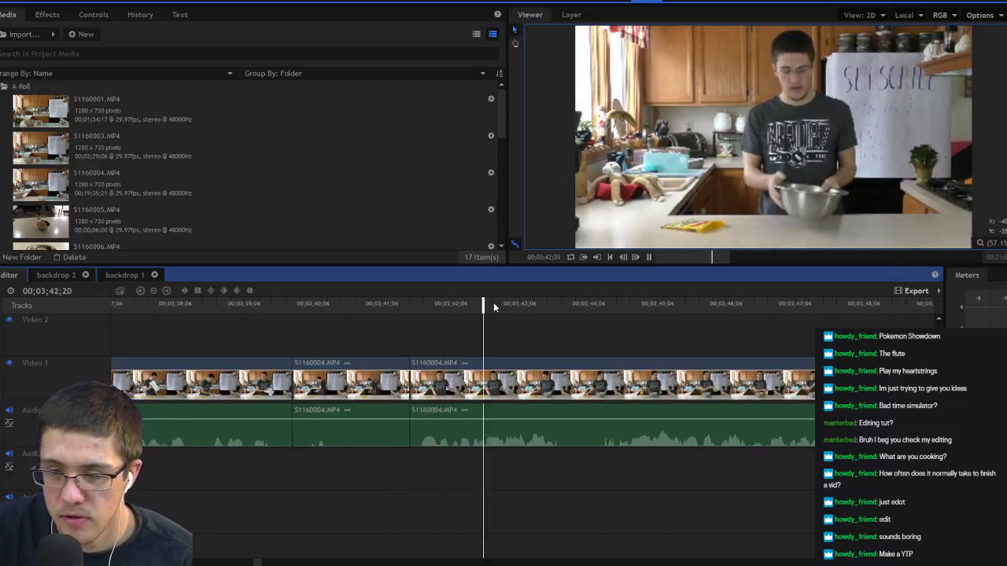
Step: Scrub through the short clip from 00;03;40;01 to 00;03;41;24, and play the speech after it up to 00;03;46;17
click(302, 306)
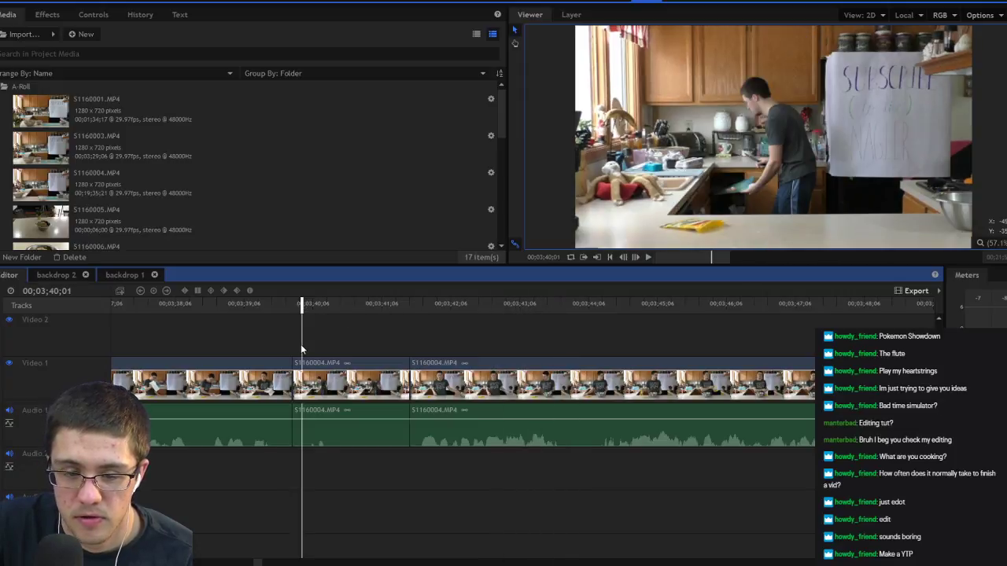
drag(300, 309, 422, 310)
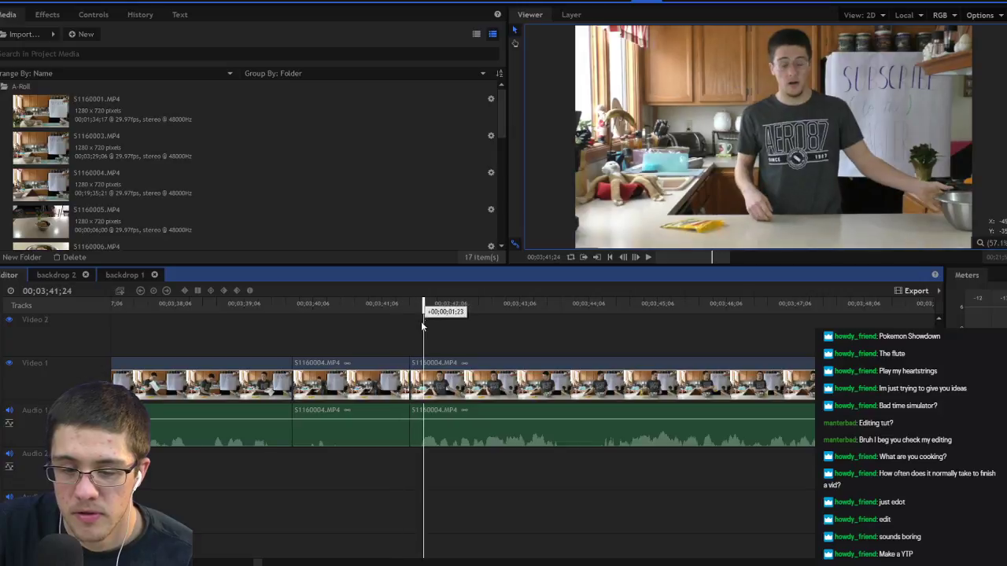
key(space)
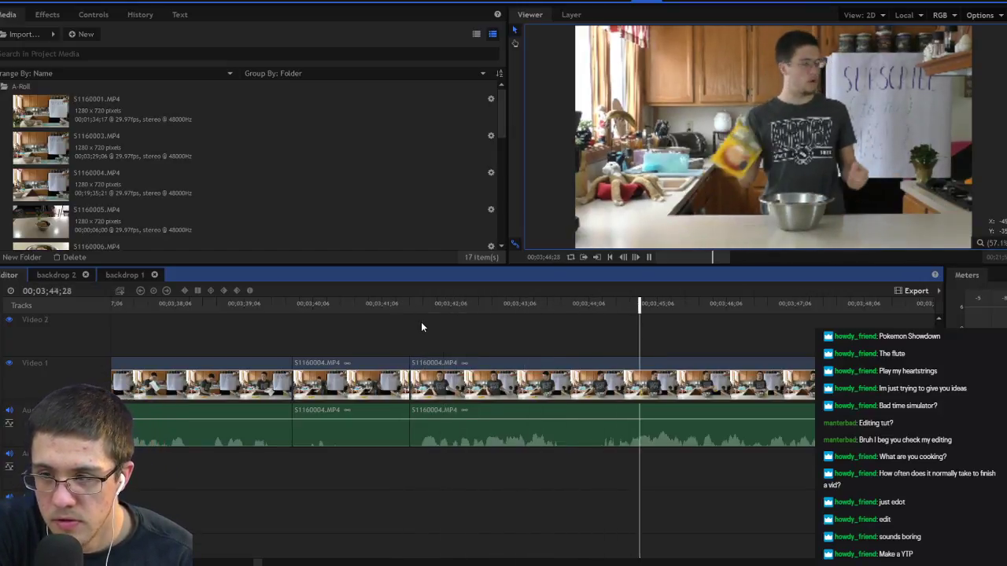
key(space)
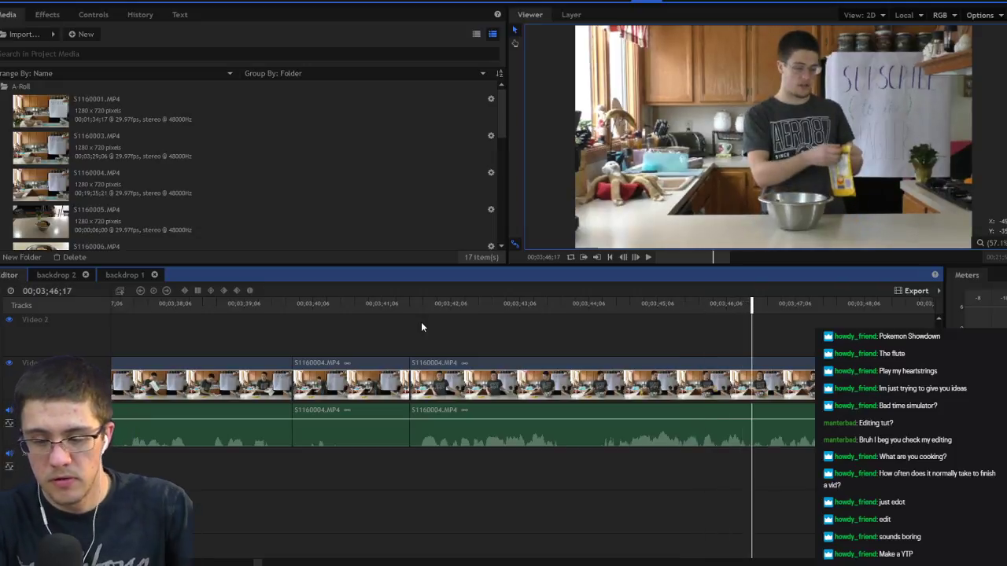
Step: Split out the quiet section between about 00;03;43;27 and 00;03;44;19, delete it and close the gap
click(568, 434)
click(619, 433)
click(612, 425)
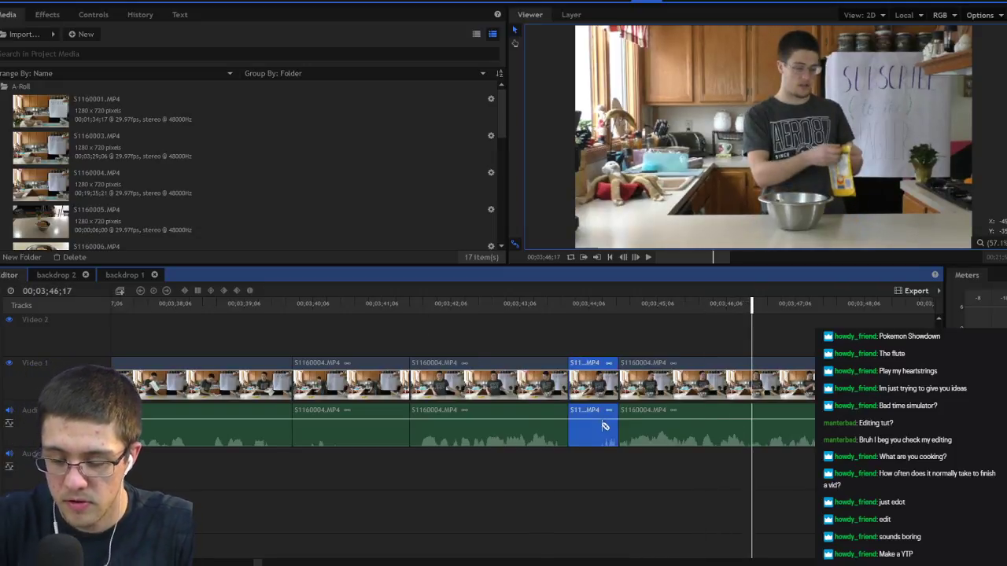
key(Delete)
right_click(604, 431)
click(634, 463)
Step: Play the footage across the new join near 00;03;43;27, up to 00;03;45;01
click(540, 303)
key(space)
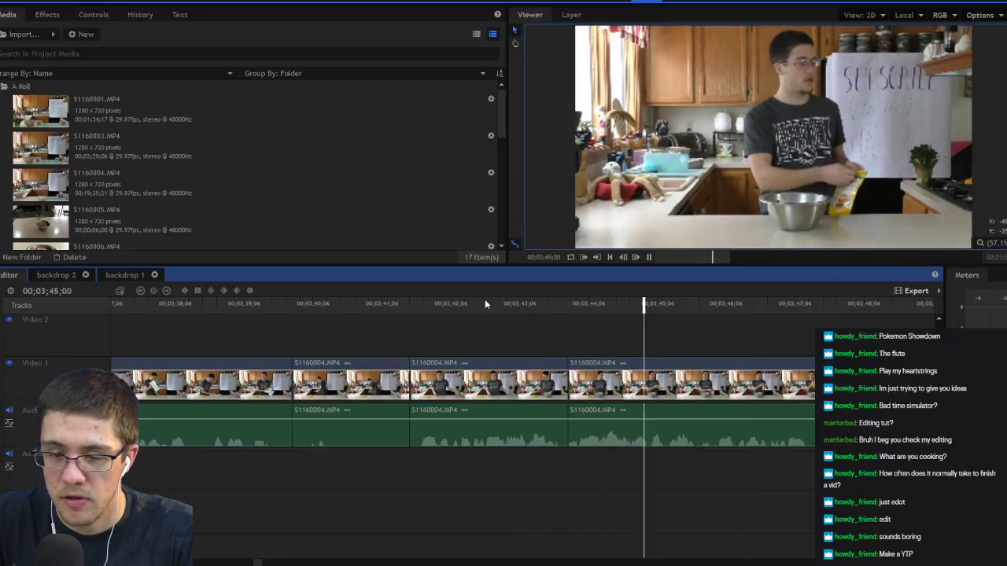
click(459, 303)
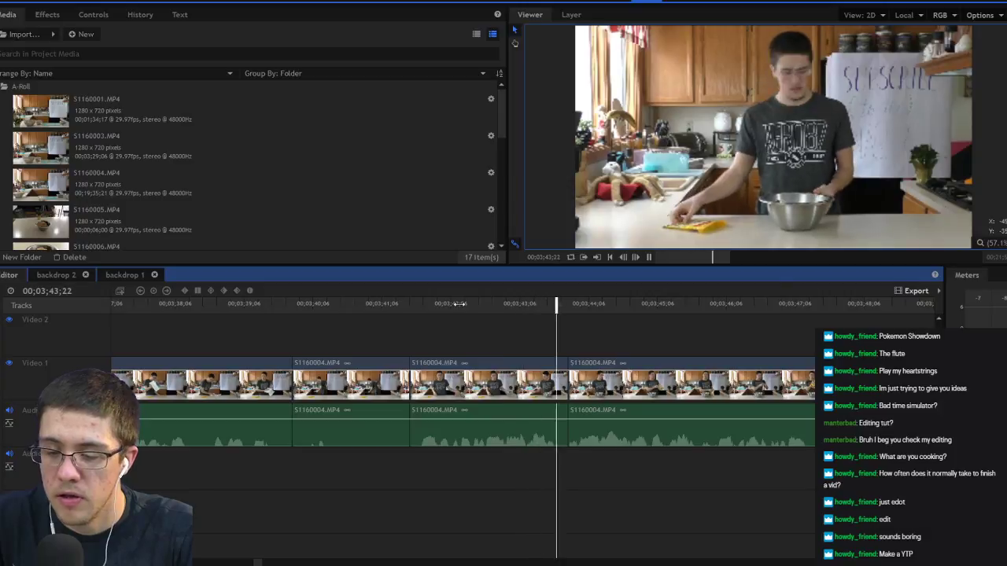
key(space)
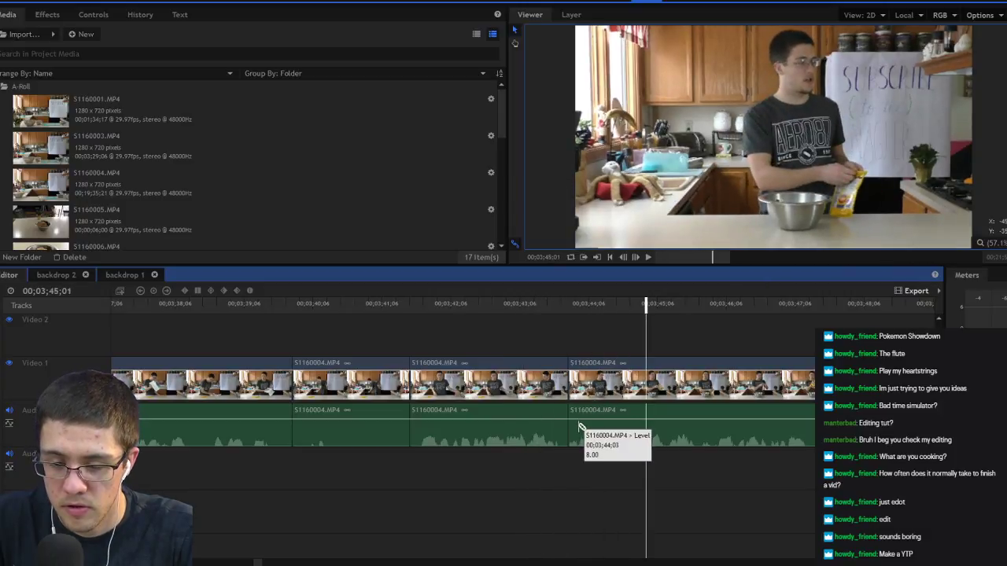
Step: Split off the few frames before 00;03;44;03 at the start of the clip, unlink them and delete only their audio
key(c)
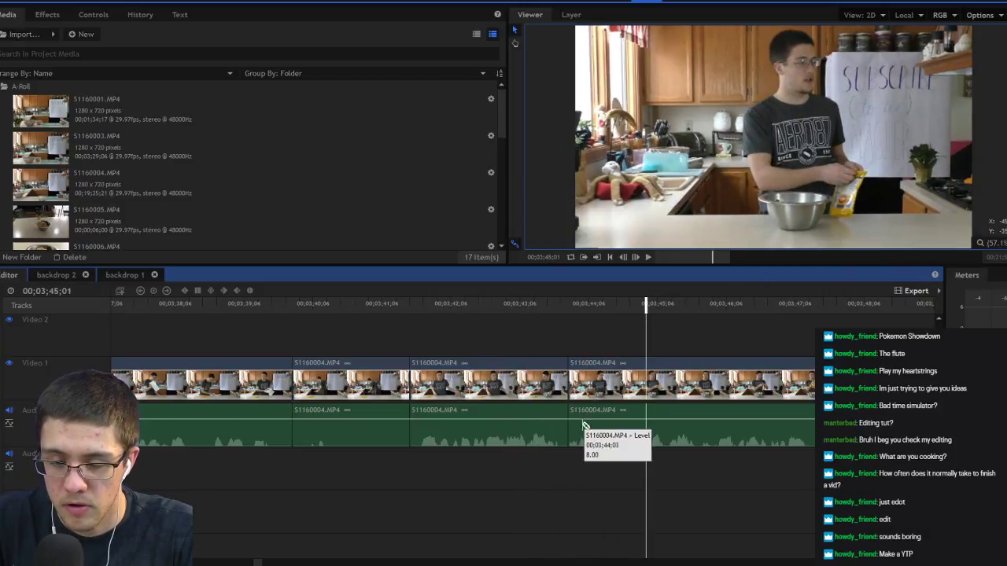
click(579, 432)
right_click(572, 432)
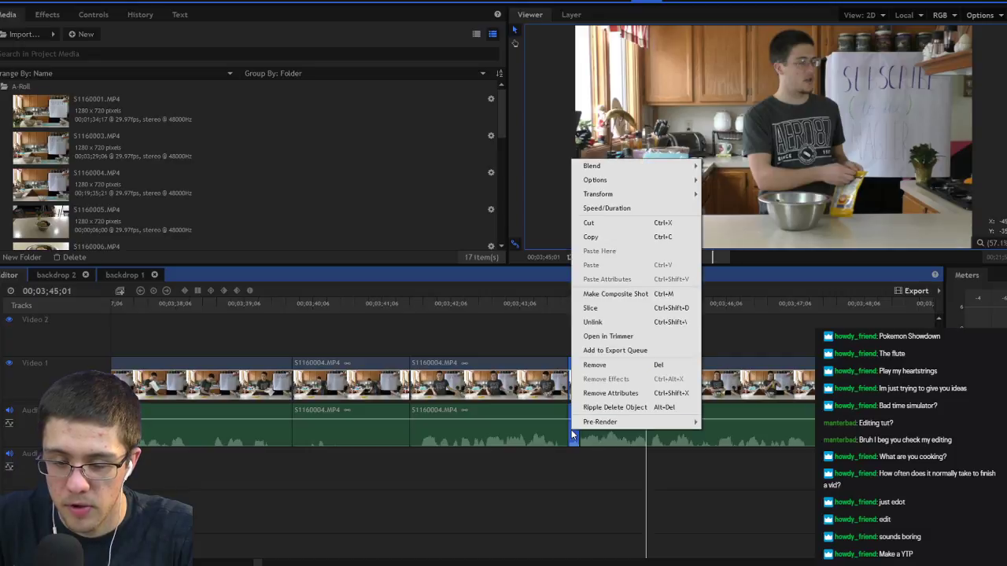
click(596, 331)
click(577, 461)
alt+click(573, 437)
key(Delete)
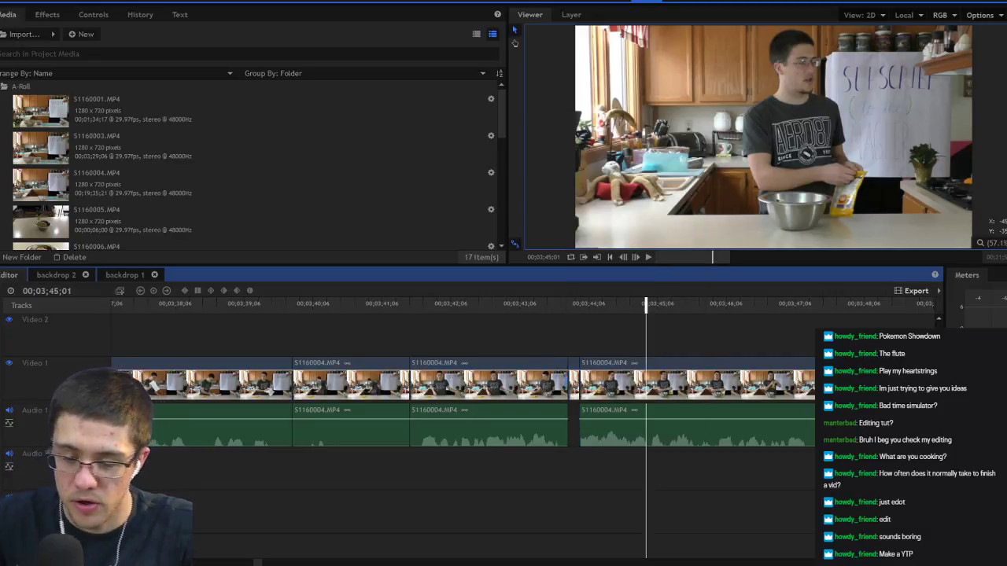
Step: Play the footage across the short audio gap before 00;03;44;03, stopping at 00;03;44;29
click(477, 305)
key(space)
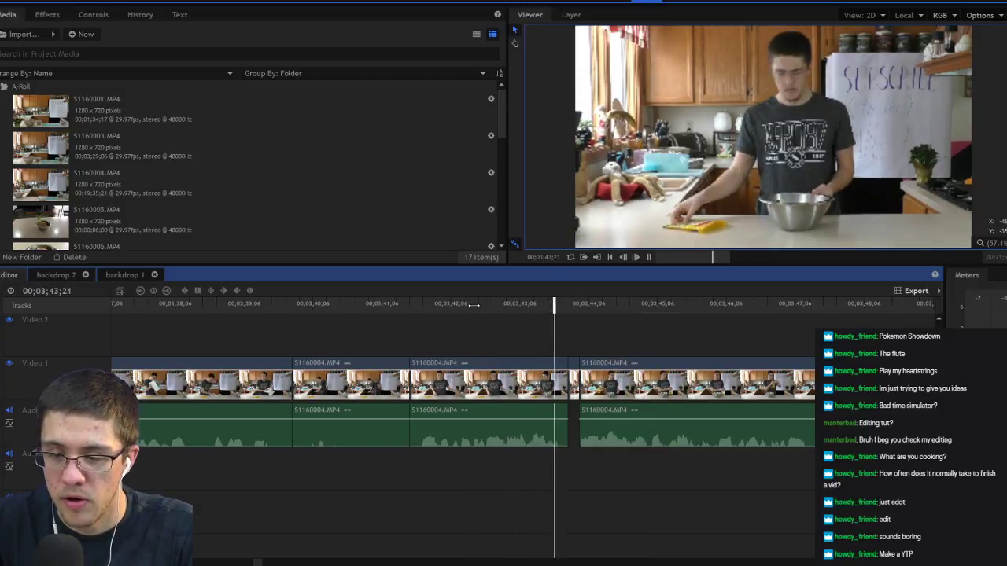
key(space)
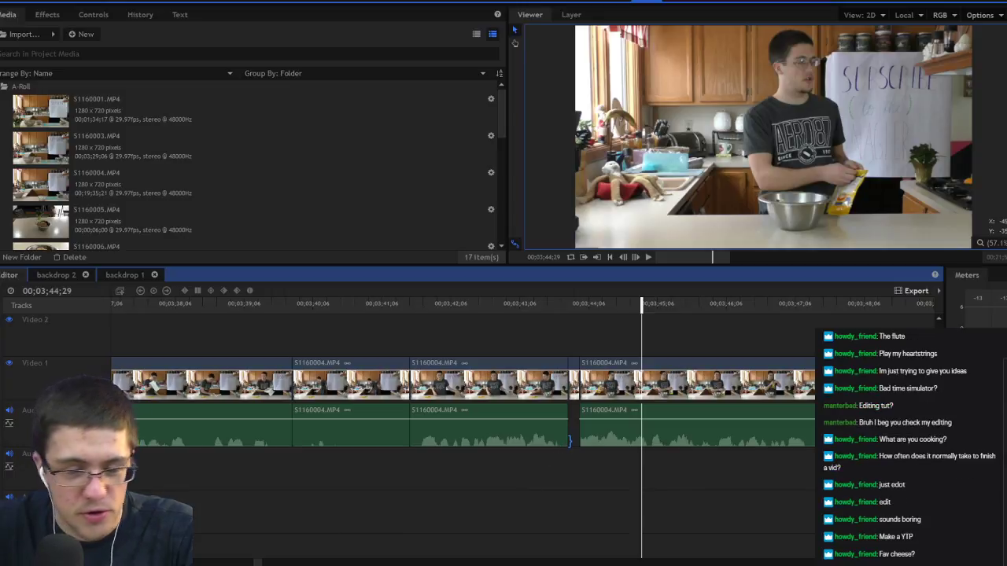
Step: Unlink the clip before the audio gap and extend its audio to fill the gap up to the following clip
click(570, 442)
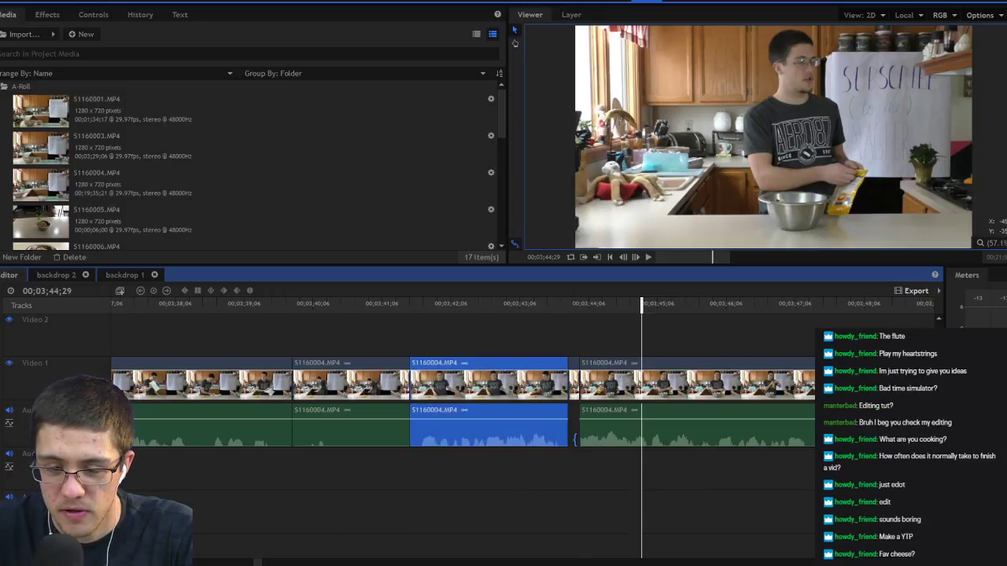
right_click(564, 412)
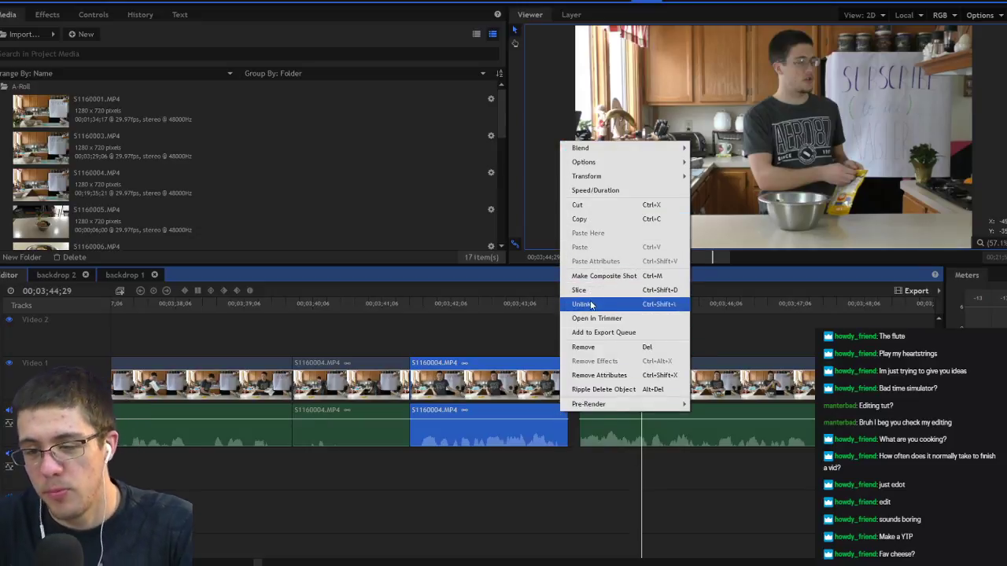
click(590, 306)
click(561, 325)
click(563, 409)
drag(568, 425, 579, 425)
Step: Play across the extended audio from 00;03;43;11, and listen to the speech after it up to 00;03;51;04
click(531, 306)
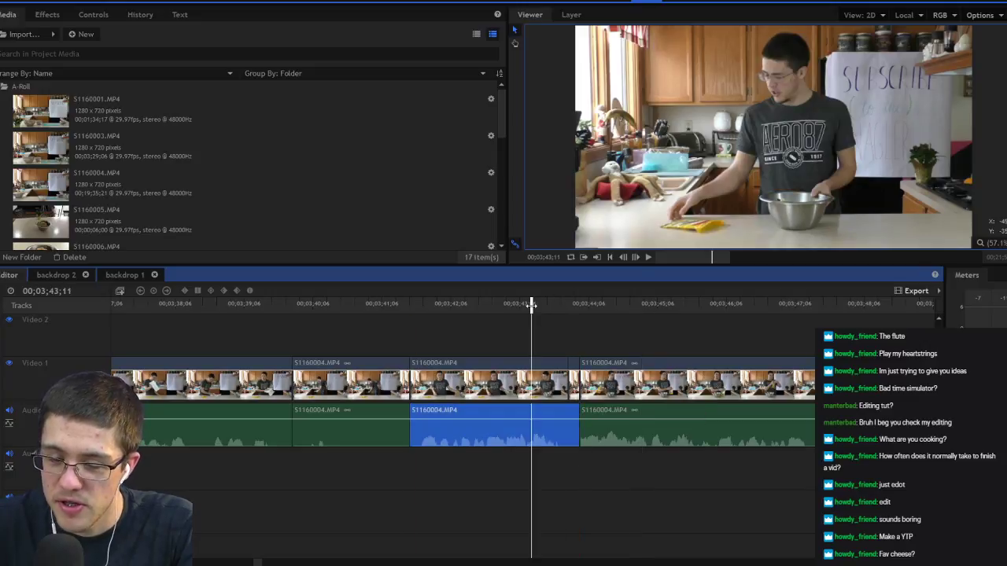
key(space)
key(space)
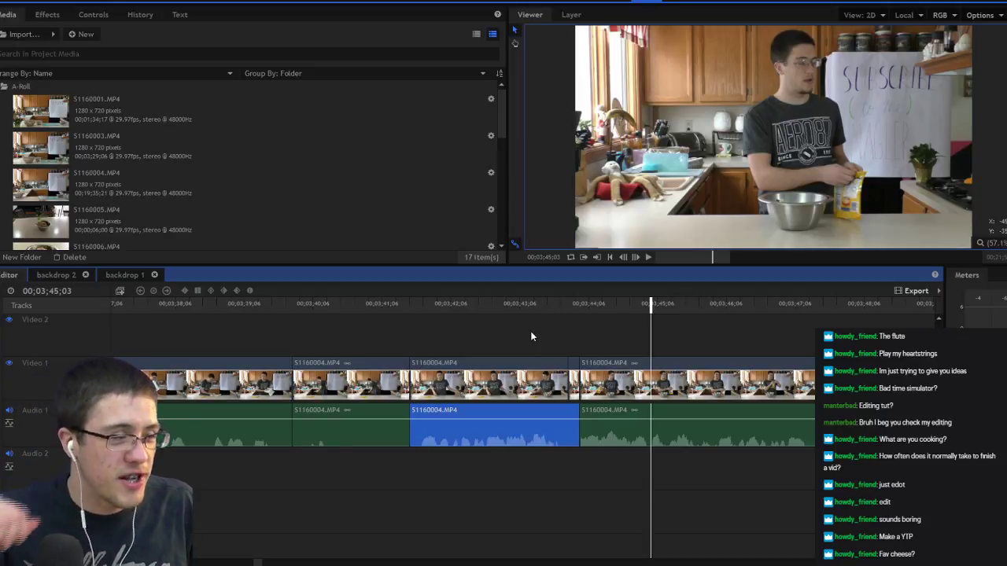
click(561, 307)
key(space)
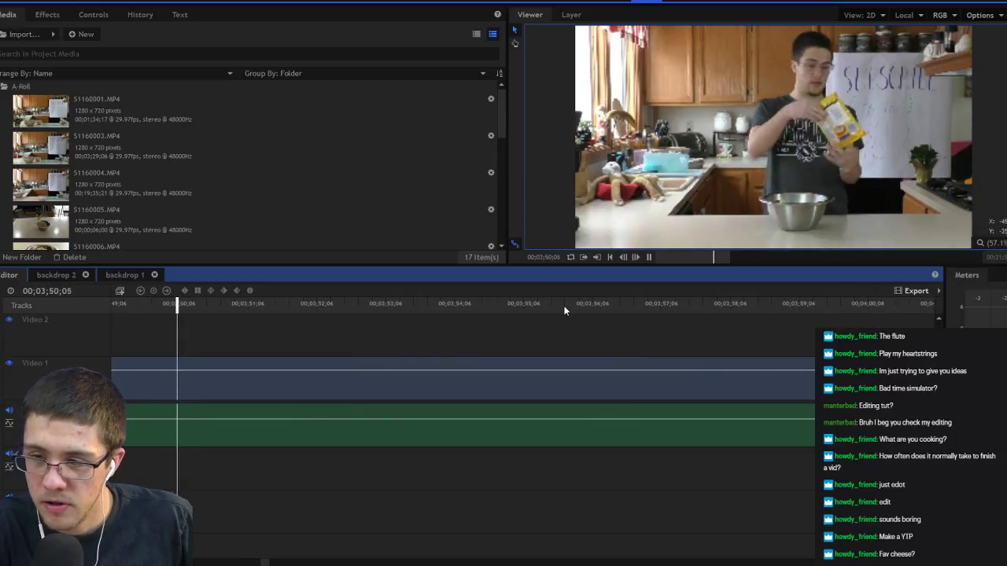
key(space)
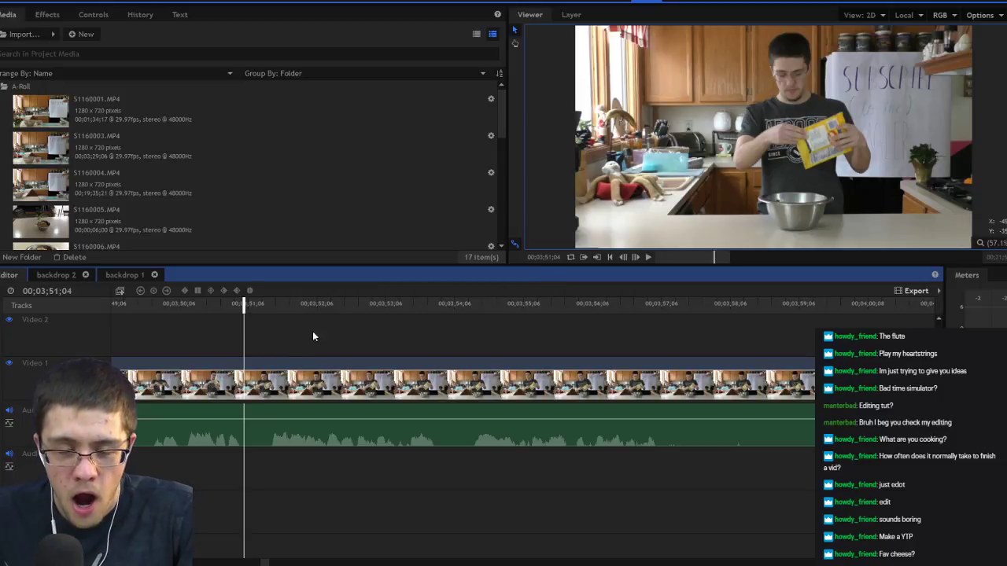
Step: Replay the speech from about 00;03;48;24 and split the footage at 00;03;50;08, just before the next phrase
scroll(299, 334, up, 3)
key(space)
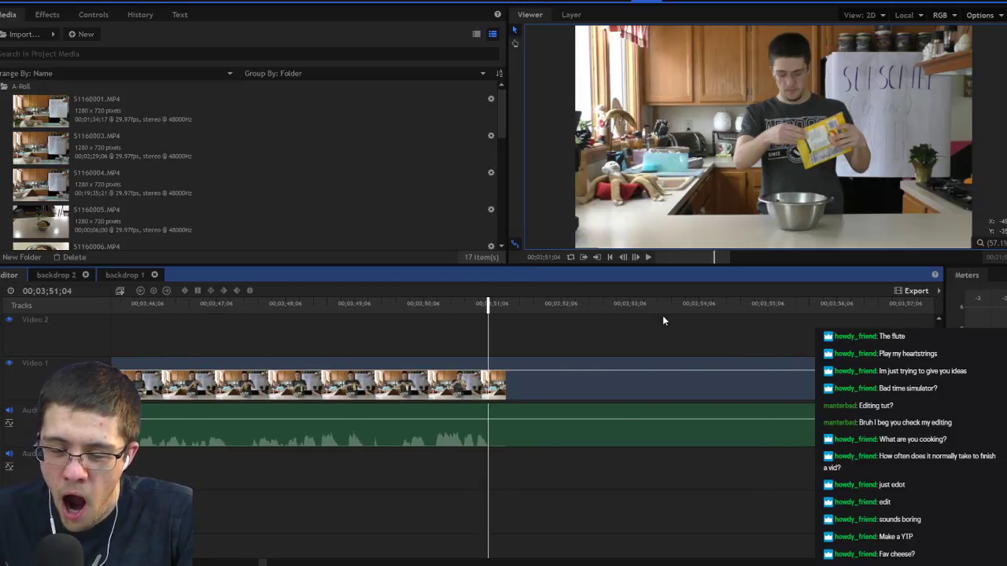
click(326, 306)
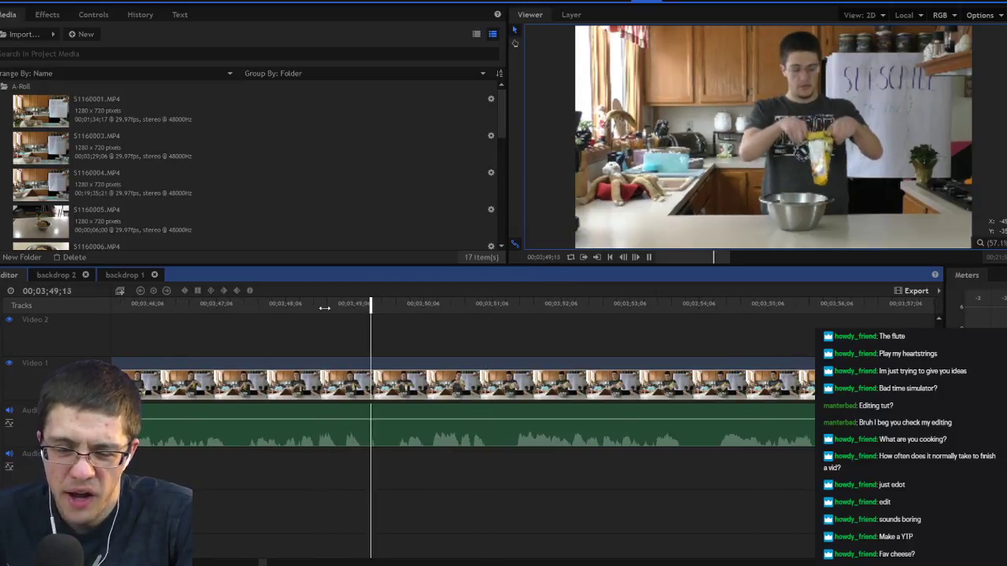
key(space)
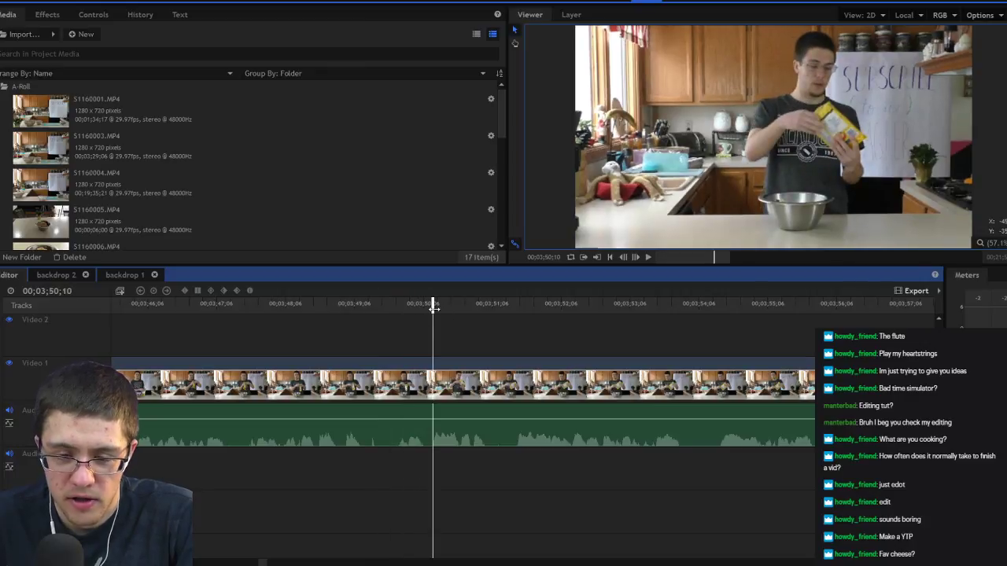
drag(435, 309, 429, 308)
click(426, 375)
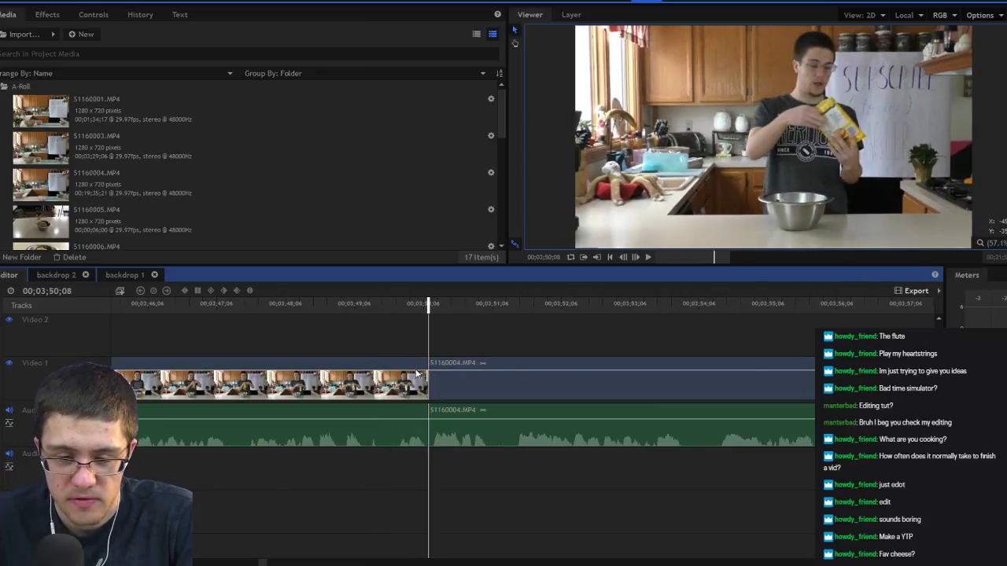
Step: Play the speech leading up to the split at 00;03;50;08, replaying it from 00;03;47;04 and stopping at 00;03;49;20
click(299, 306)
key(space)
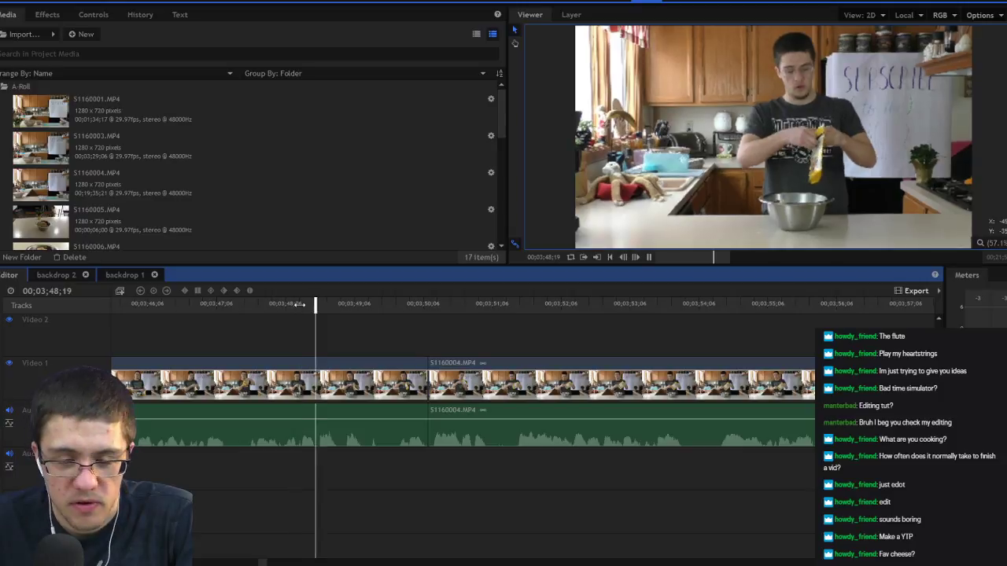
key(space)
click(212, 304)
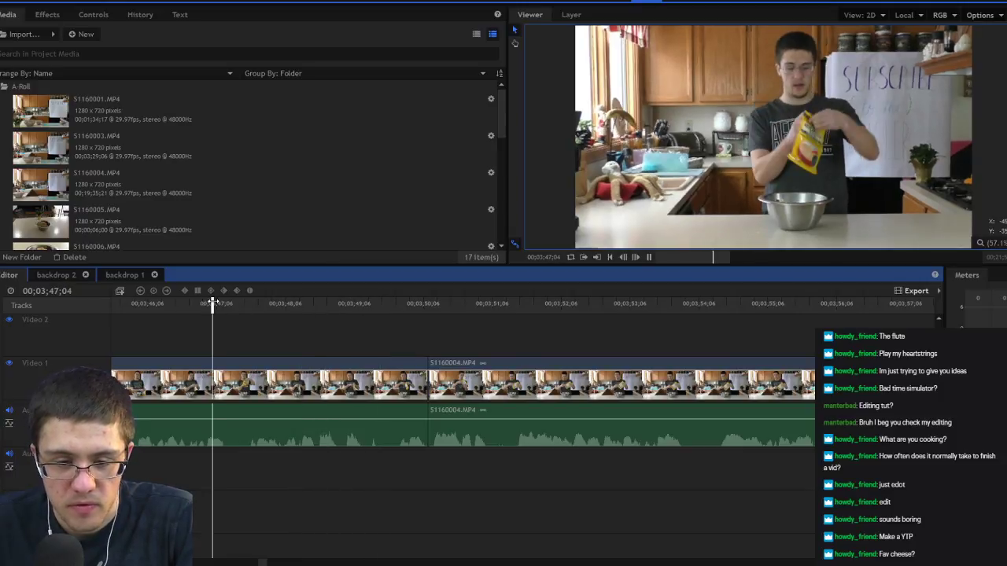
key(space)
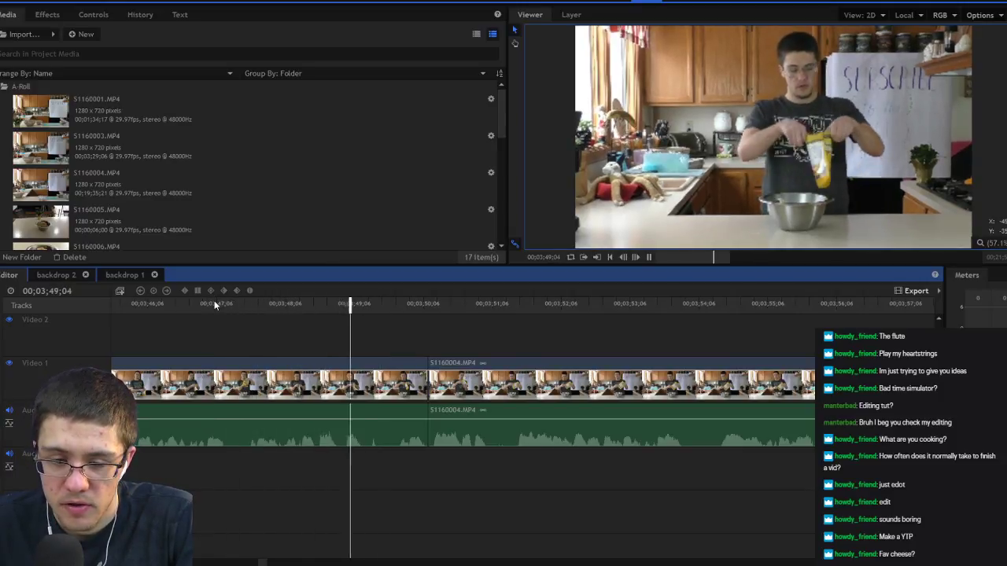
key(space)
Step: Delete the section between 00;03;49;20 and 00;03;50;08 and close the gap
click(404, 365)
key(Delete)
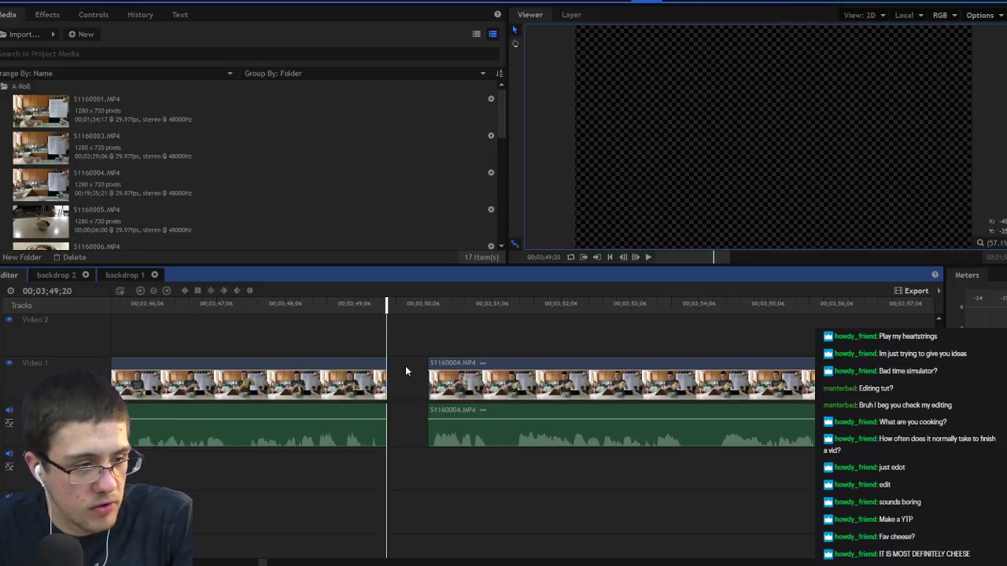
right_click(406, 371)
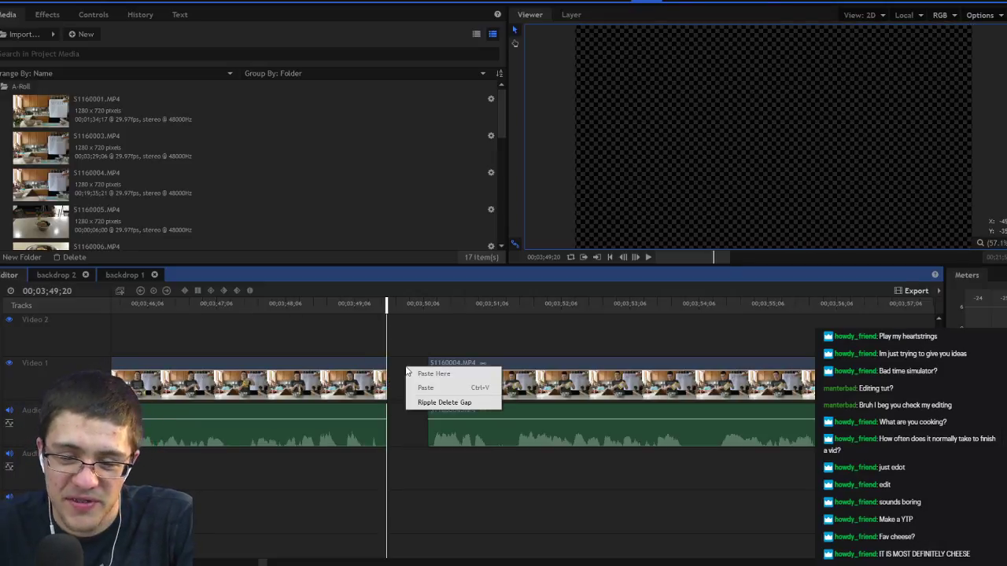
click(425, 400)
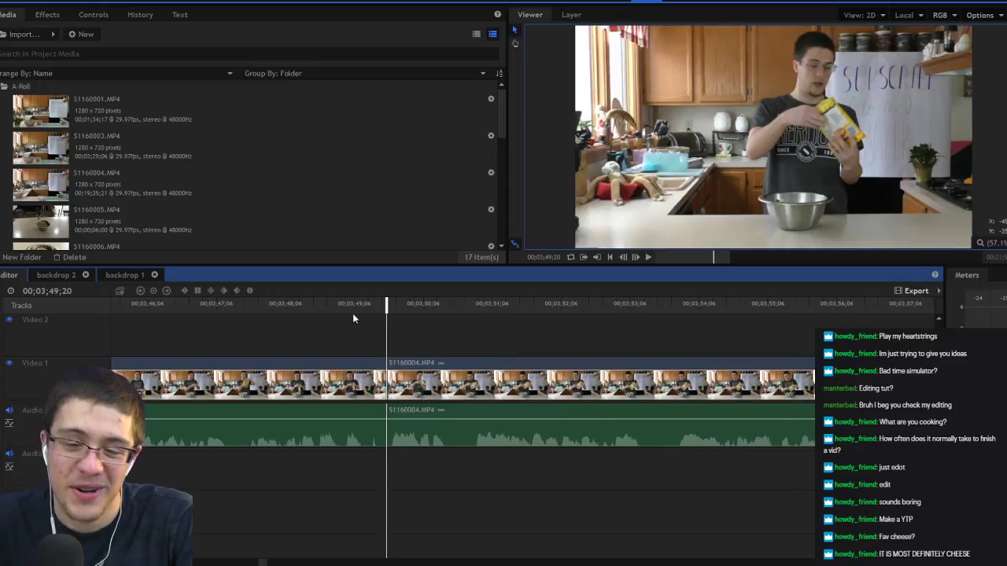
Step: Play the footage across the join at 00;03;49;20 and on through the following speech up to 00;03;57;04
click(331, 306)
key(space)
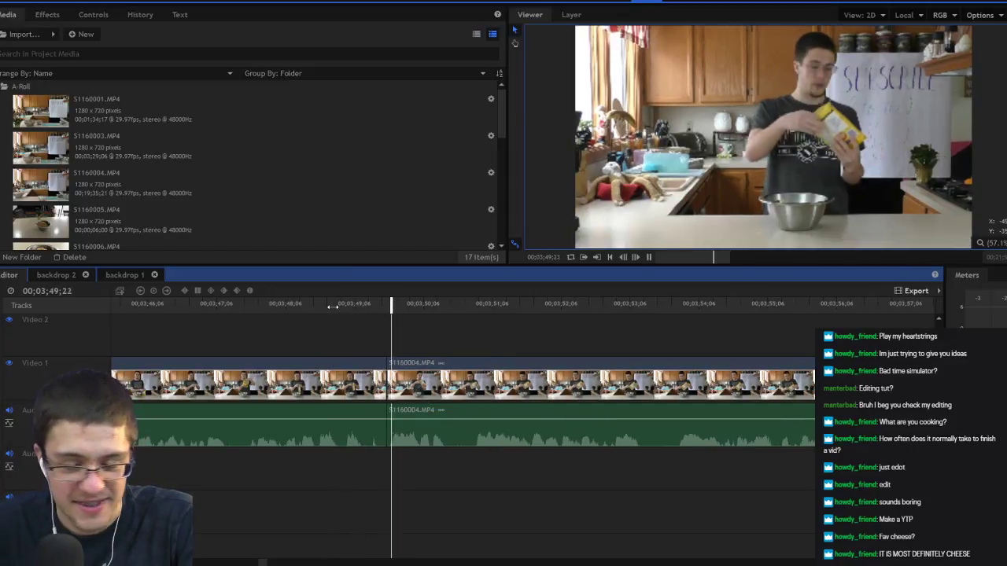
key(space)
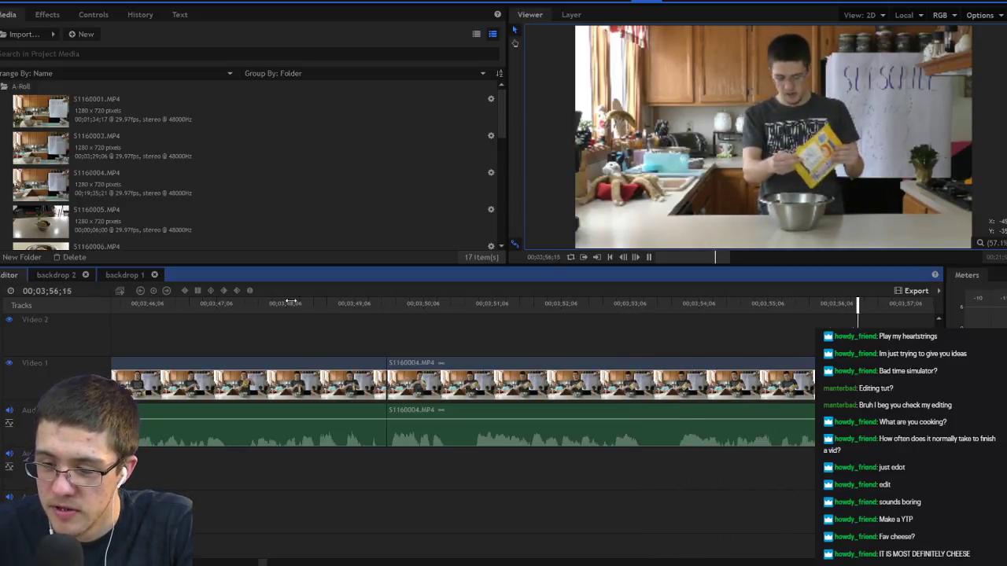
key(space)
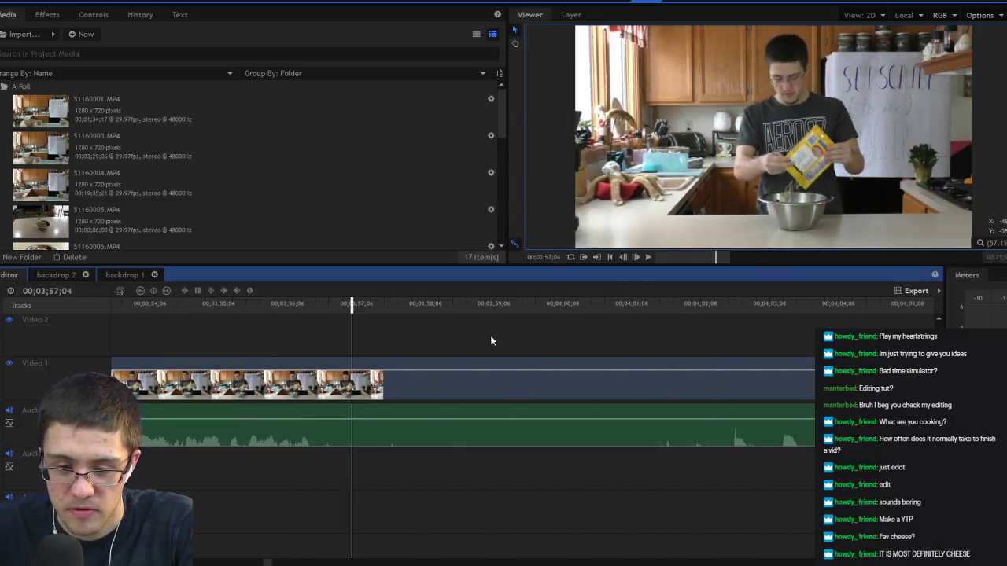
Step: Play the footage around the audio peak after 00;04;02;16 and split it at about 00;04;02;16
click(724, 304)
key(space)
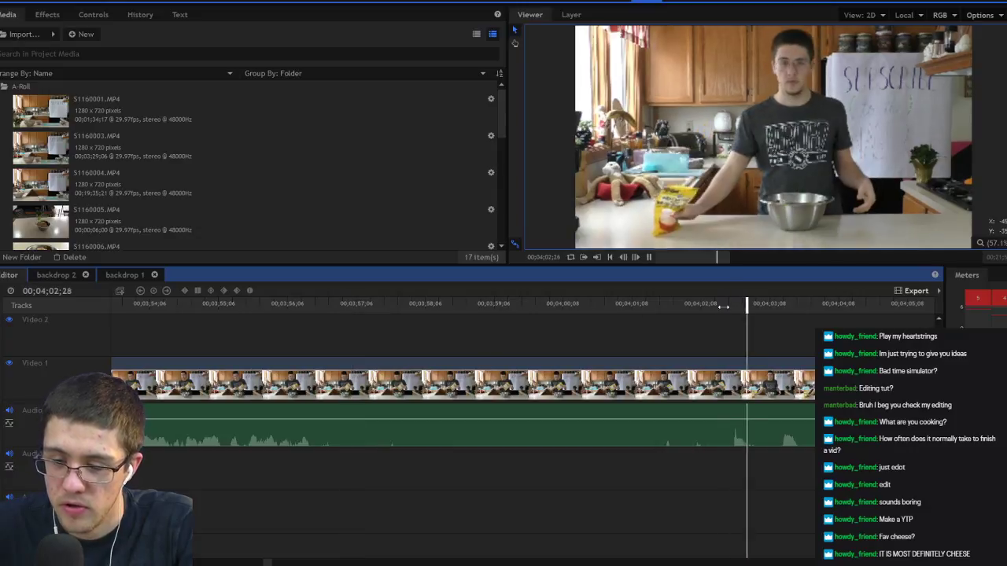
key(space)
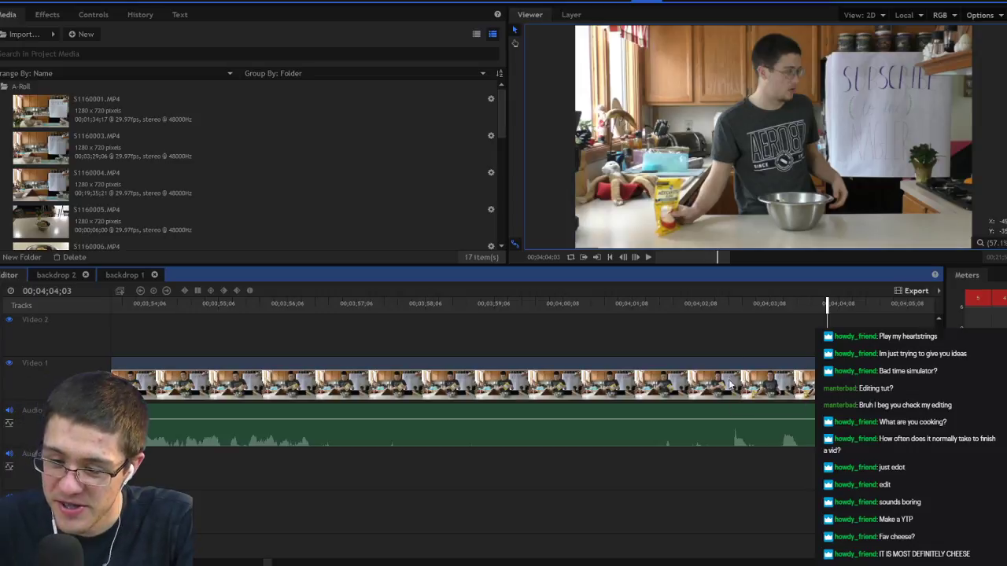
click(720, 406)
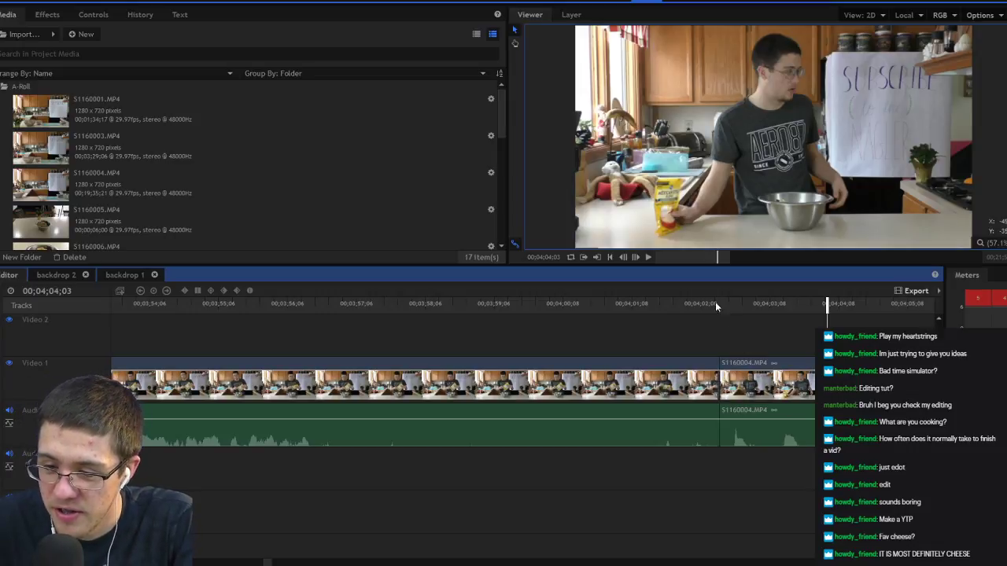
Step: Play across the split before the audio peak and move the split earlier to about 00;04;02;08
click(693, 304)
key(space)
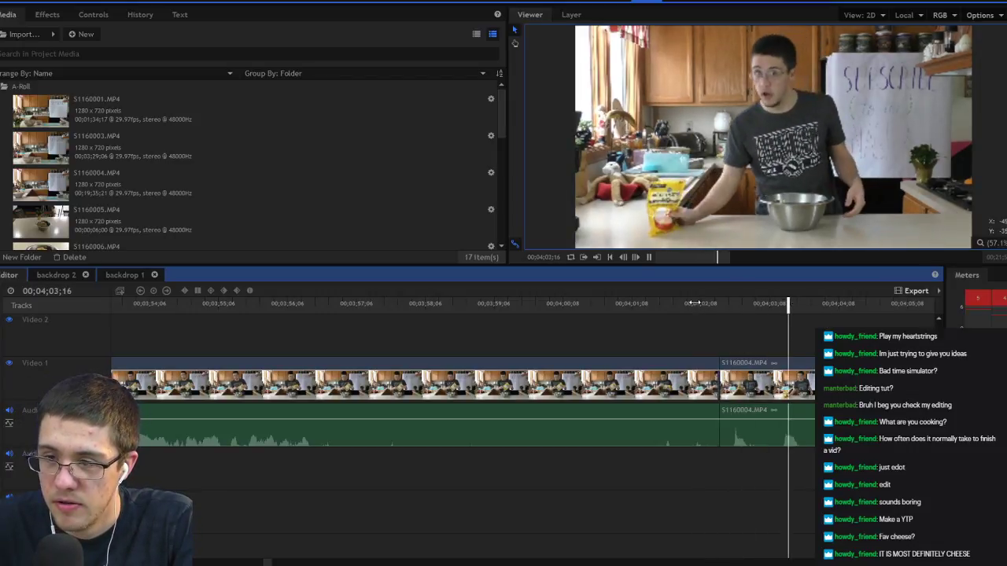
key(space)
drag(711, 409, 701, 411)
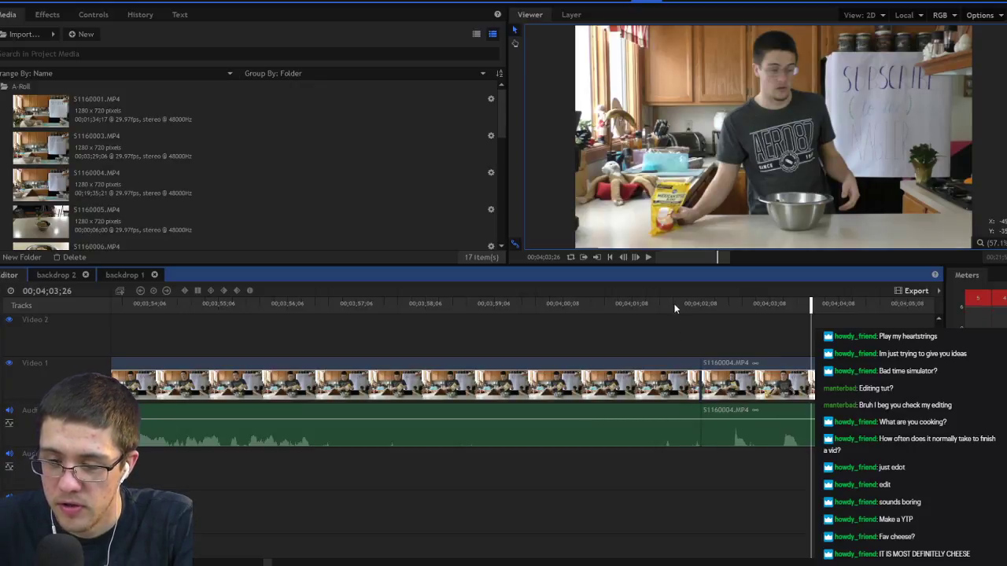
Step: Play the footage across the split at 00;04;02;08 up to the audio peak that follows it
click(673, 303)
key(space)
key(space)
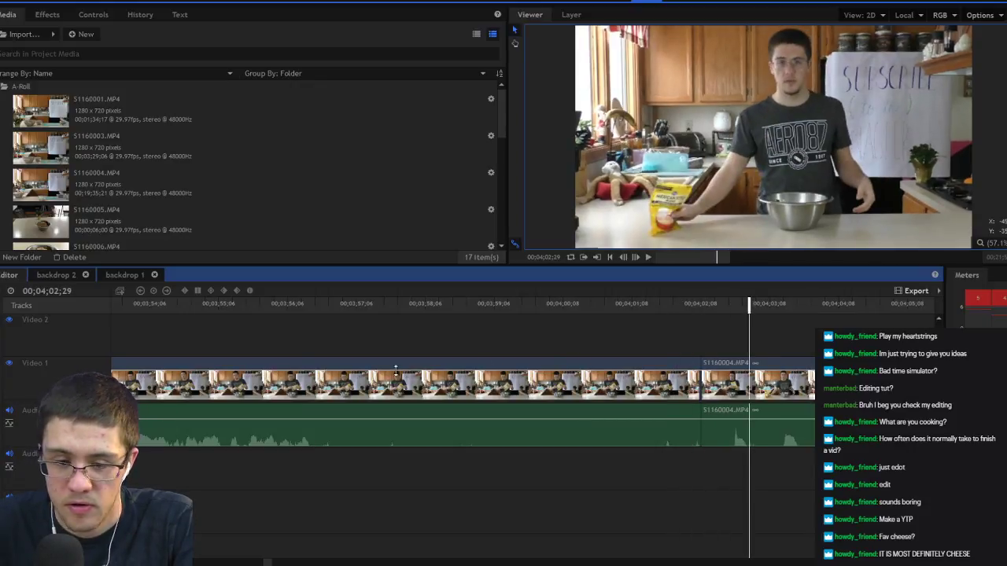
Step: Split the footage at 00;03;57;01 where the speech ends, delete the section up to 00;04;02;08 and close the gap
click(262, 303)
key(space)
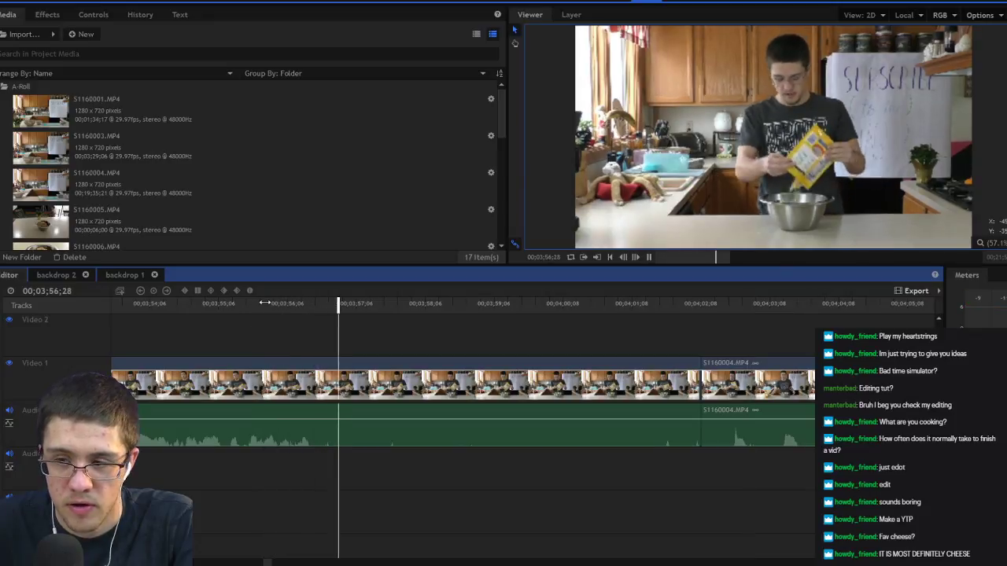
key(space)
click(344, 407)
click(369, 415)
key(Delete)
right_click(368, 420)
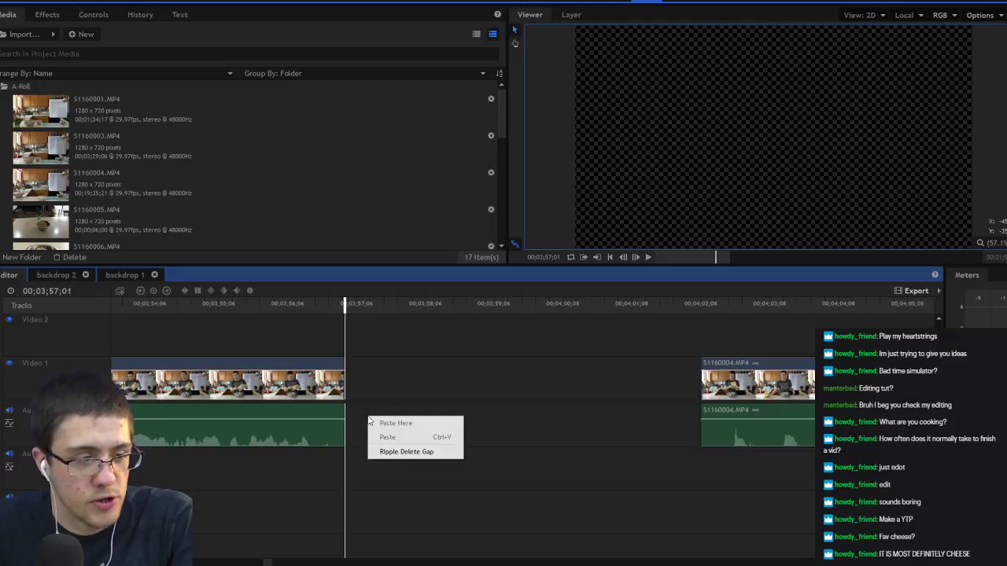
click(406, 452)
Step: Play across the join at 00;03;57;01 and split the footage after the second audio peak at 00;03;58;20
key(space)
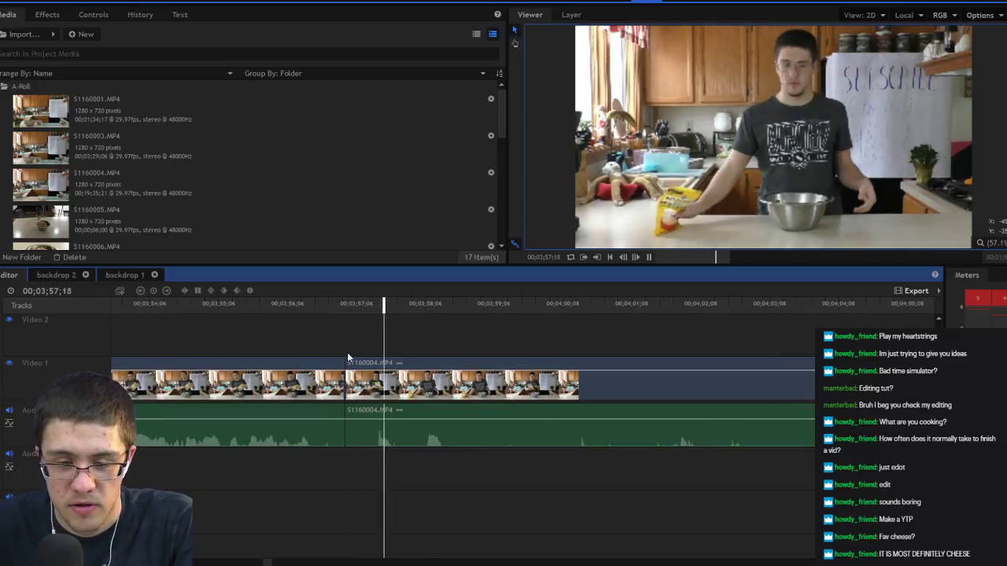
key(space)
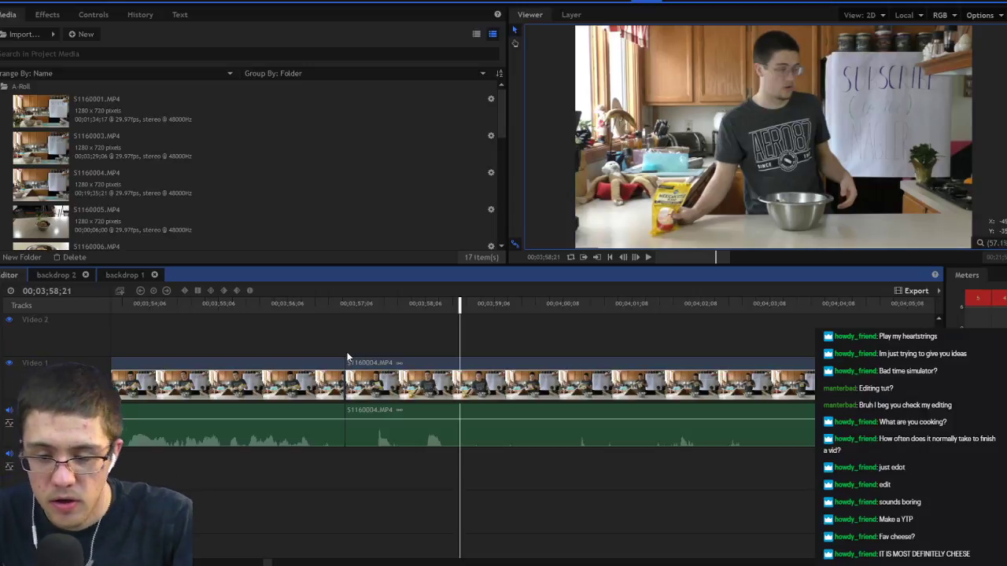
click(384, 303)
key(space)
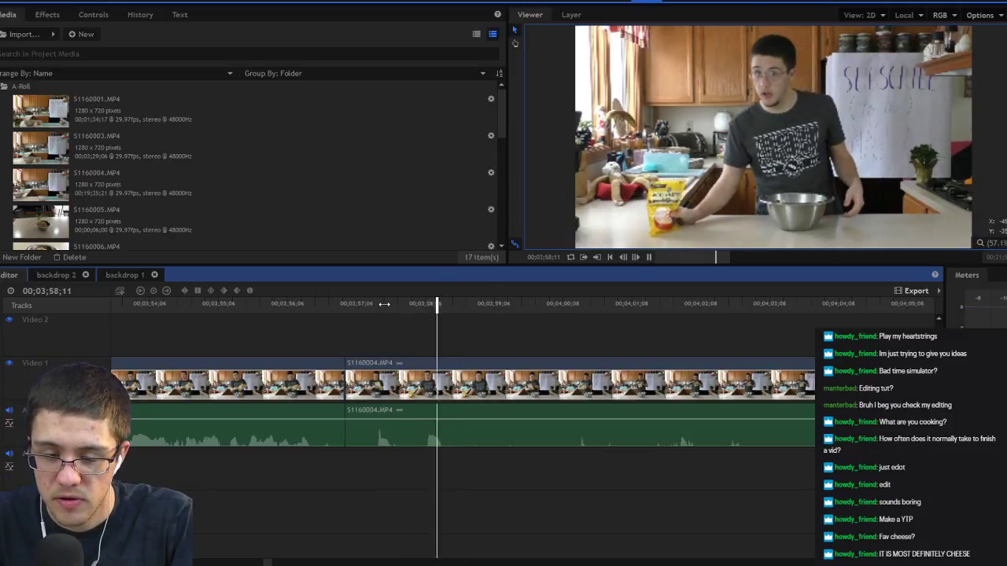
key(space)
drag(451, 305, 458, 309)
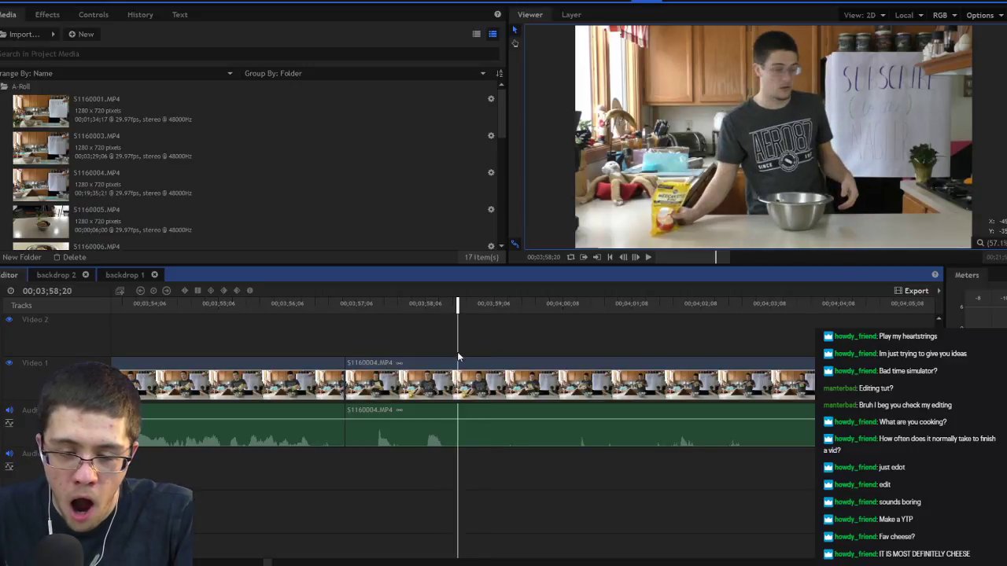
key(ctrl+shift+d)
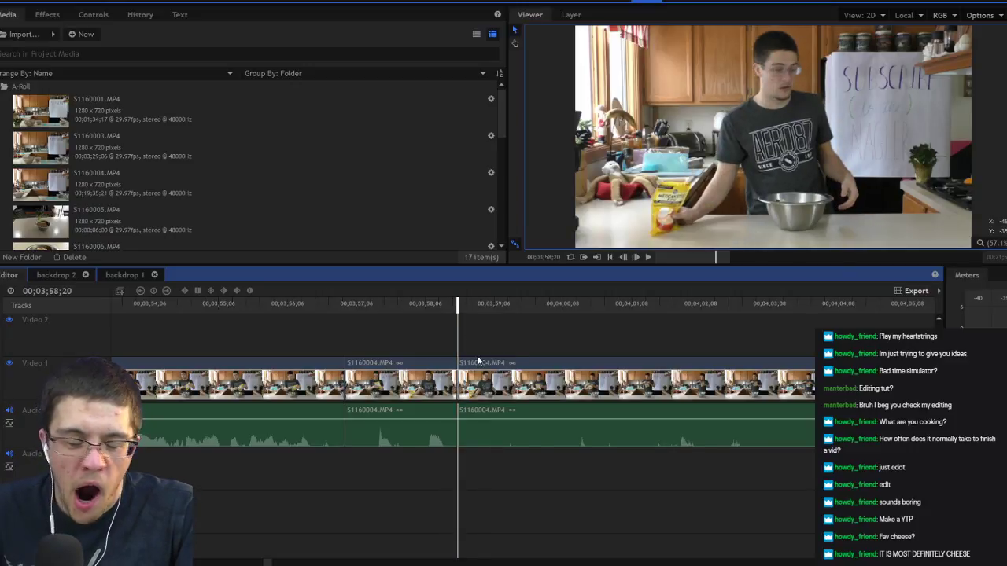
Step: Play the quiet footage up to 00;04;04;01, and the speech from 00;04;06;21 to 00;04;13;11
click(584, 304)
key(space)
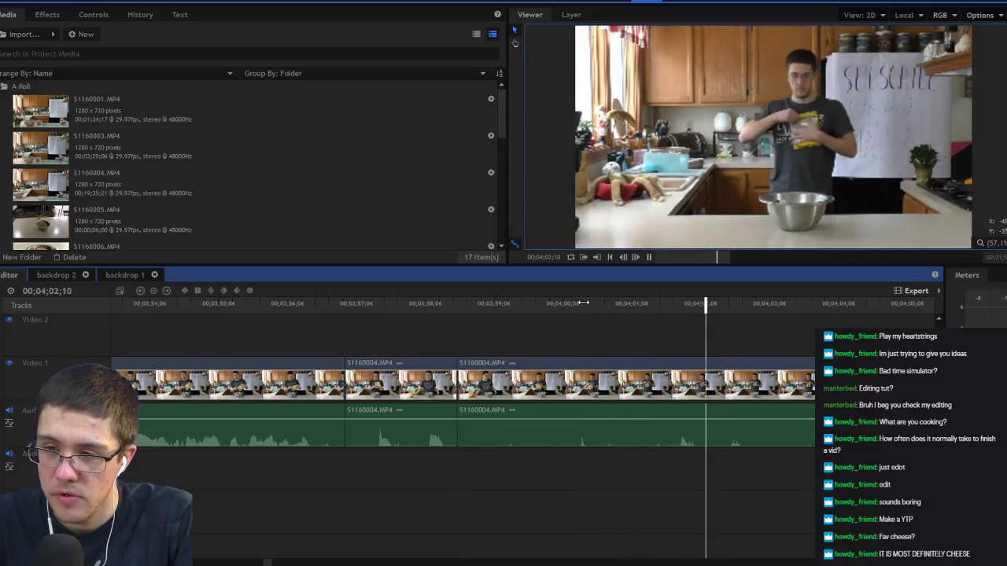
key(space)
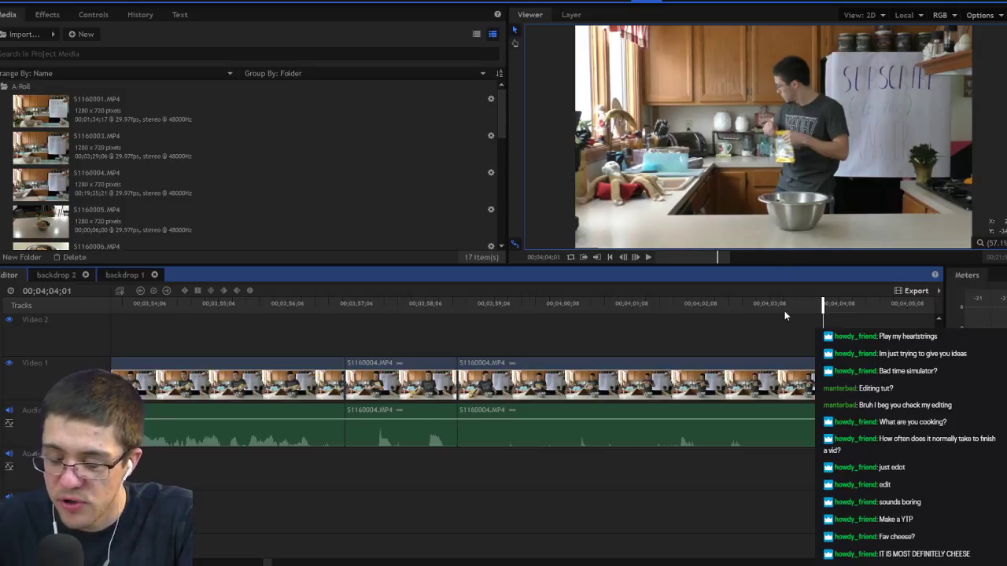
scroll(719, 321, right, 5)
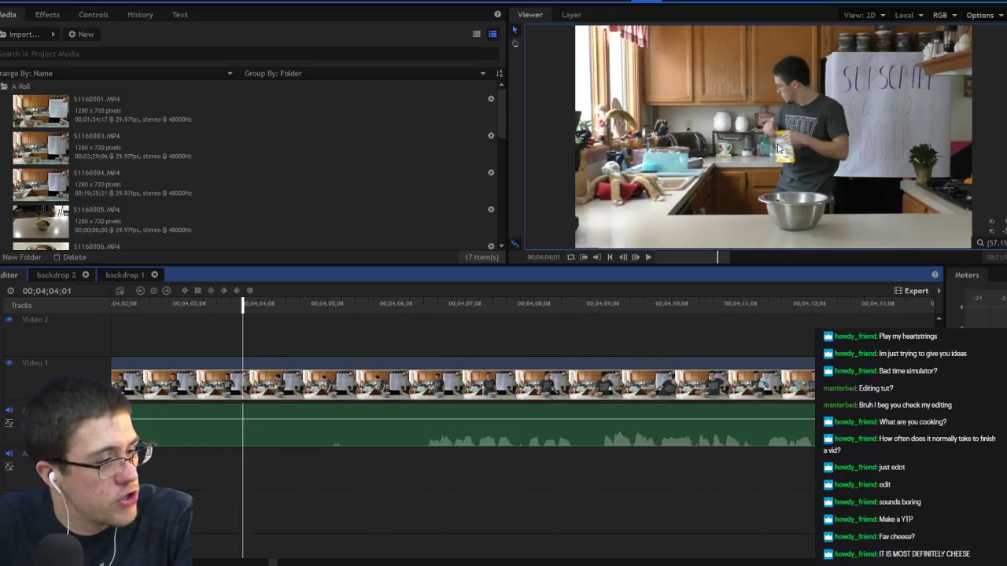
click(426, 308)
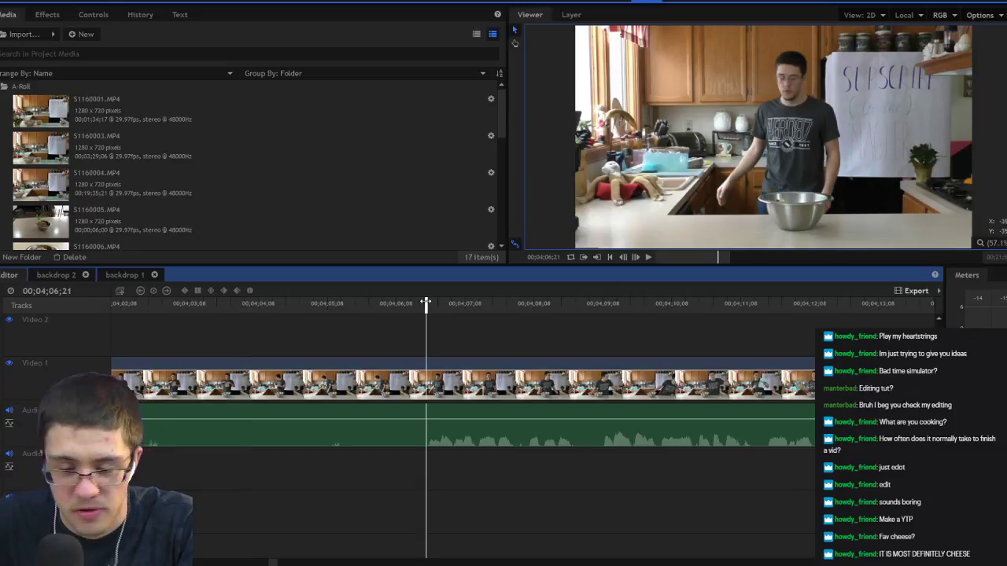
key(space)
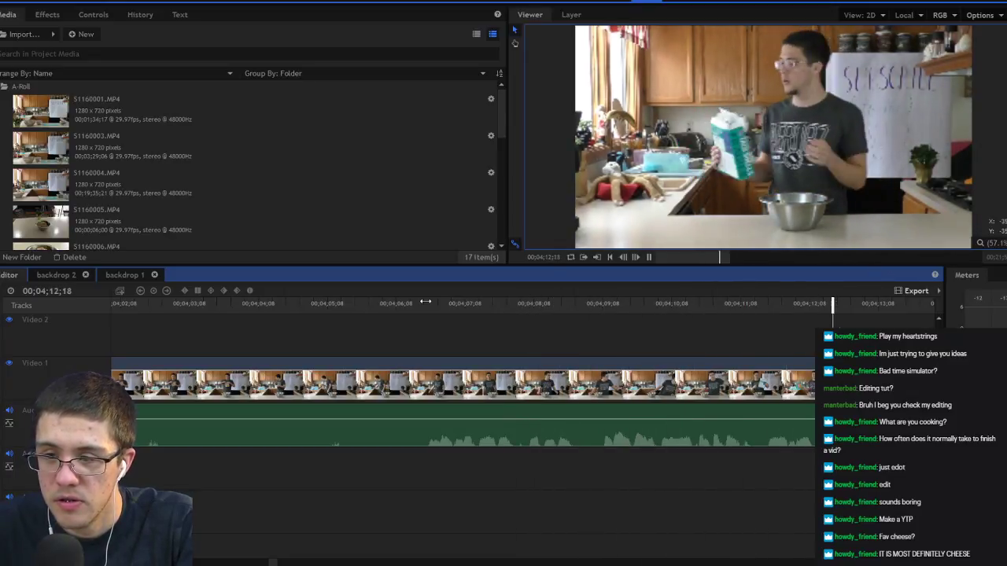
key(space)
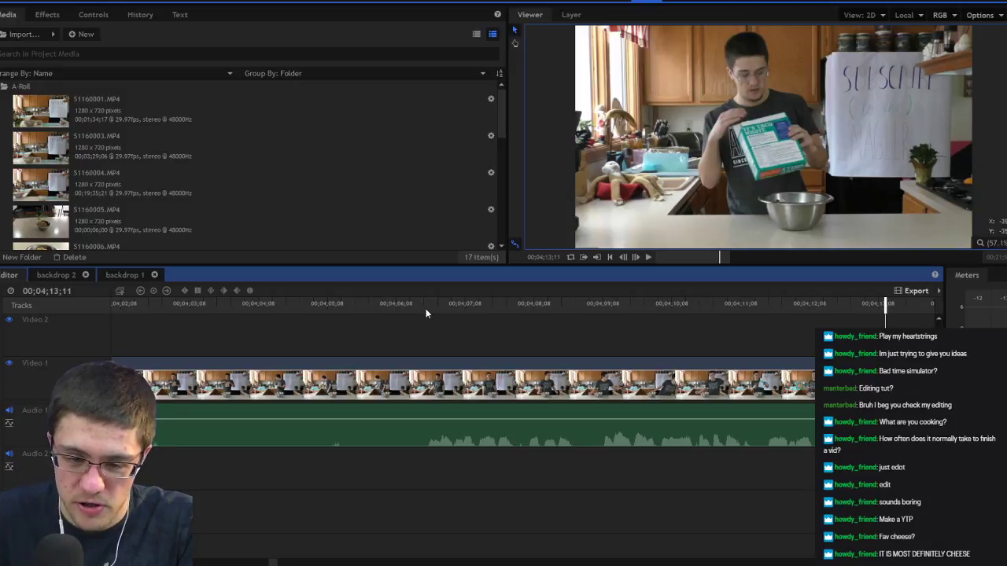
Step: Split the footage just before the speech at 00;04;06;15, delete the section back to 00;03;58;20 and close the gap
click(425, 308)
drag(426, 309, 412, 308)
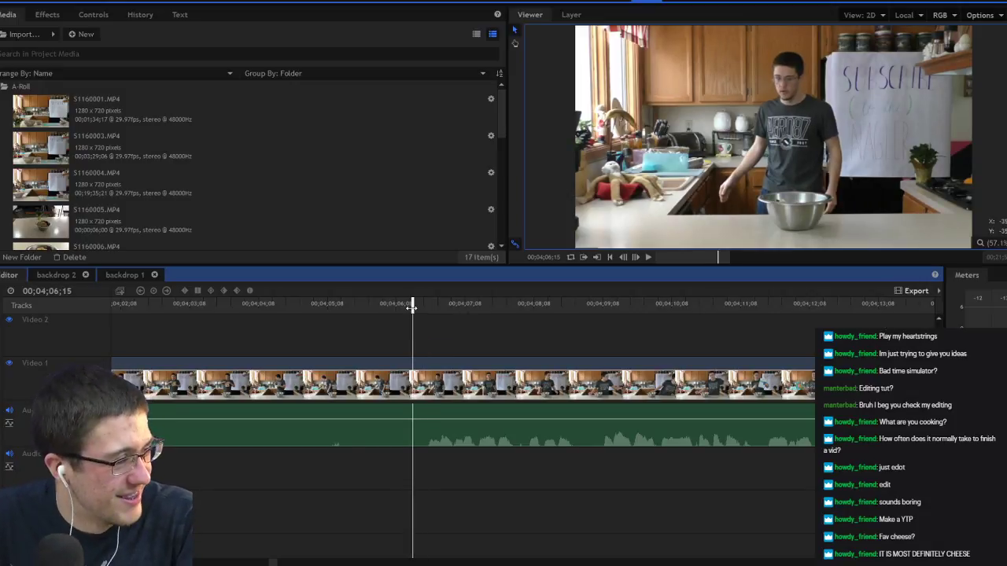
key(ctrl+shift+d)
scroll(509, 349, up, 3)
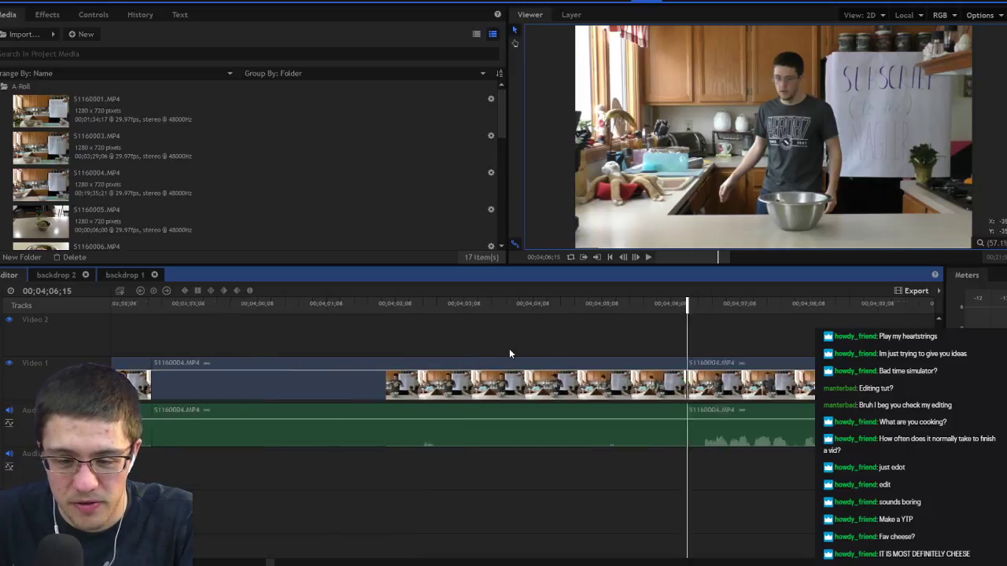
key(Delete)
right_click(540, 365)
click(568, 400)
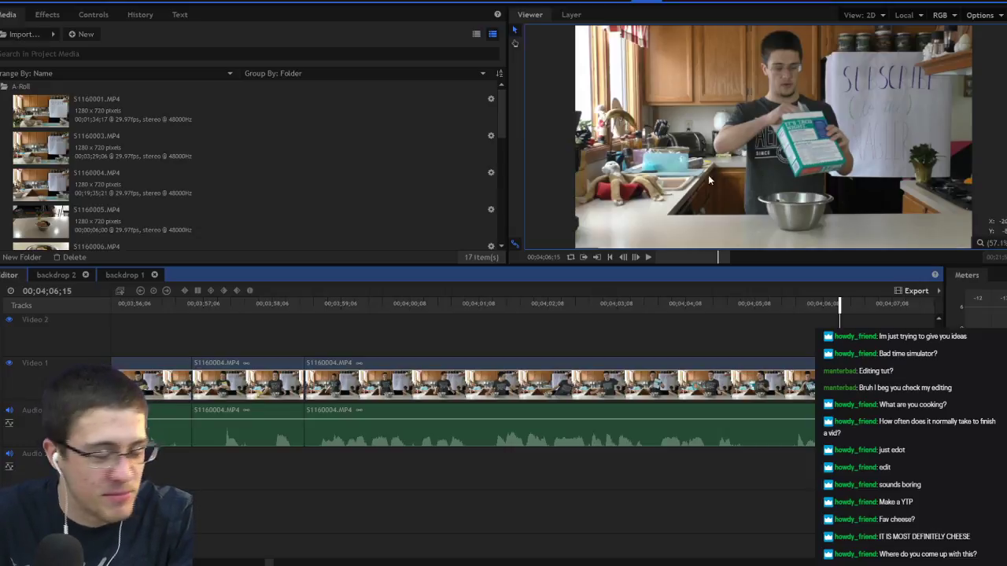
Step: Play the taco shell box footage from about 00;04;03;00 to 00;04;06;28 and replay its last part
click(596, 305)
key(space)
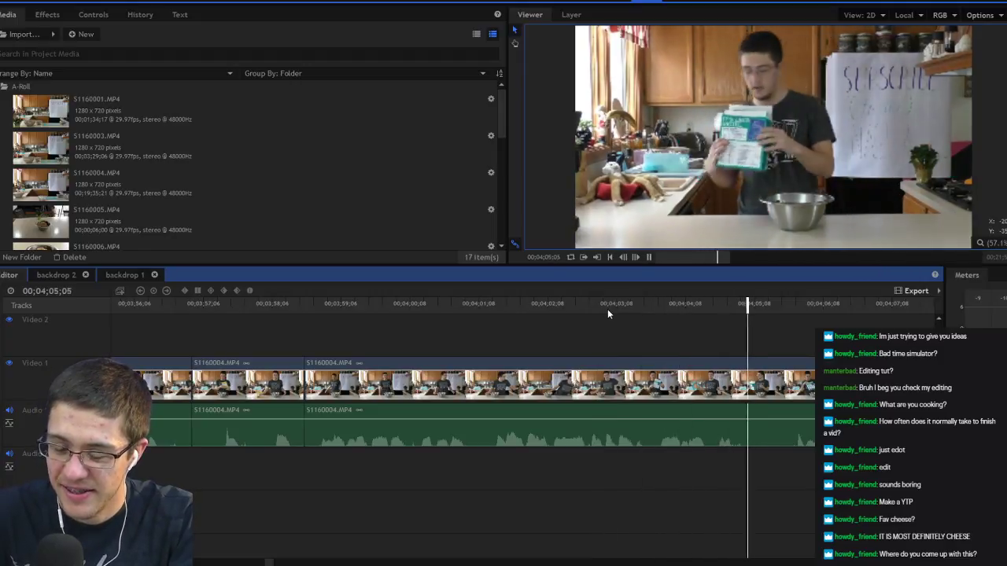
key(space)
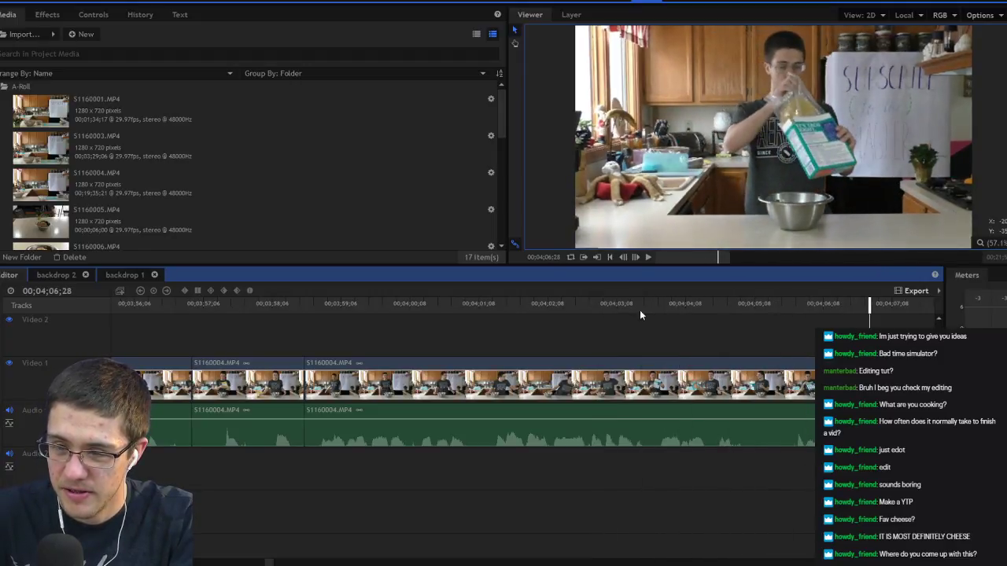
click(782, 307)
key(space)
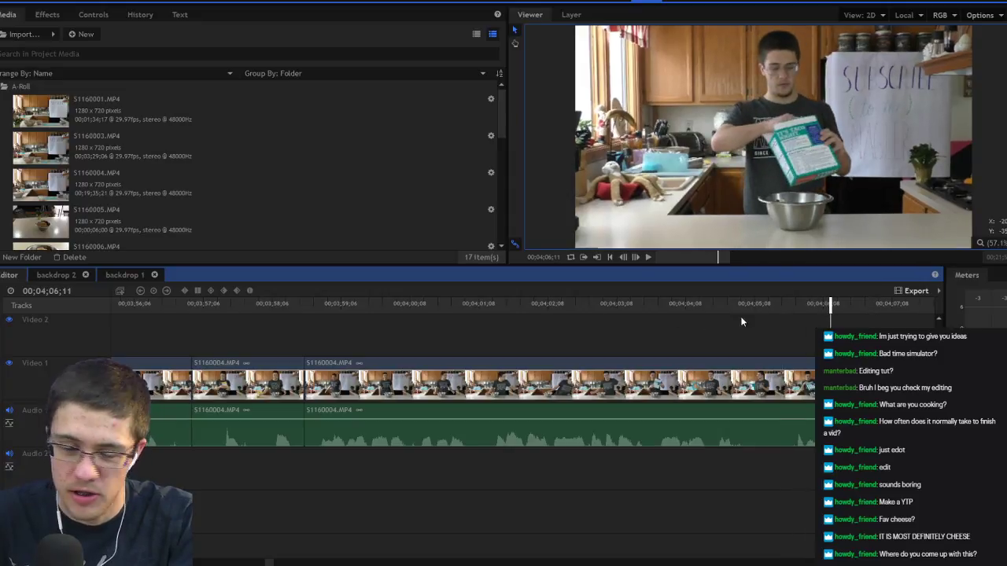
Step: Replay the speech from about 00;04;01;20 and split the footage where it ends at 00;04;05;12
click(509, 305)
key(space)
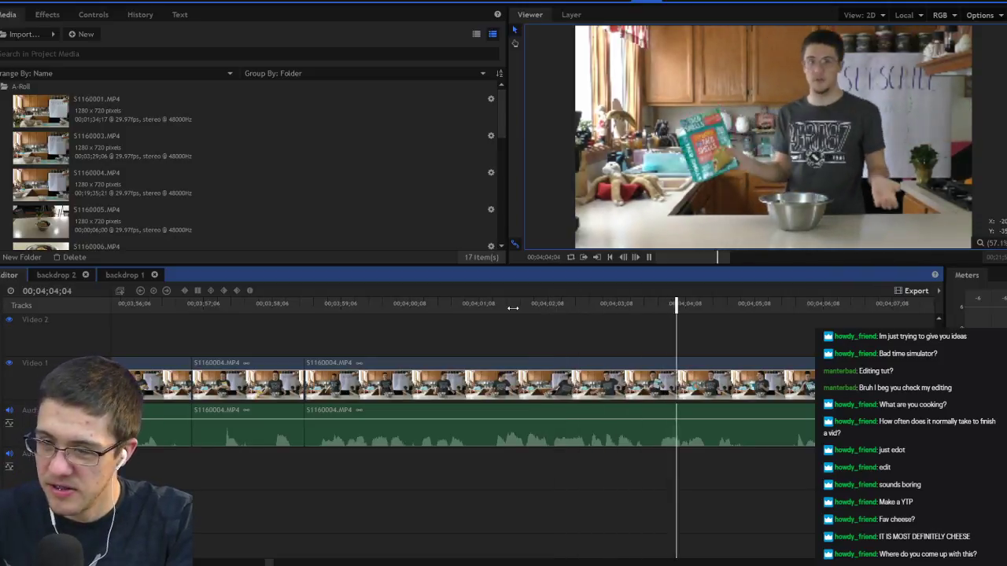
key(space)
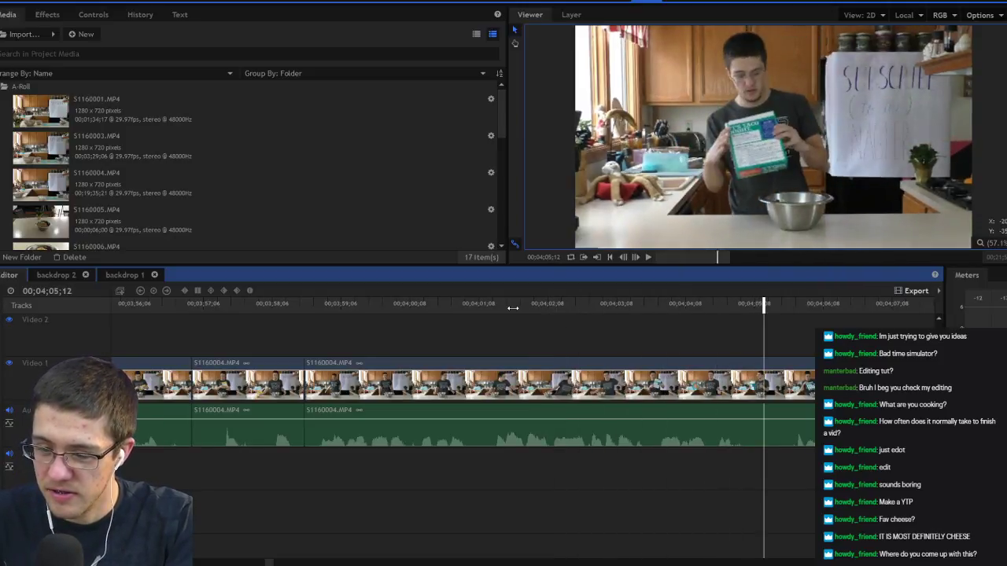
click(765, 364)
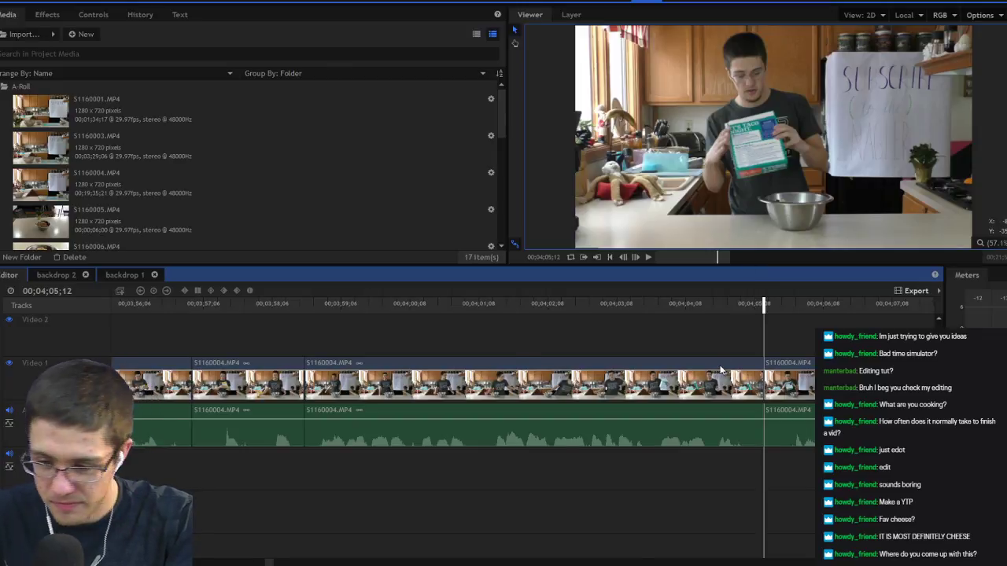
Step: Play the quiet footage after the split at several points between about 00;04;11;15 and 00;04;15;06
scroll(592, 352, right, 5)
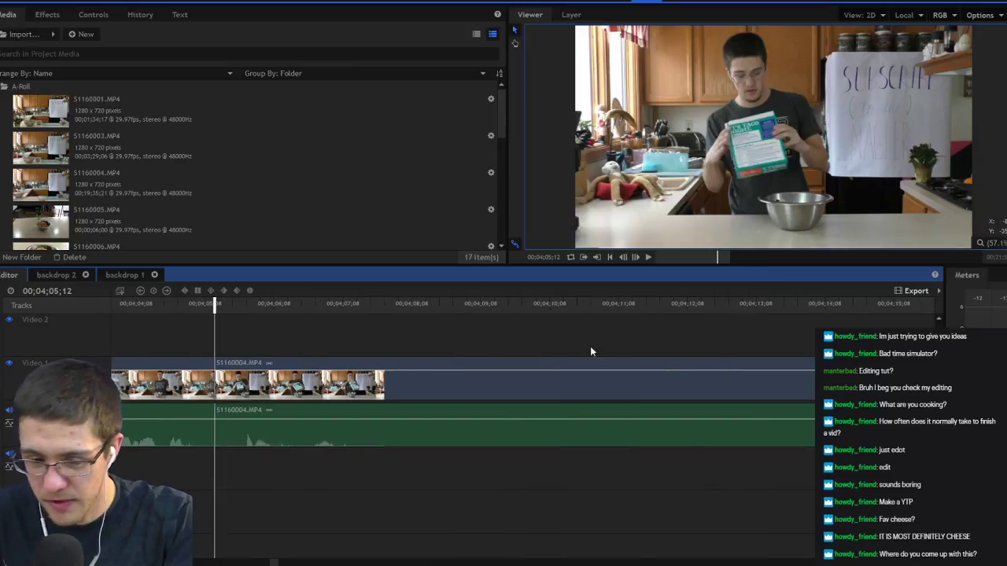
click(821, 305)
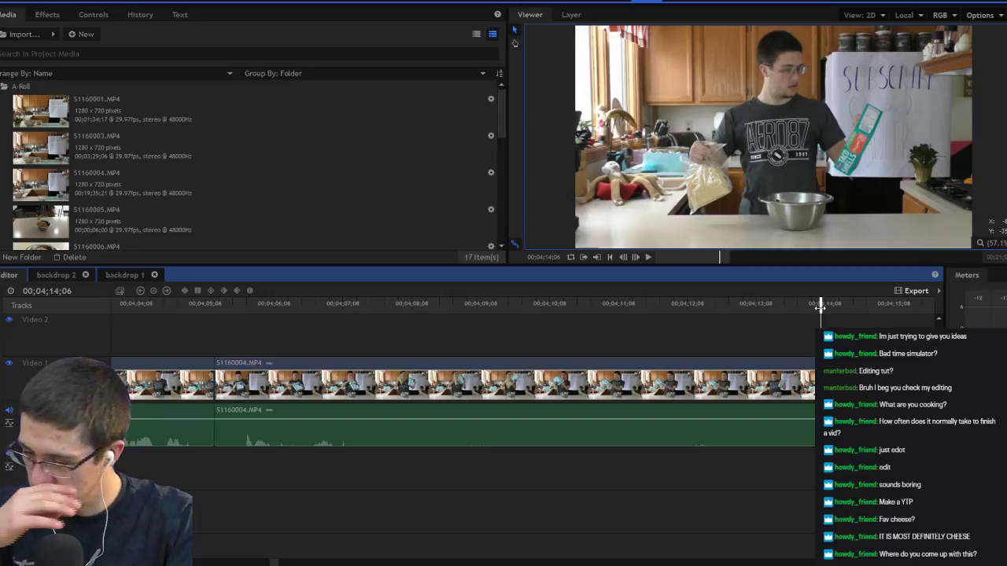
key(space)
key(space)
click(743, 306)
key(space)
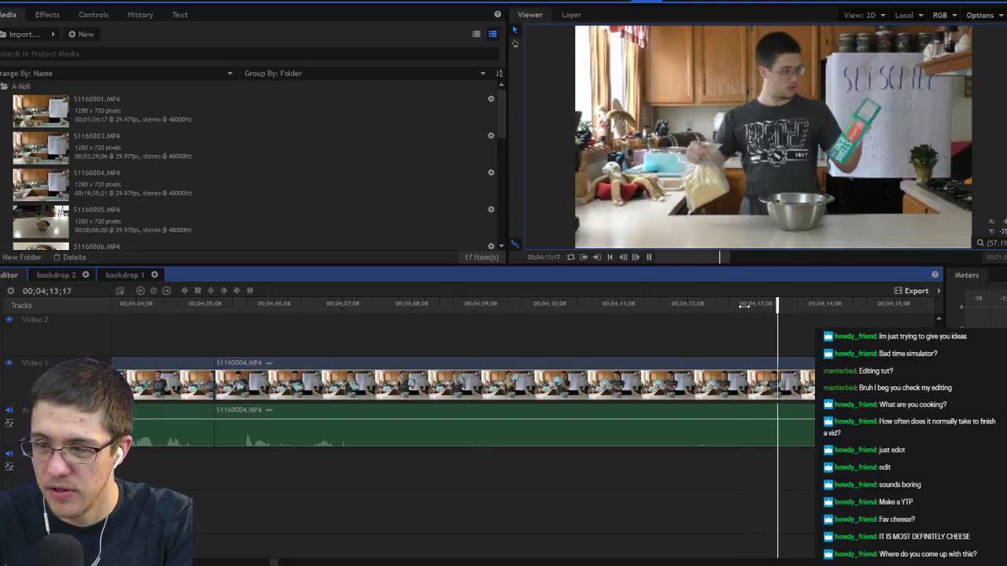
key(space)
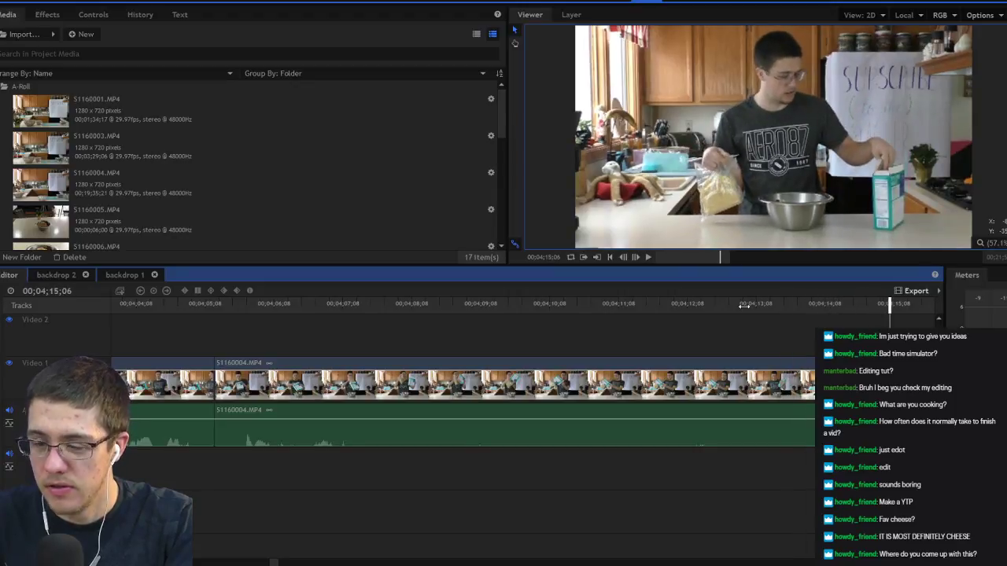
click(634, 306)
key(space)
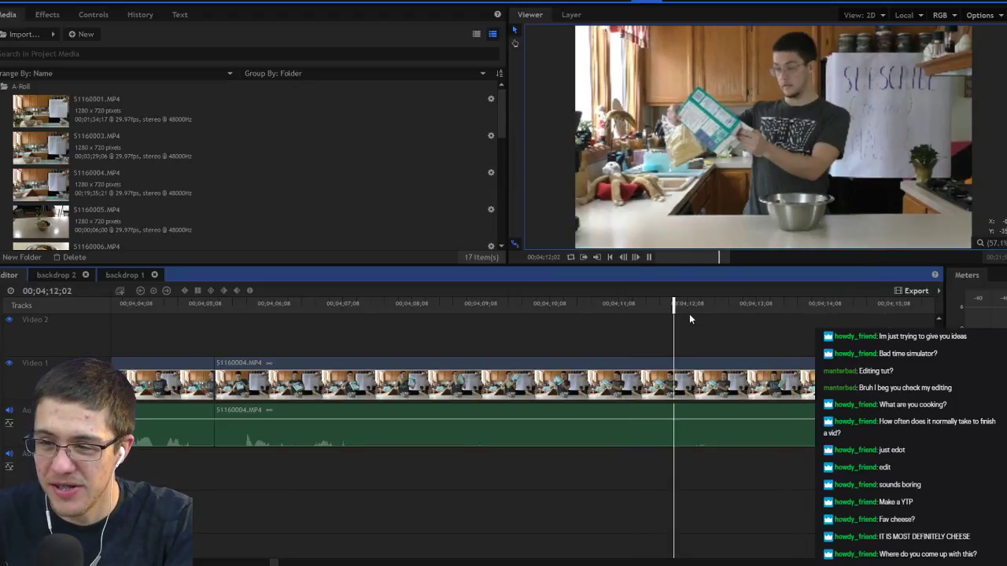
Step: Split the footage at 00;04;10;16, delete the section back to 00;04;05;12 and close the gap
click(499, 305)
key(space)
key(space)
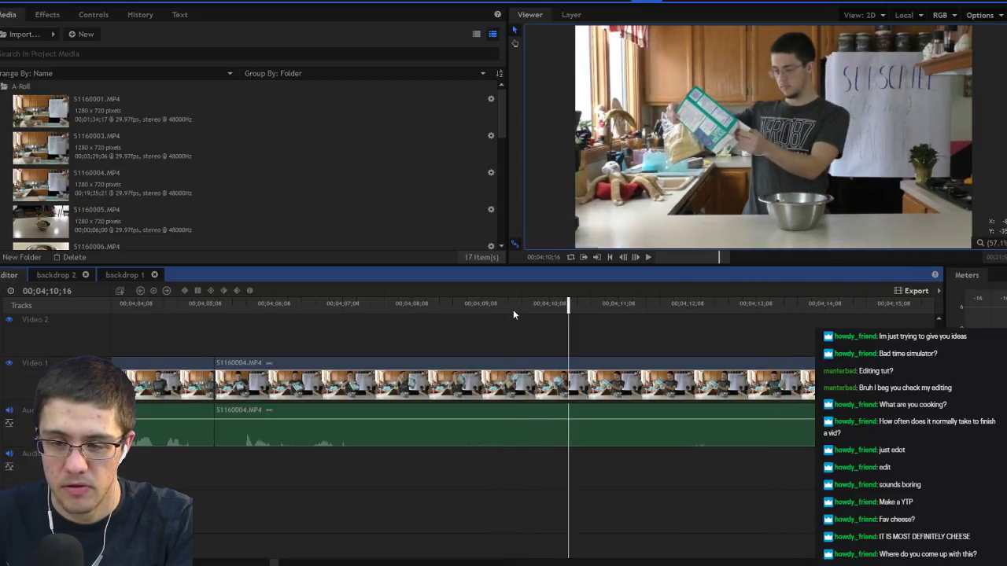
click(568, 364)
click(525, 366)
key(Delete)
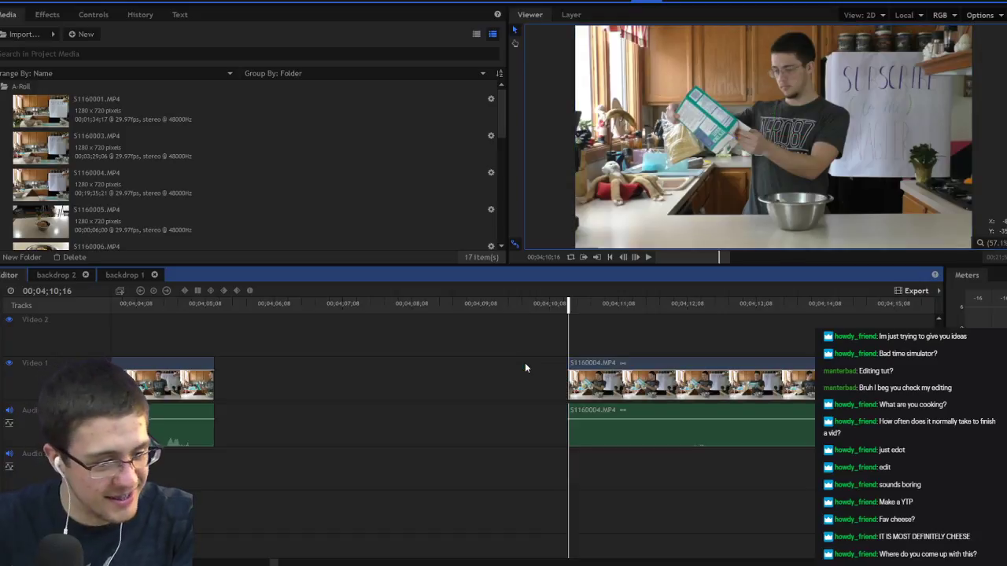
right_click(525, 368)
click(517, 398)
Step: Play the footage across the join at 00;04;05;12 and on to 00;04;10;04
click(202, 304)
key(space)
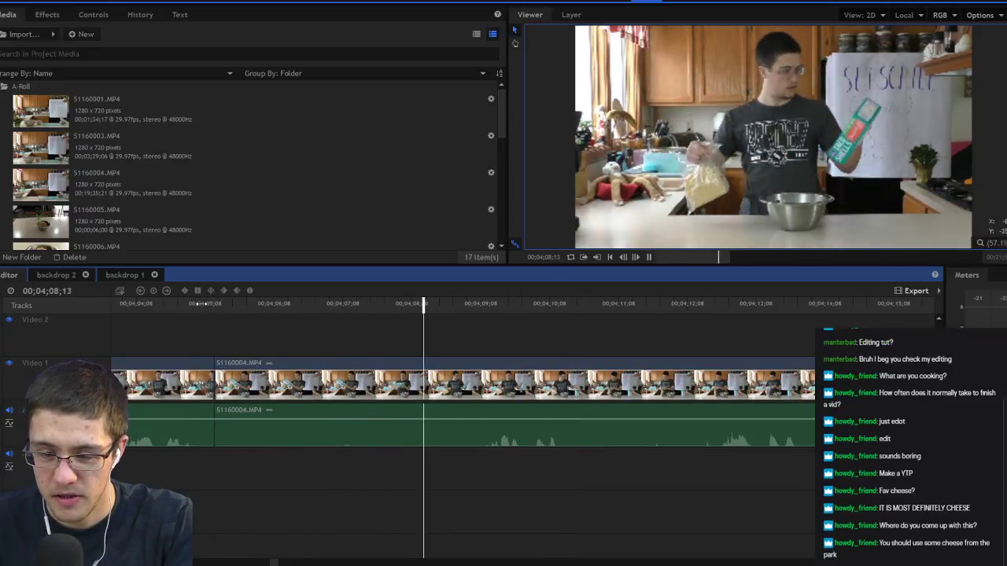
key(space)
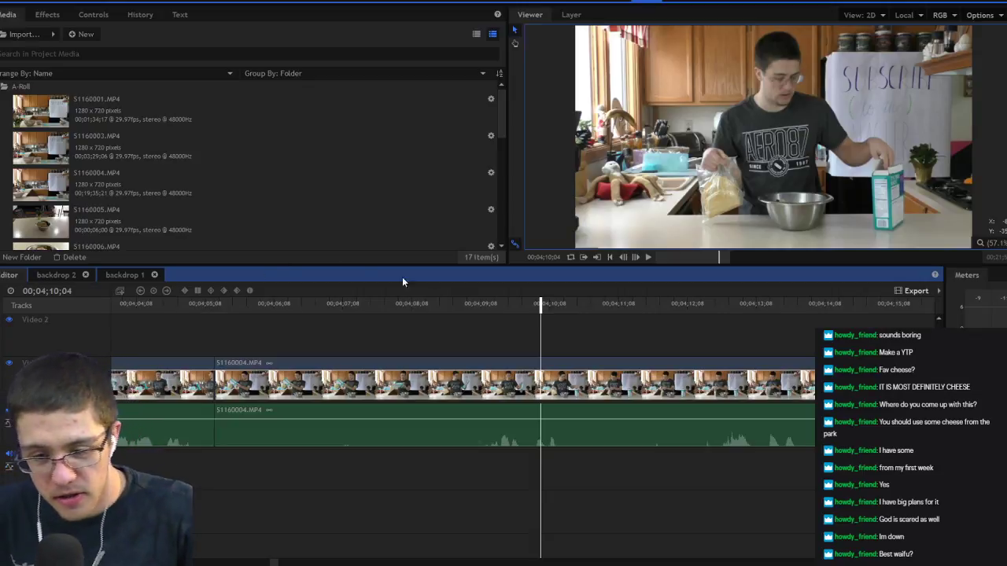
Step: Play the footage from about 00;04;09;03 to 00;04;14;08 and split it after the spoken part at 00;04;10;17
click(470, 304)
key(space)
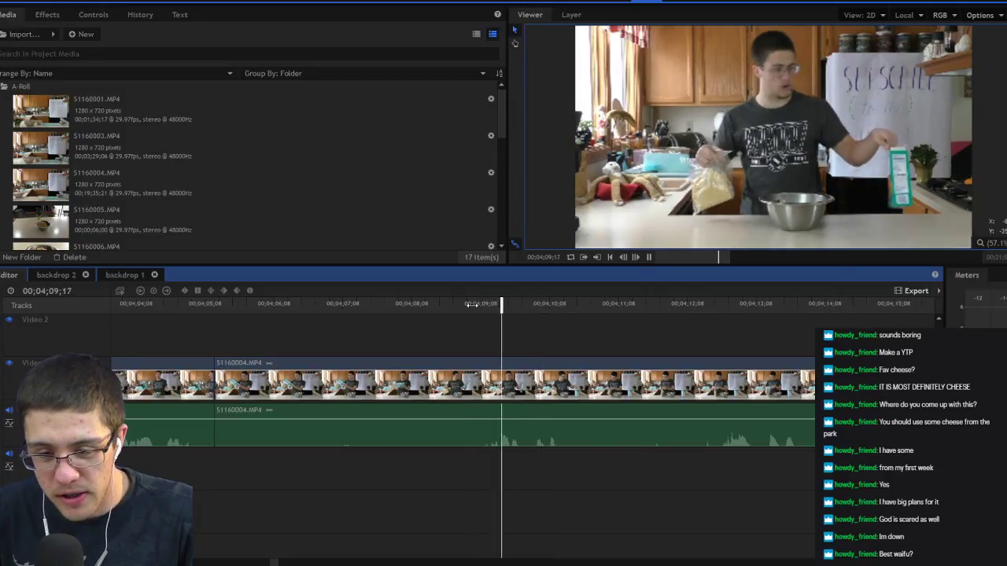
key(space)
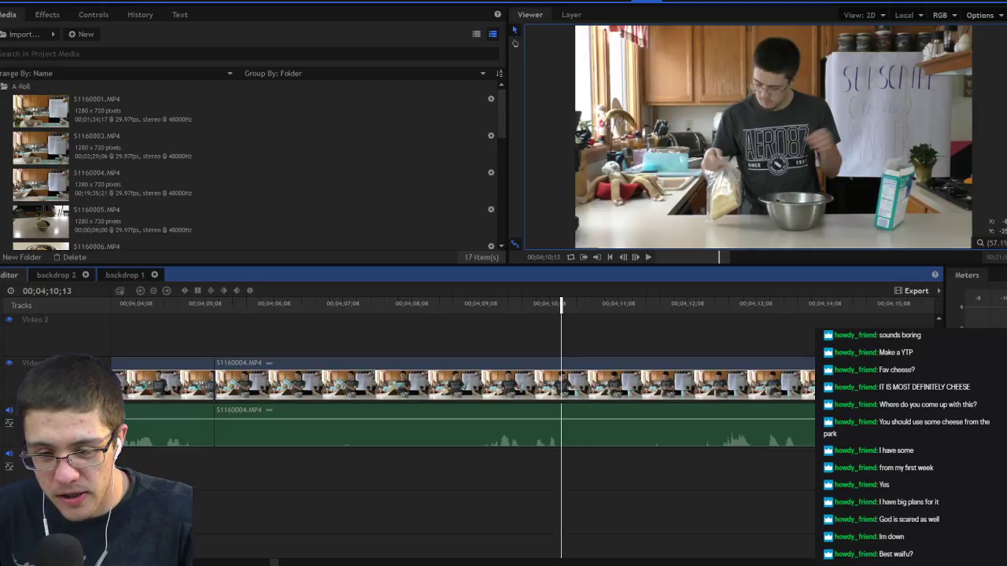
click(574, 304)
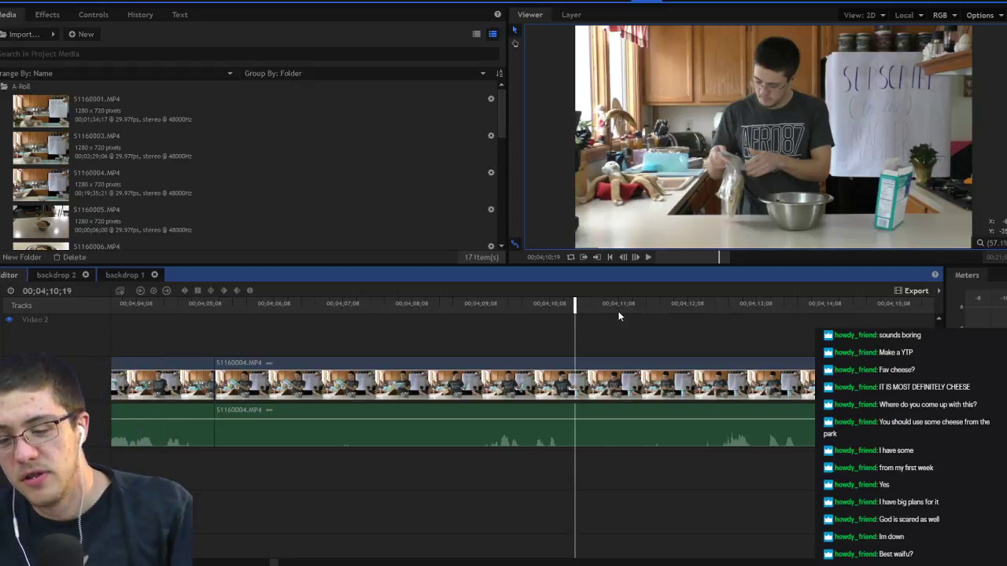
key(space)
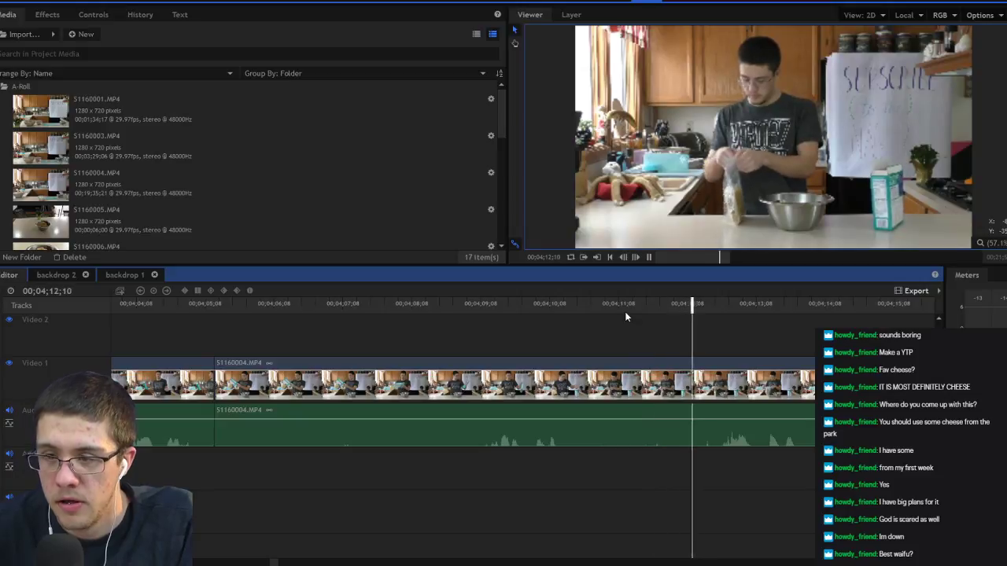
key(space)
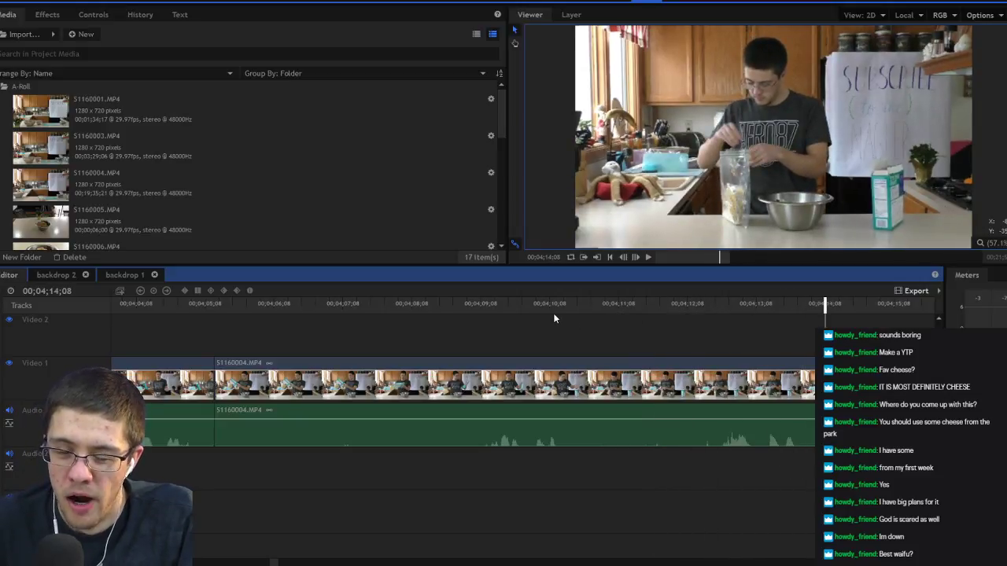
click(568, 307)
key(ctrl+d)
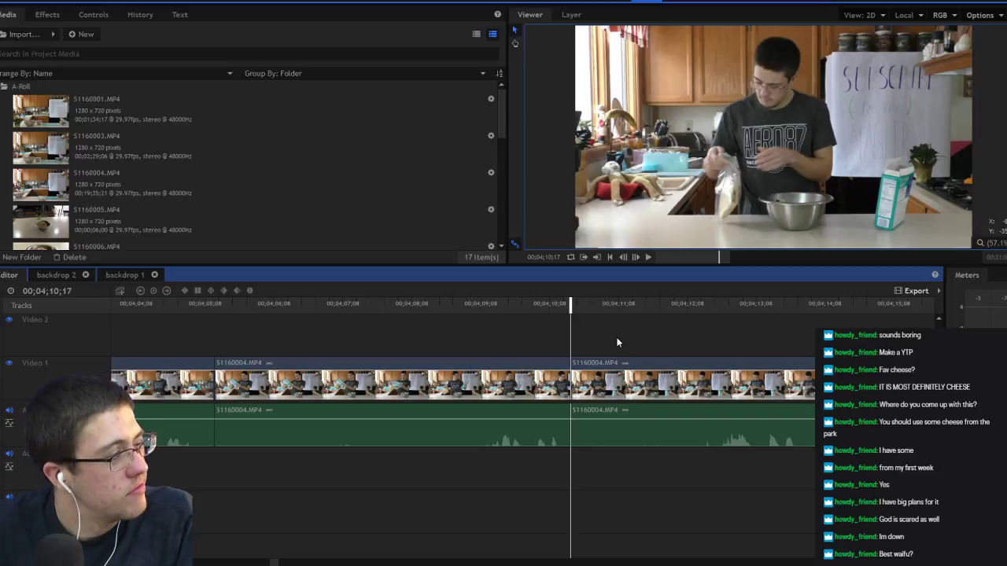
Step: Play the next spoken part up to 00;04;23;04 and split the footage just before it at 00;04;17;23
scroll(755, 355, down, 4)
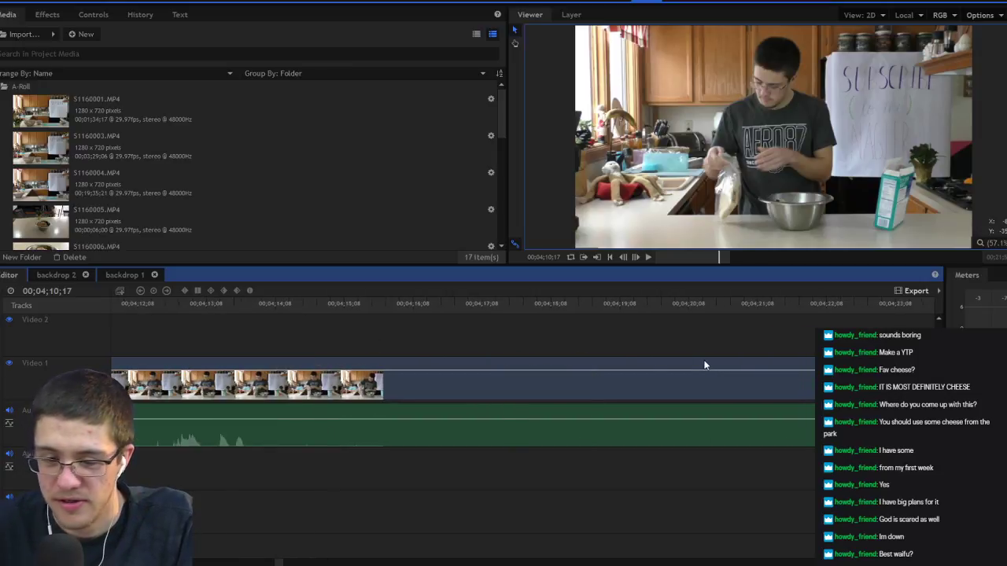
click(519, 308)
key(space)
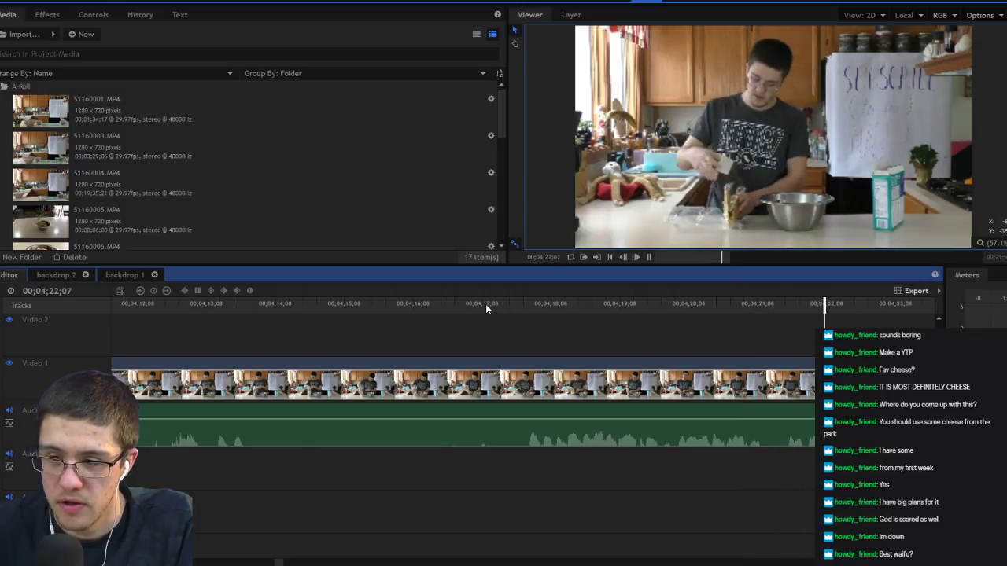
key(space)
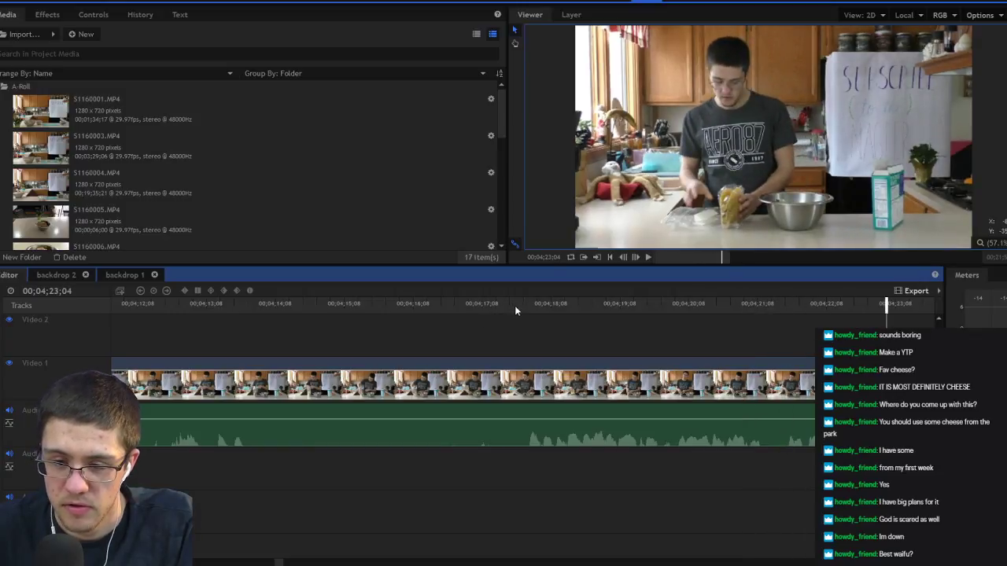
click(513, 305)
key(ctrl+shift+d)
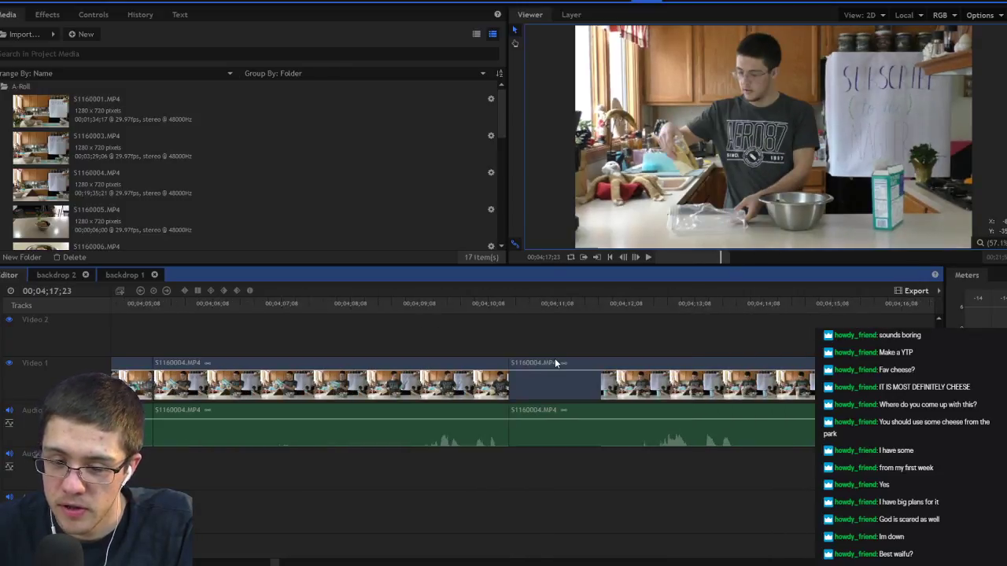
Step: Delete the section between the splits at 00;04;10;17 and 00;04;17;23 and close the gap
click(556, 362)
key(Delete)
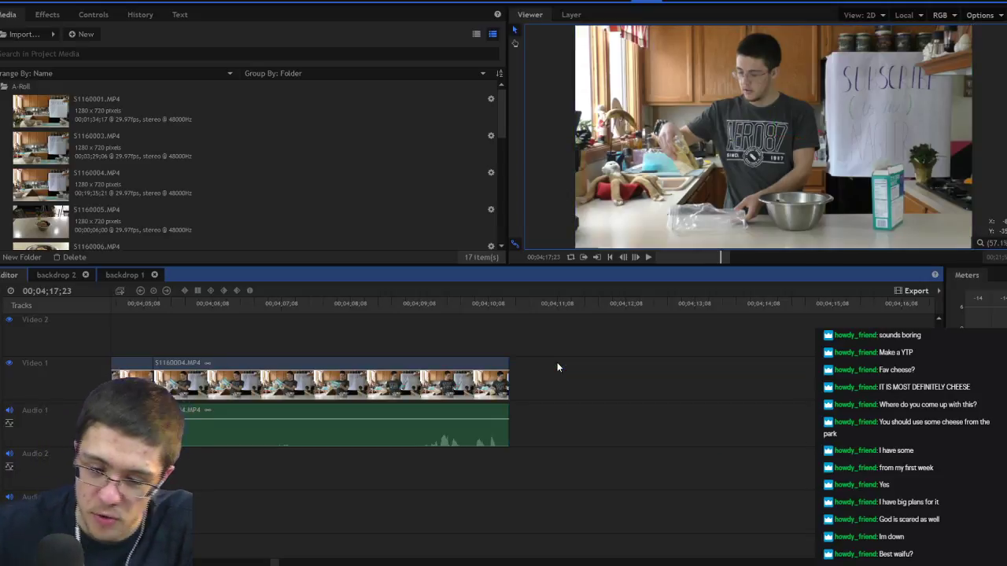
right_click(535, 371)
click(552, 398)
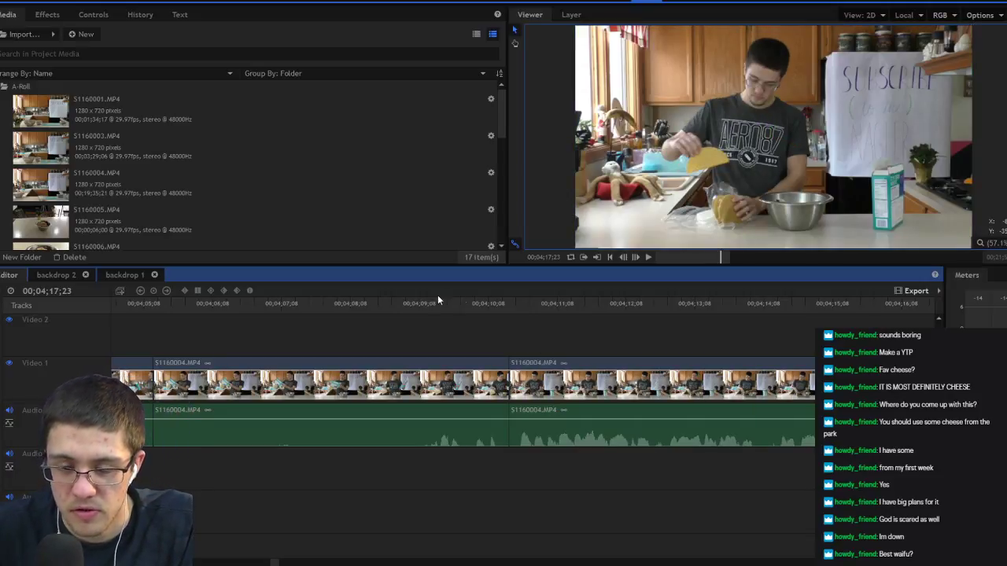
Step: Play the footage across the join at 00;04;10;17 and tighten the join by a few frames
click(410, 303)
key(space)
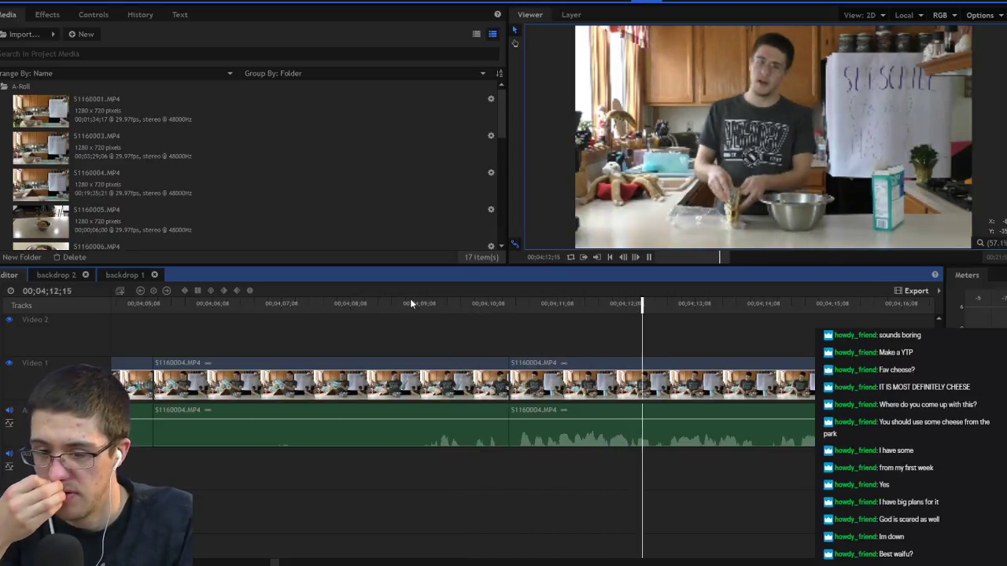
key(space)
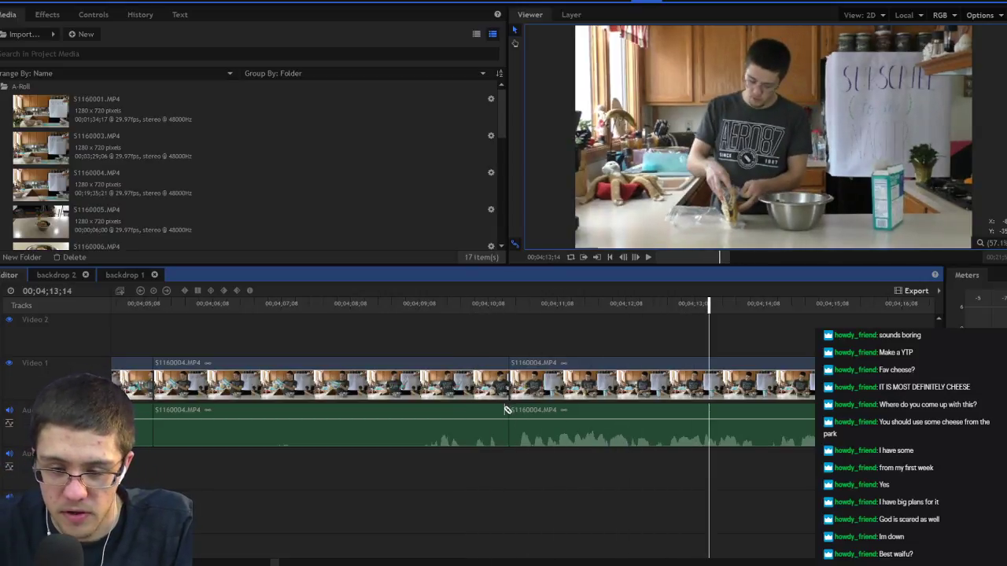
drag(508, 410, 506, 410)
Step: Replay the tightened join from about 00;04;09;22 and split the footage where the speech ends at 00;04;15;26
click(452, 306)
key(space)
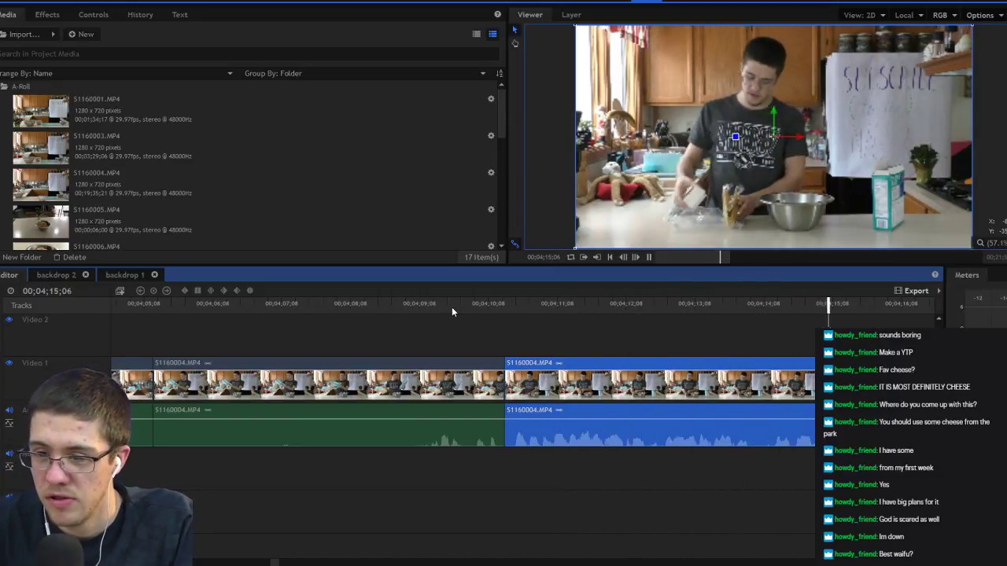
key(space)
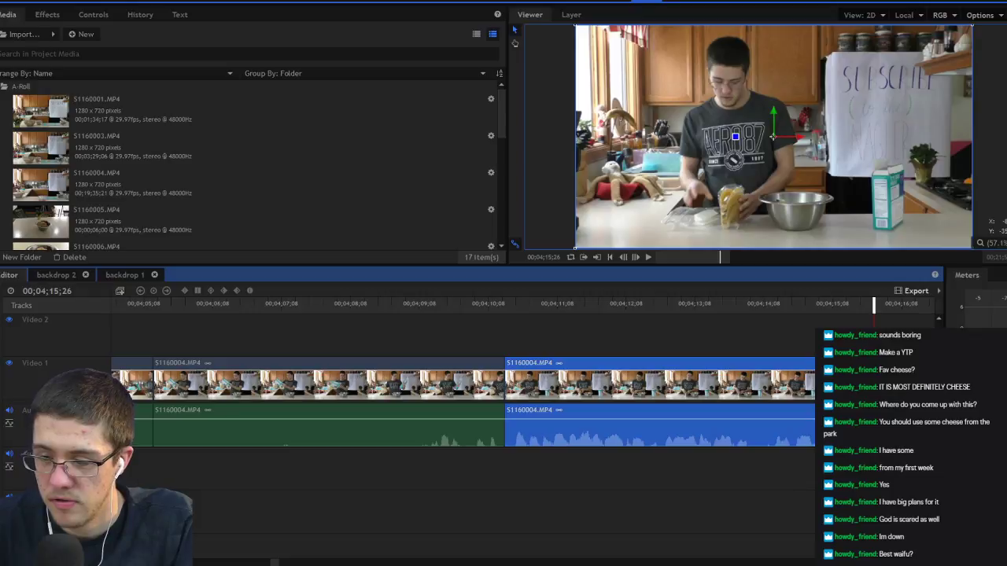
key(ctrl+shift+d)
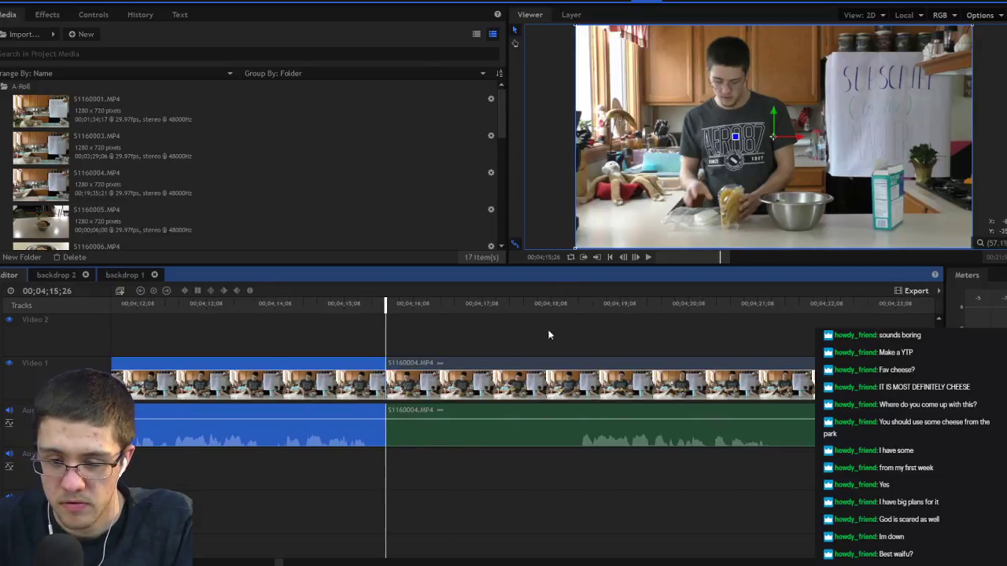
Step: Play the next speech up to 00;04;21;22 and split the footage just before it at about 00;04;18;18
click(568, 303)
key(space)
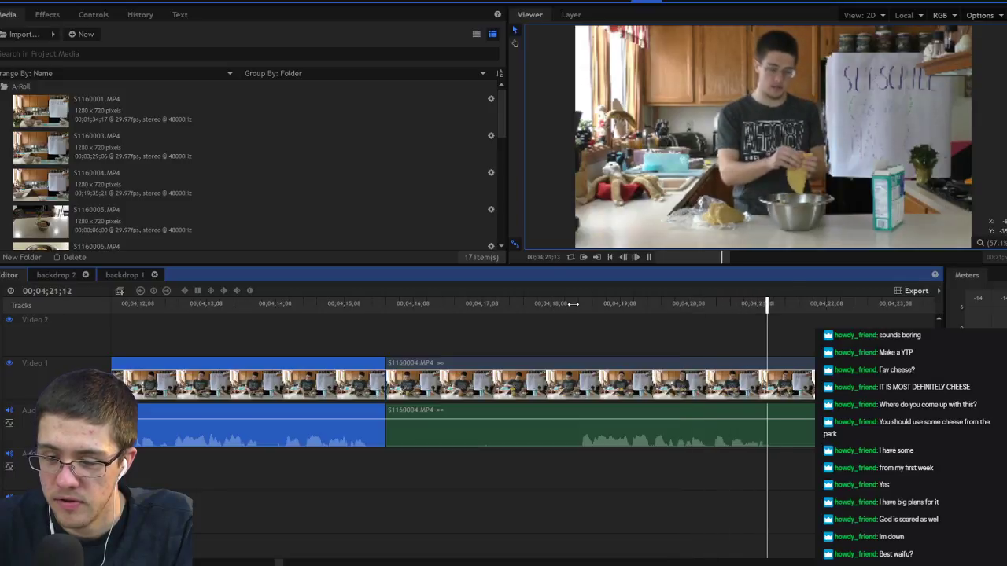
key(space)
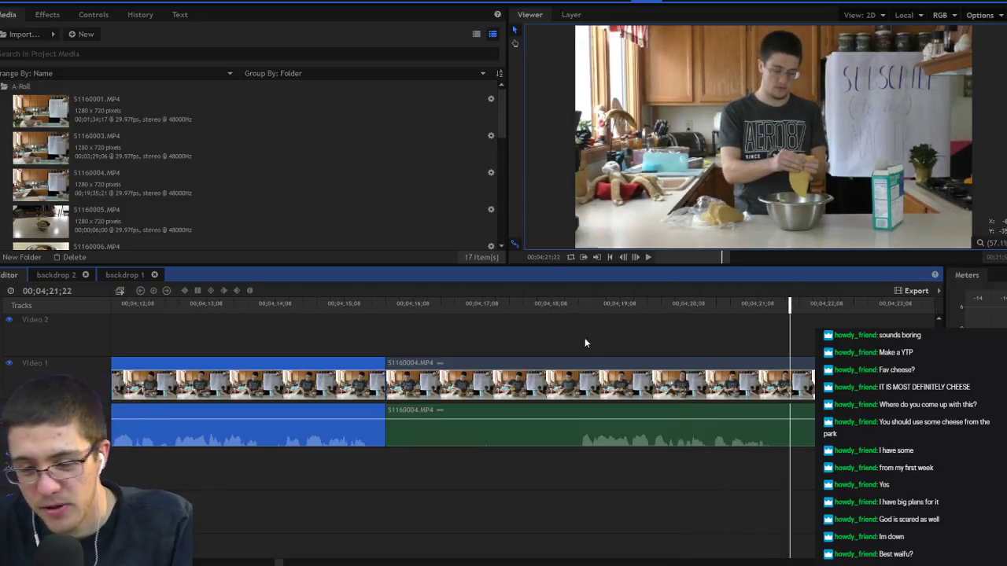
click(574, 363)
Step: Delete the quiet section between 00;04;15;26 and about 00;04;18;18 and close the gap
click(546, 370)
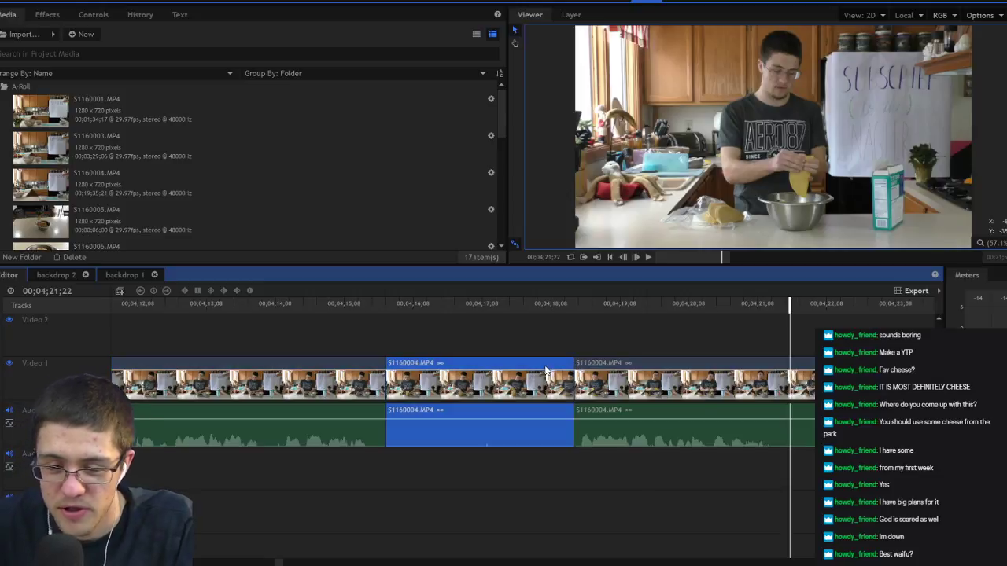
key(Delete)
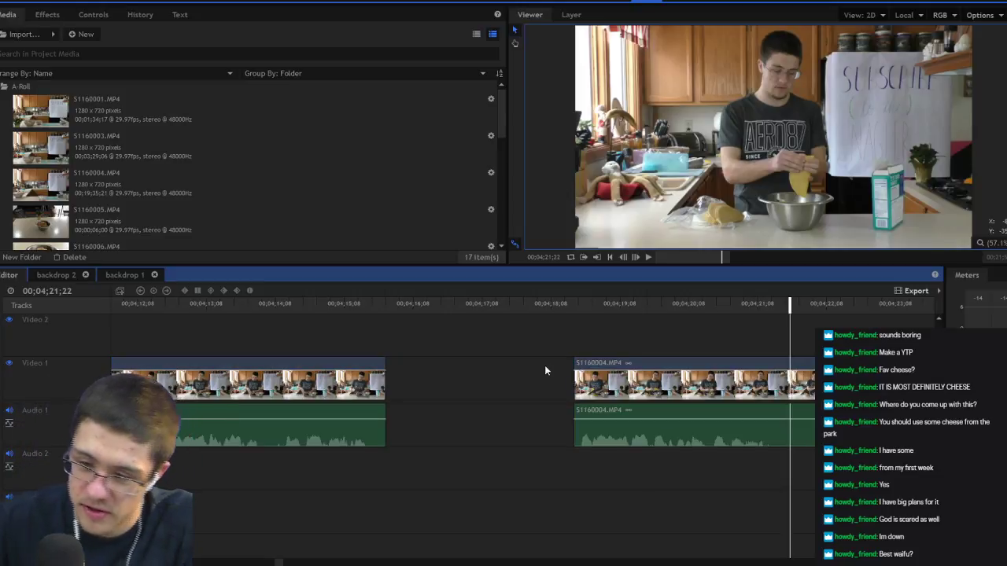
right_click(496, 361)
click(516, 397)
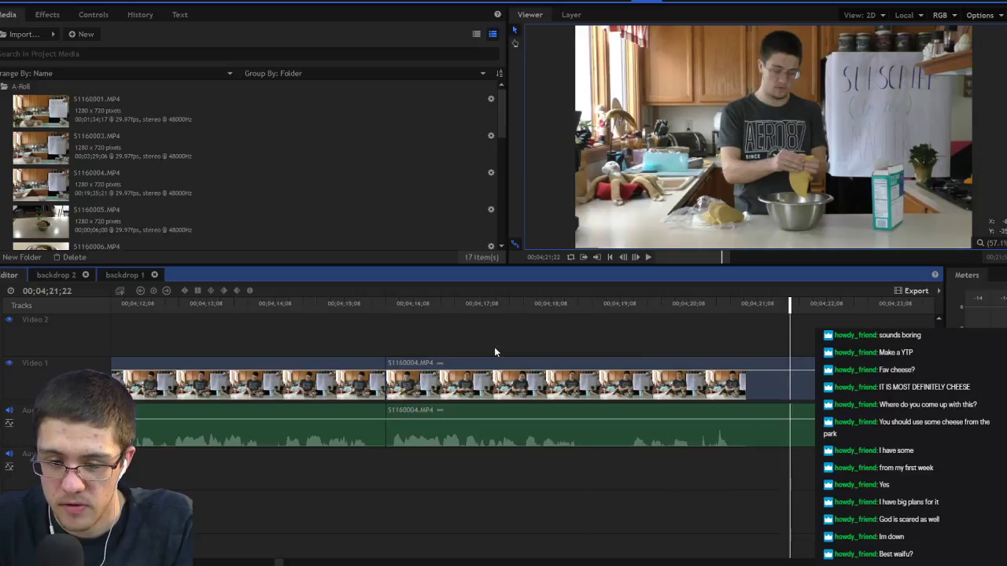
Step: Play across the join at 00;04;15;26 up to 00;04;21;24 and split the footage in the pause at about 00;04;18;29
click(387, 306)
key(space)
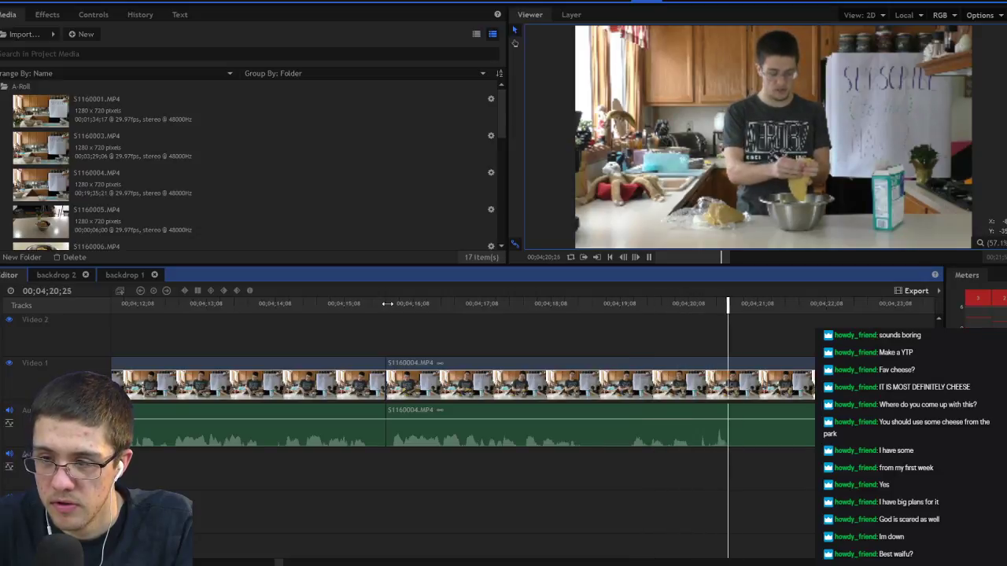
key(space)
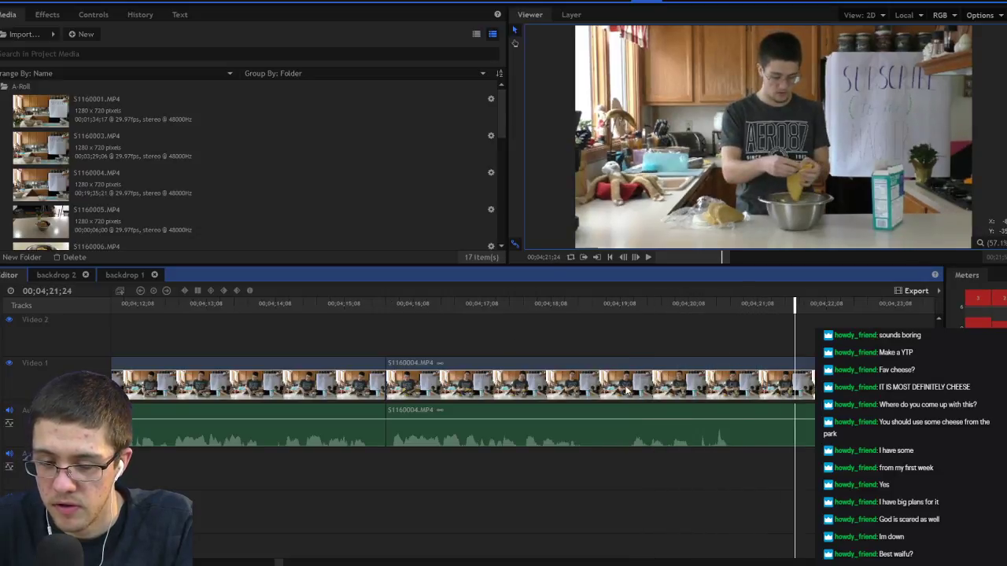
scroll(596, 367, right, 5)
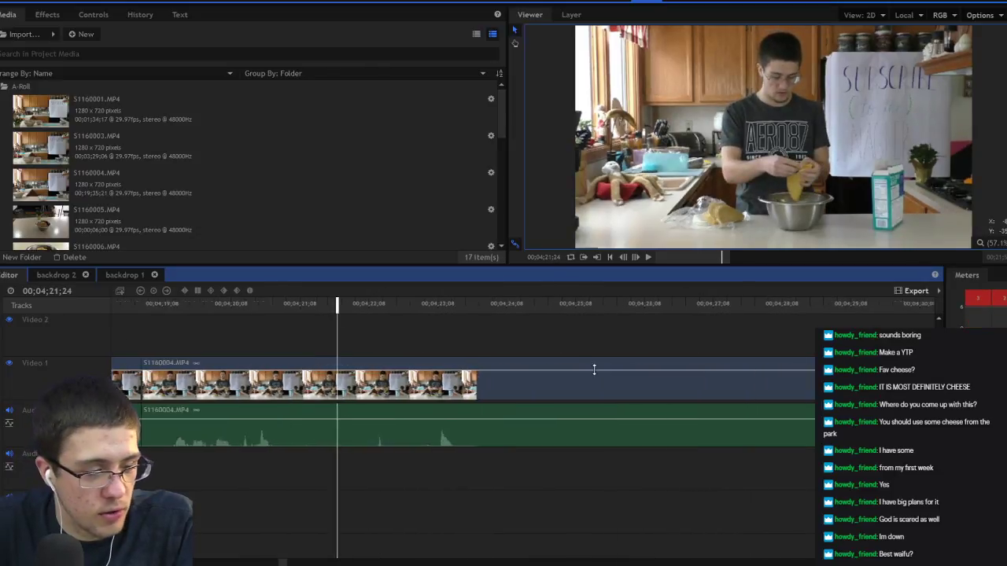
scroll(417, 338, left, 4)
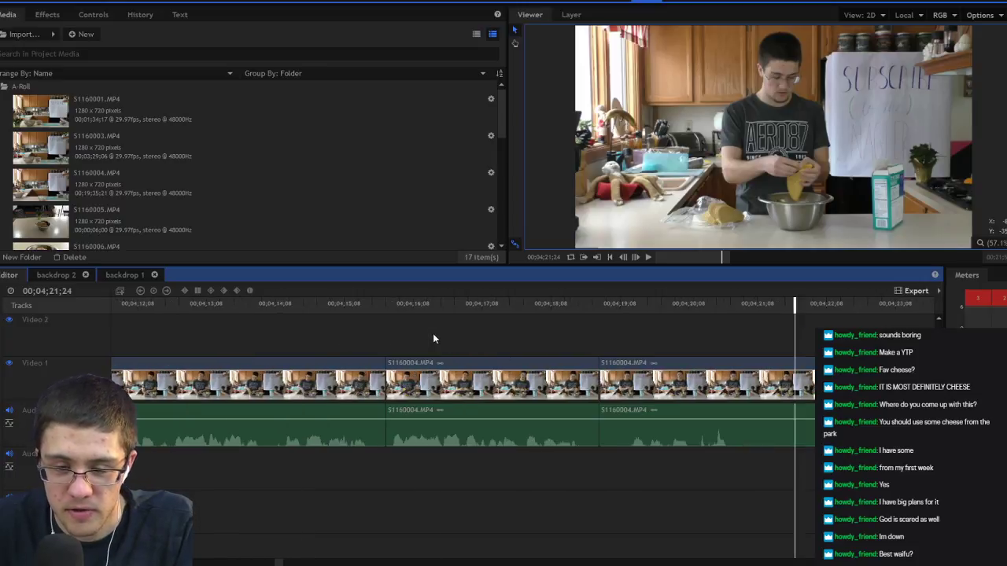
Step: Play the footage after the new split from 00;04;21;24 to 00;04;24;00
scroll(573, 358, right, 5)
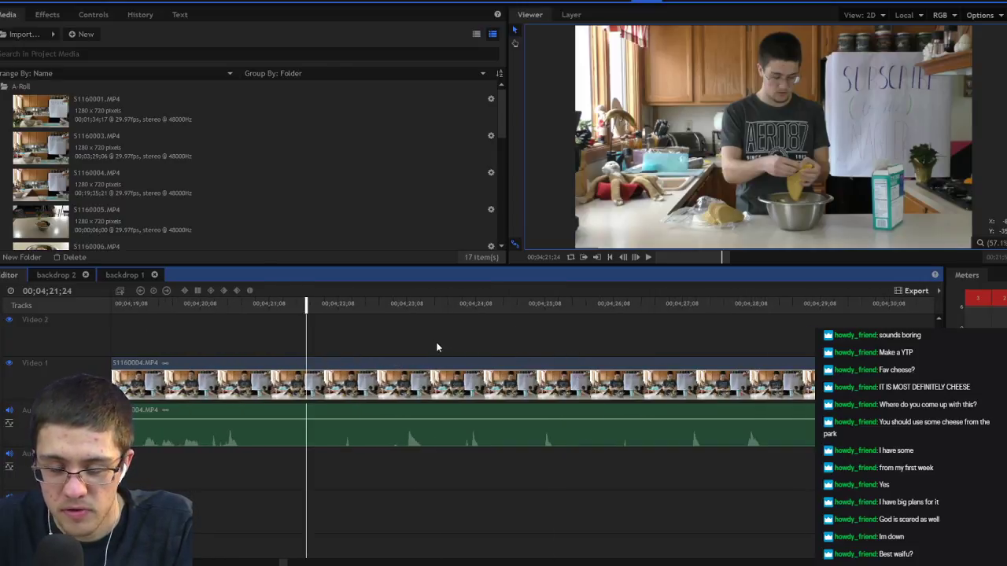
key(space)
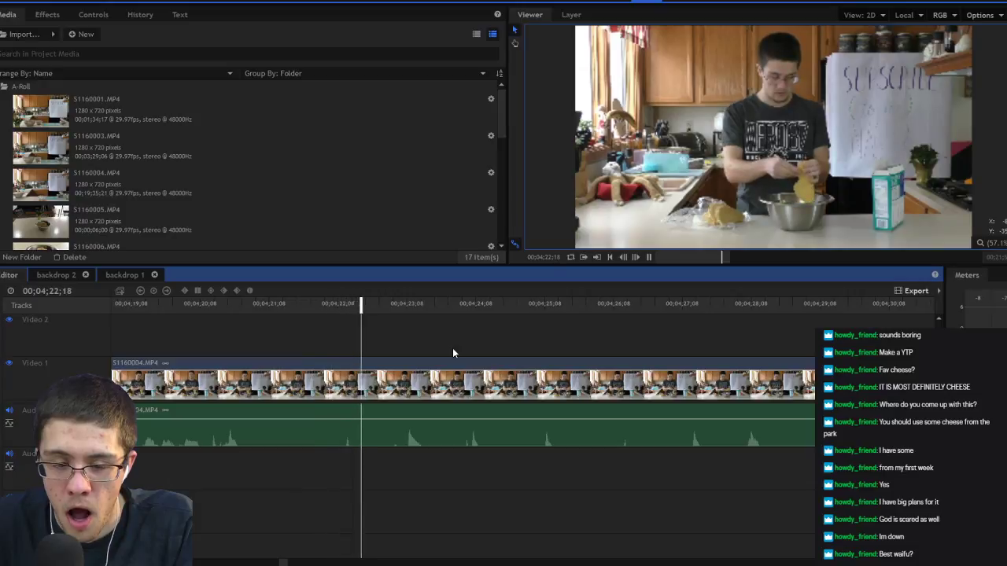
key(space)
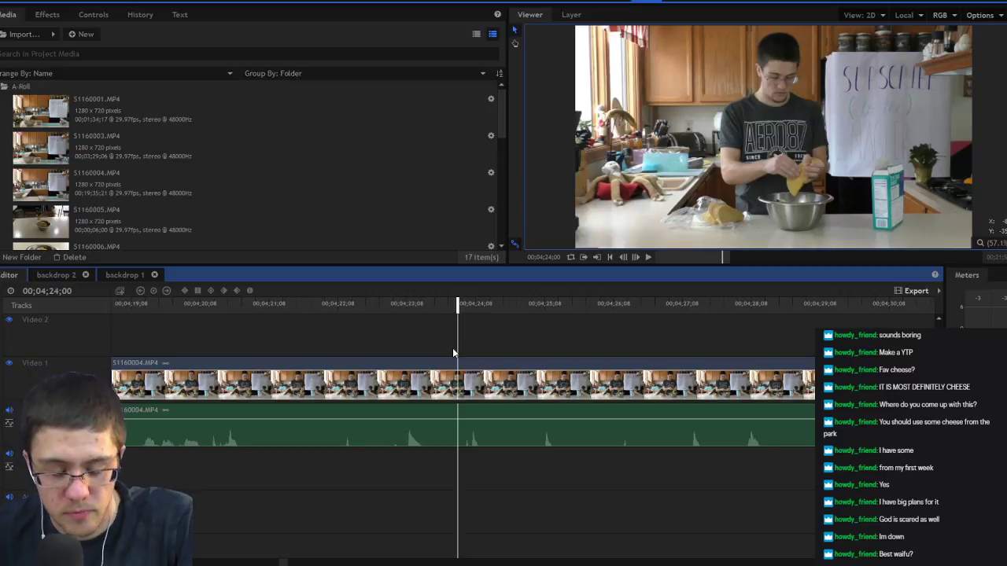
Step: Play the next spoken part of the footage from about 00;04;52;17 up to 00;04;57;26
scroll(603, 382, right, 10)
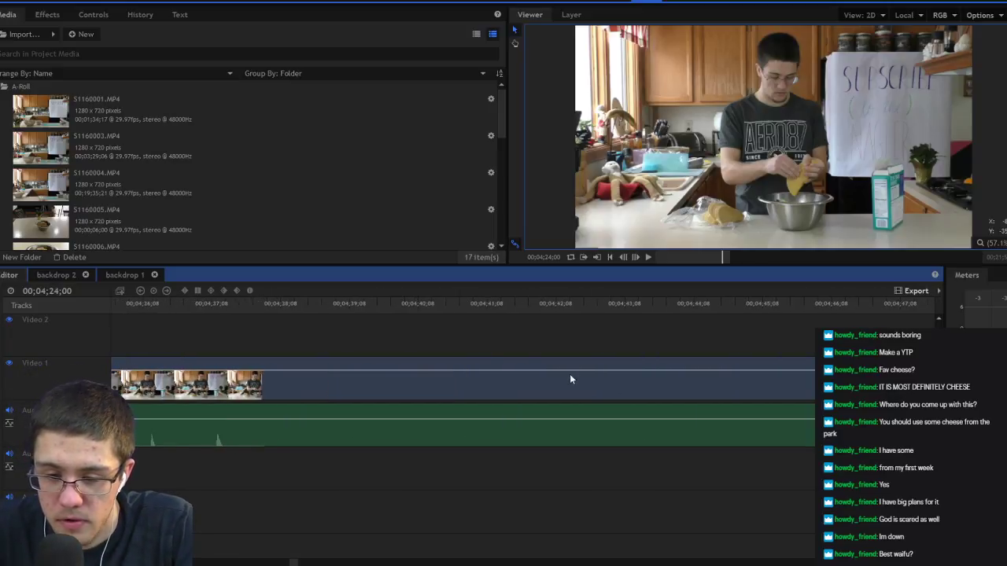
scroll(429, 358, right, 8)
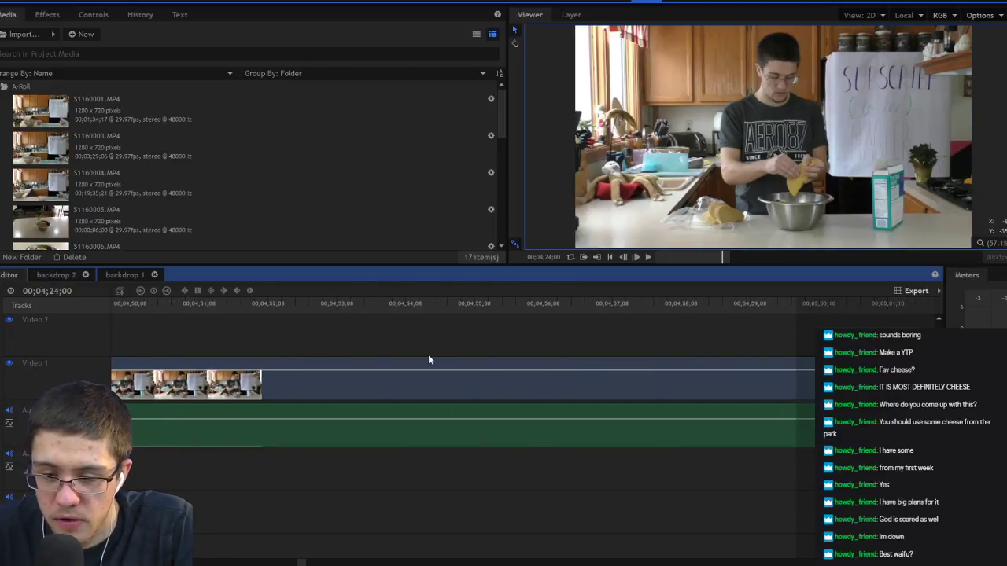
click(290, 305)
key(space)
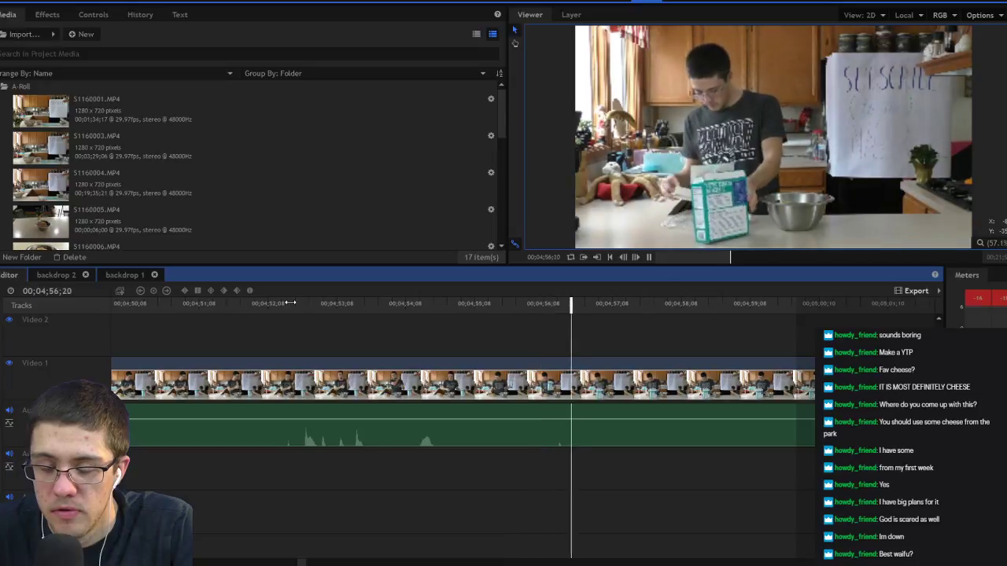
key(space)
scroll(549, 357, right, 3)
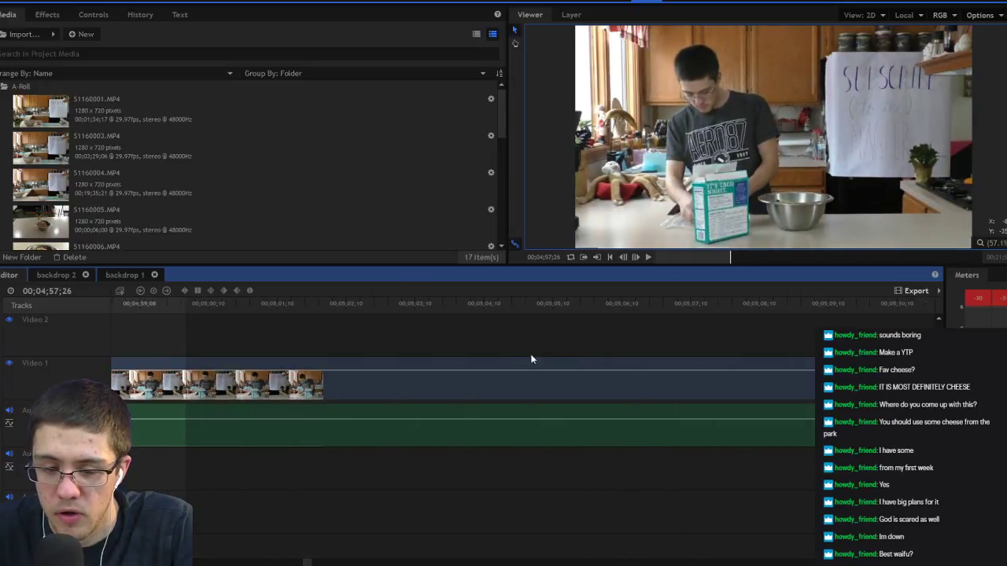
scroll(441, 348, left, 3)
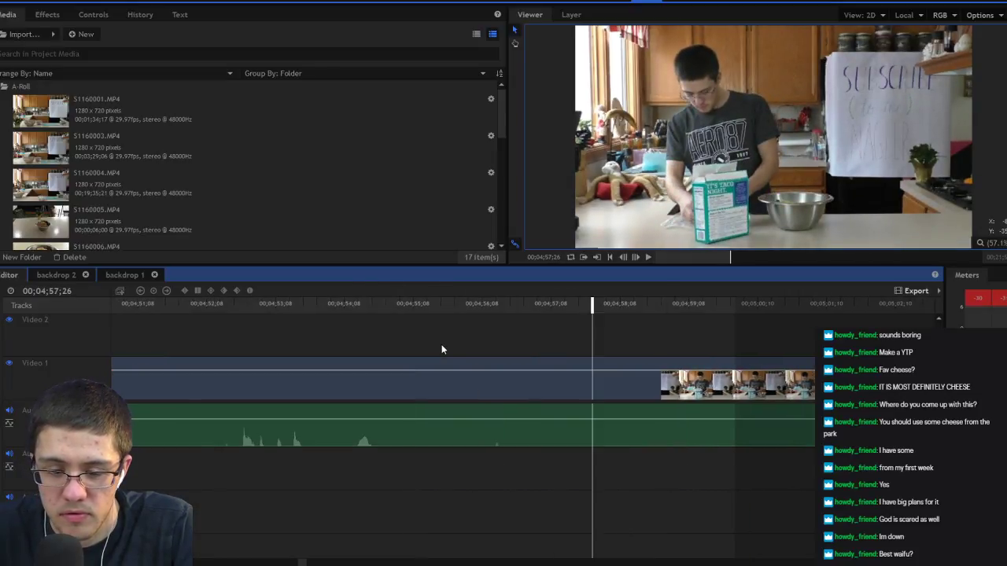
Step: Replay the short speech and split the footage at its end at 00;04;54;04 and just before it at 00;04;52;20
drag(231, 317, 308, 344)
key(space)
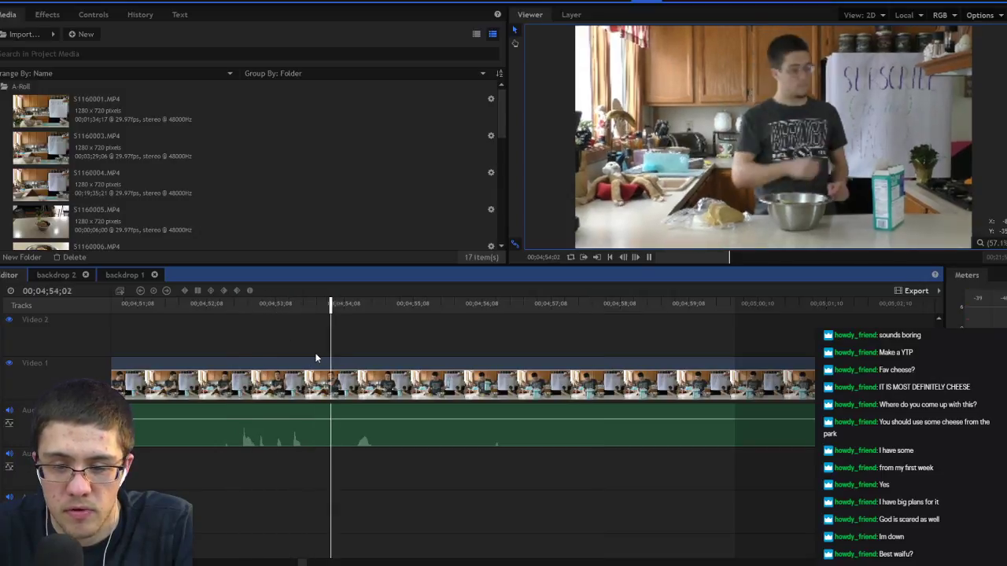
click(335, 308)
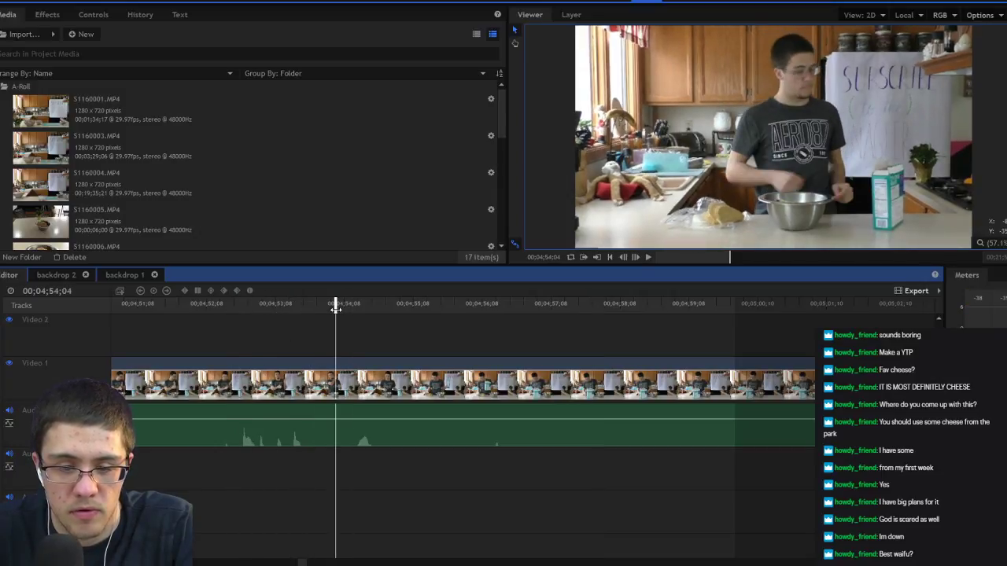
click(333, 371)
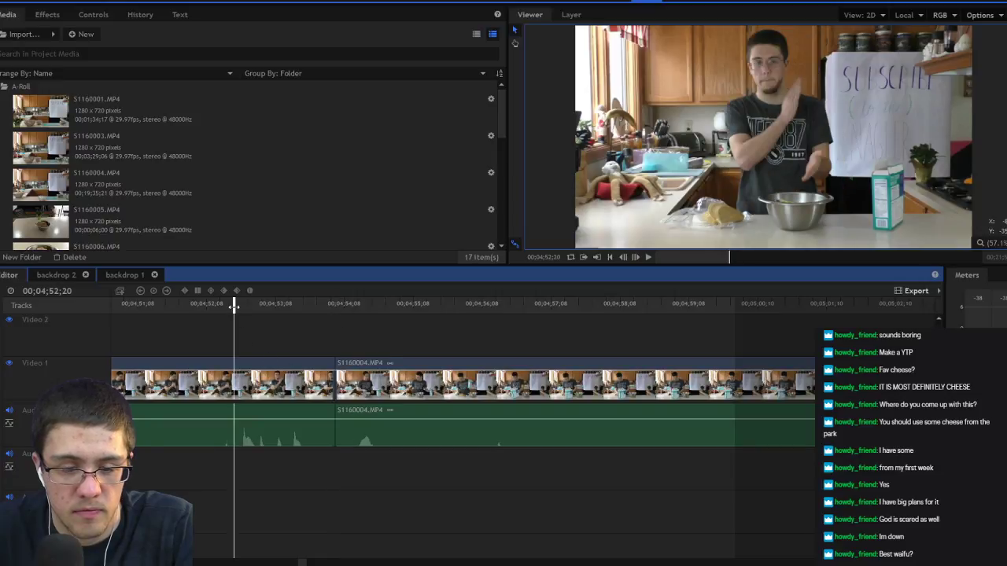
Step: Delete the section between 00;04;18;29 and 00;04;52;20 and close the gap
scroll(308, 349, left, 5)
click(519, 370)
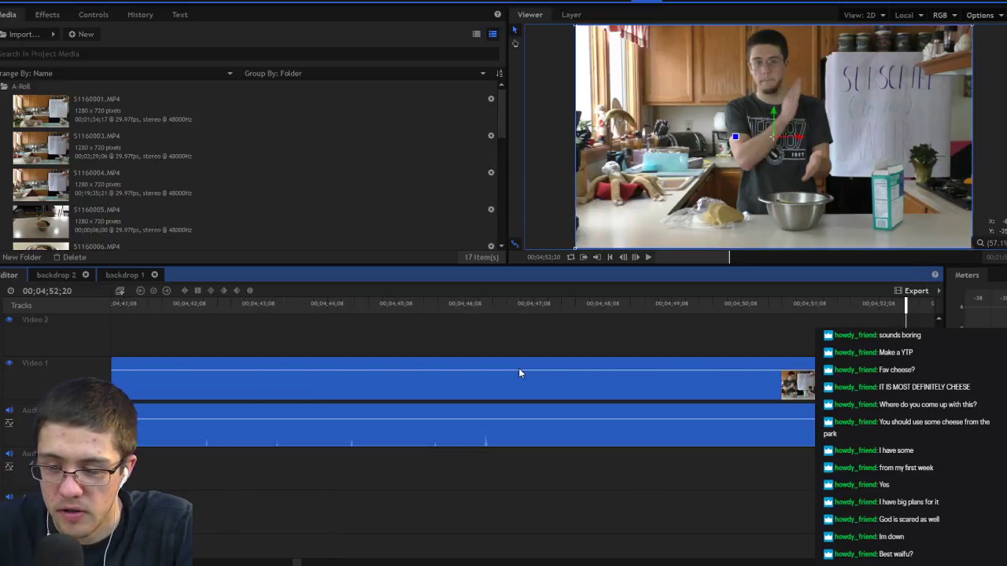
key(Delete)
right_click(516, 376)
click(524, 409)
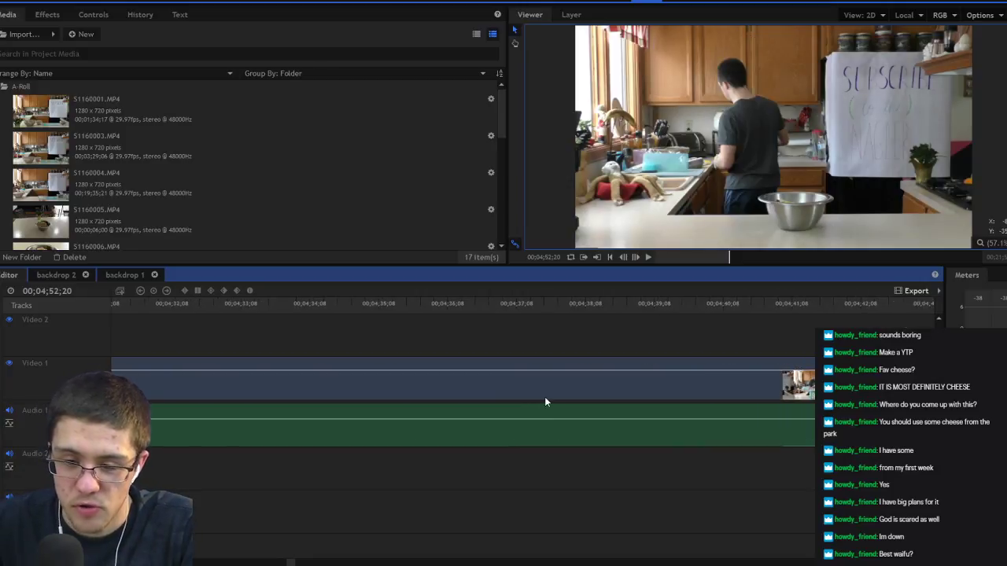
Step: Play across the new join from 00;04;18;29 up to 00;04;21;15
scroll(545, 397, left, 3)
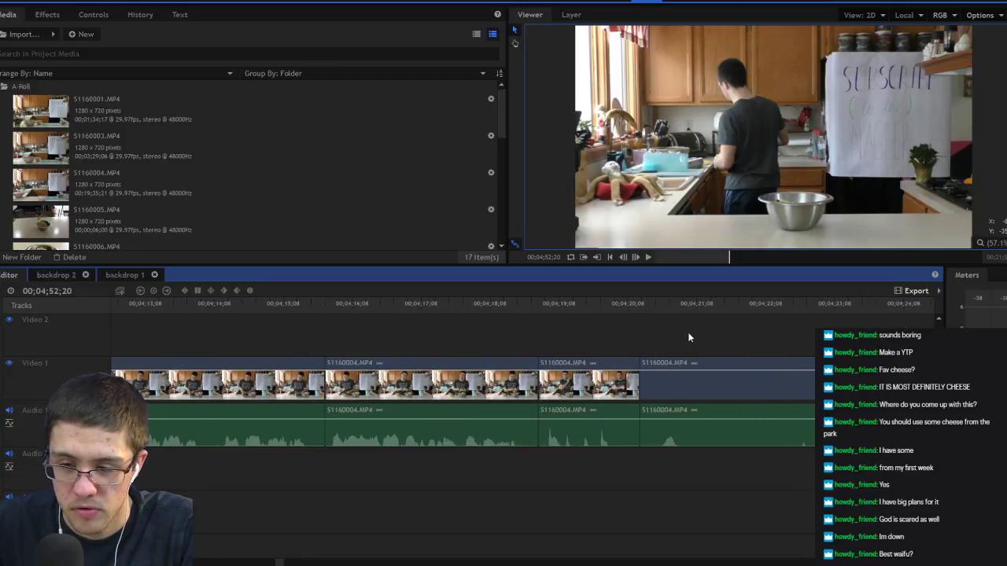
click(637, 305)
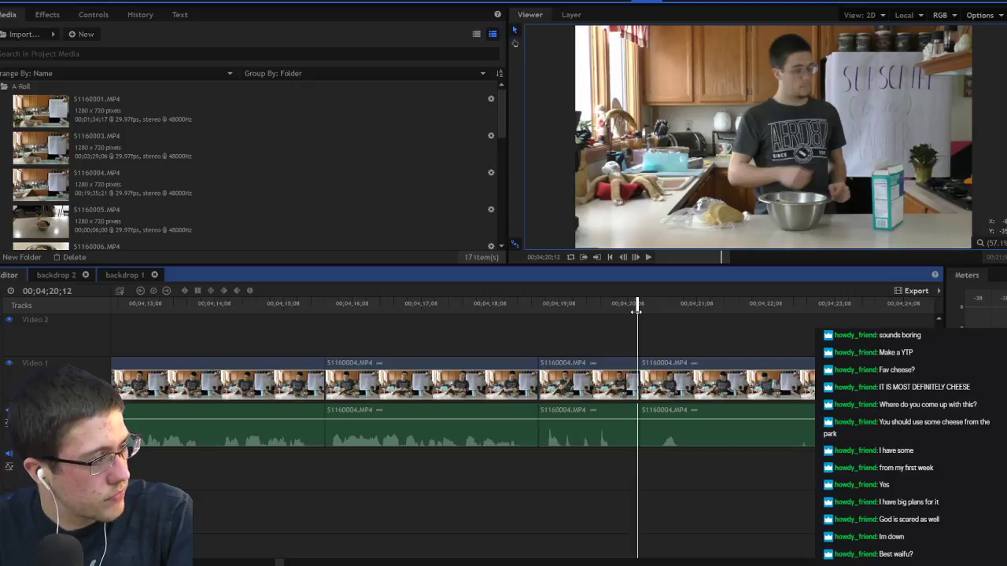
click(539, 304)
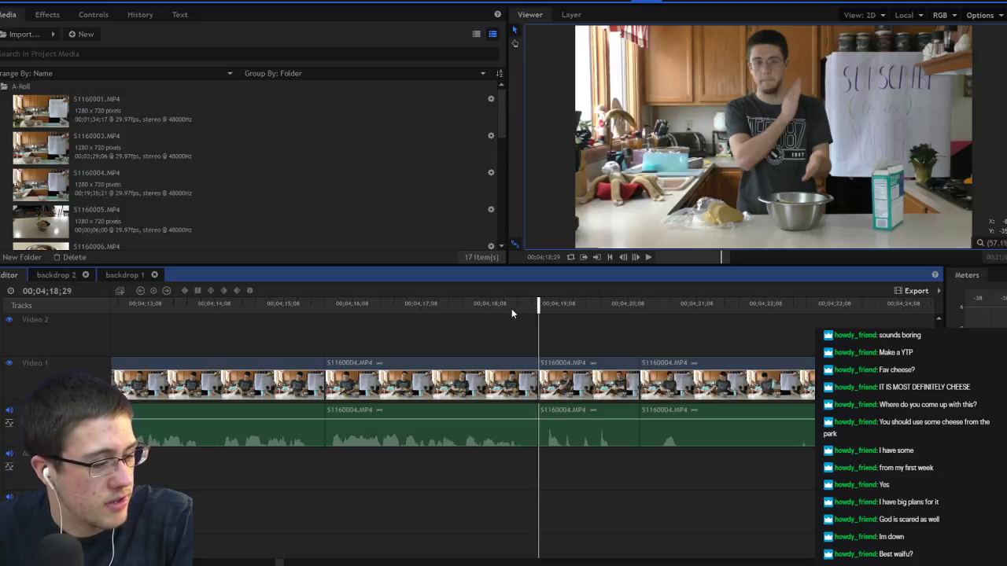
key(space)
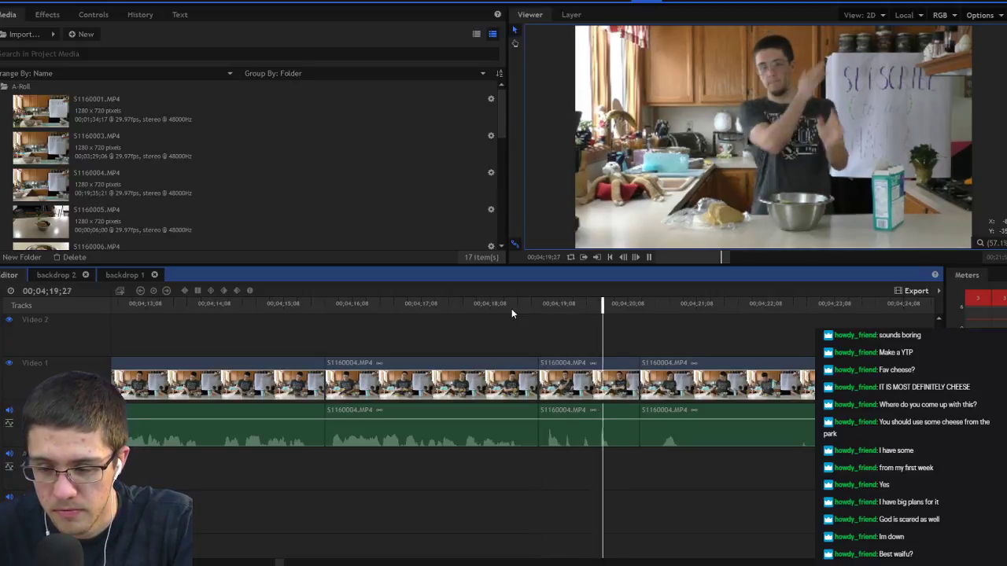
key(space)
Step: Play the next speech and split the footage in the pause after it at 00;04;35;28
scroll(798, 356, right, 5)
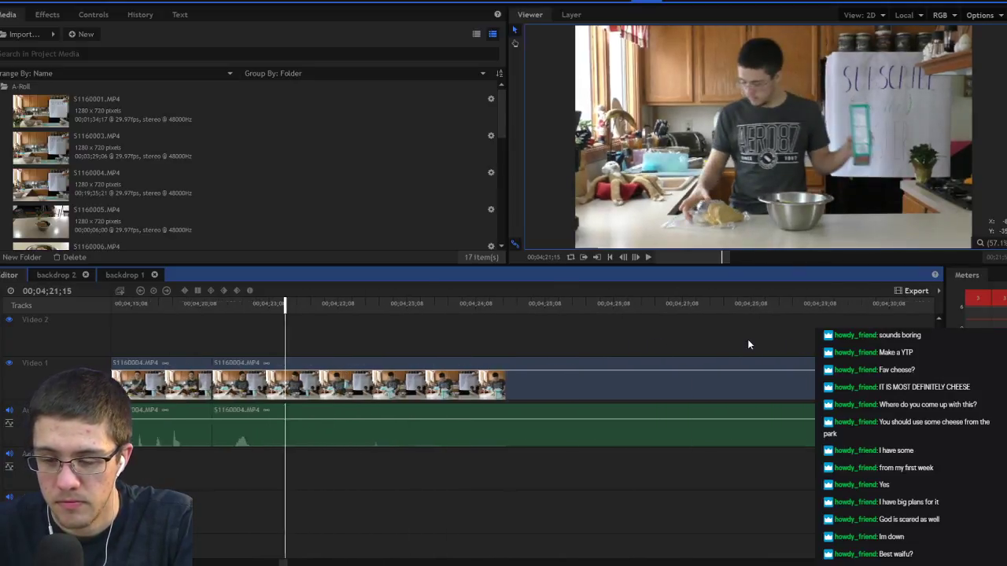
click(765, 303)
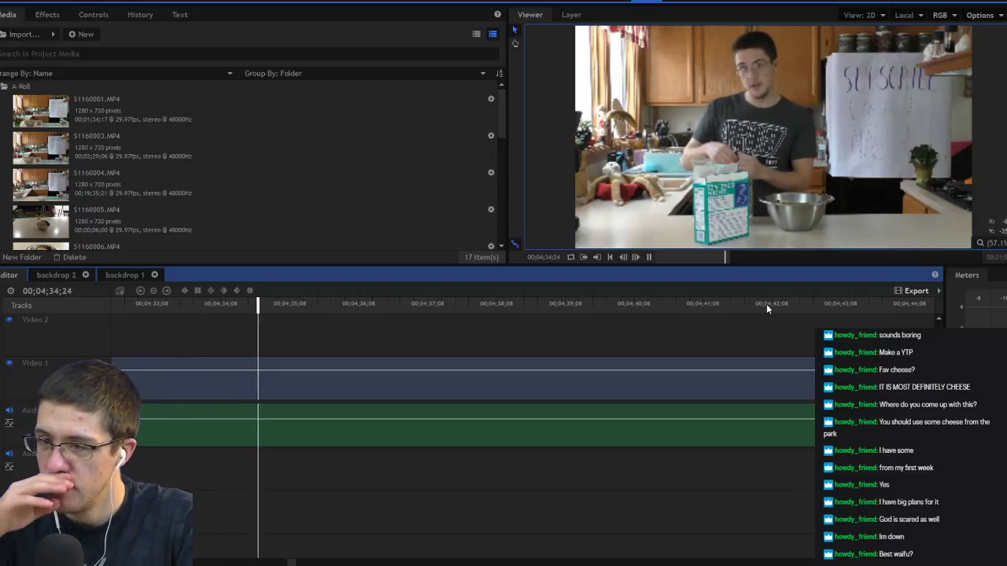
key(space)
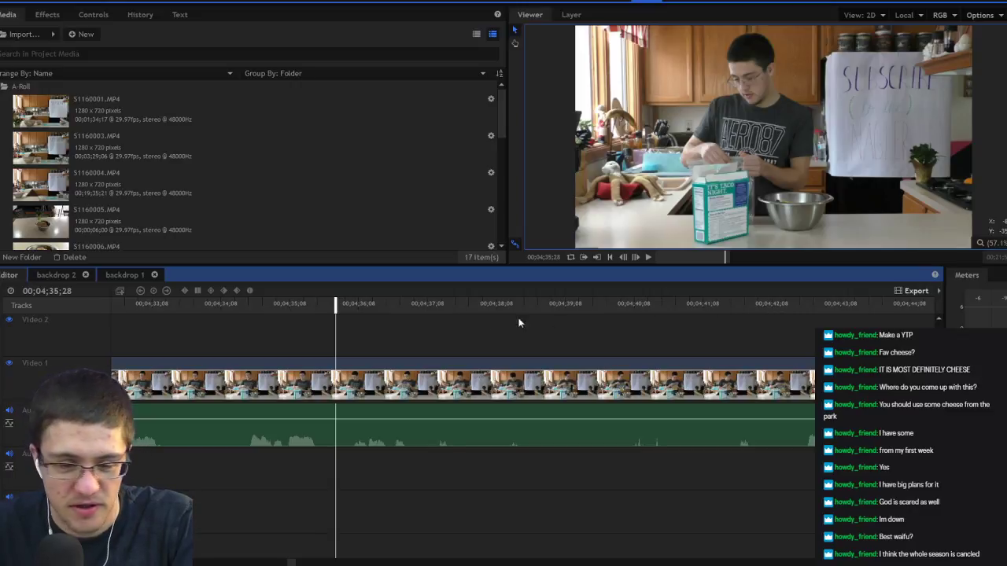
key(ctrl+shift+d)
Step: Replay the end of the speech across the 00;04;35;28 split up to 00;04;36;03
scroll(368, 358, up, 5)
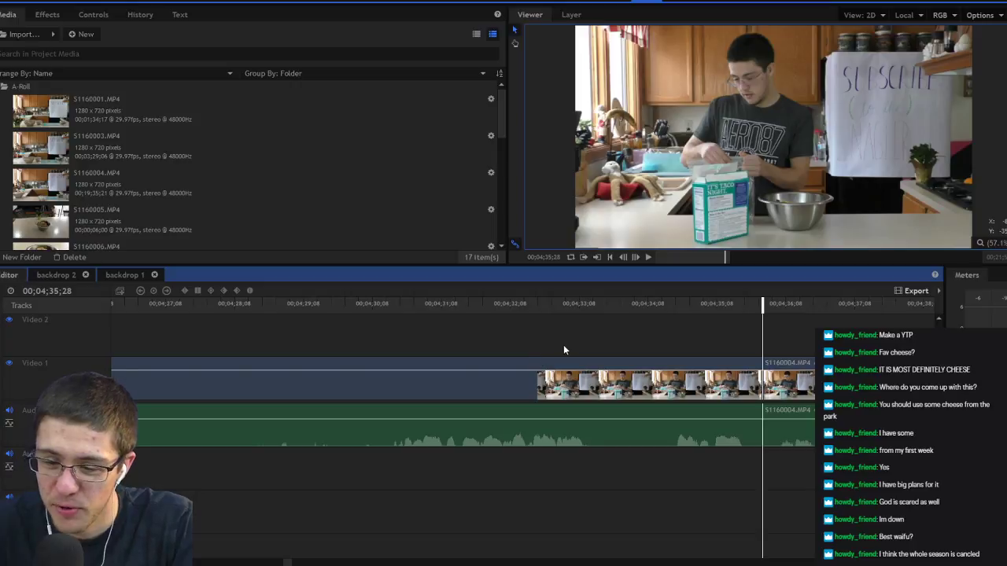
click(673, 303)
key(space)
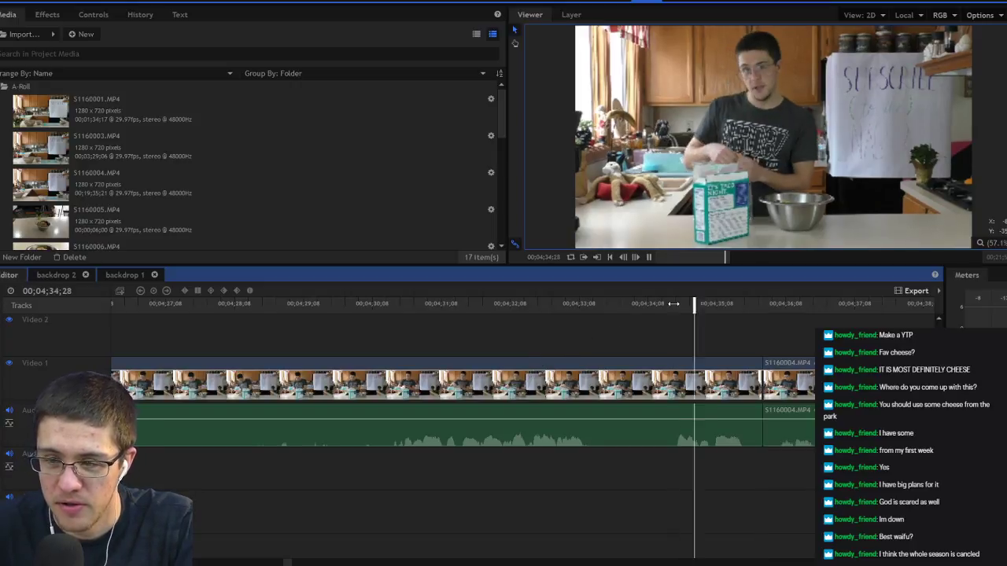
key(space)
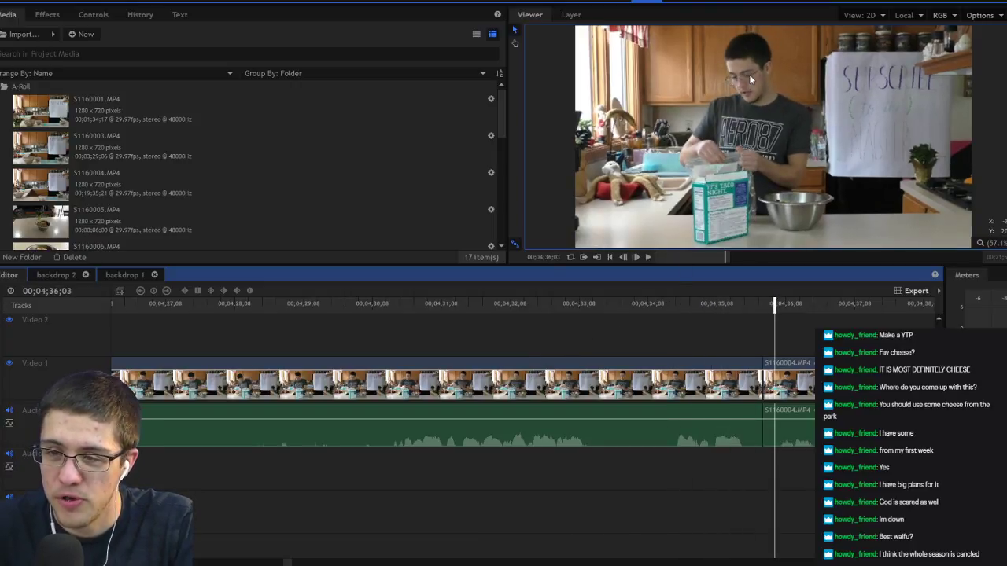
click(725, 297)
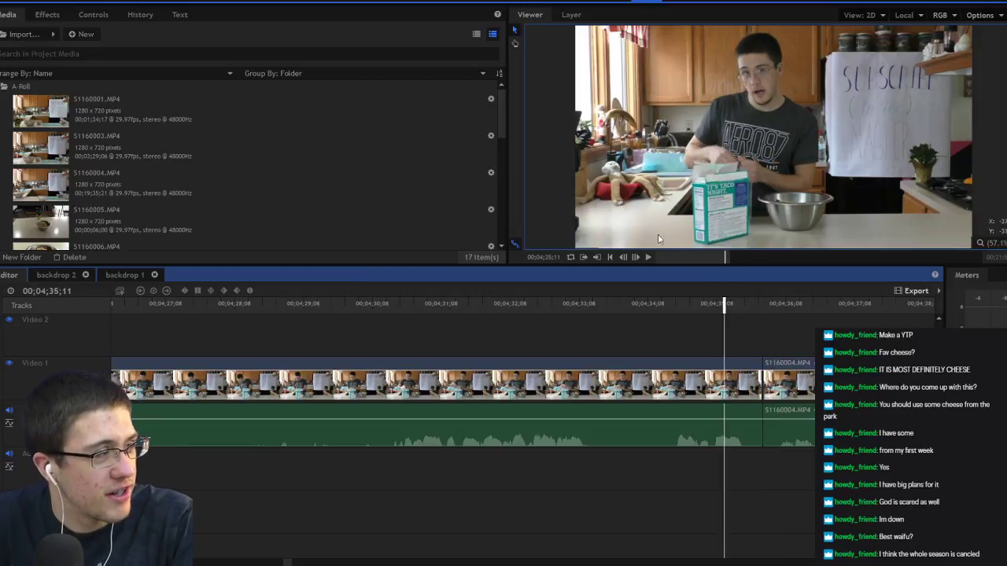
Step: Split the footage just before the speech starts at 00;04;30;11
click(373, 305)
key(space)
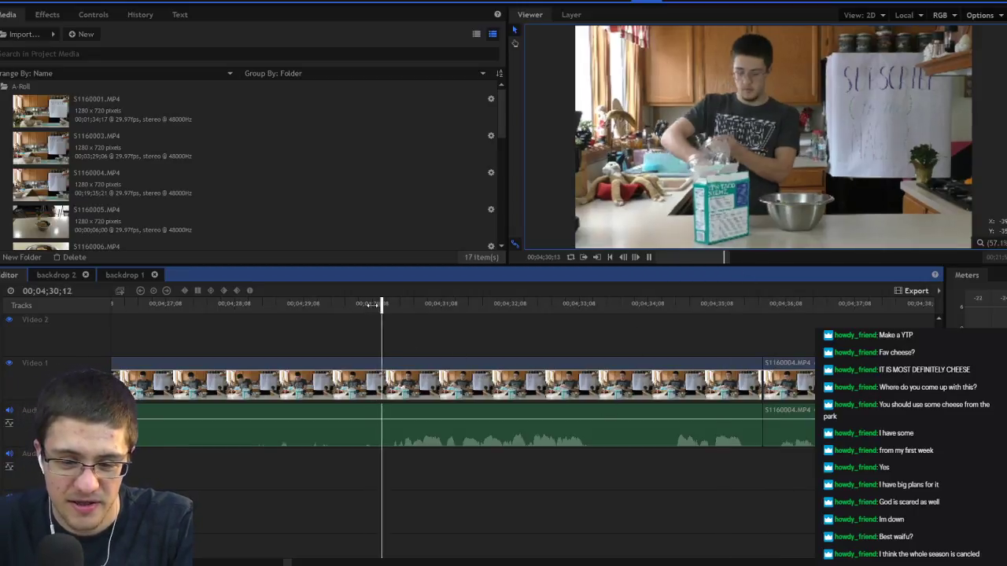
click(380, 305)
key(ctrl+shift+d)
Step: Delete the section between about 00;04;20;13 and 00;04;30;11 and close the gap
scroll(476, 353, left, 5)
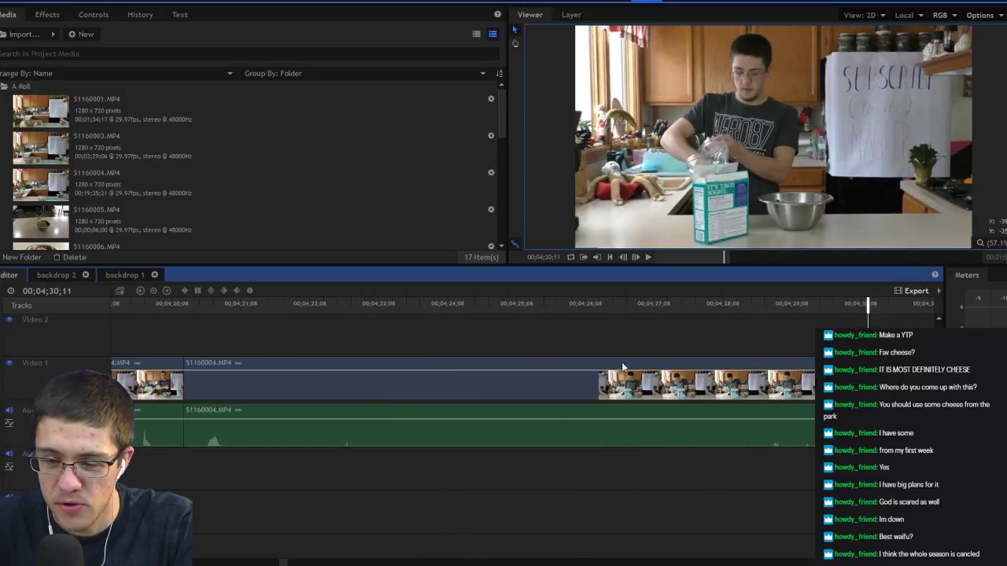
click(623, 367)
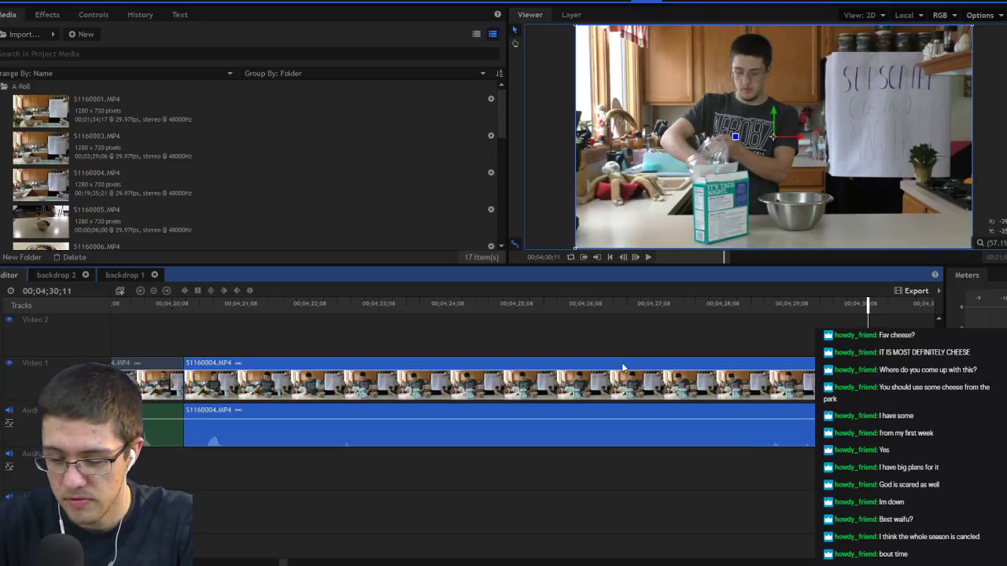
key(Delete)
right_click(620, 365)
click(647, 399)
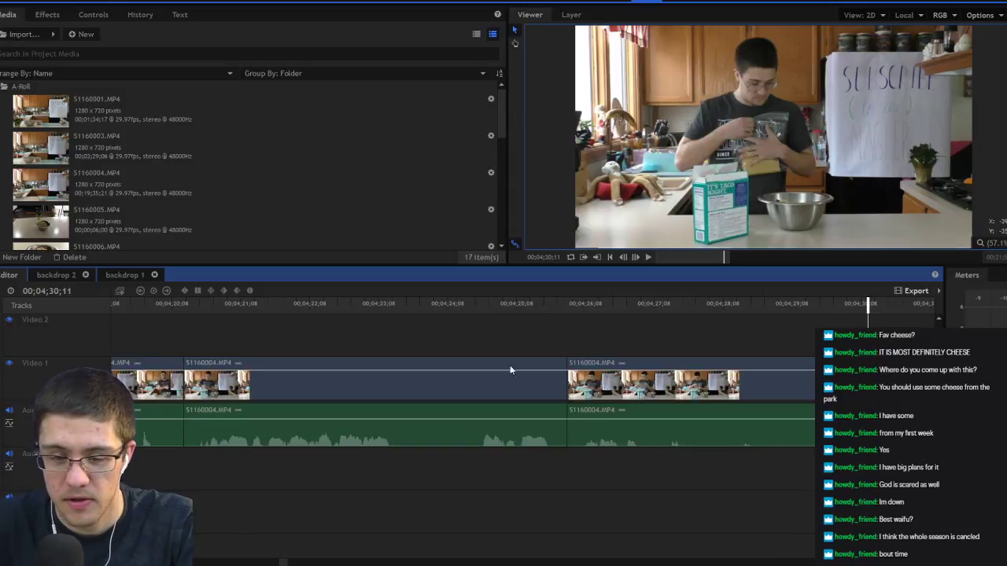
Step: Play across the join at about 00;04;20;13 up to 00;04;28;22 and replay the footage after the following split to 00;04;27;15
click(180, 303)
key(space)
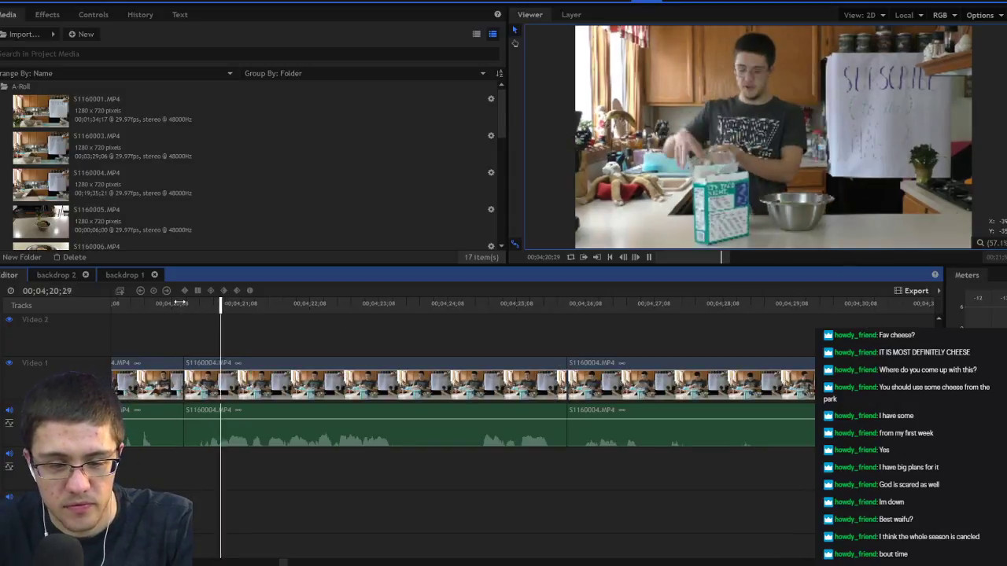
key(space)
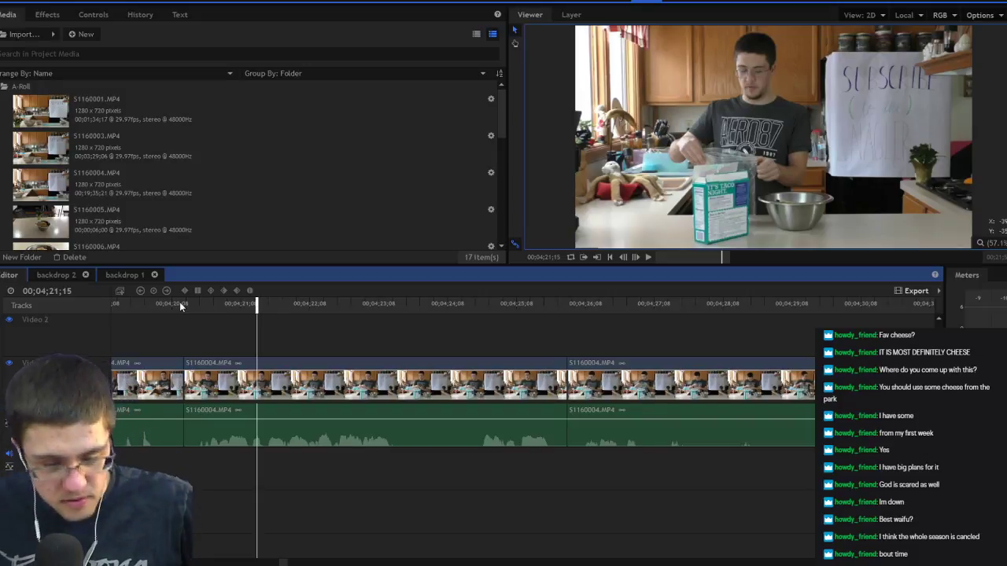
click(187, 303)
key(space)
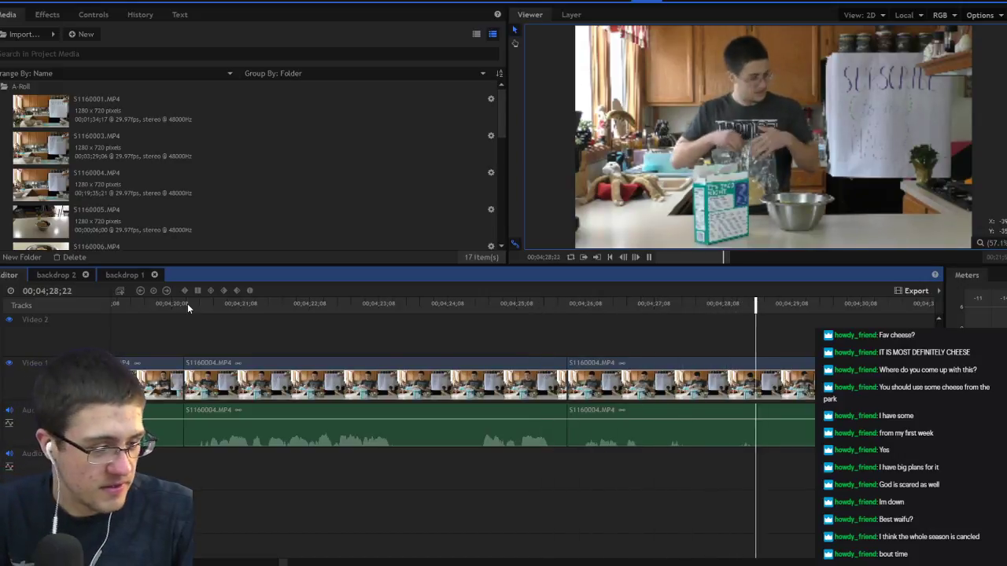
key(space)
click(585, 311)
key(space)
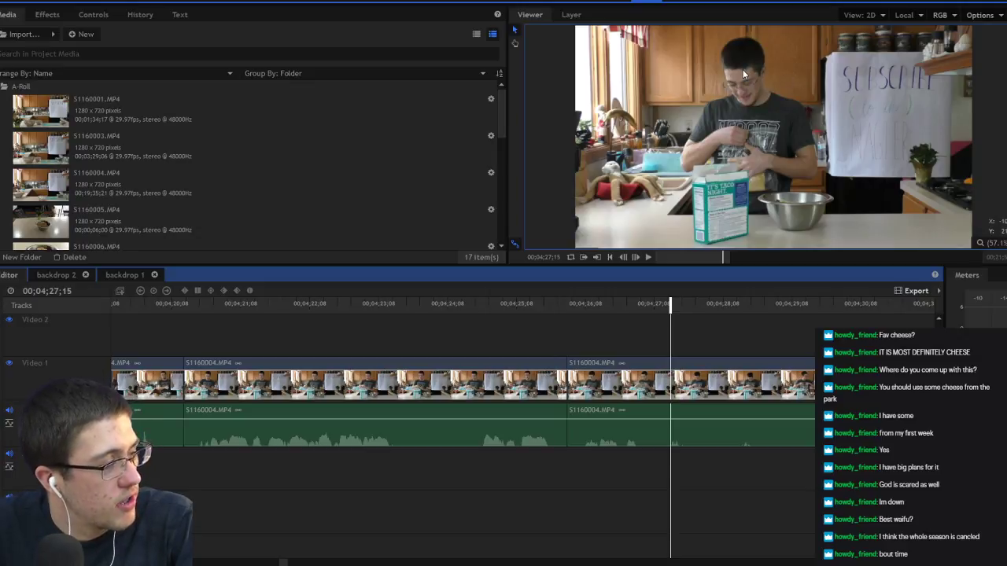
Step: Play the next speech up to 00;04;37;12 and split the footage just before it at 00;04;32;20
scroll(629, 344, right, 5)
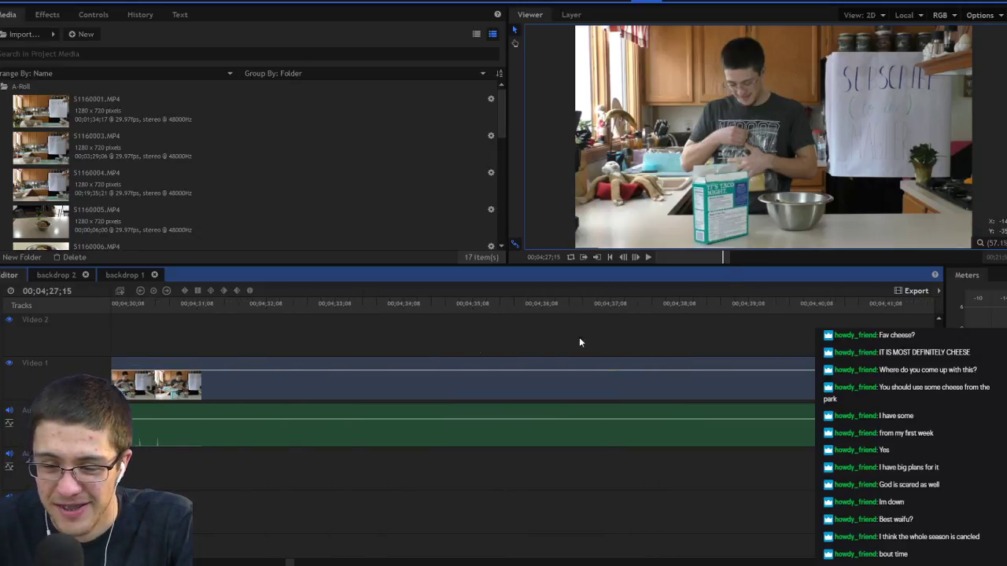
click(300, 309)
key(space)
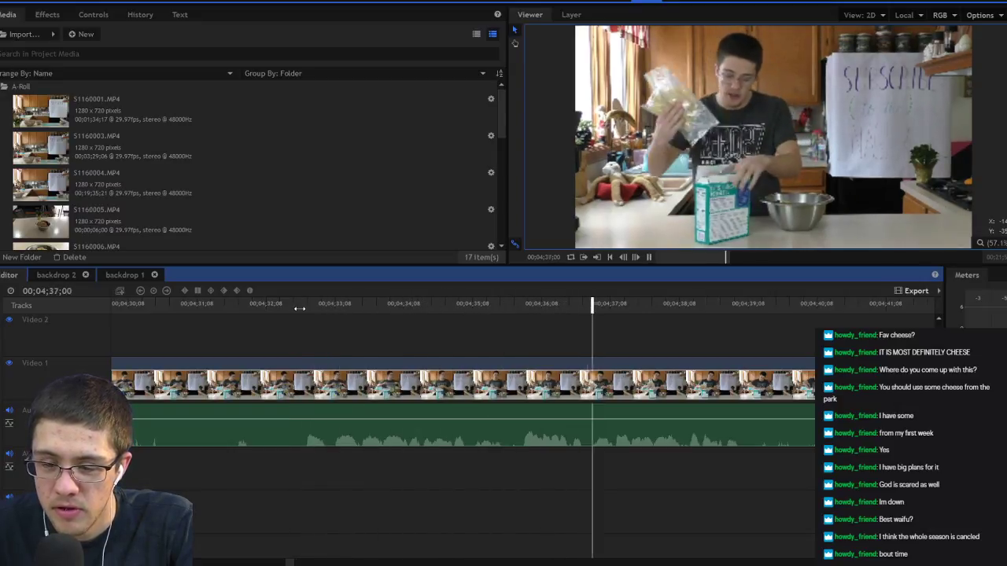
key(space)
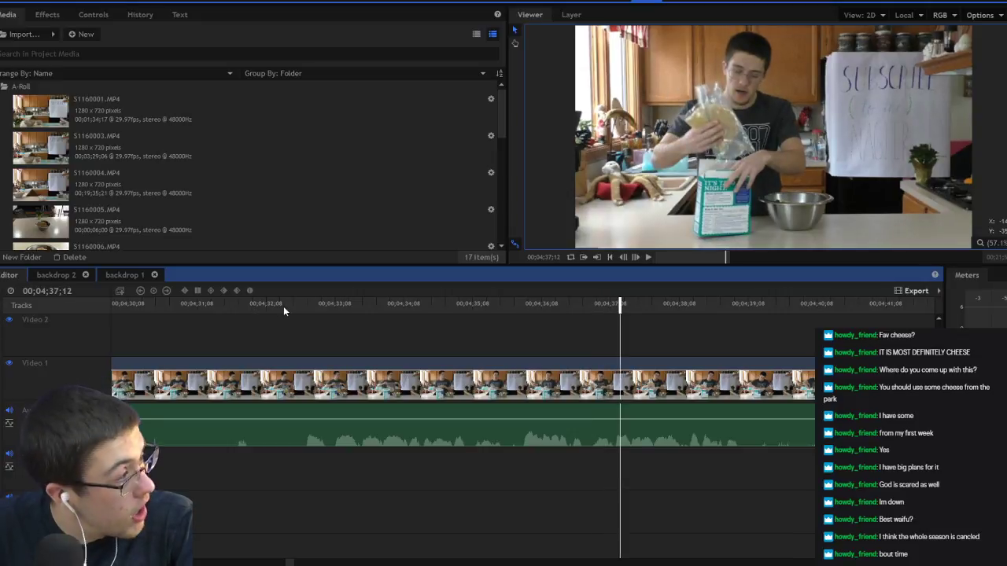
click(294, 306)
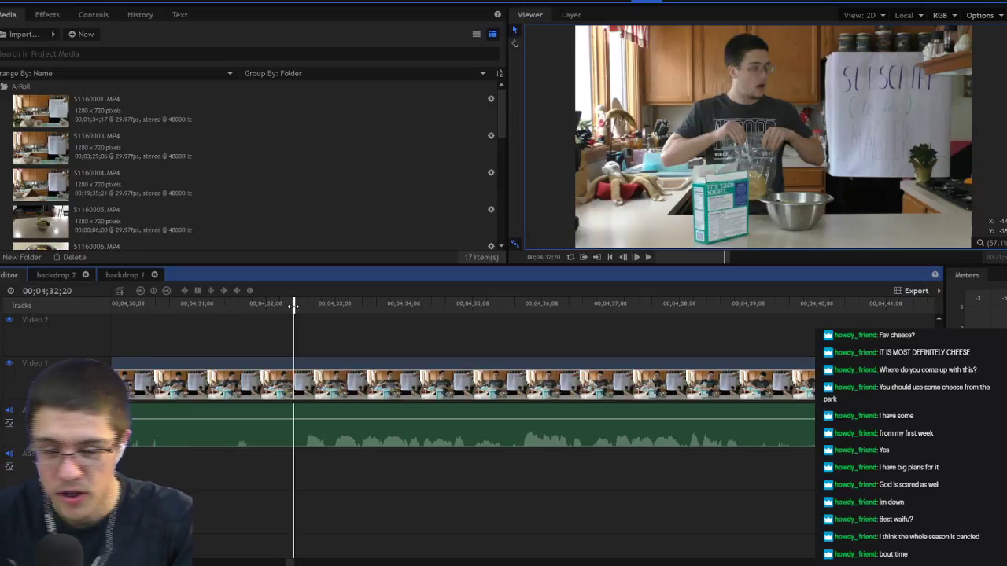
key(ctrl+d)
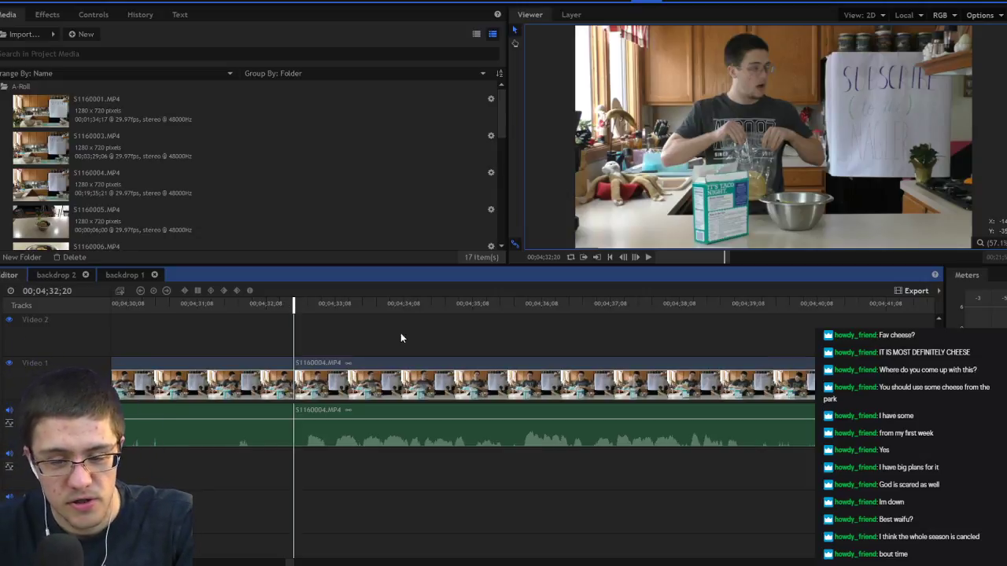
Step: Delete the section between about 00;04;26;00 and 00;04;32;20
scroll(425, 329, up, 5)
click(586, 368)
key(Delete)
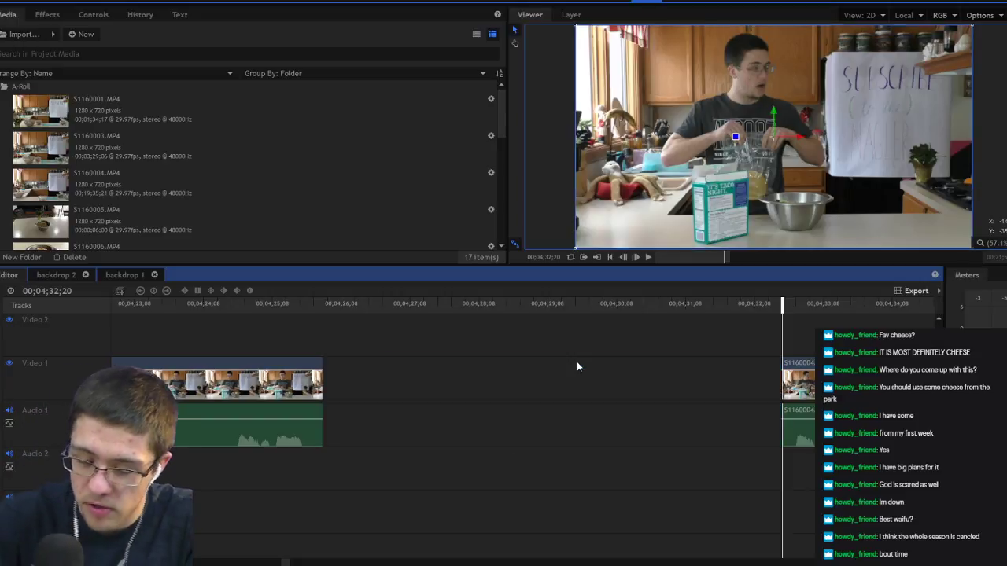
Step: Ripple-delete the empty gap between the two clips before 00;04;32;20, closing it on the video and audio tracks
right_click(567, 363)
click(595, 398)
right_click(579, 383)
click(588, 414)
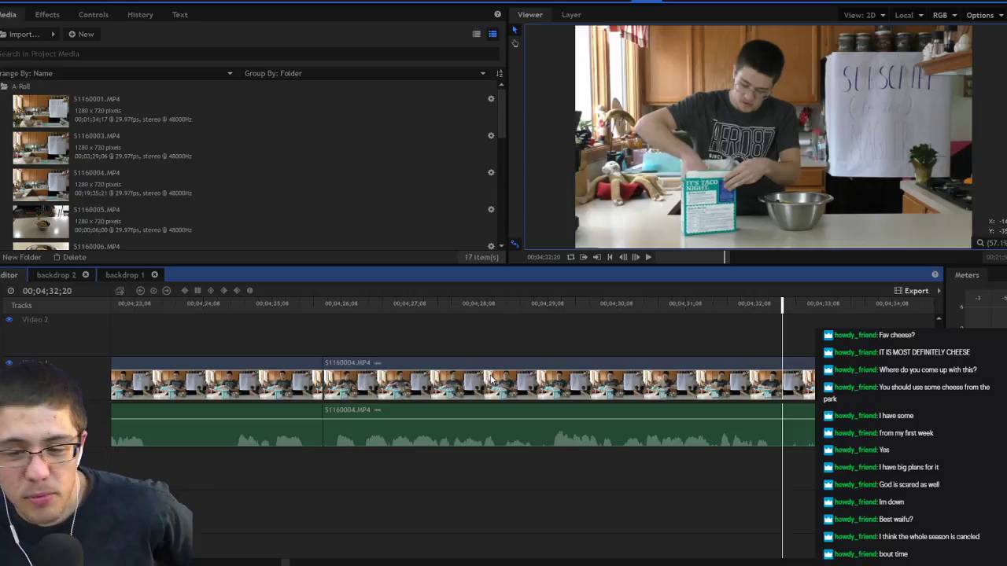
Step: Play the footage from 00;04;29;10 and split the S1160004.MP4 clip at 00;04;32;19
click(553, 304)
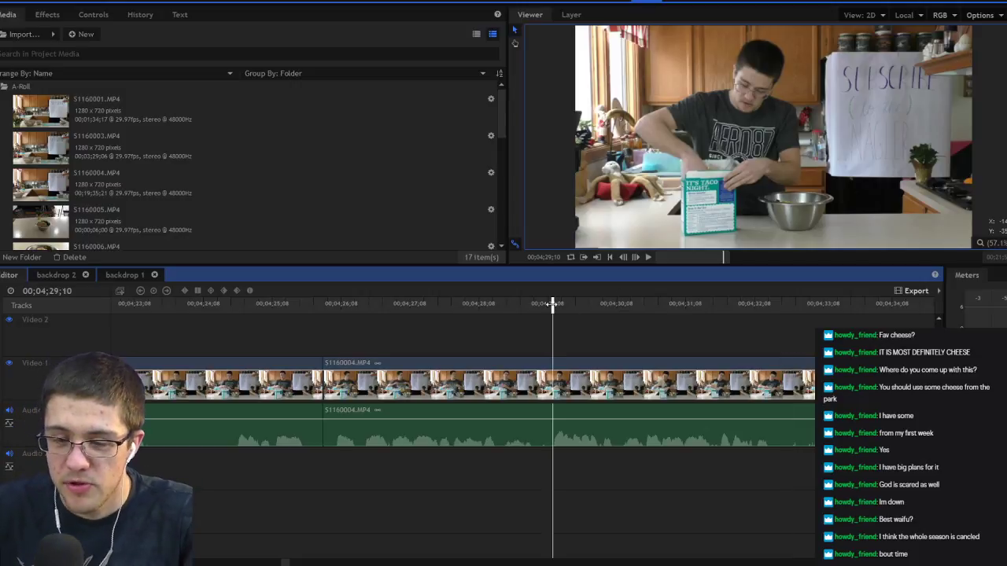
key(space)
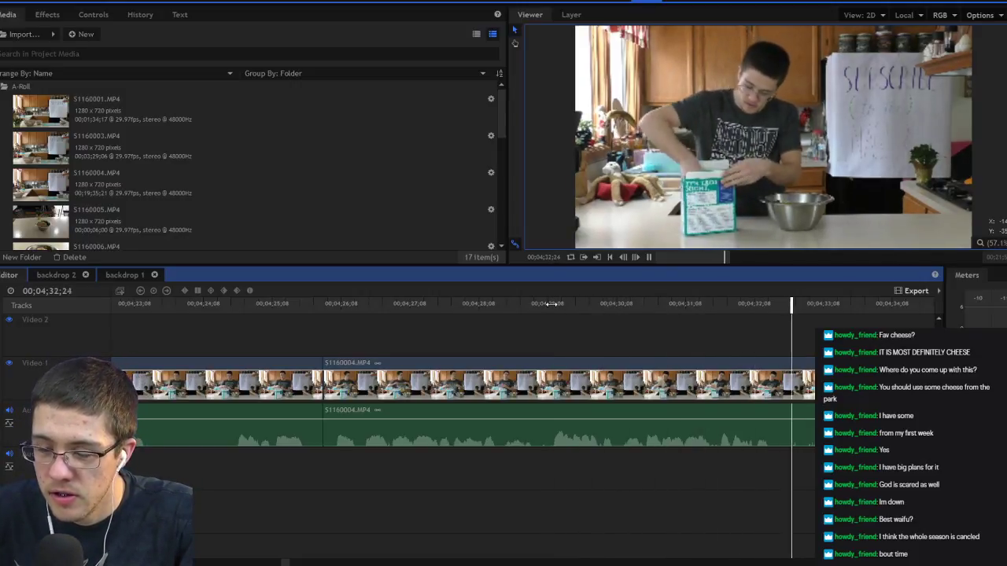
key(space)
drag(791, 309, 775, 309)
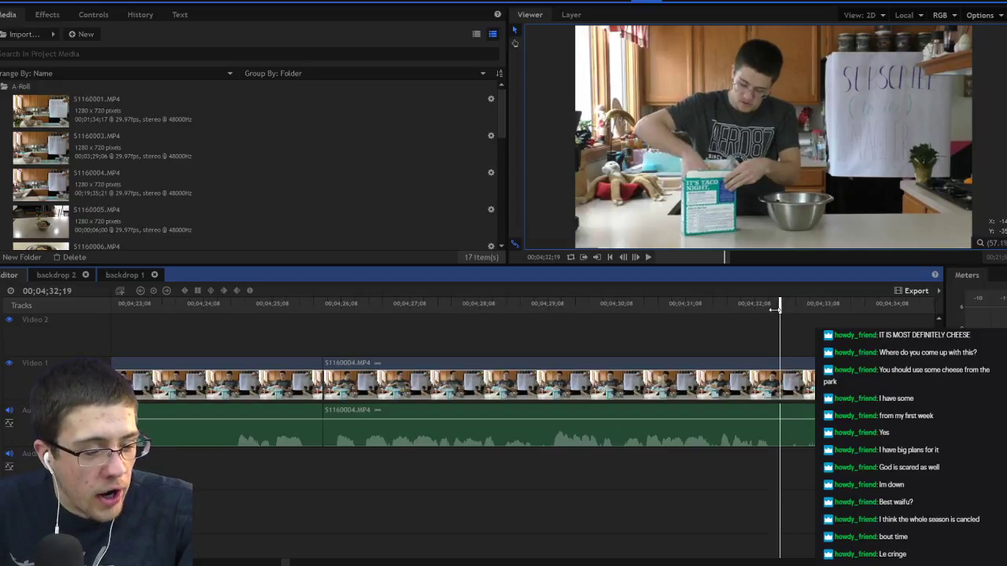
key(ctrl+shift+d)
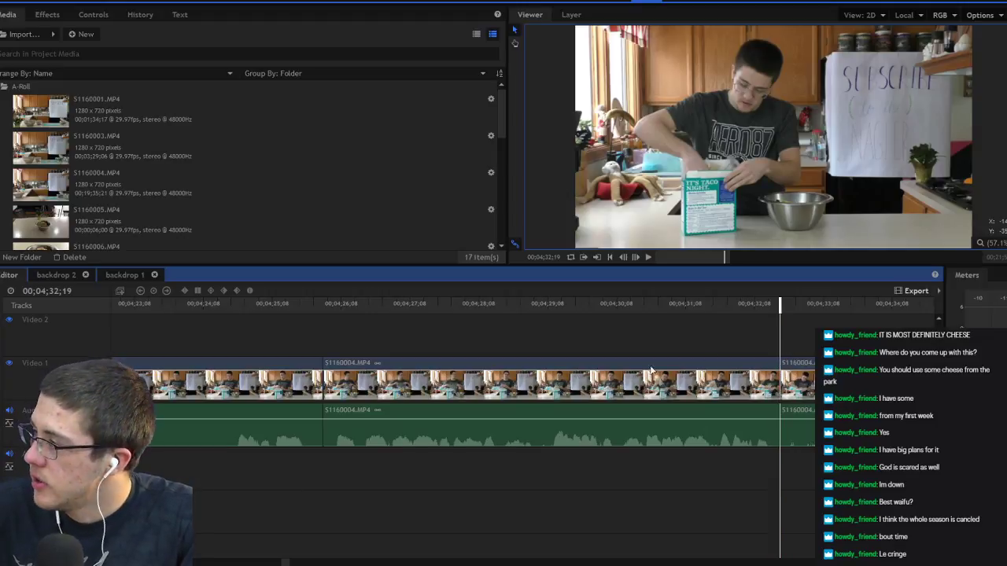
Step: Review the footage around 00;04;39 and split the clip just before the speech begins there
scroll(666, 364, down, 5)
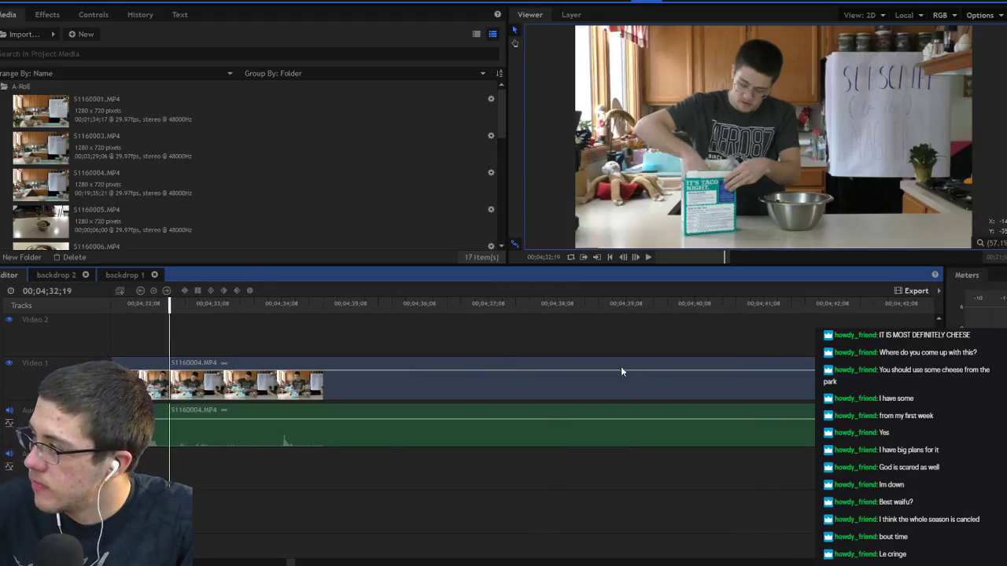
click(636, 307)
key(space)
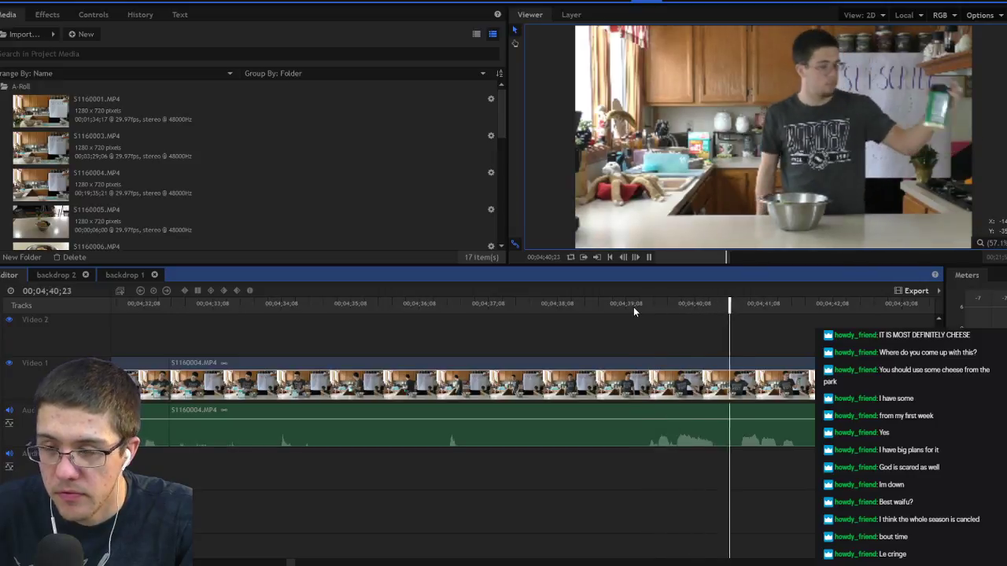
key(space)
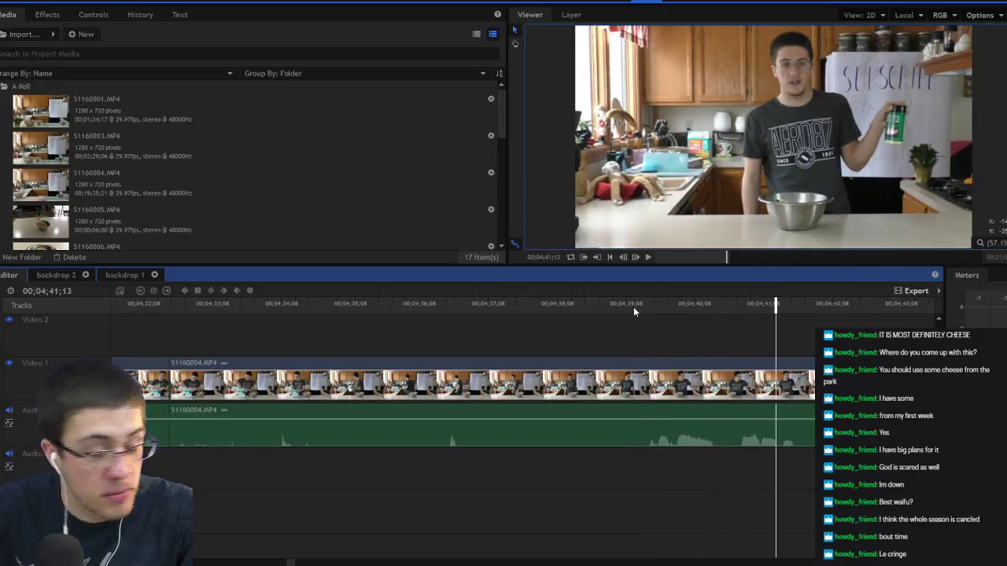
click(638, 364)
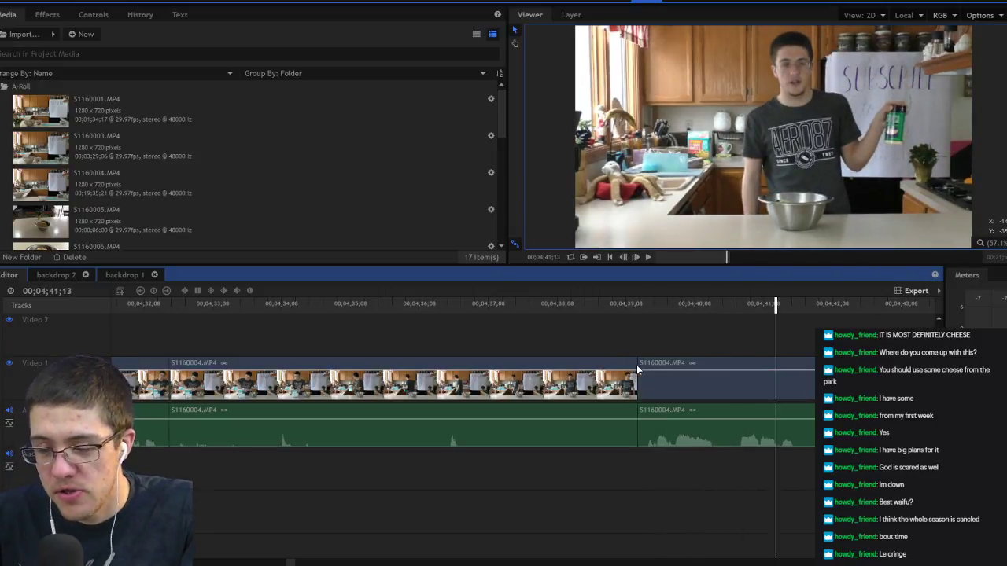
Step: Remove the near-silent piece starting at 00;04;32;19, ripple-delete its gap, and play back across the new join
click(398, 363)
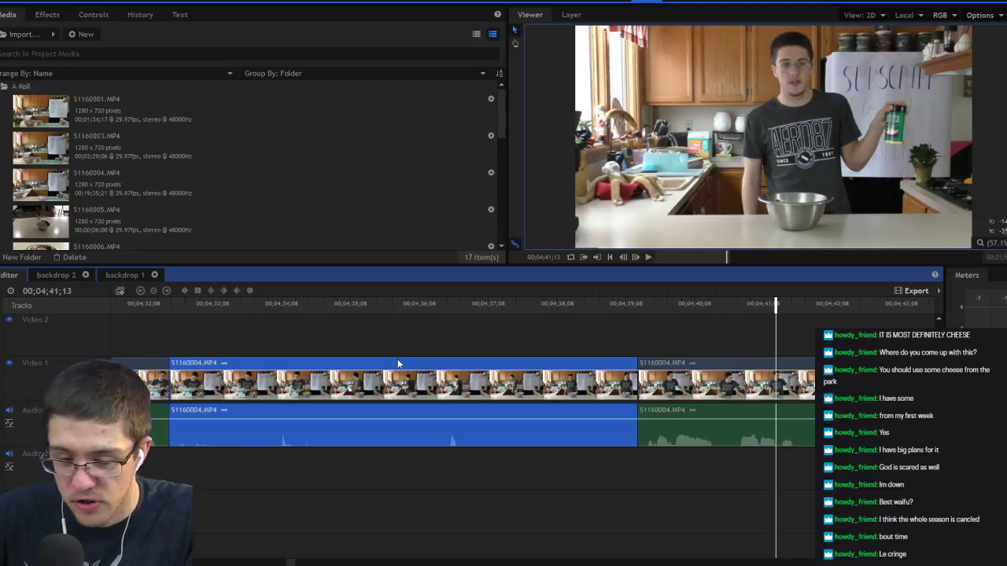
key(Delete)
right_click(370, 374)
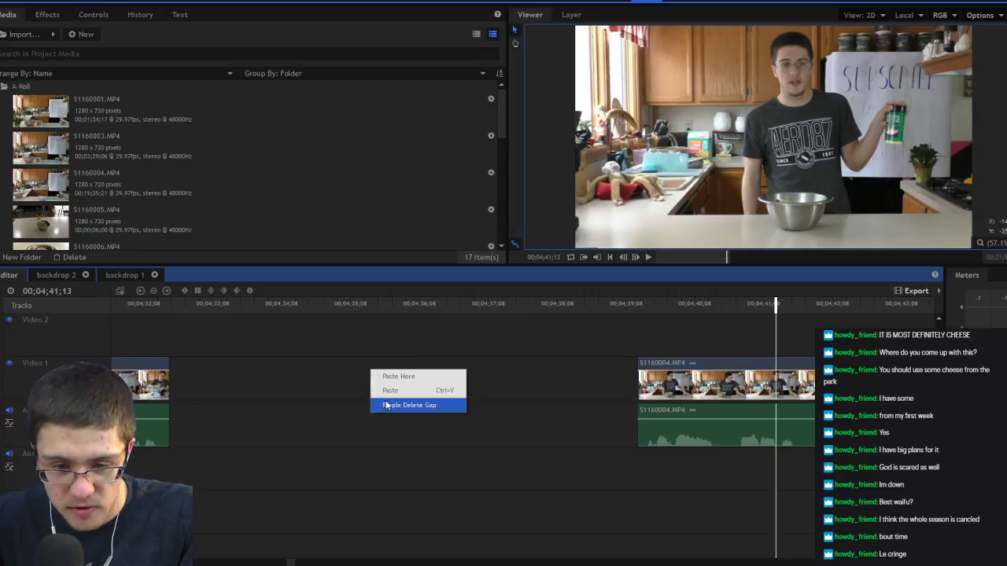
click(409, 405)
click(168, 303)
key(space)
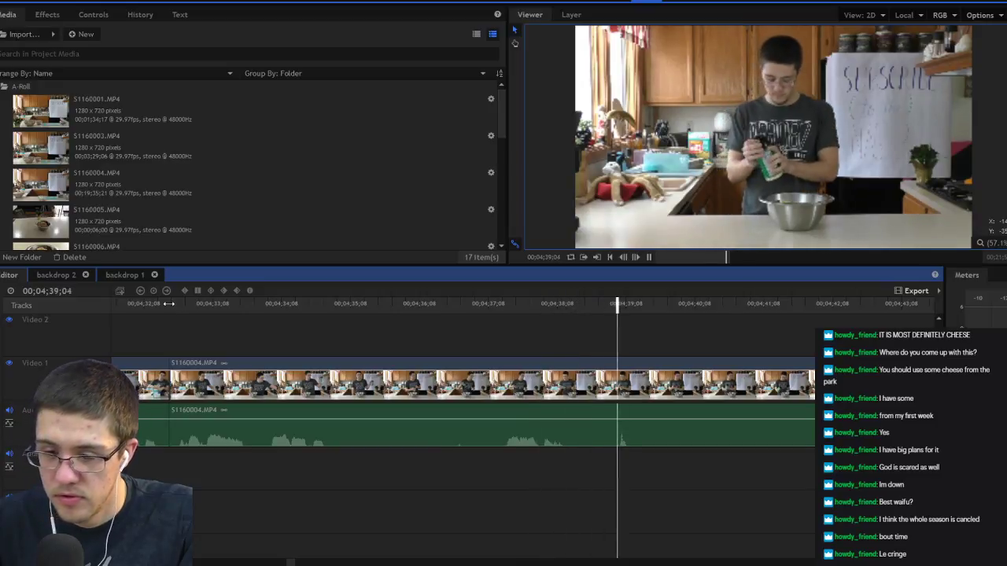
key(space)
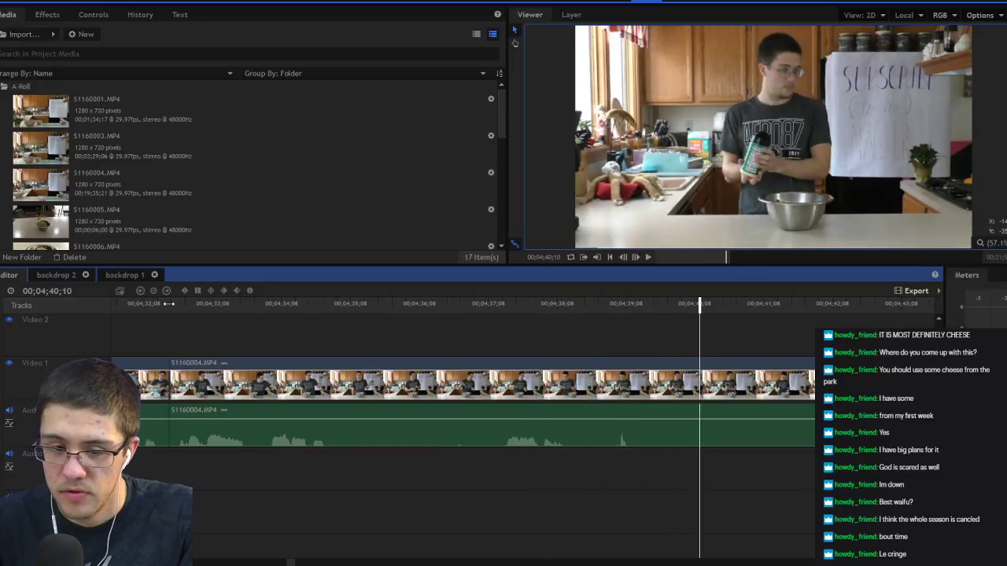
Step: Replay the talking section, find the end of the spoken phrase and split the clip at 00;04;35;07
click(224, 306)
key(space)
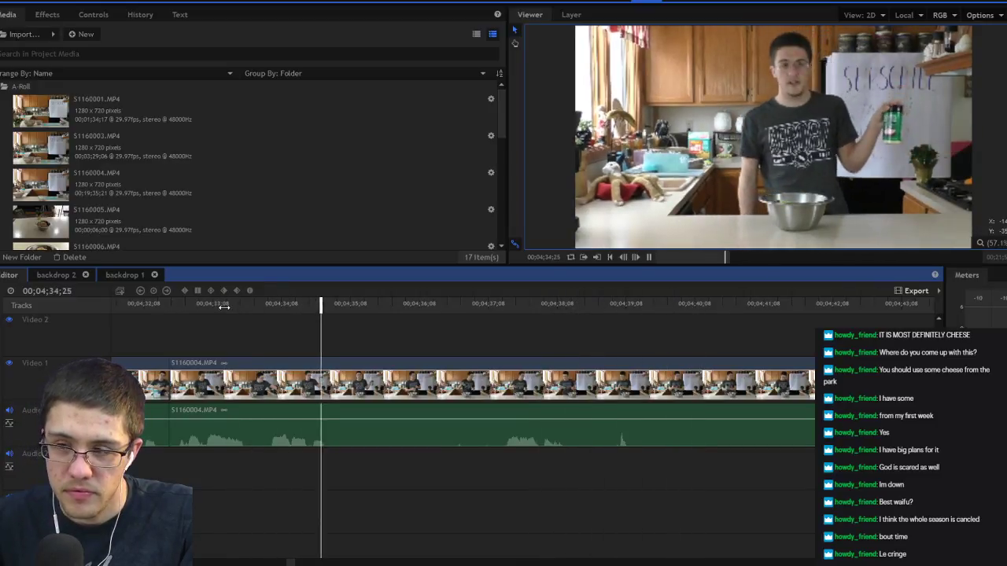
key(space)
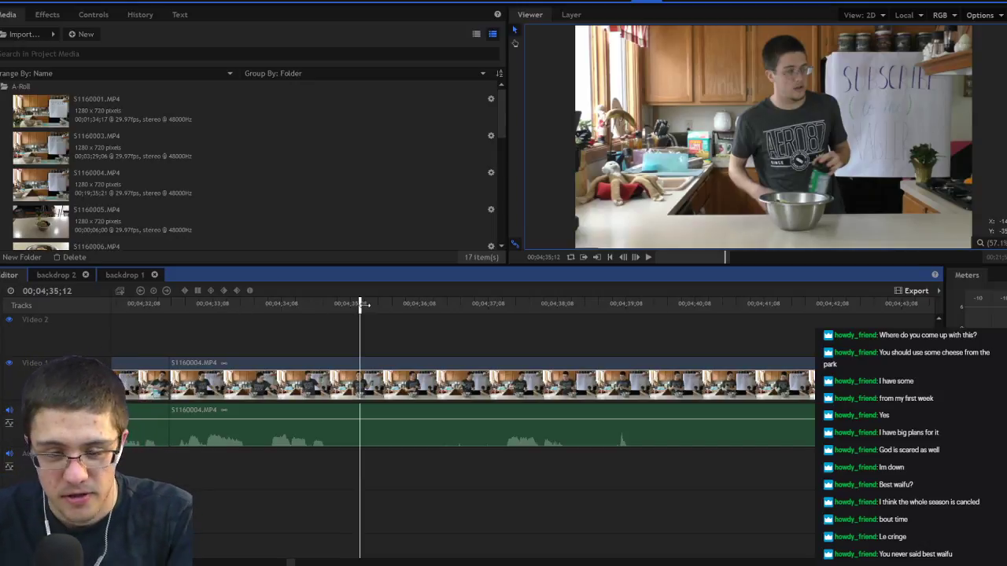
click(292, 306)
drag(292, 306, 340, 309)
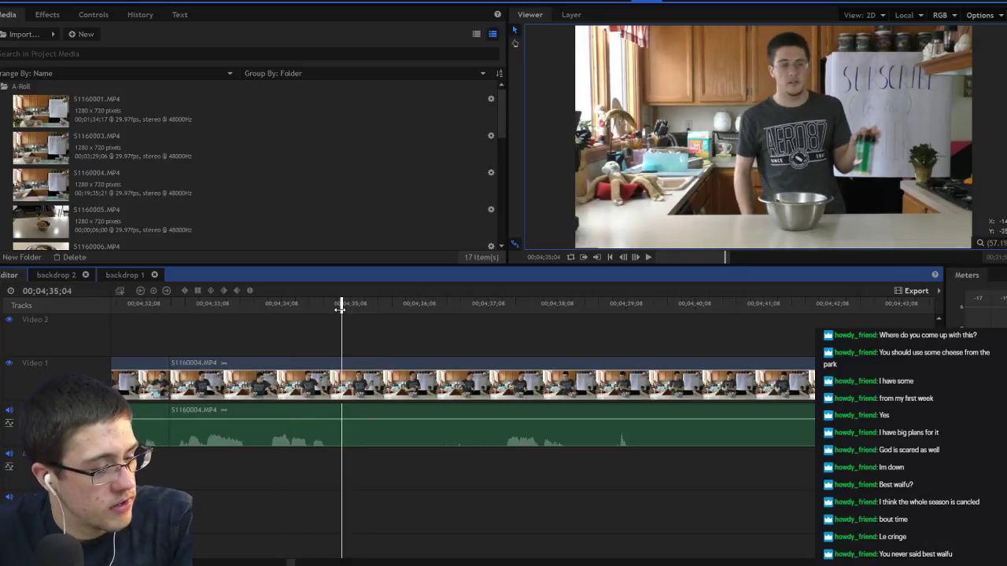
drag(344, 309, 345, 310)
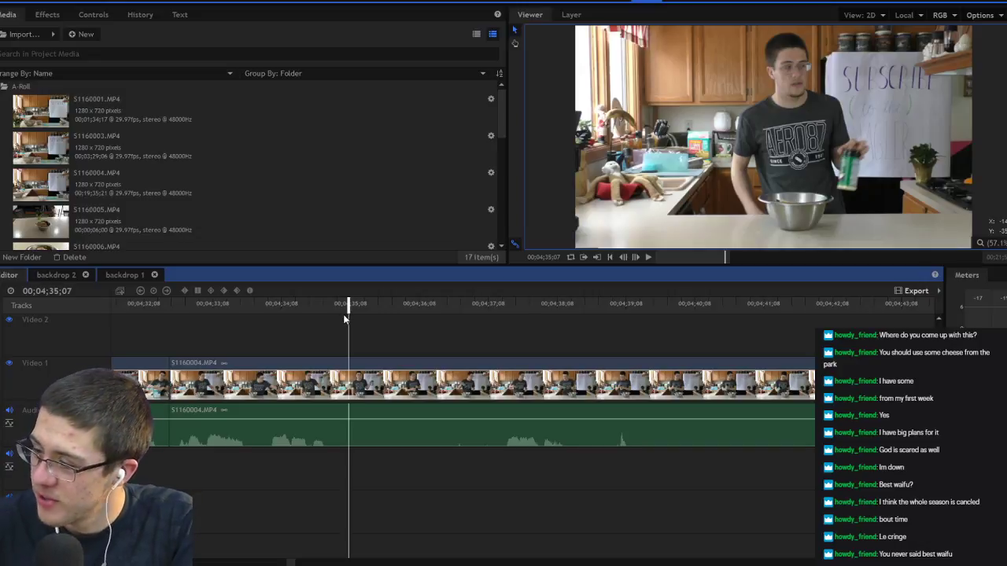
key(space)
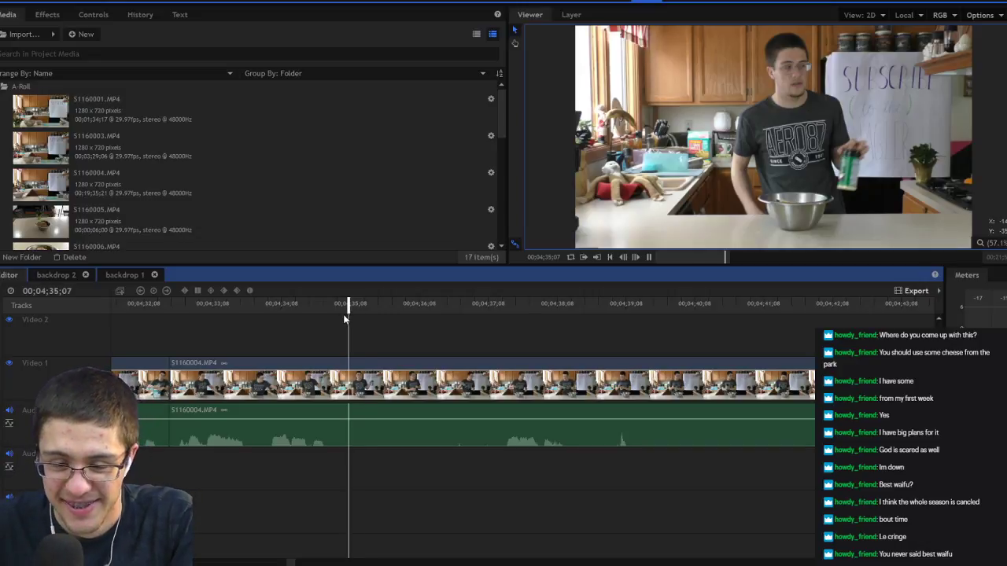
key(space)
click(348, 308)
key(ctrl+shift+d)
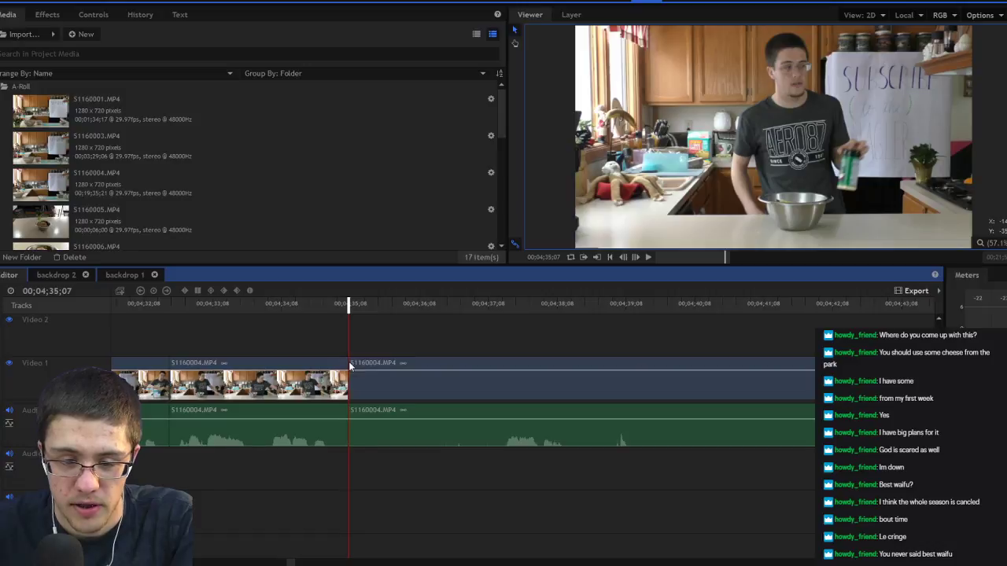
Step: Cut out the silent piece between 00;04;35;07 and the next speech, and ripple-delete the gap it leaves
click(497, 365)
click(467, 363)
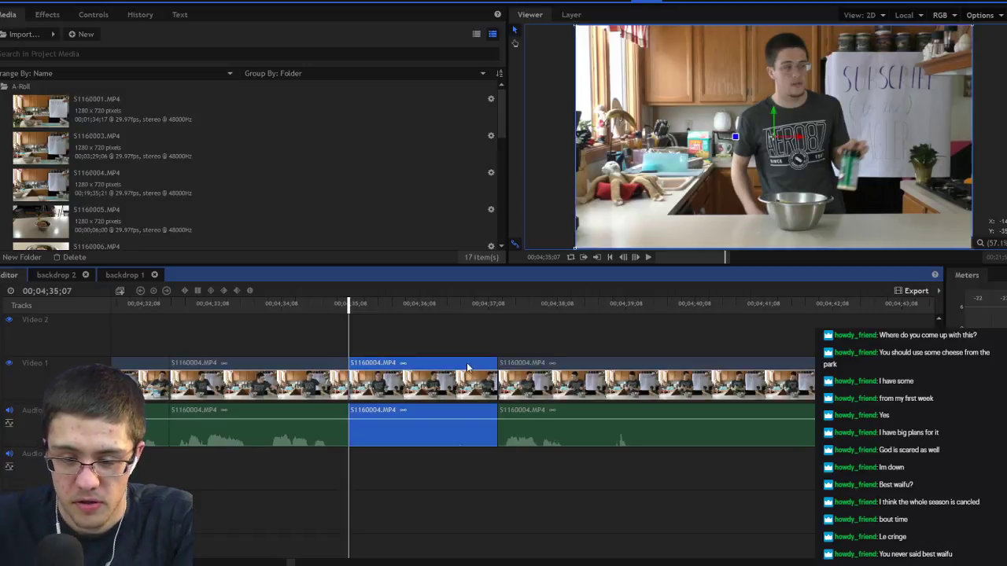
key(Delete)
right_click(466, 363)
click(489, 394)
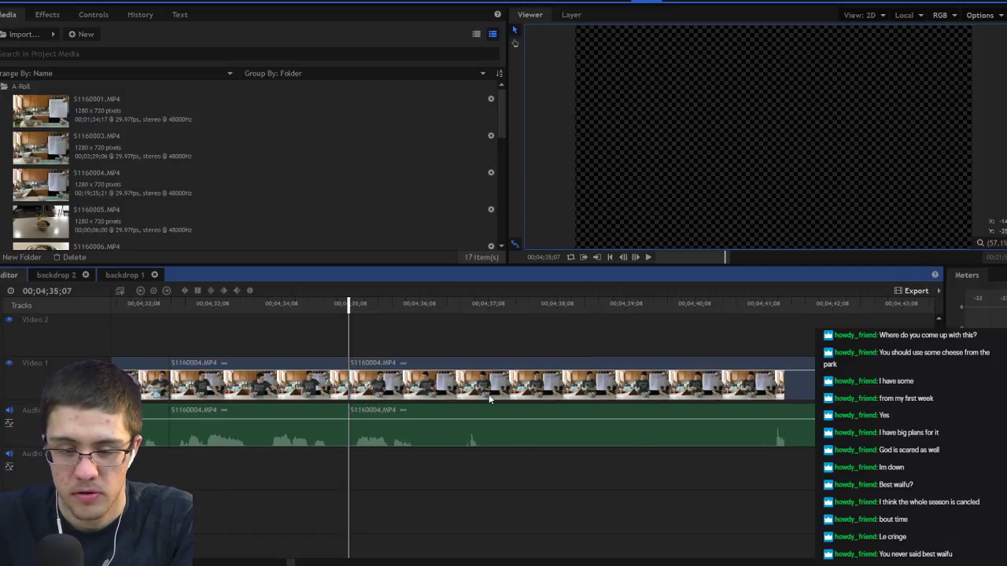
Step: Play back the footage across the join at 00;04;35;07 and through the cheese-shaking part that follows
click(311, 303)
key(space)
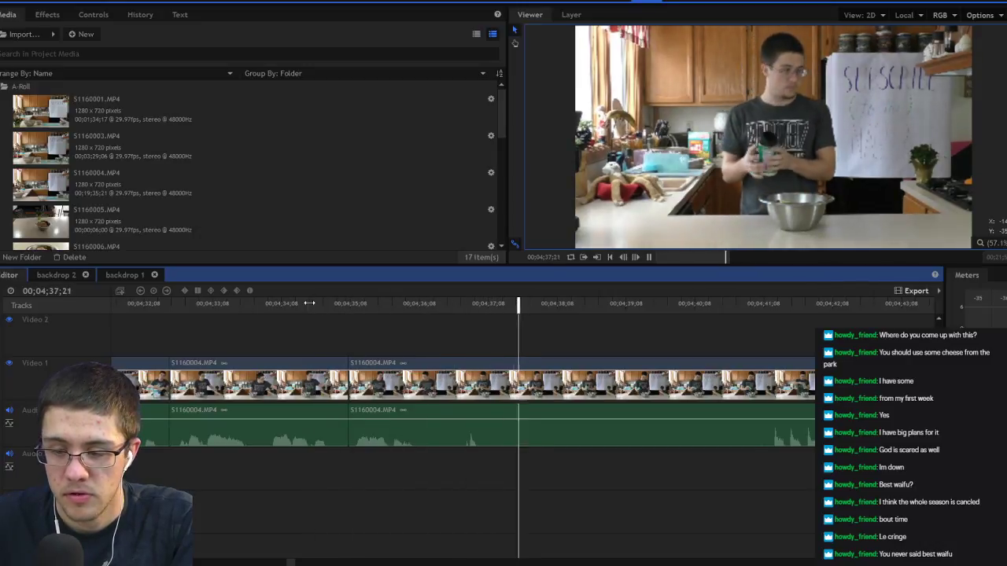
click(765, 303)
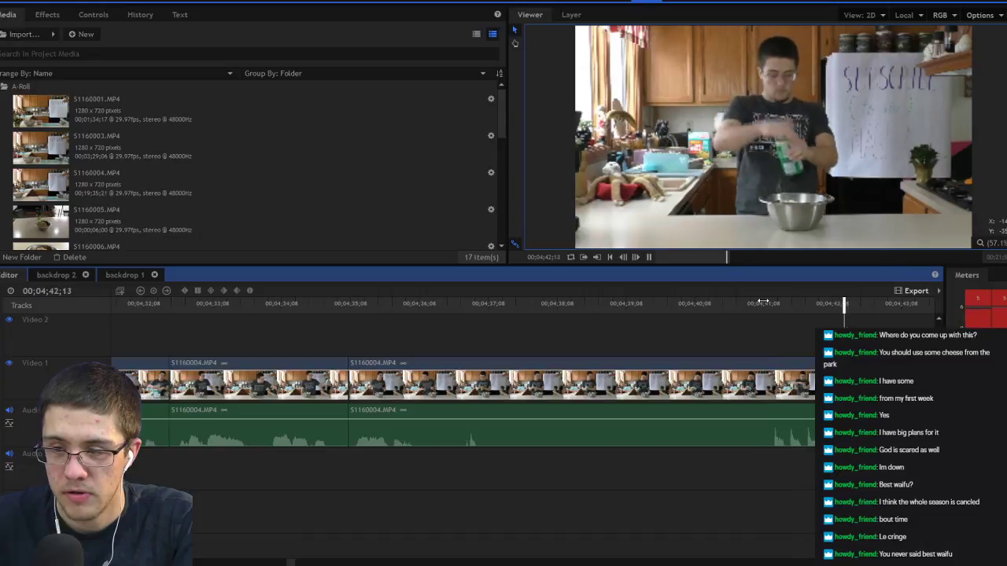
key(space)
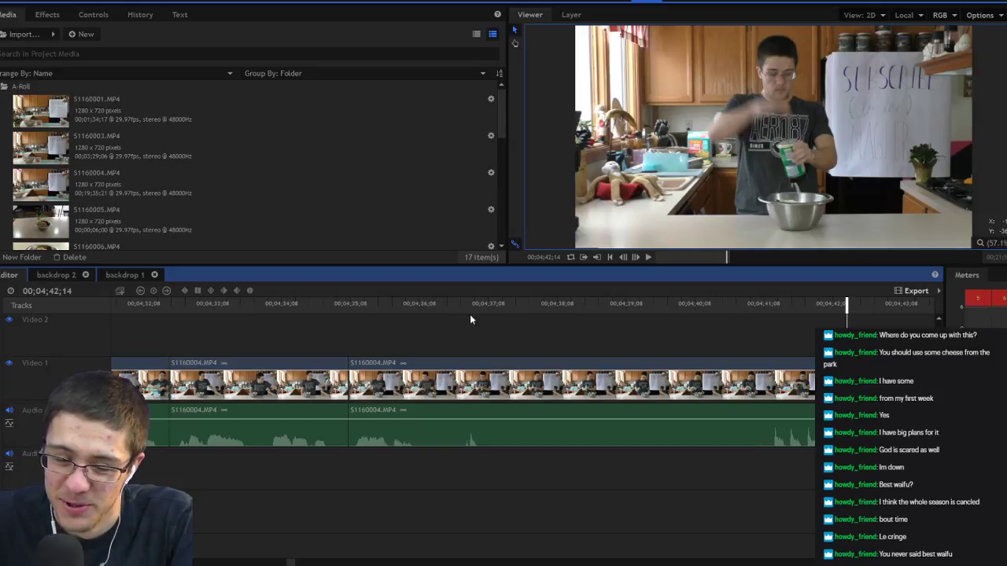
click(402, 301)
key(space)
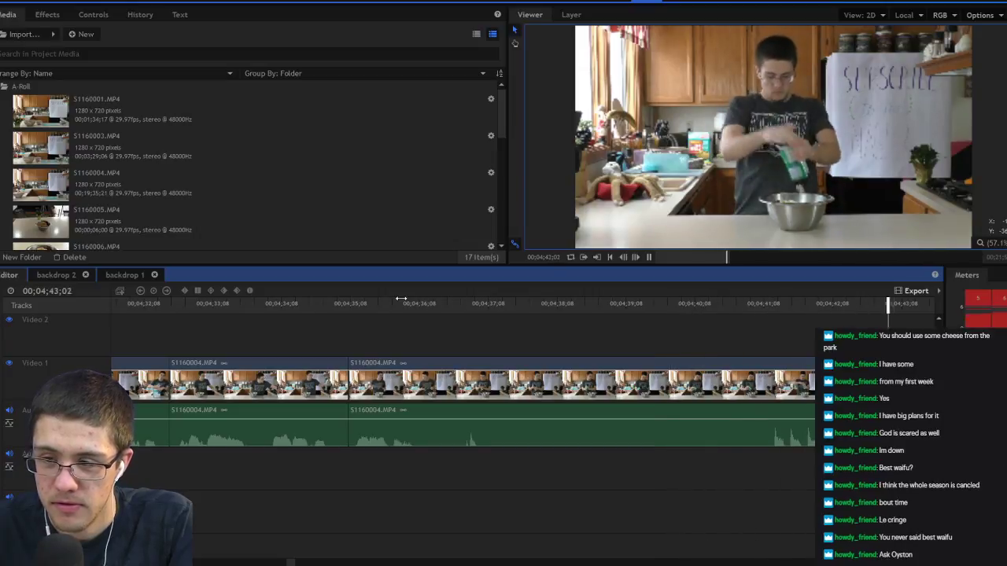
key(space)
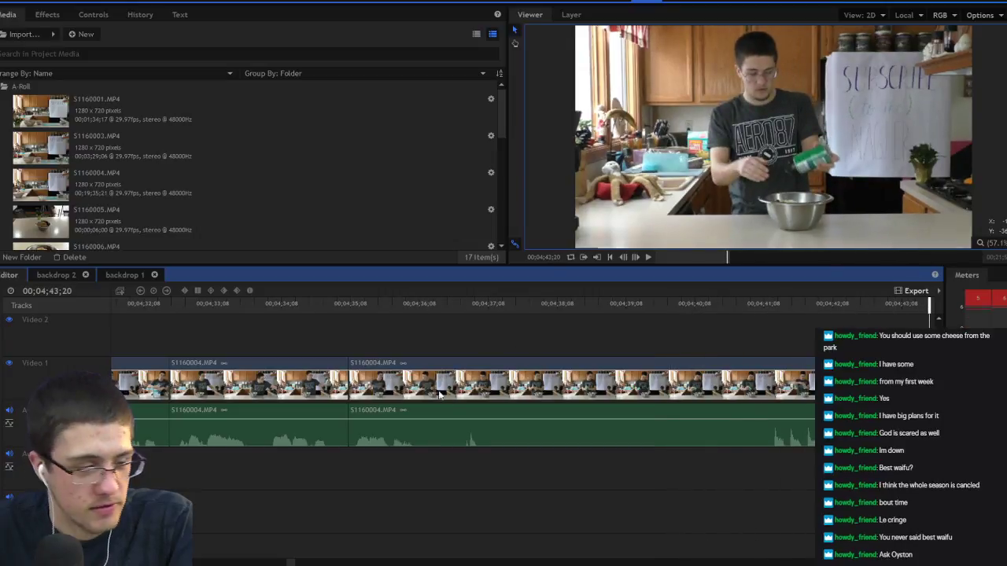
Step: Review the footage from about 00;04;43 and split the clip after the spoken phrase, at 00;04;46;07
scroll(354, 374, down, 5)
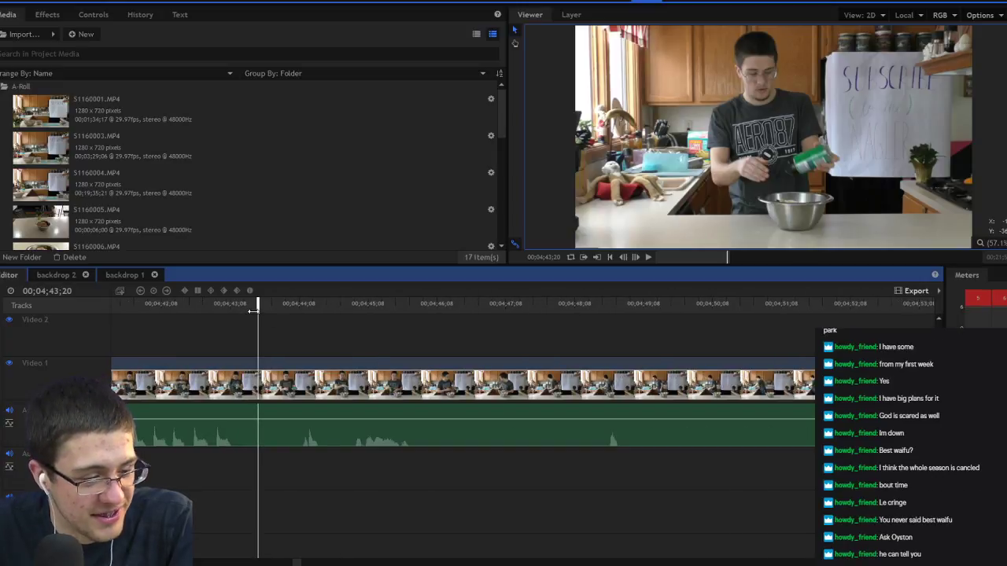
drag(251, 310, 237, 310)
key(space)
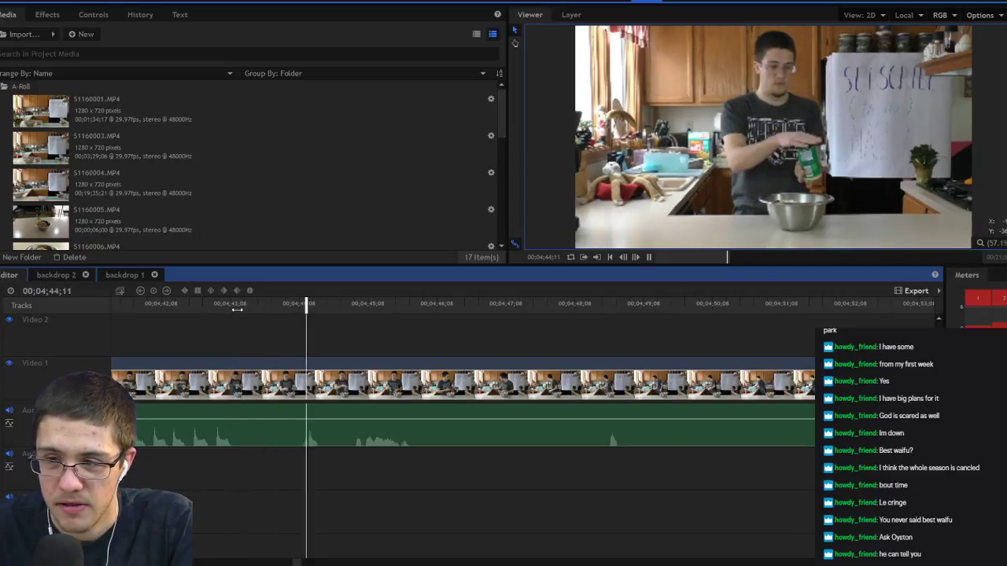
key(space)
drag(442, 307, 433, 309)
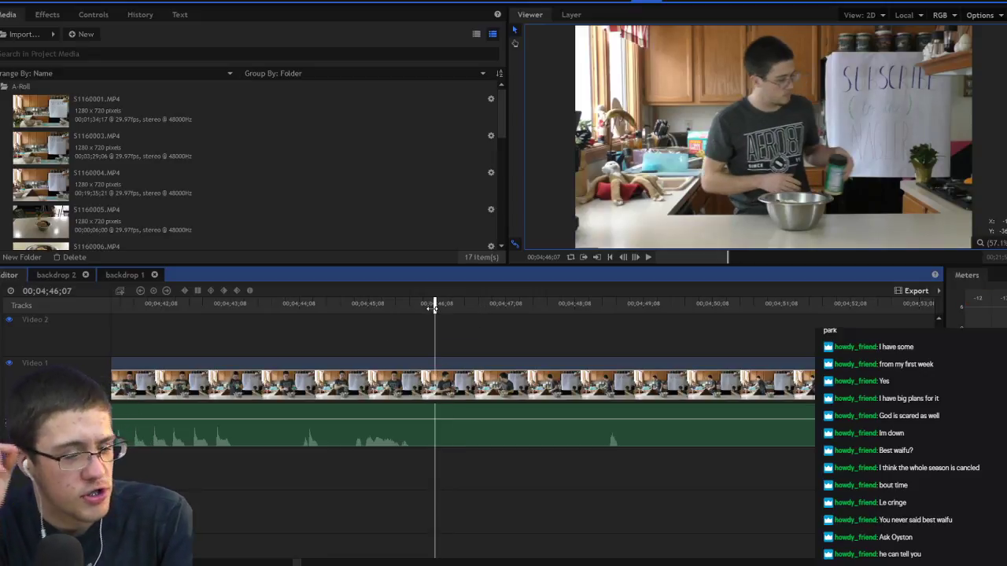
key(ctrl+d)
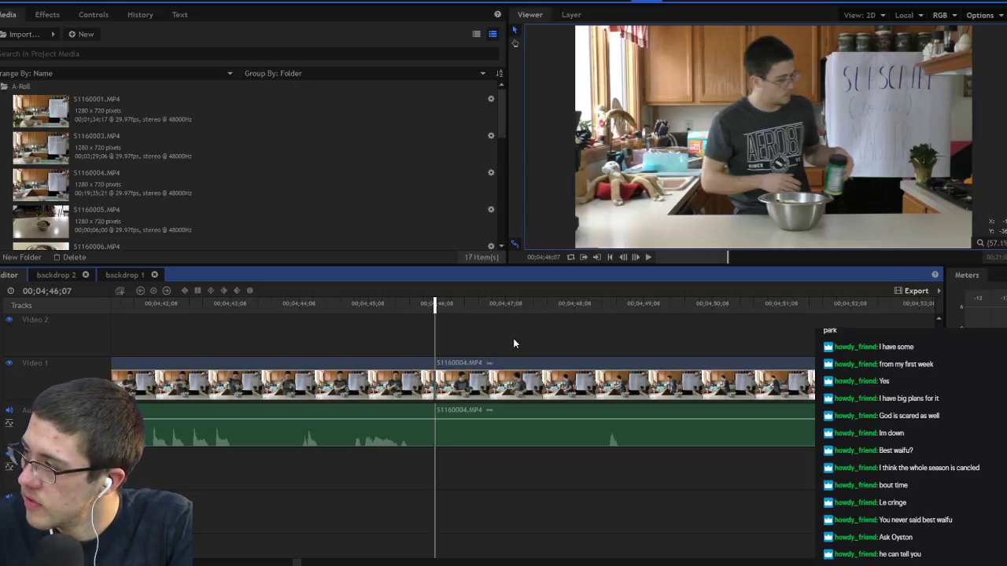
Step: Play the footage before and after the split at 00;04;46;07 to judge which part to remove
click(590, 306)
key(space)
key(space)
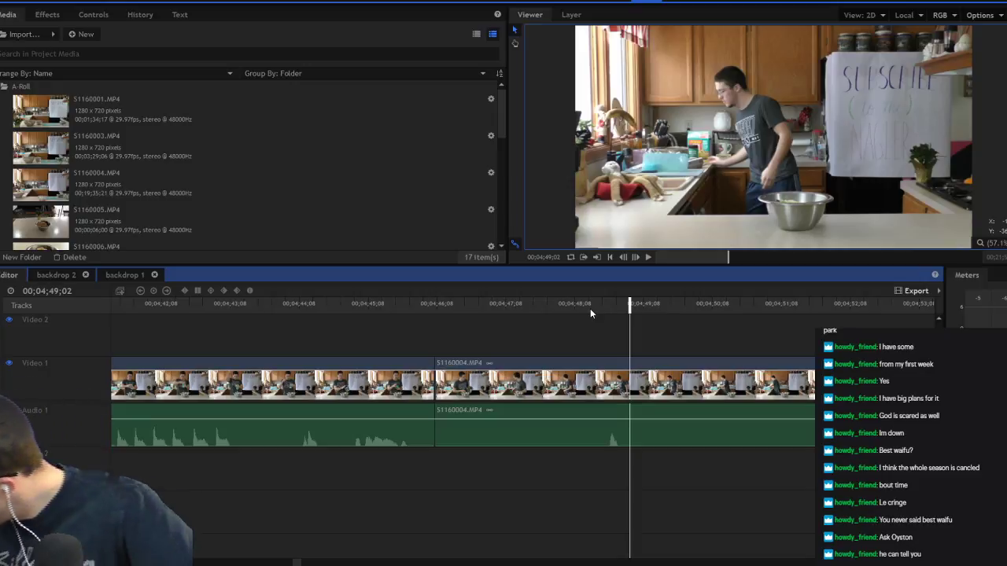
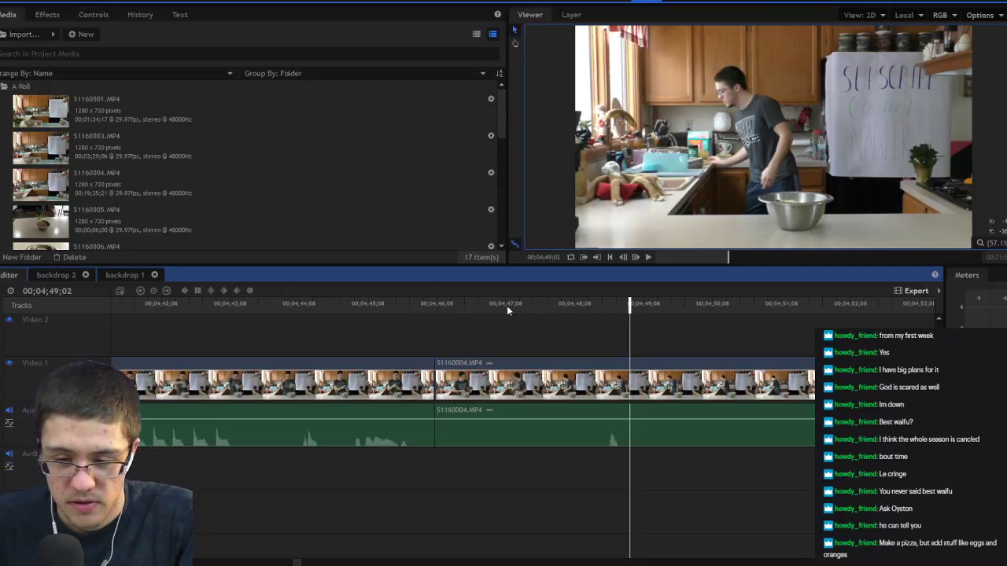
click(457, 303)
key(space)
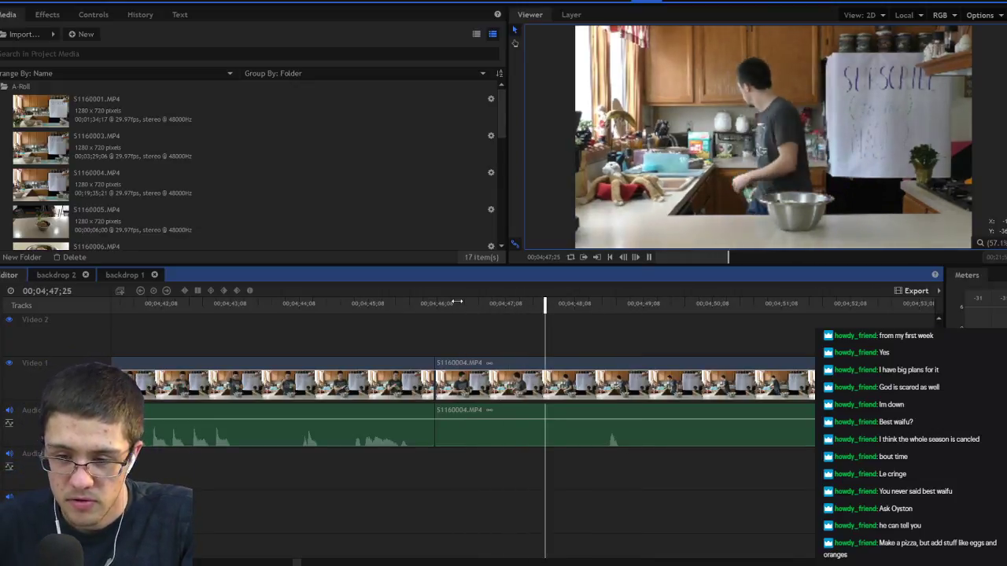
key(space)
click(354, 305)
key(space)
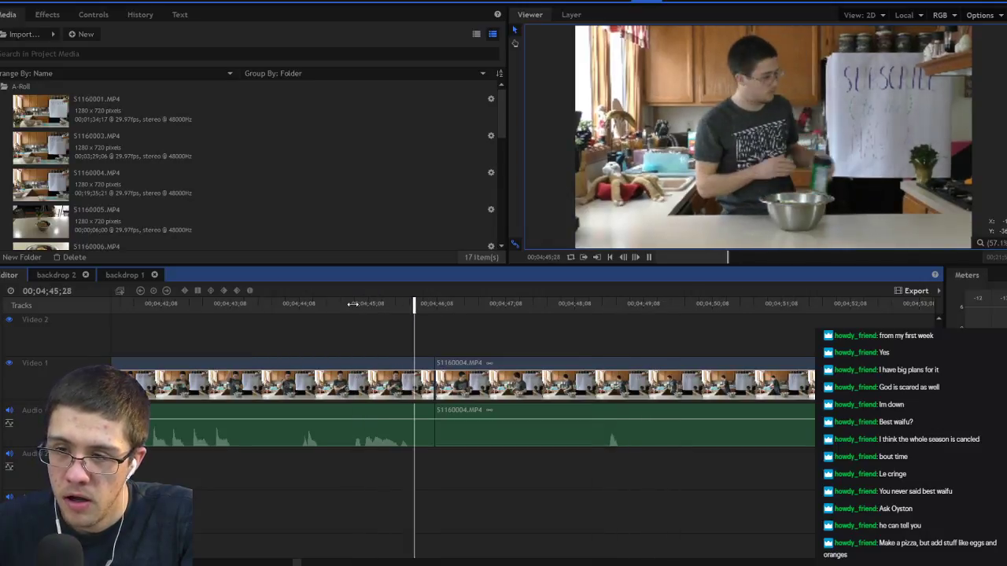
key(space)
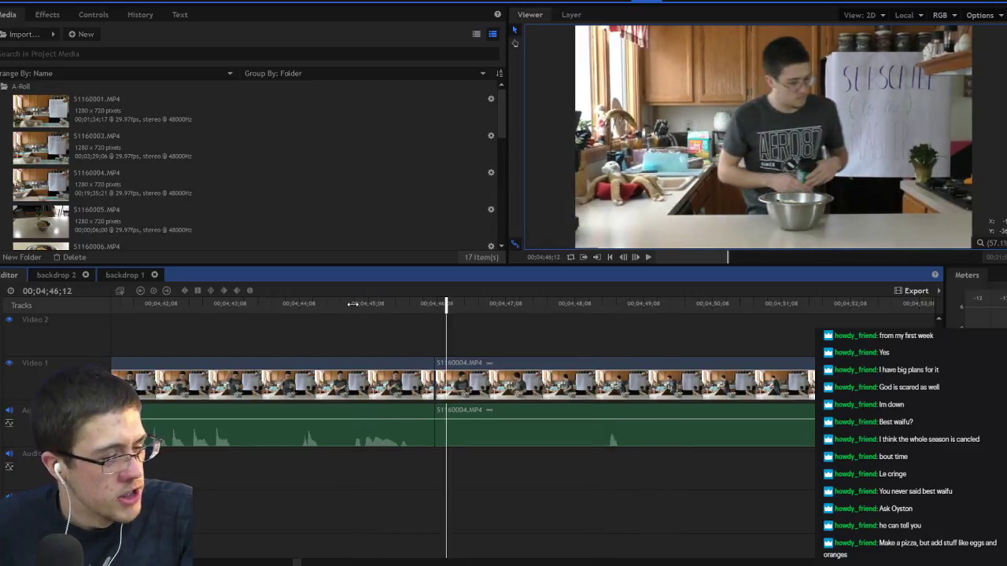
Step: Split the S1160004.MP4 clip just before the next speech, at 00;05;12;14, and delete the silent piece that precedes the split
scroll(509, 390, down, 5)
scroll(481, 366, down, 4)
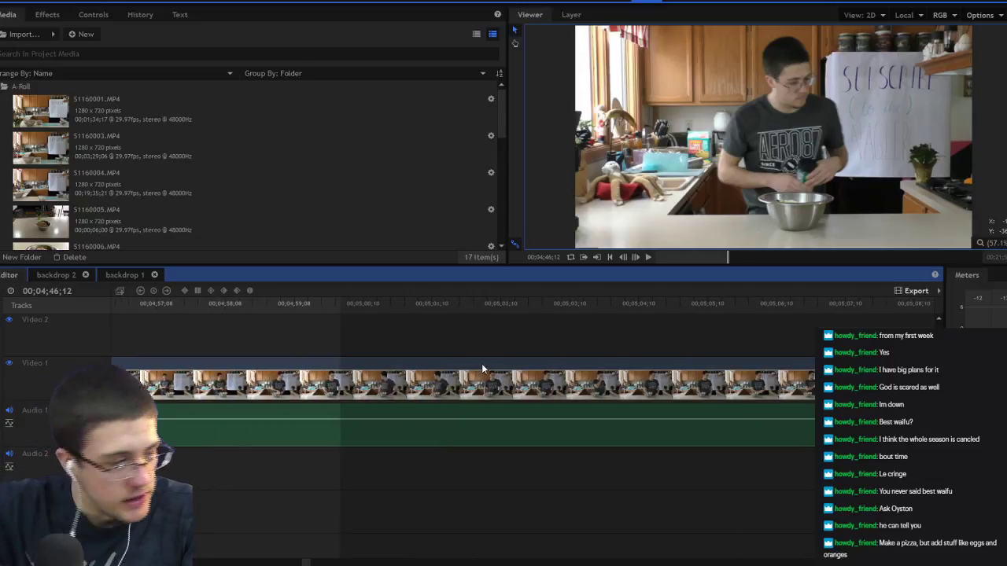
scroll(482, 366, down, 3)
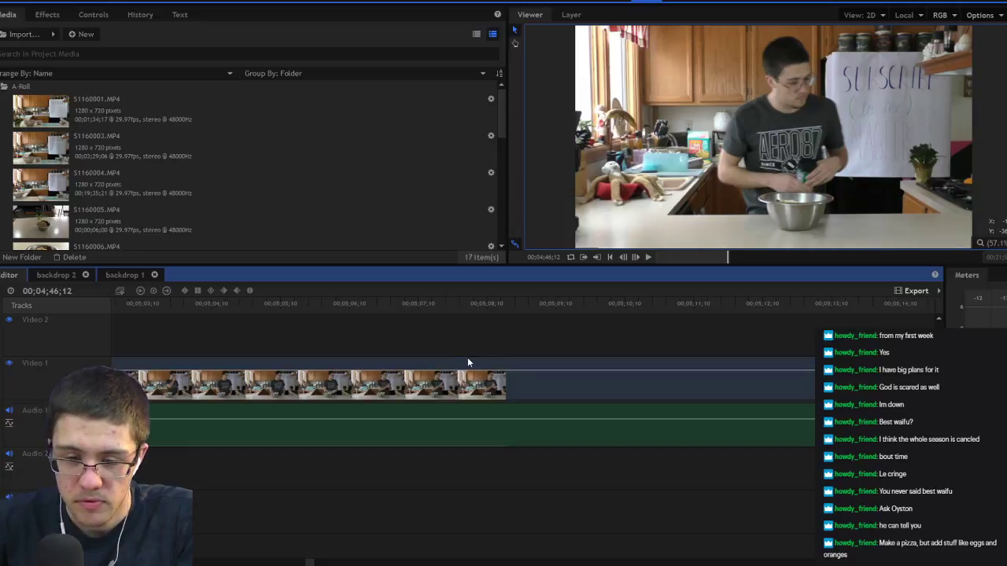
scroll(450, 344, down, 3)
click(344, 307)
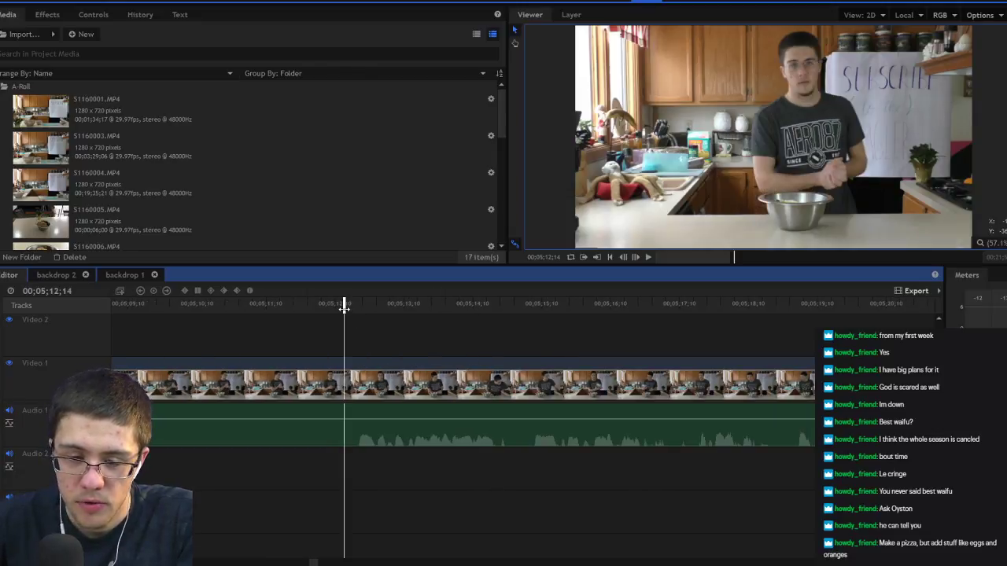
click(344, 365)
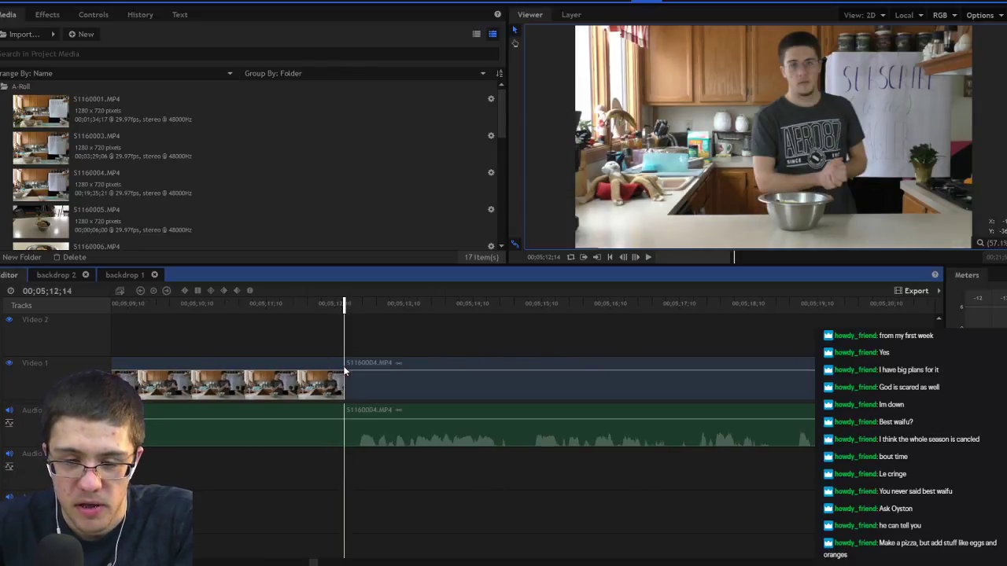
click(310, 362)
key(Delete)
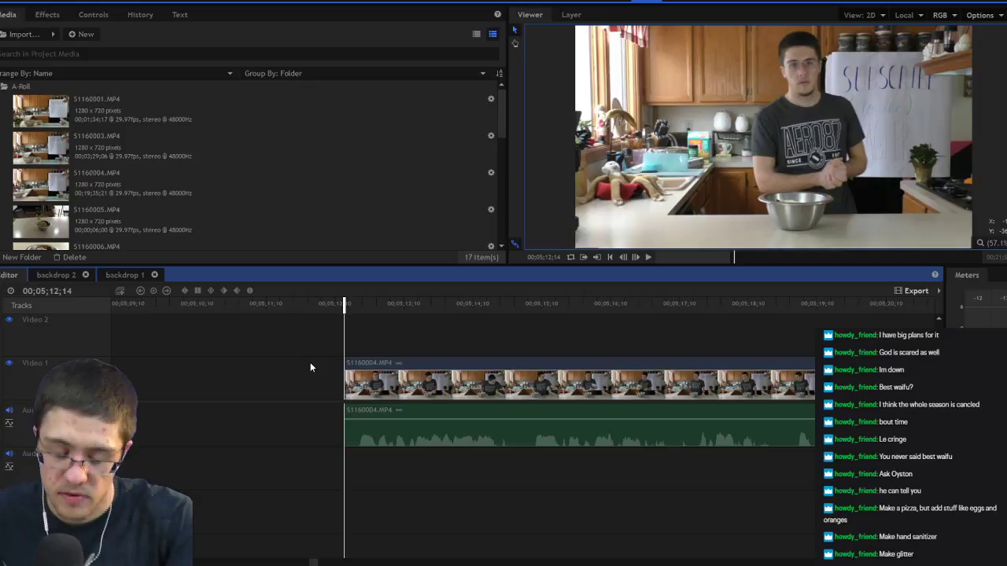
Step: Play the footage from 00;05;12;14 to about 00;05;24;27 to judge which part of the bag-opening to remove
key(space)
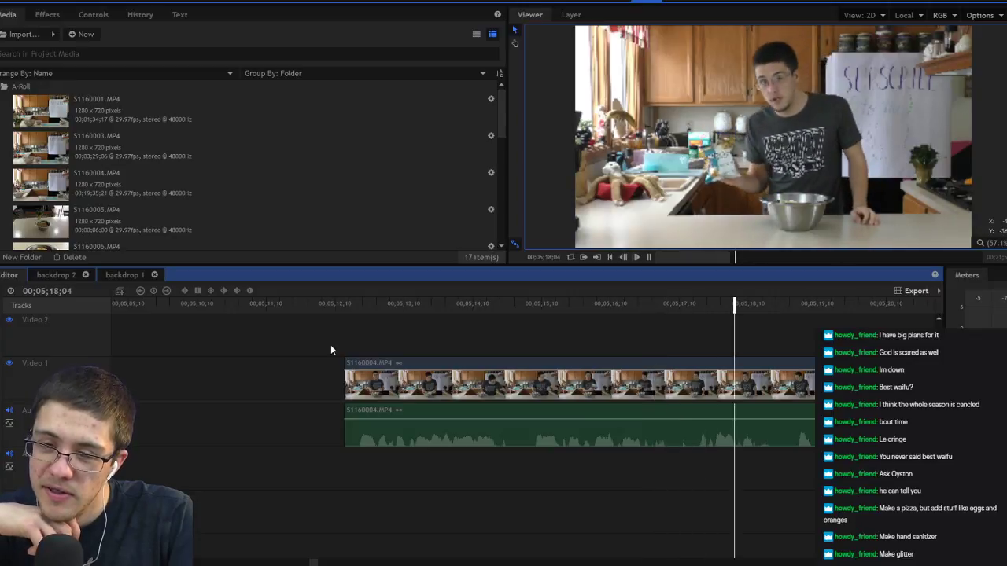
key(space)
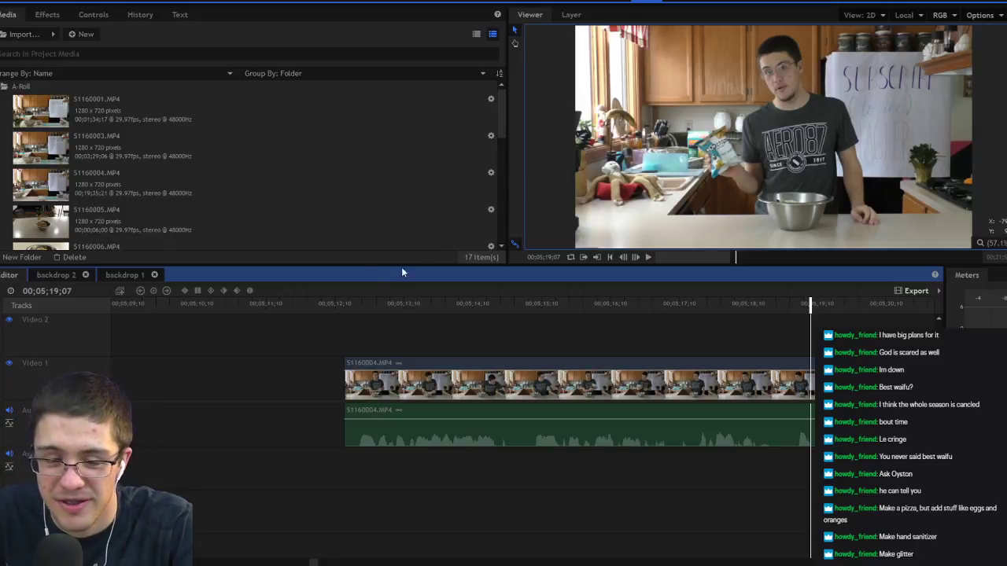
click(341, 304)
key(space)
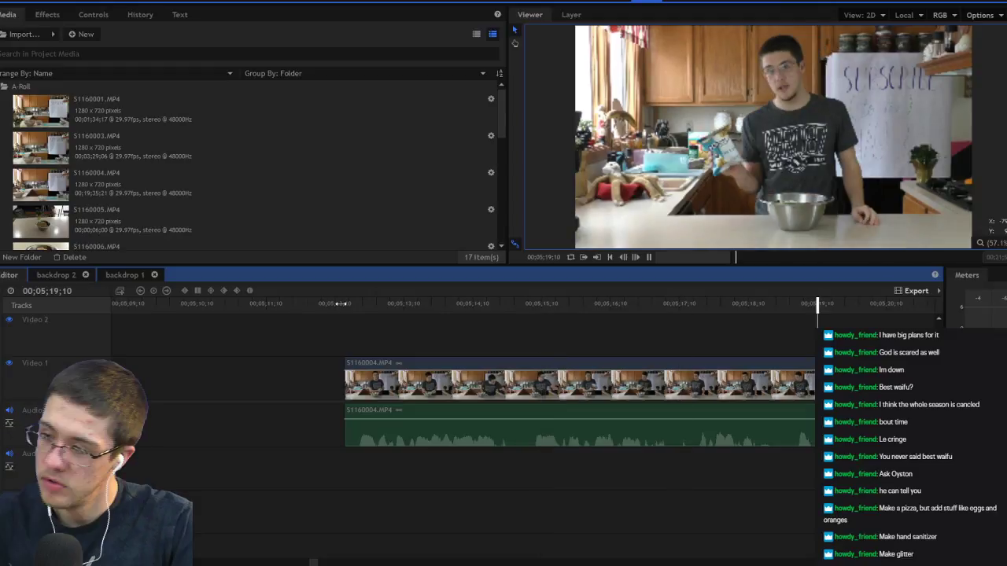
key(space)
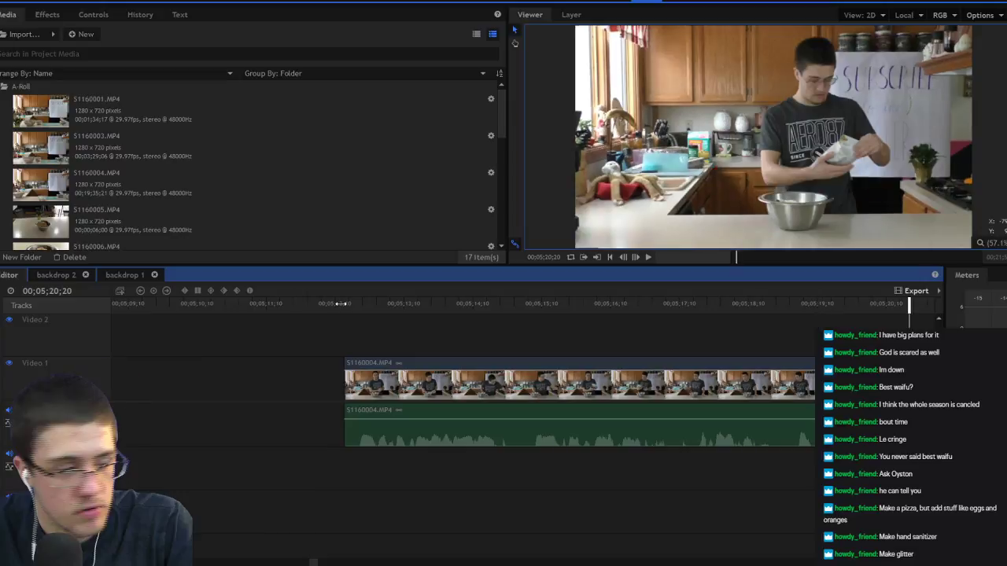
key(space)
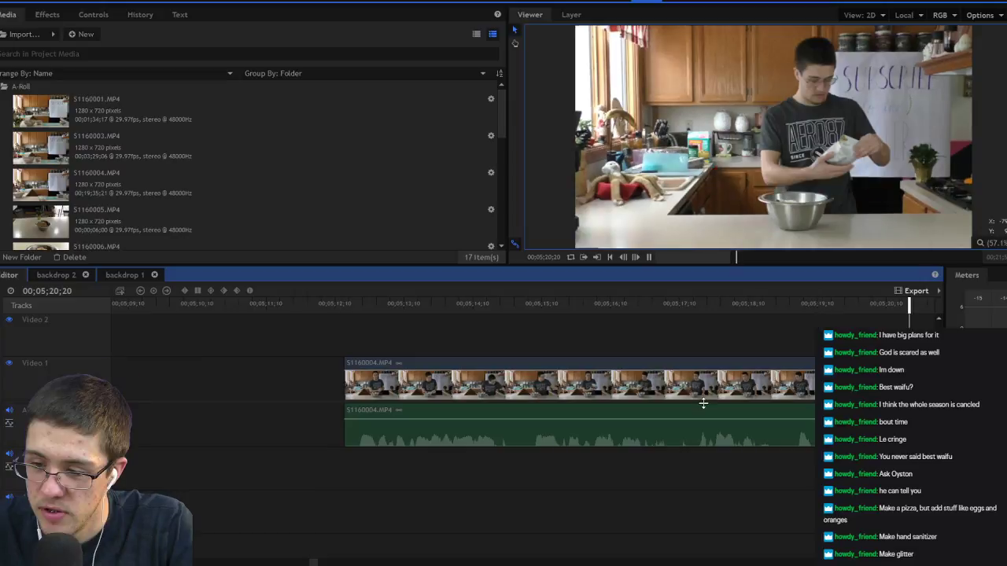
key(space)
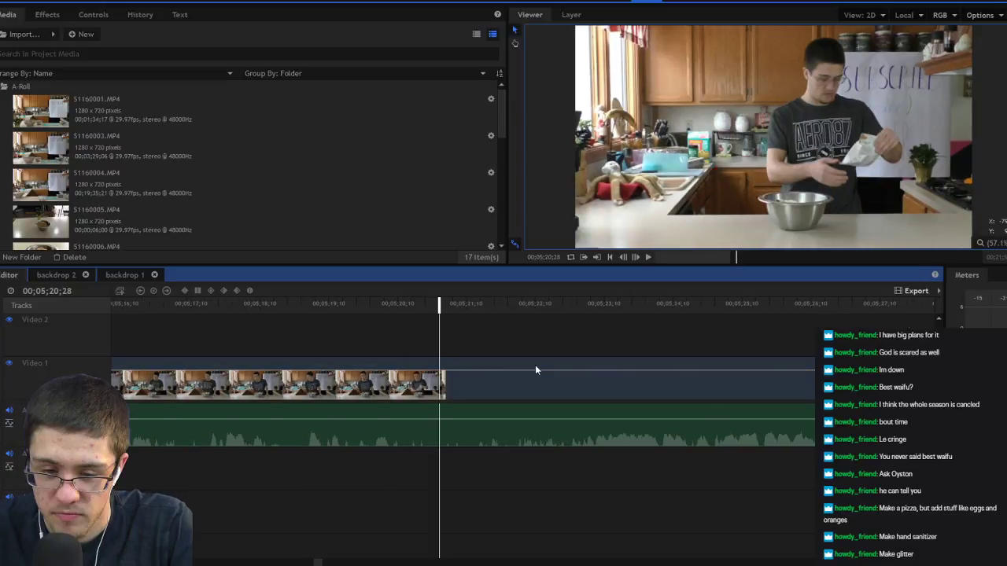
key(space)
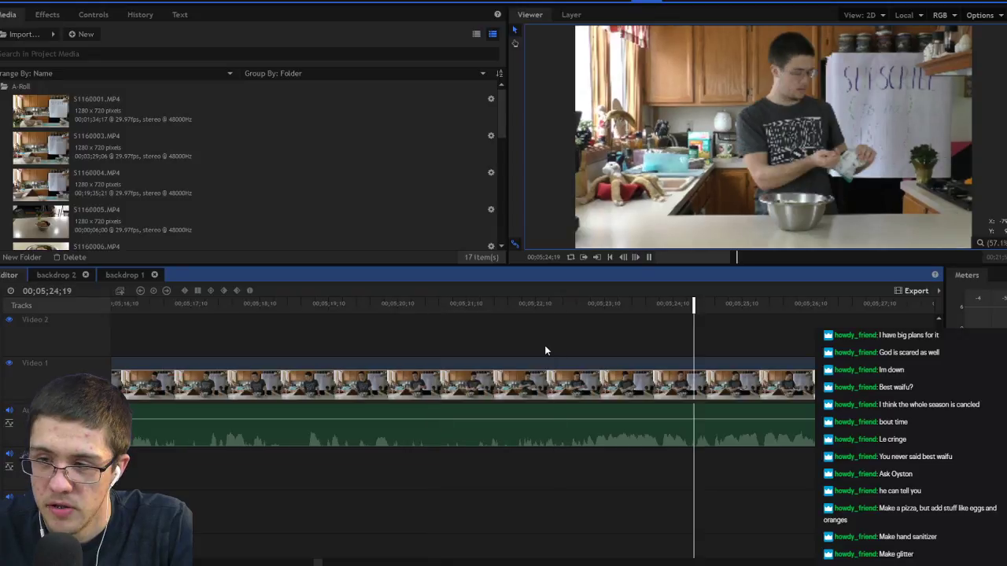
key(space)
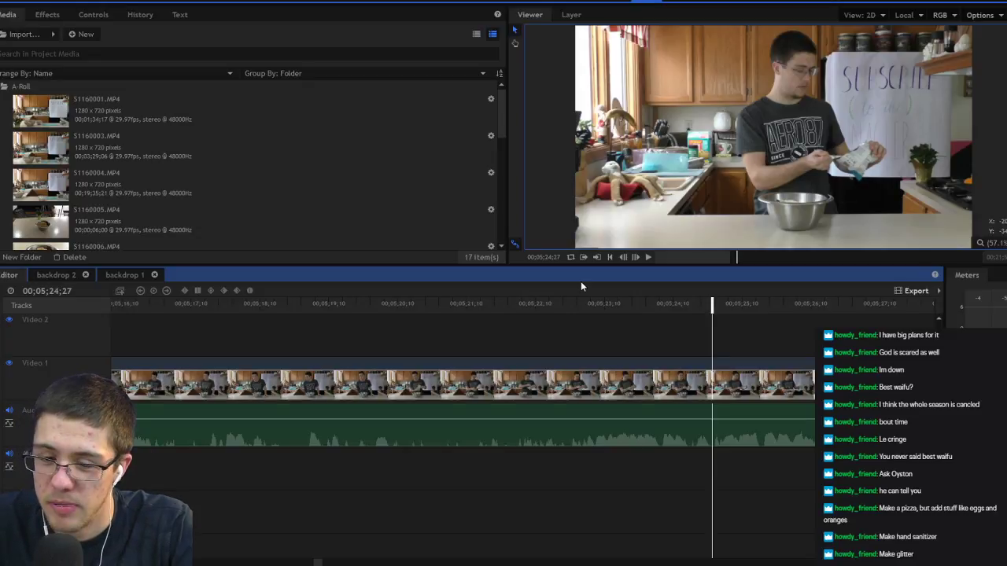
Step: Cut out the piece between about 00;05;20;21 and 00;05;23;03, and ripple-delete the gap it leaves
drag(472, 304, 334, 305)
key(space)
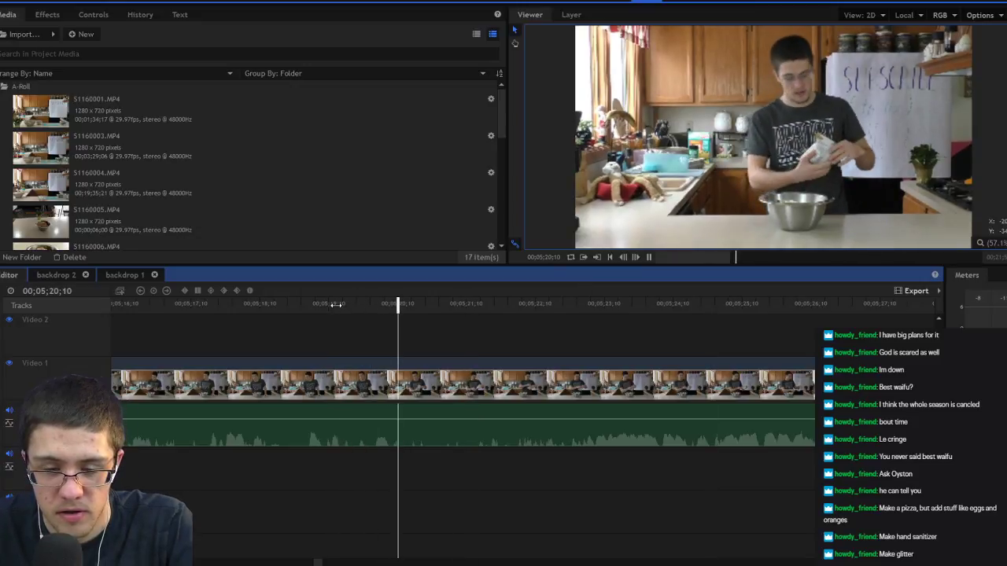
key(ctrl+shift+d)
click(517, 303)
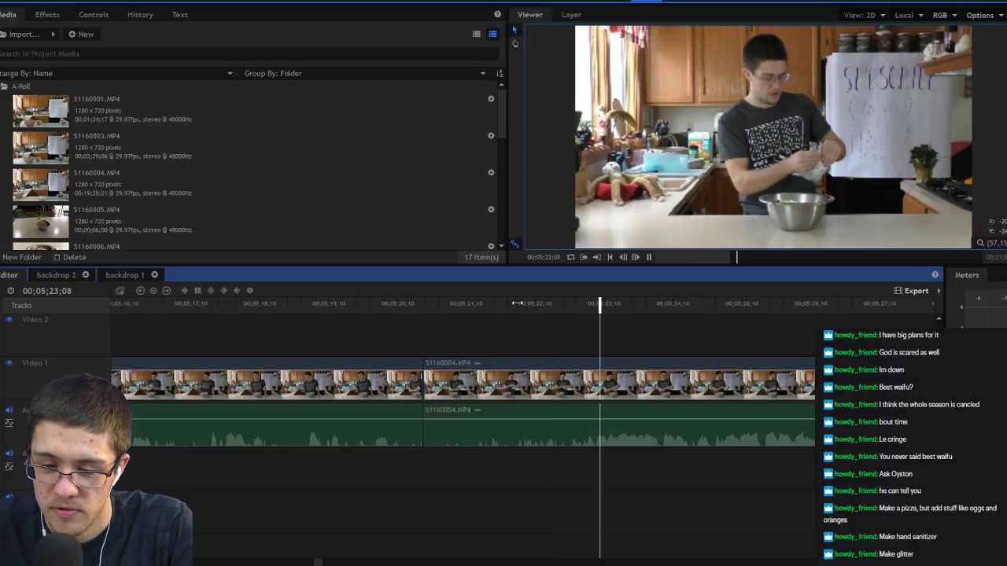
key(space)
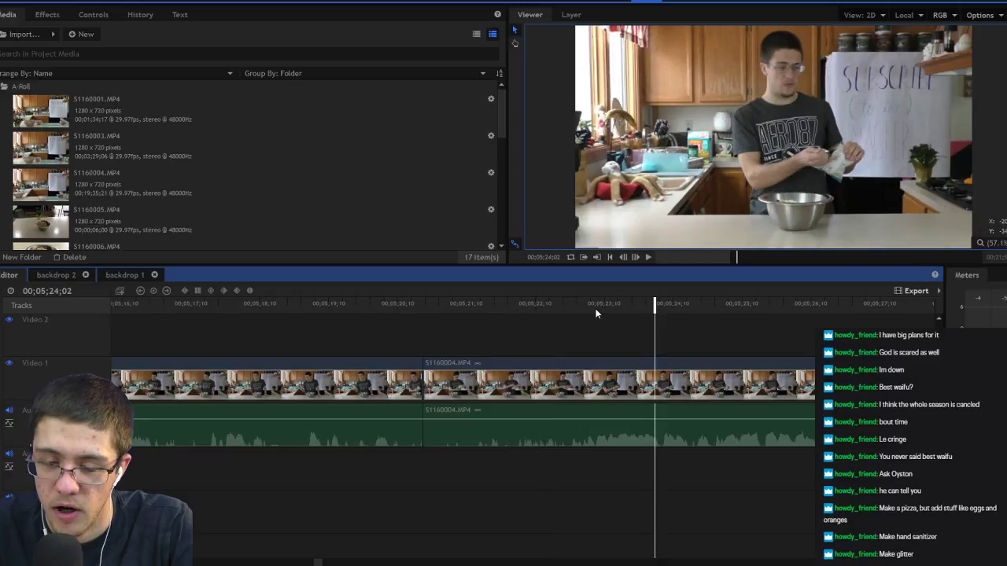
click(588, 307)
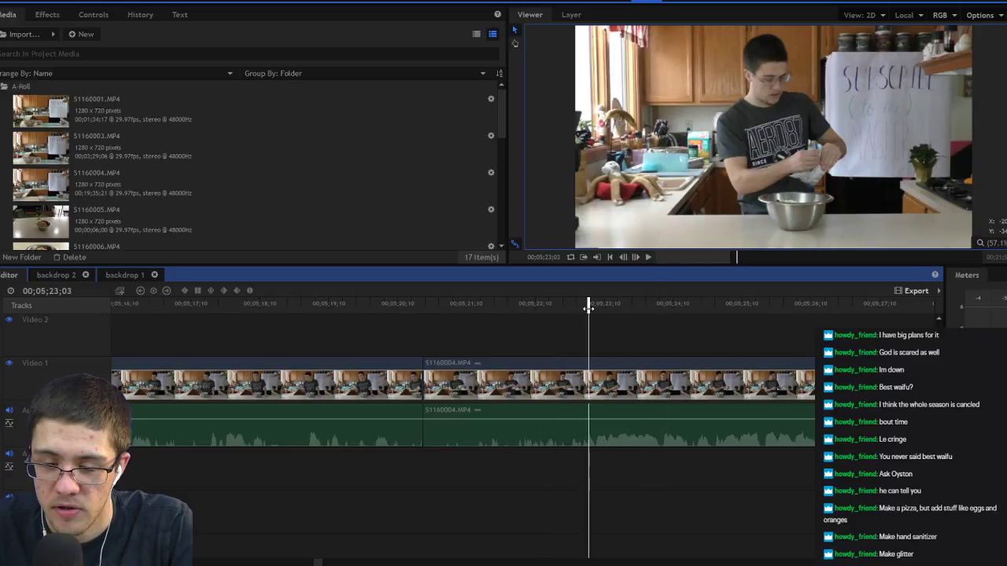
key(ctrl+shift+d)
click(568, 366)
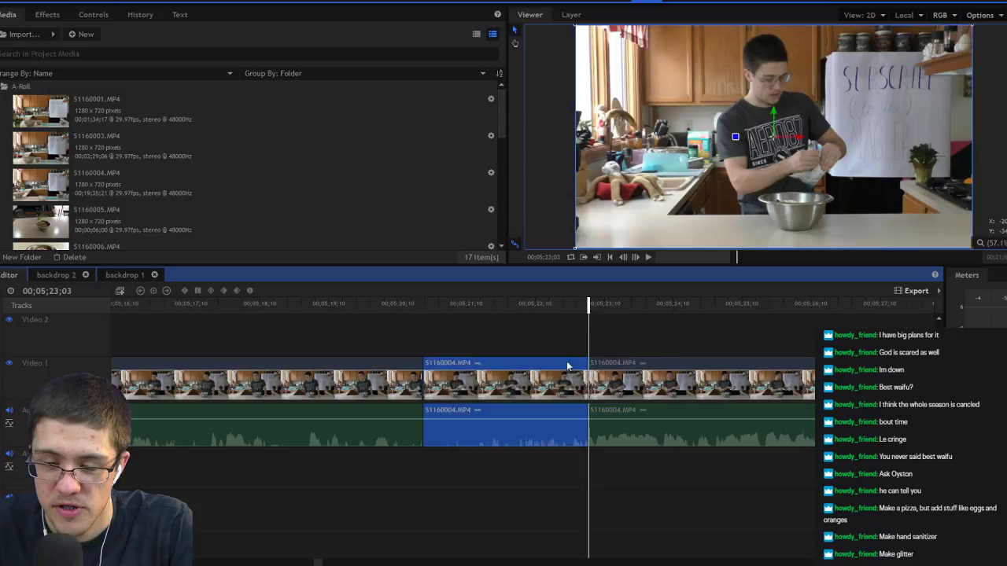
right_click(567, 366)
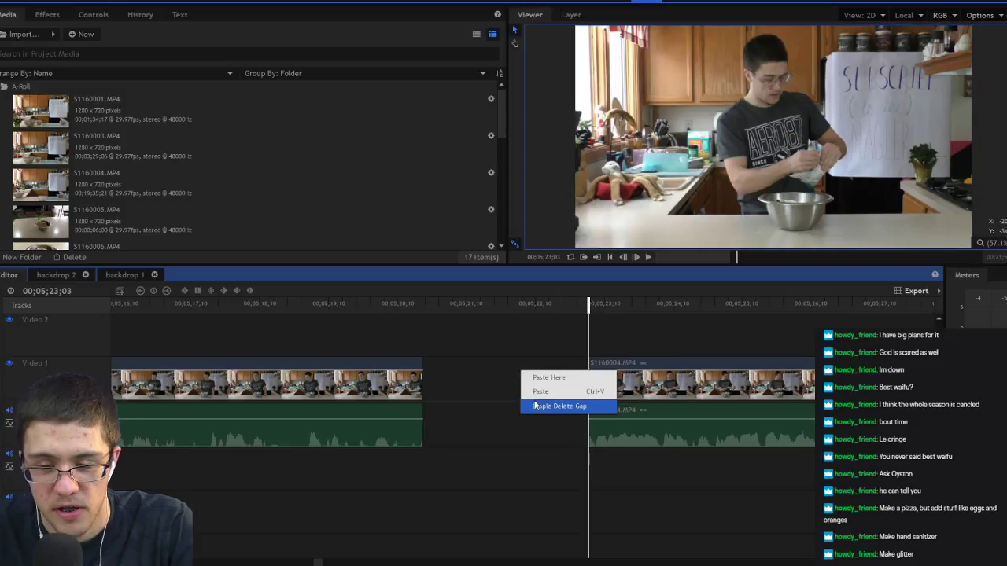
click(554, 404)
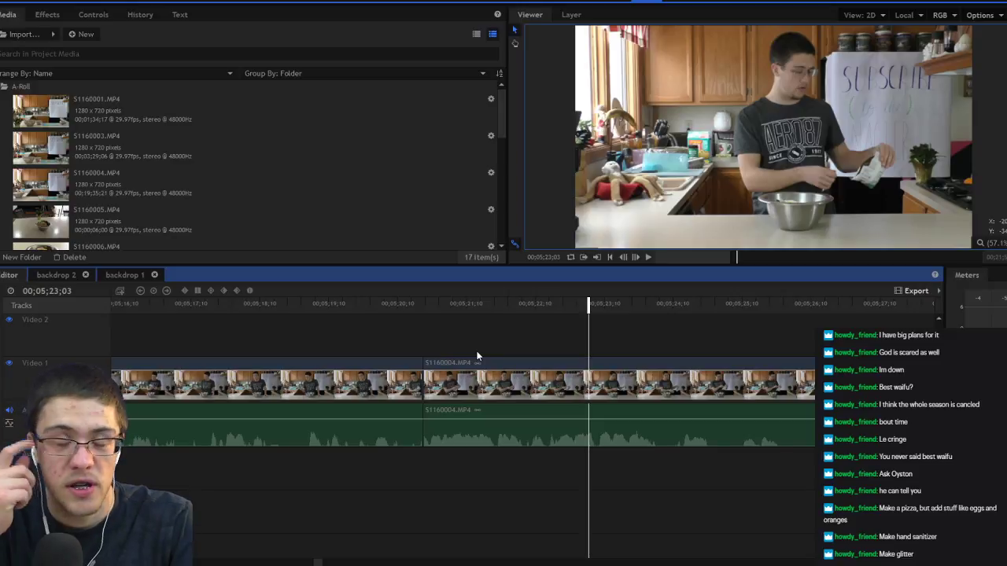
Step: Play the footage across the join near 00;05;20;21 and onward, and split the clip at 00;05;33;20
click(418, 305)
key(space)
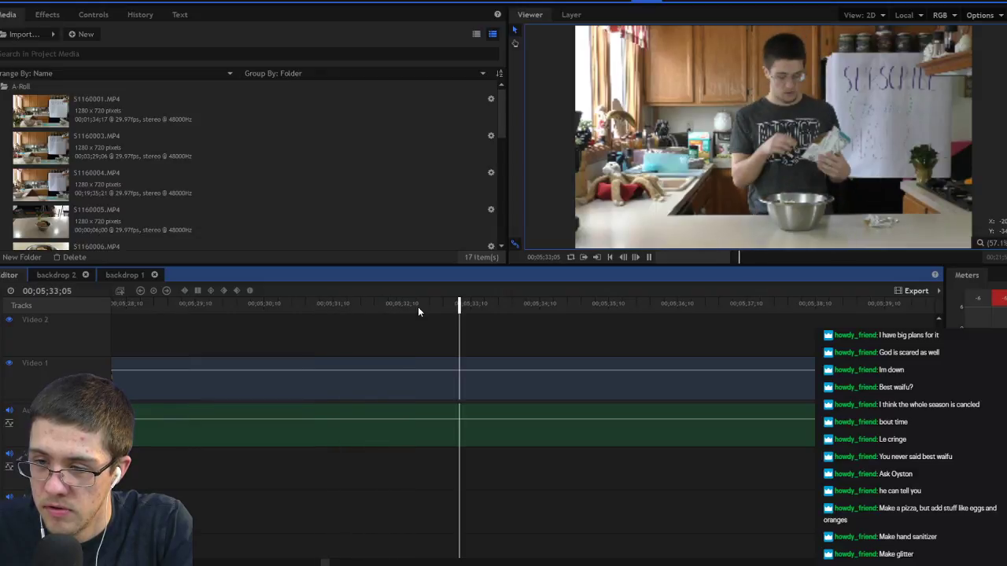
key(space)
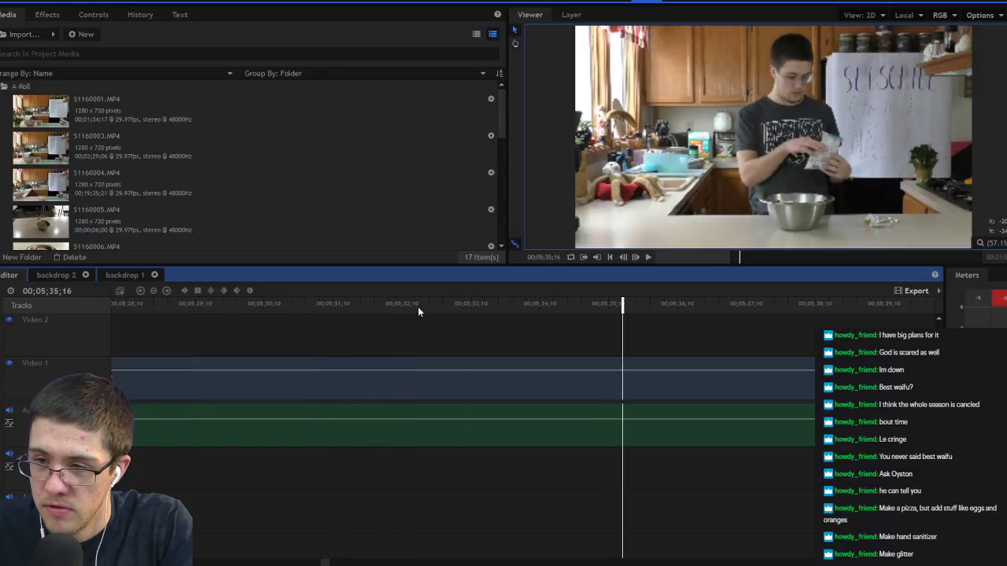
click(400, 304)
key(space)
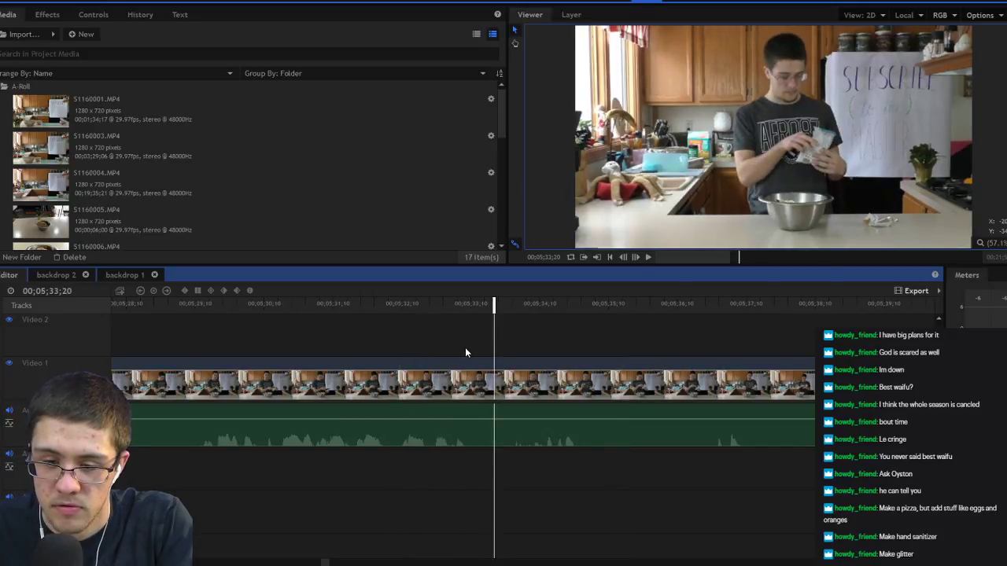
key(ctrl+shift+d)
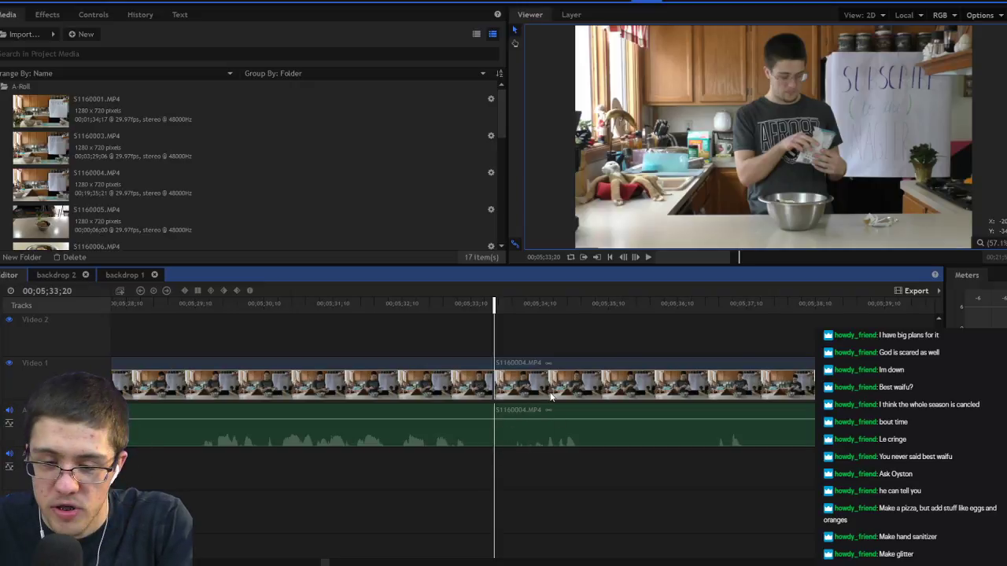
Step: Play back the footage between about 00;05;25 and 00;05;29;10 to examine the quiet stretch before the next speech
scroll(551, 397, left, 5)
click(678, 304)
key(space)
click(684, 305)
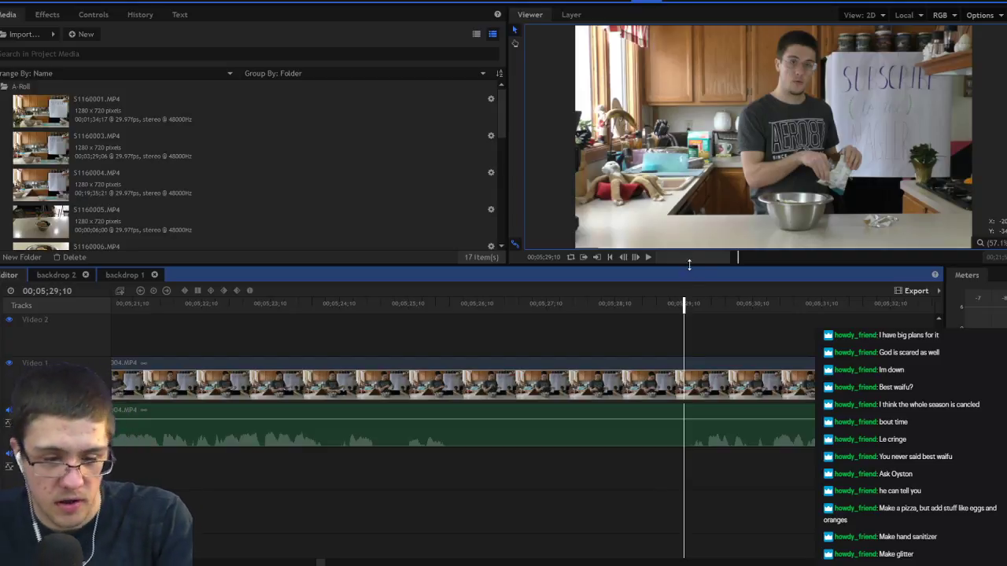
key(space)
click(371, 303)
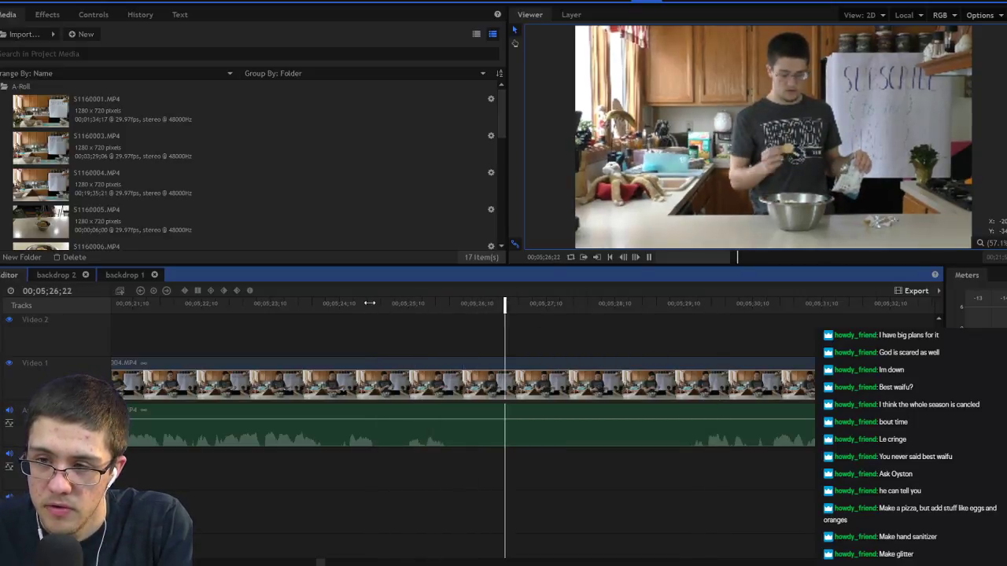
key(space)
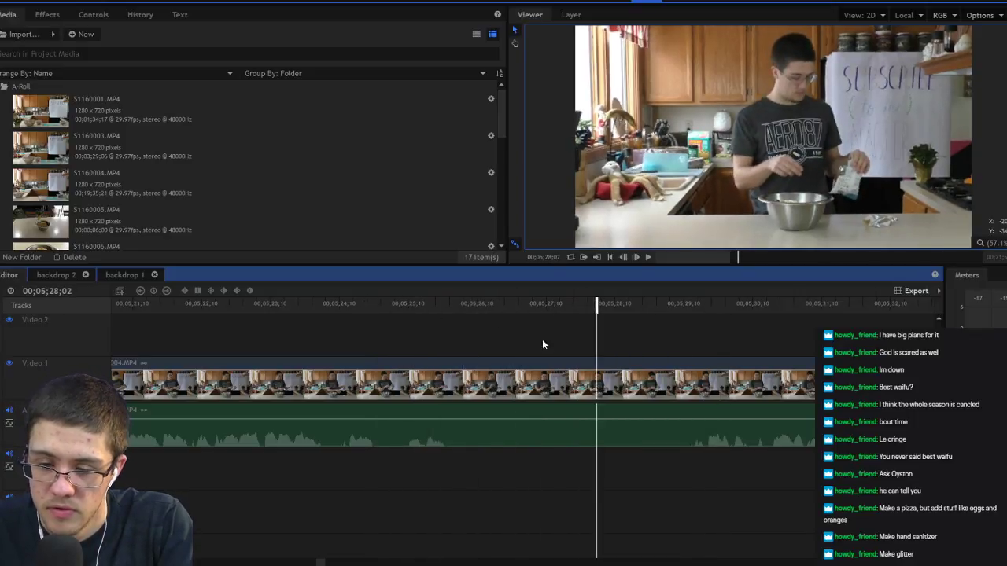
key(space)
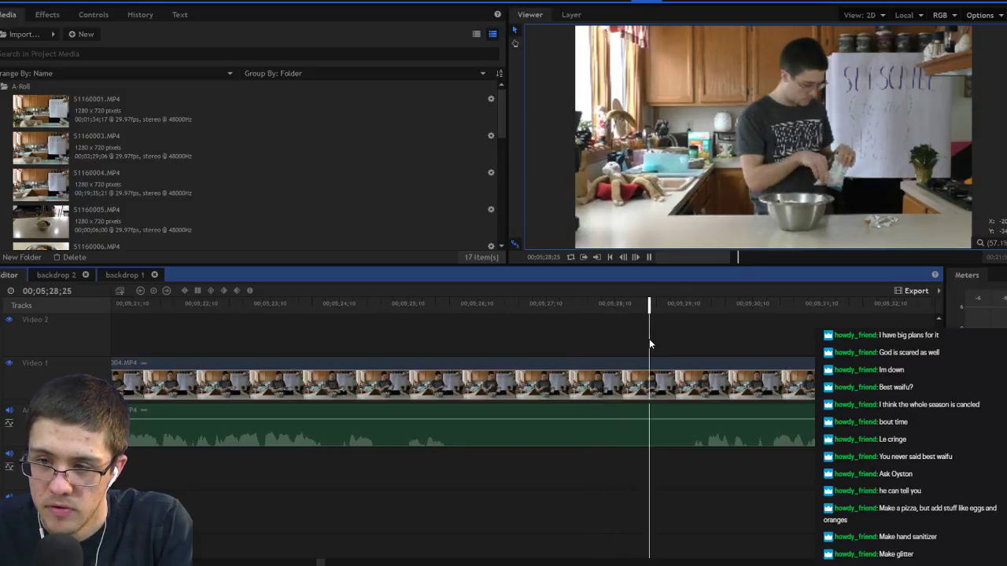
key(space)
Step: Replay the quiet stretch around 00;05;28 to pinpoint where it should be cut, and split the clip at 00;05;28;02
click(603, 307)
key(space)
key(space)
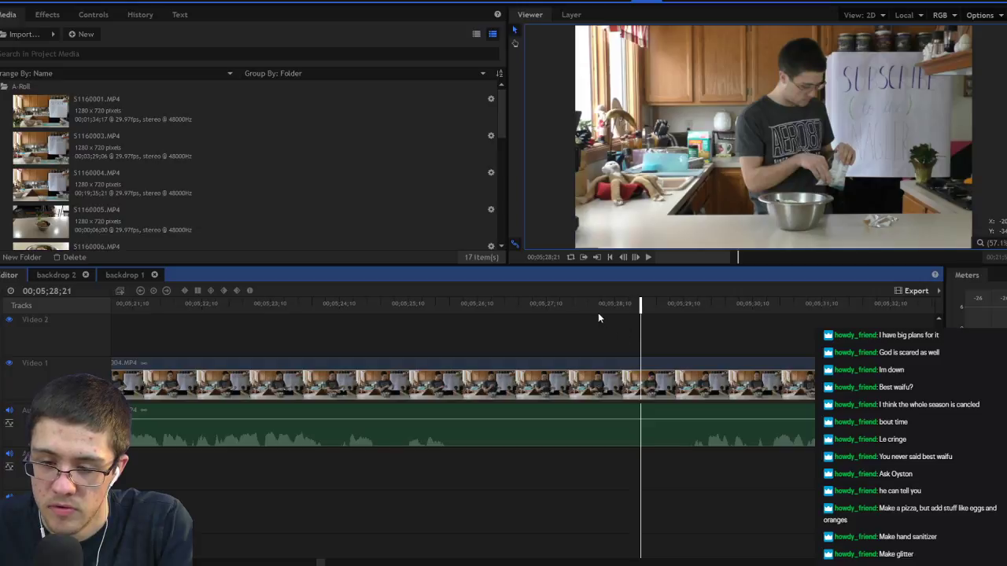
click(596, 309)
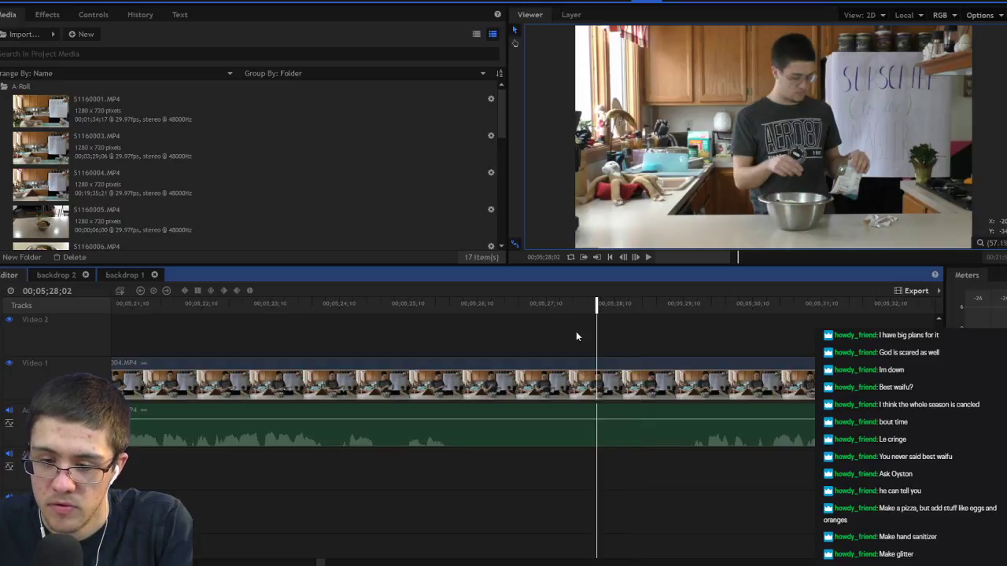
click(522, 304)
key(space)
key(space)
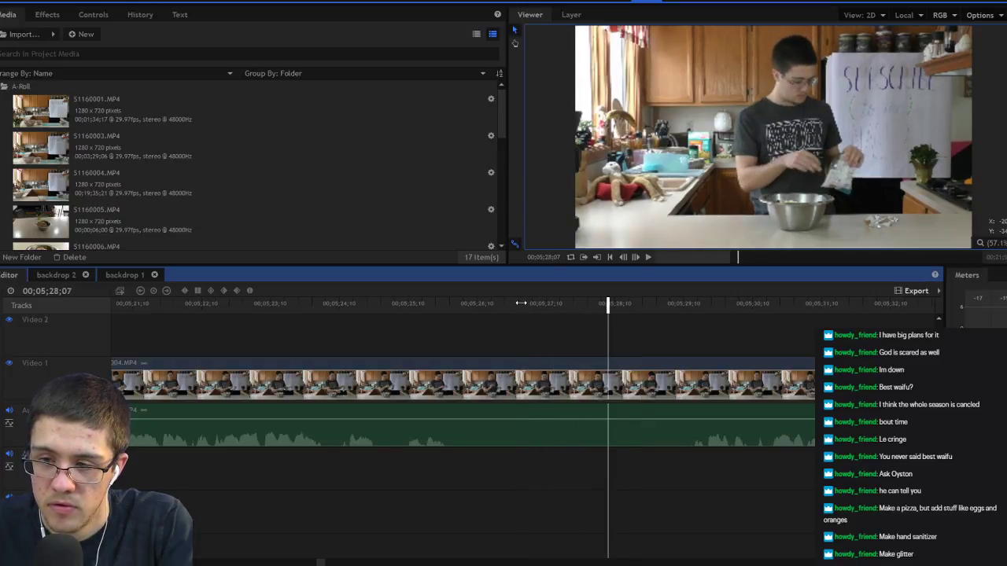
click(597, 309)
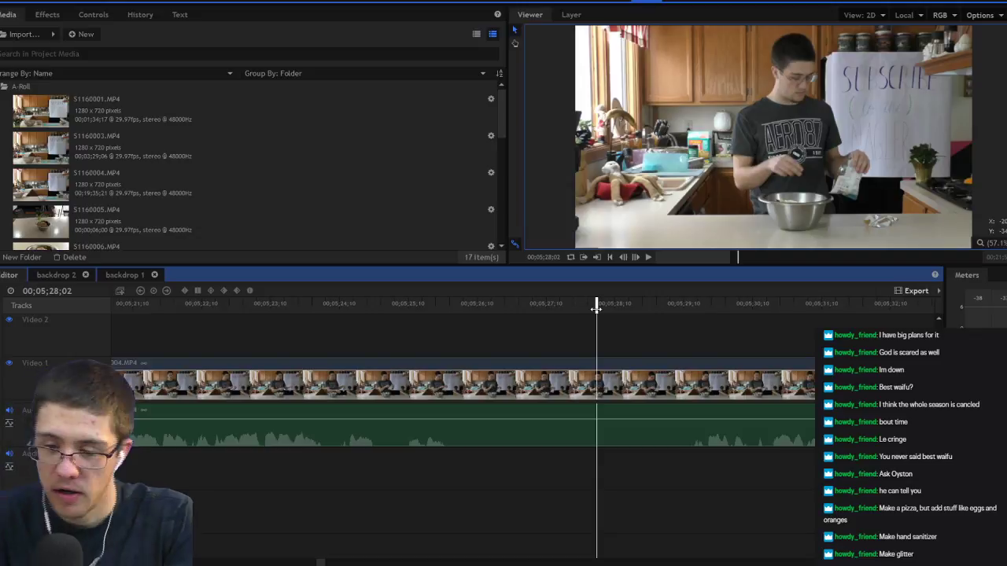
click(597, 364)
Step: Split the clip just before the speech at about 00;05;29;11 and delete the silent piece starting at 00;05;28;02
key(space)
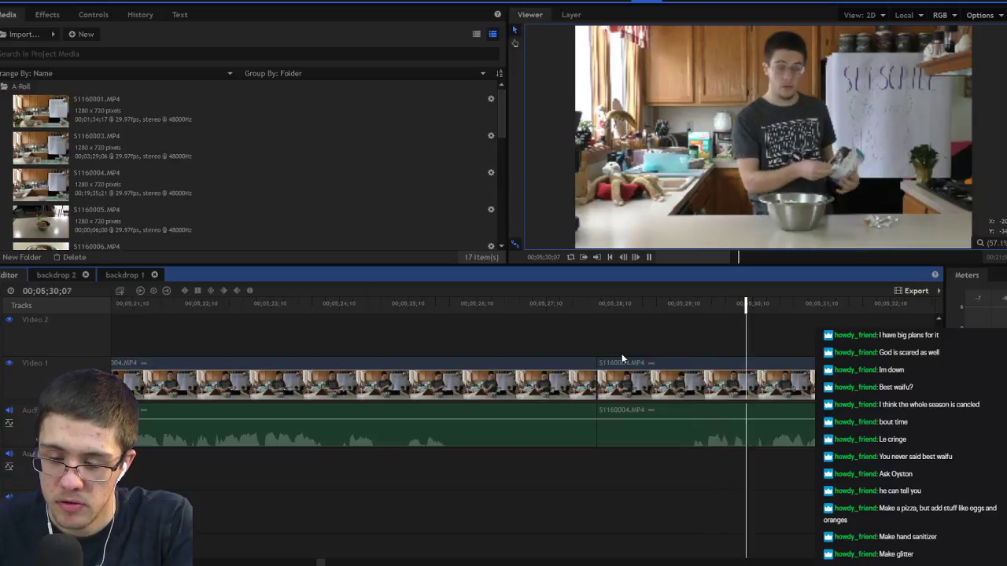
key(space)
click(686, 365)
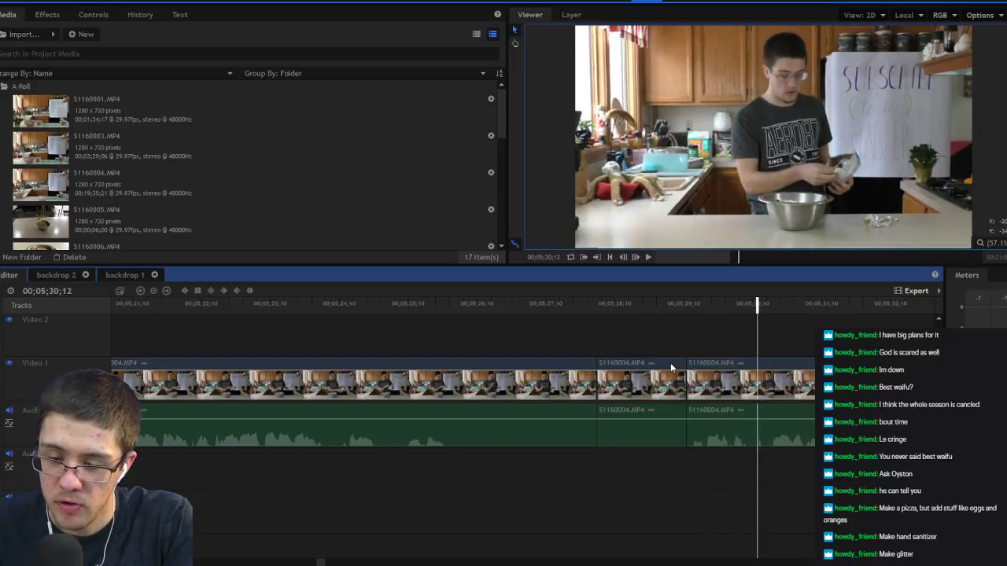
click(668, 363)
key(Delete)
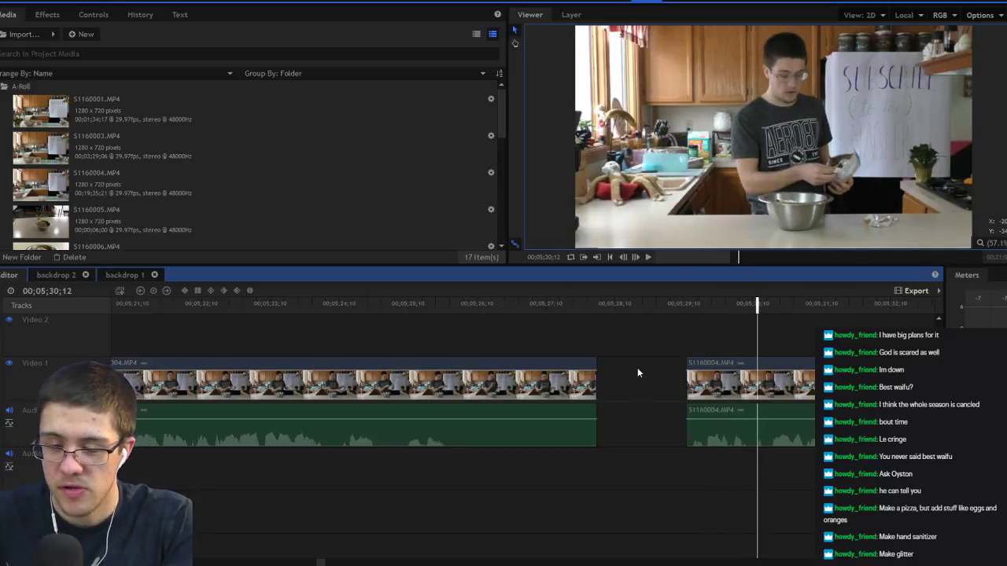
Step: Close the gap starting at 00;05;28;02 and play back the join through to about 00;05;34;08
right_click(638, 367)
click(661, 405)
click(596, 303)
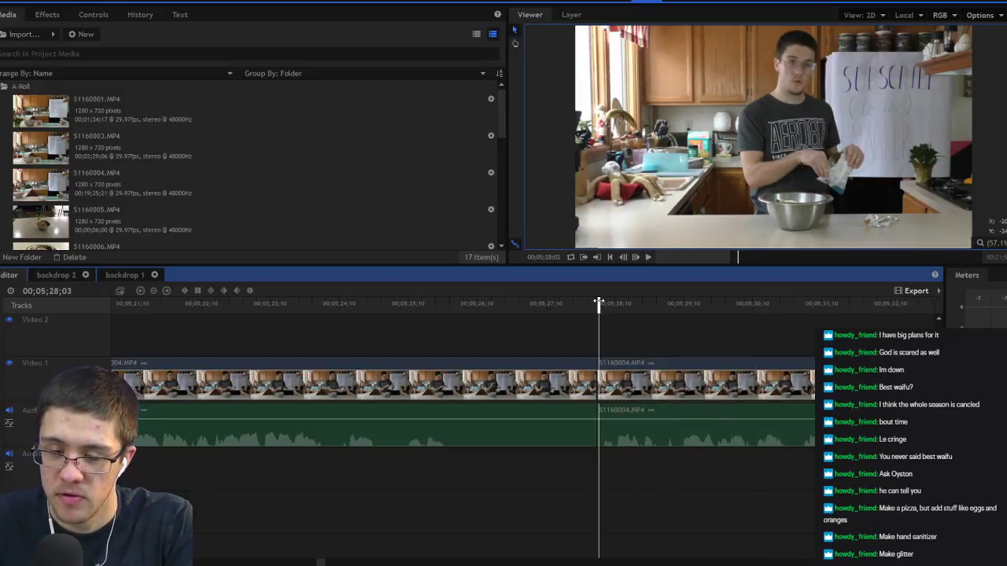
key(space)
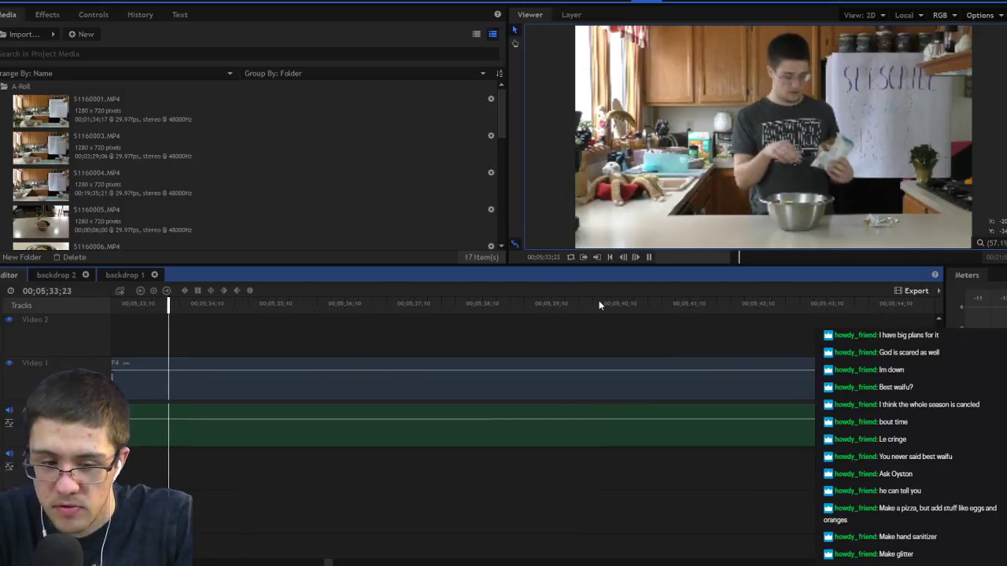
key(space)
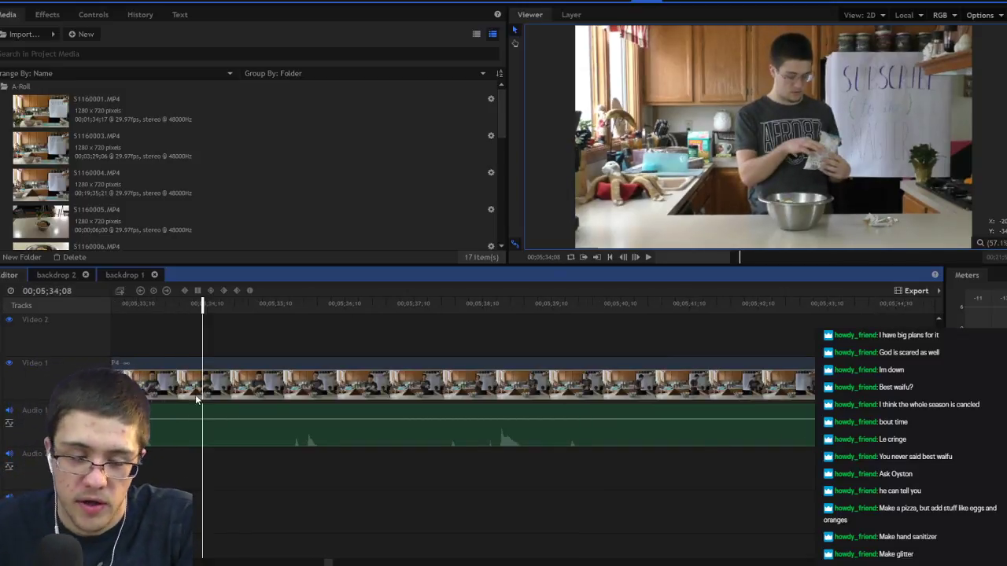
Step: Play back the footage between about 00;05;36;15 and 00;05;46;25 and examine its audio for parts to cut
scroll(286, 407, up, 5)
scroll(724, 433, down, 5)
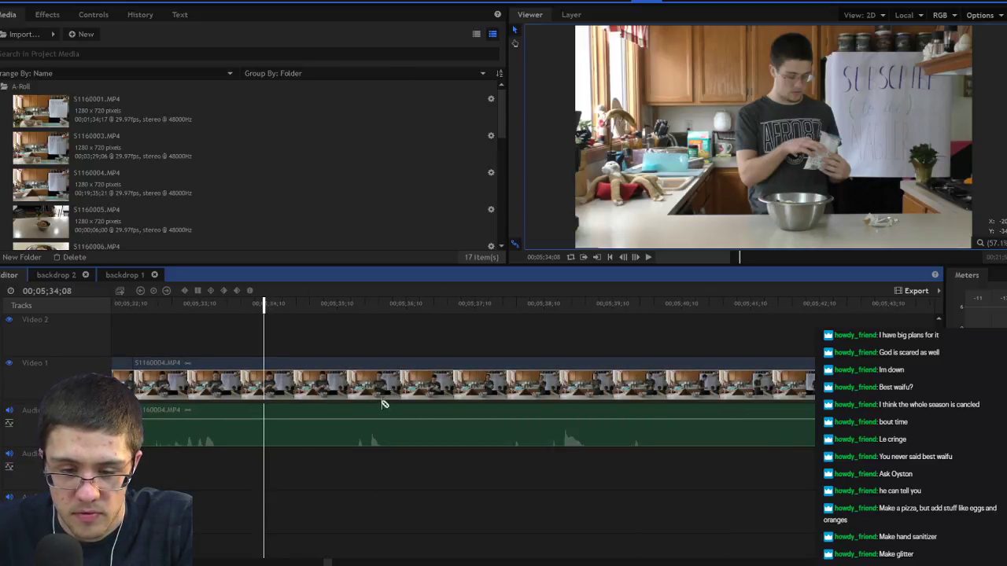
drag(428, 306, 559, 304)
key(space)
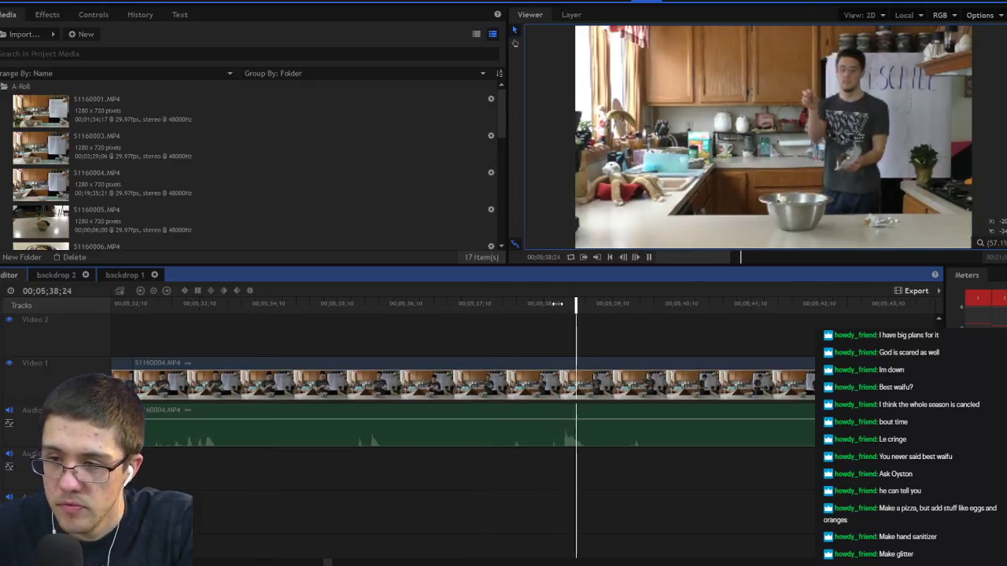
key(space)
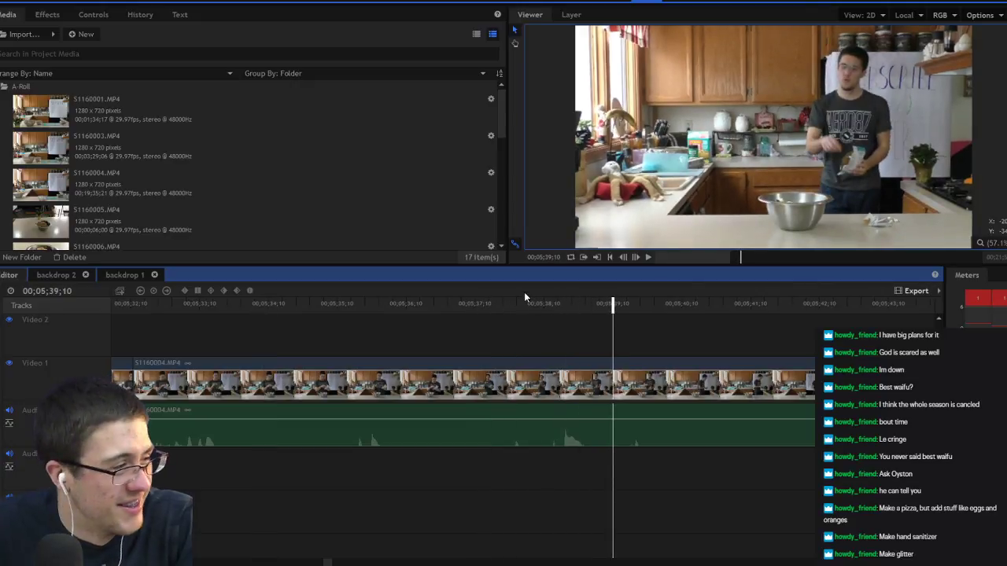
click(418, 303)
key(space)
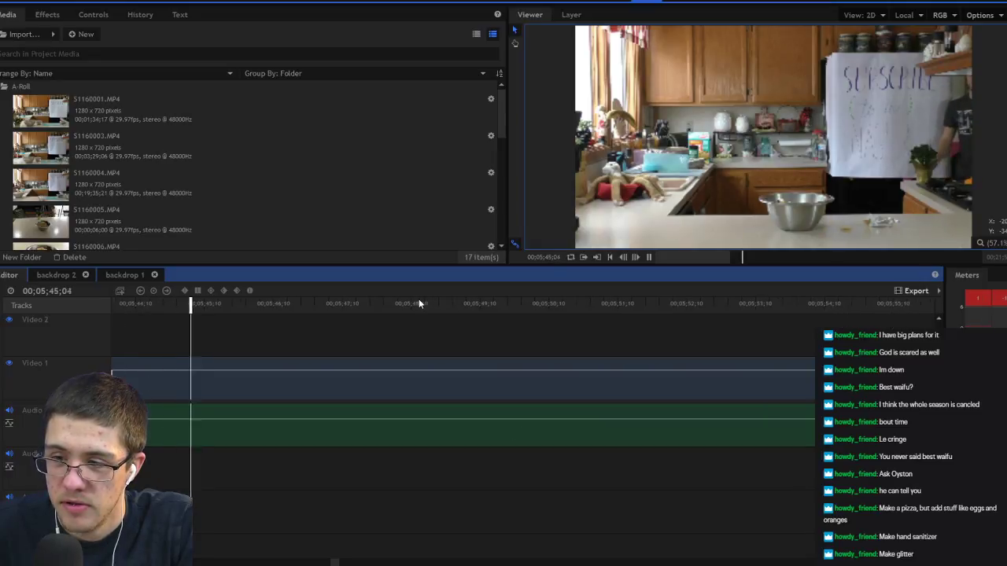
key(space)
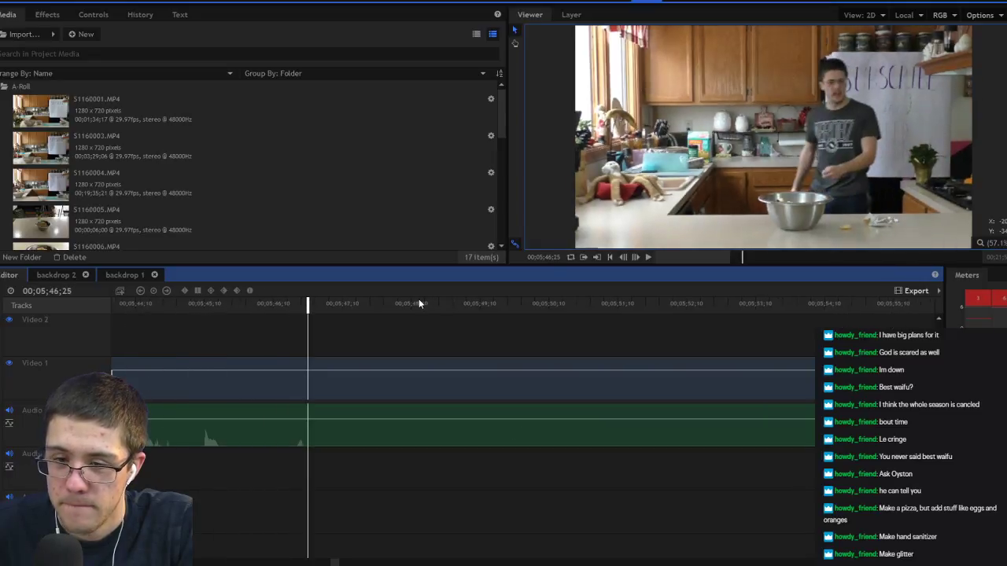
scroll(595, 348, left, 6)
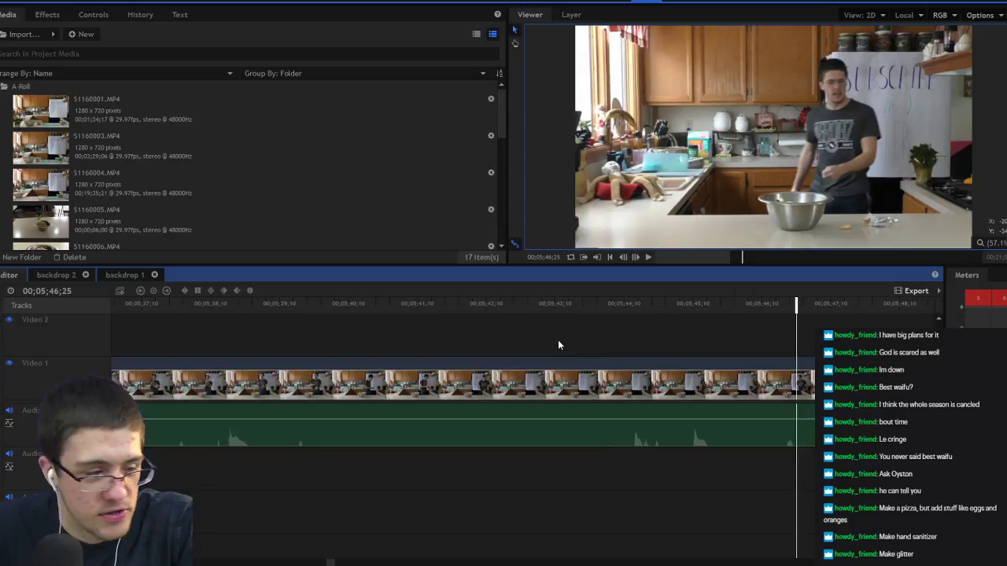
scroll(558, 342, left, 5)
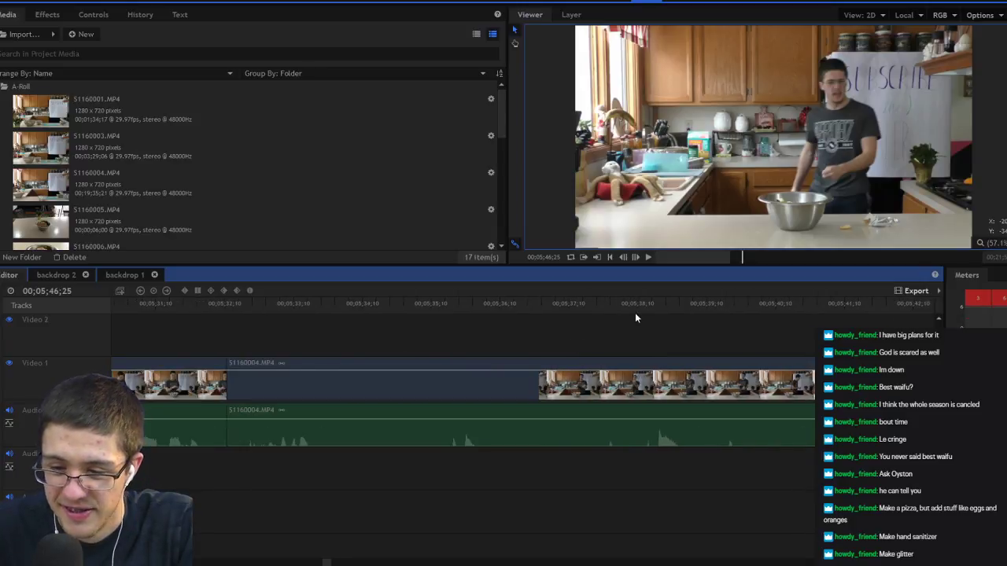
Step: Split the clip at 00;05;35;09 and delete the piece before it, starting at about 00;05;32;11
click(634, 305)
click(467, 305)
click(445, 305)
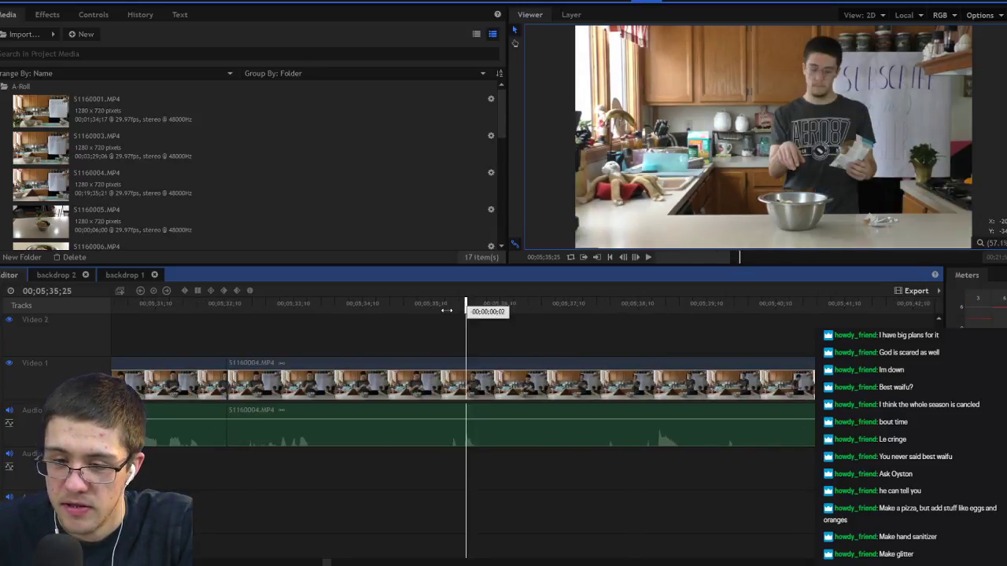
key(space)
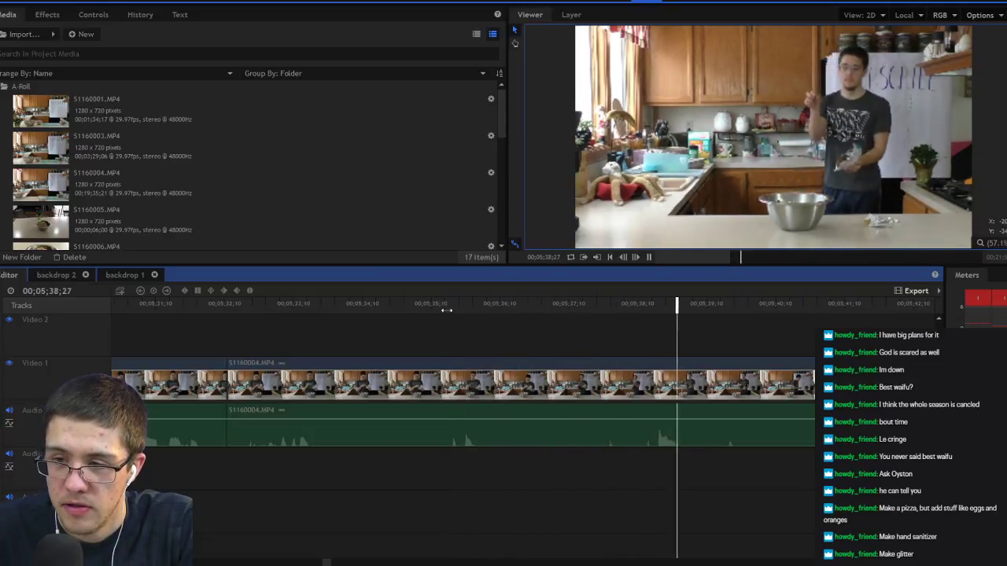
click(484, 306)
drag(484, 305, 429, 313)
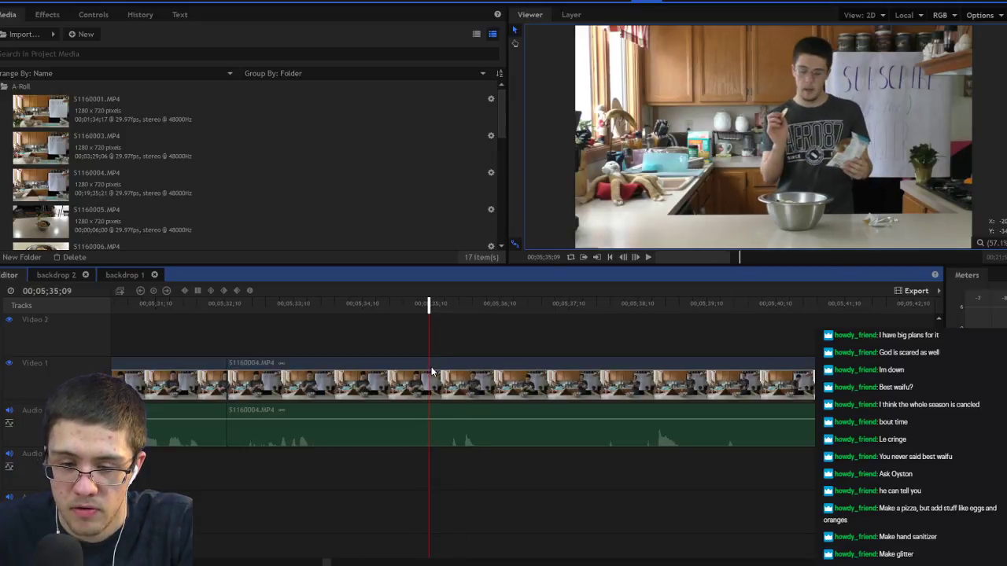
key(ctrl+shift+d)
click(410, 367)
key(Delete)
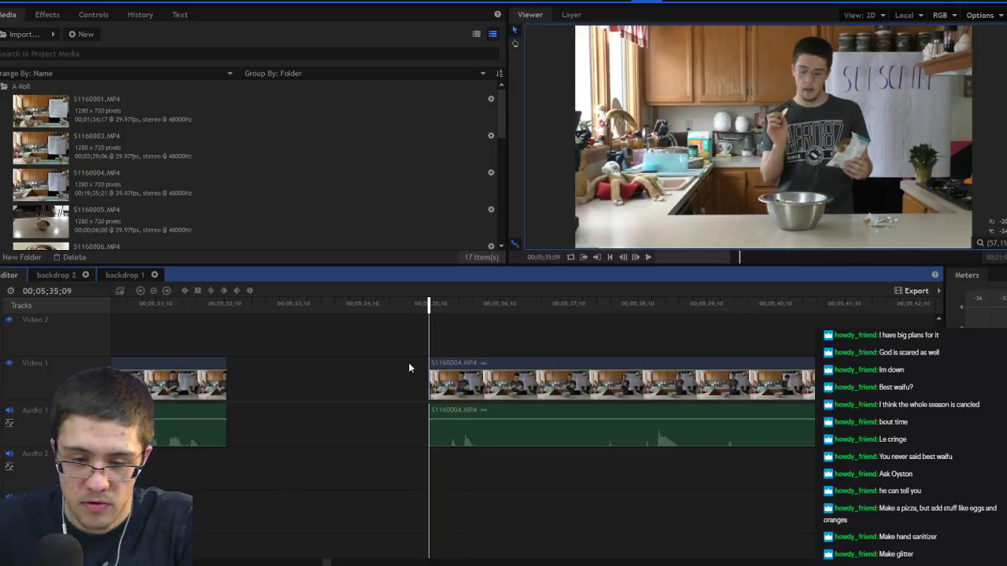
Step: Close the gap starting at about 00;05;32;11 and play the join from 00;05;32;09 to 00;05;33;16
right_click(393, 373)
click(409, 401)
click(221, 304)
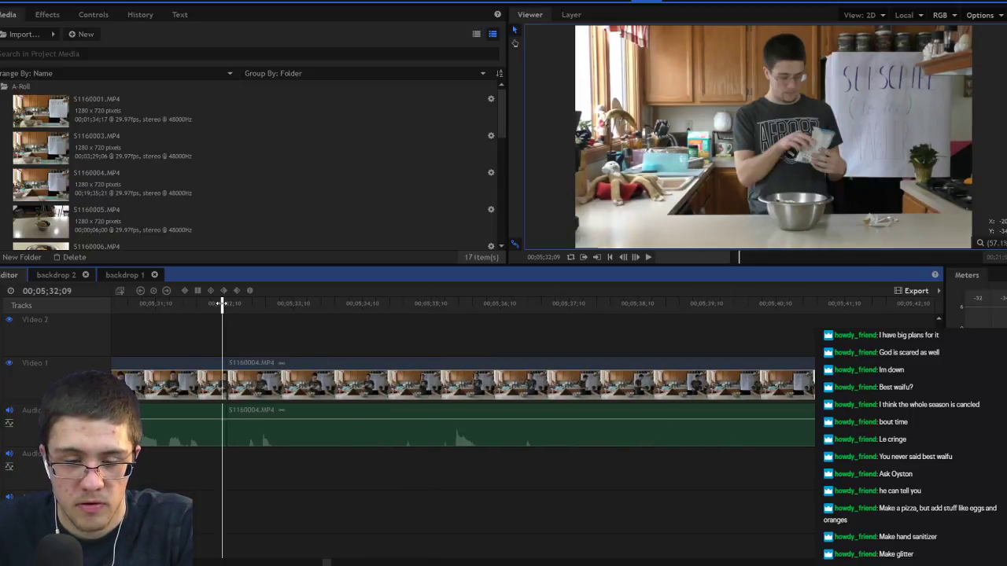
key(space)
key(space)
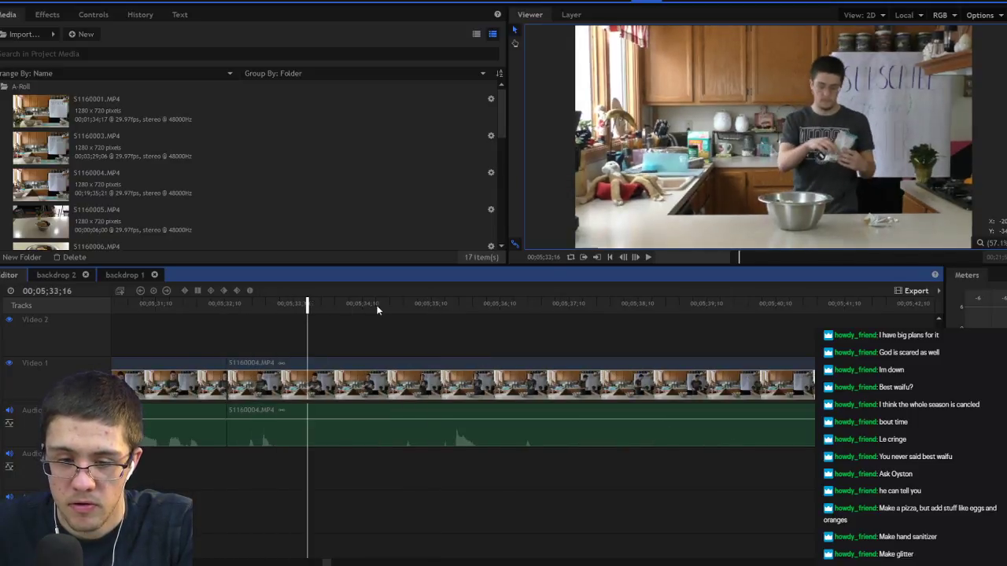
Step: Split the clip at about 00;05;33;11 and at 00;05;34;16, and delete the quiet piece between the two cuts
drag(308, 306, 285, 307)
drag(279, 308, 268, 308)
key(space)
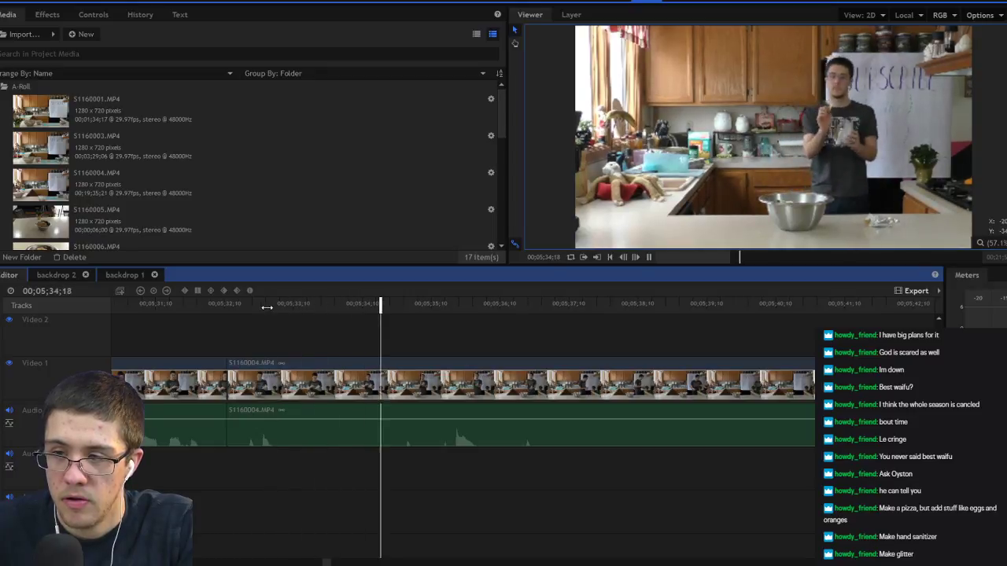
key(space)
drag(303, 307, 376, 307)
key(ctrl+d)
key(ctrl+d)
click(357, 364)
key(Delete)
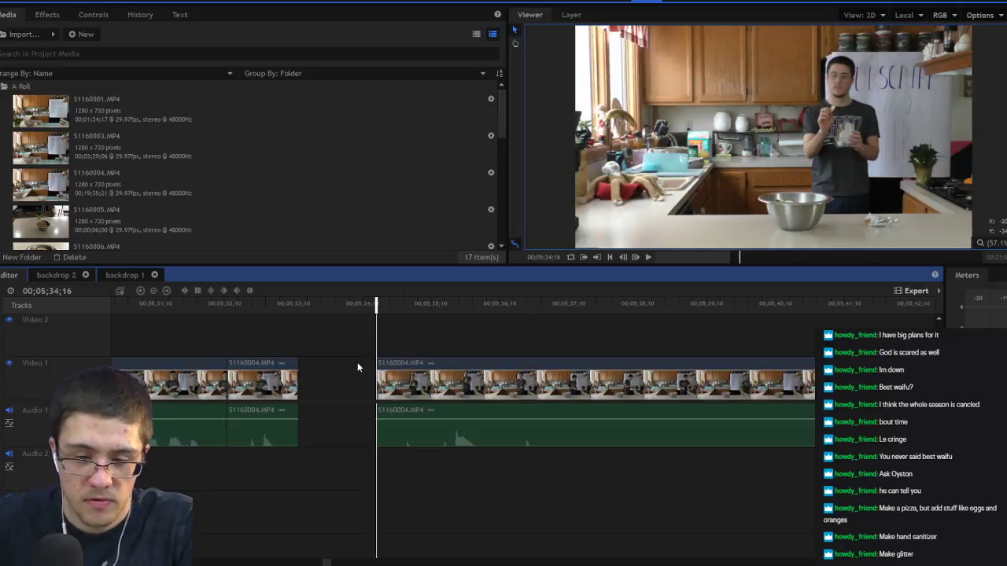
Step: Close the gap starting at about 00;05;33;11 and play the join from 00;05;32;15 to 00;05;35;11
right_click(352, 371)
click(369, 402)
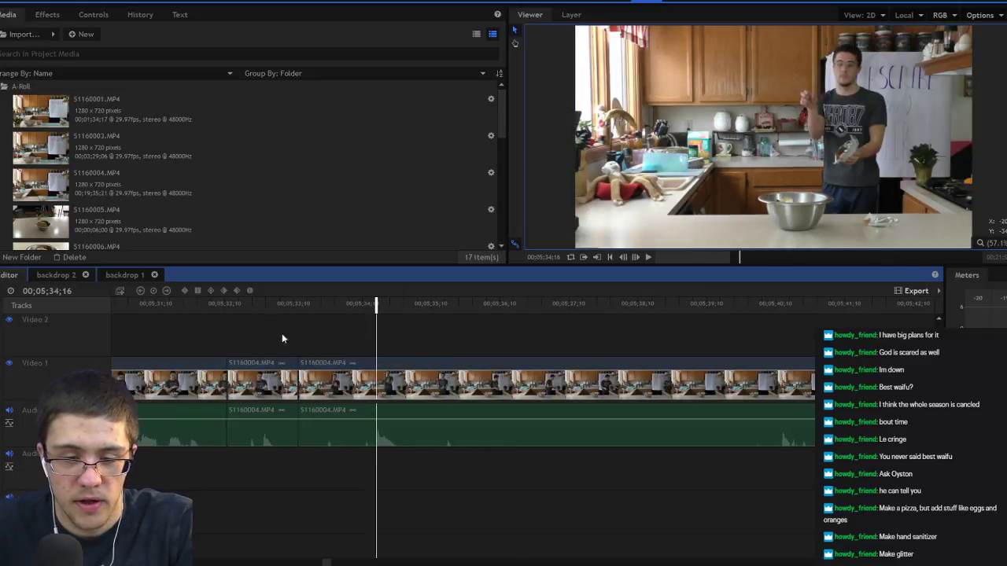
click(236, 306)
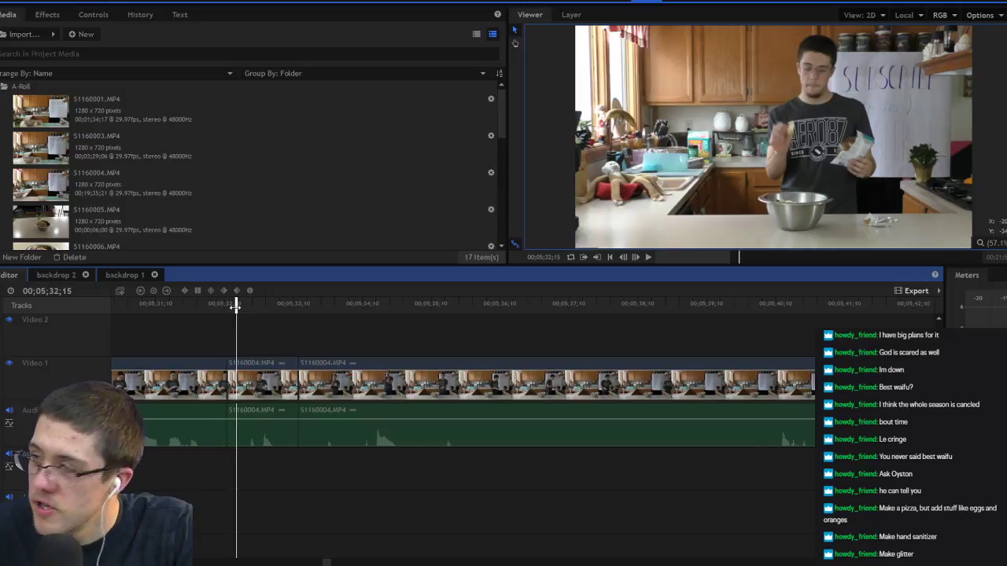
key(space)
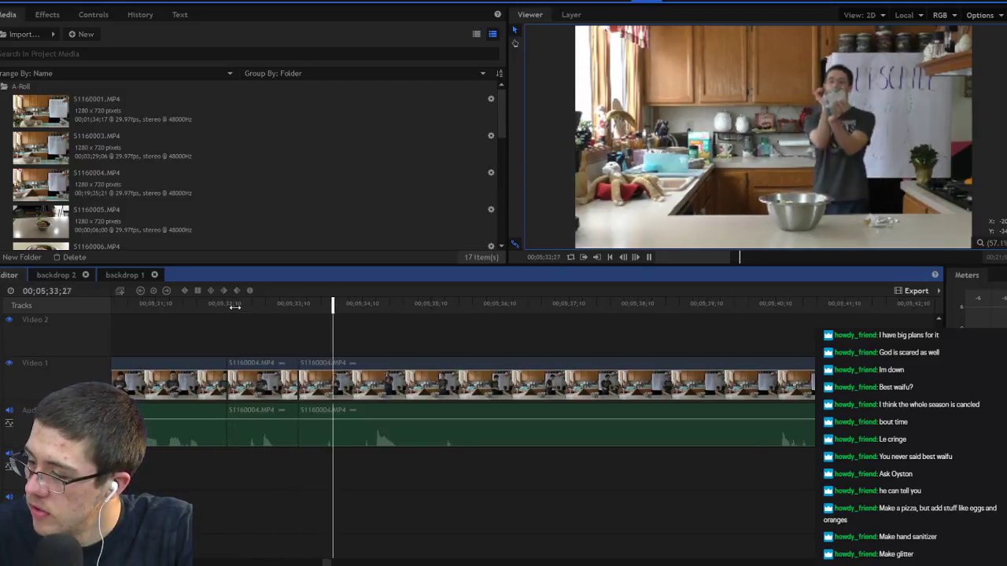
key(space)
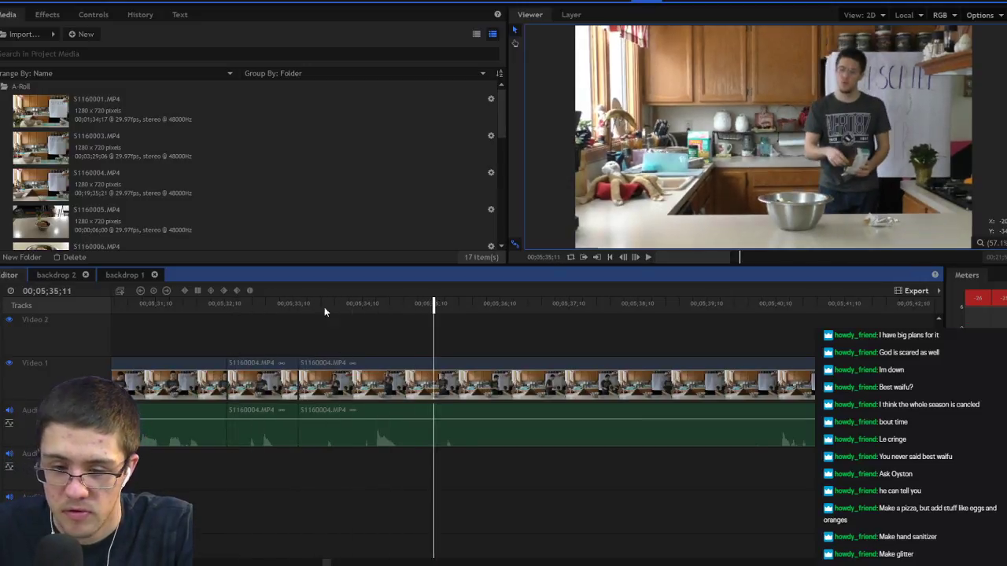
Step: Split the clip at 00;05;36;00 and 00;05;38;29, and delete the silent piece between the two cuts
key(space)
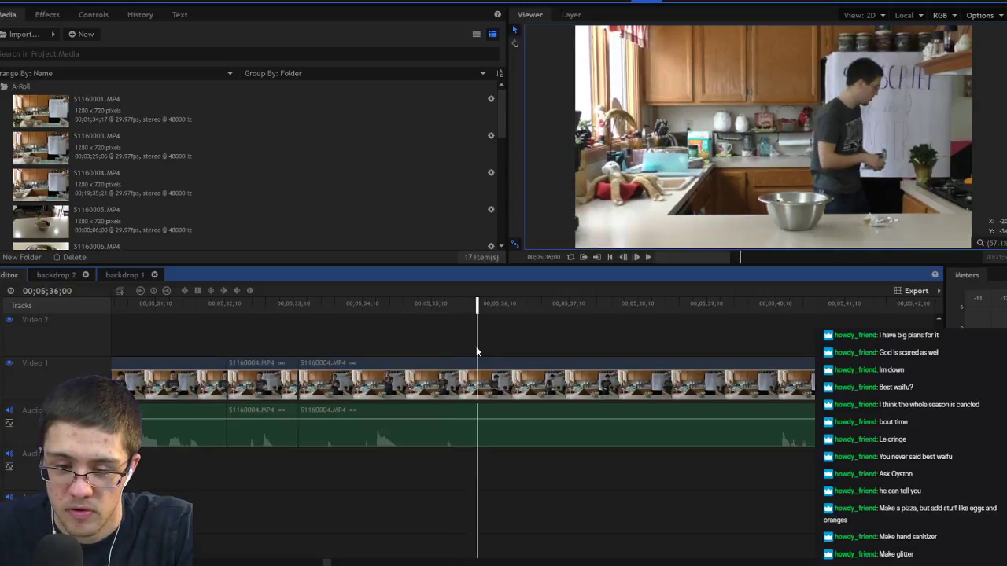
click(480, 365)
click(763, 305)
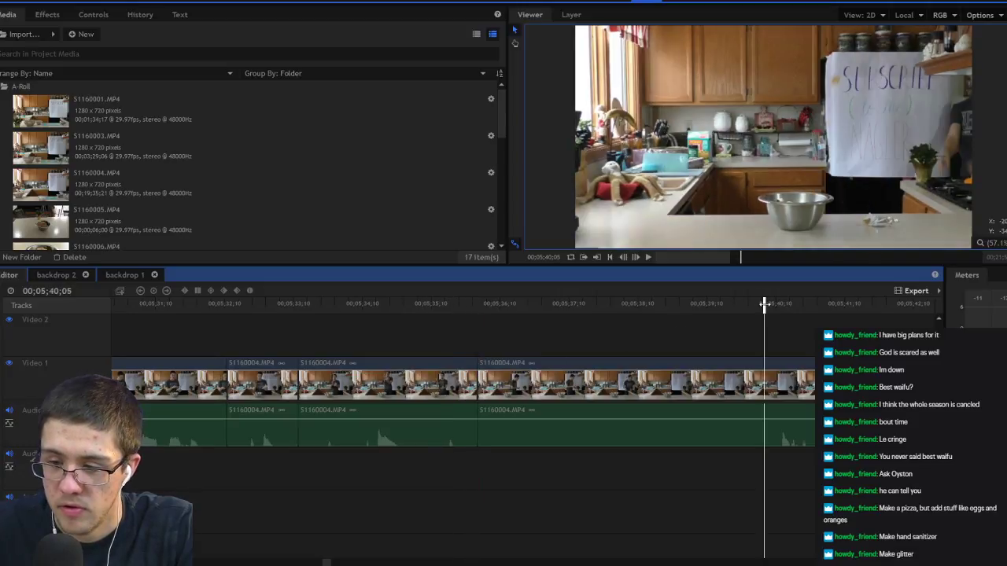
click(699, 305)
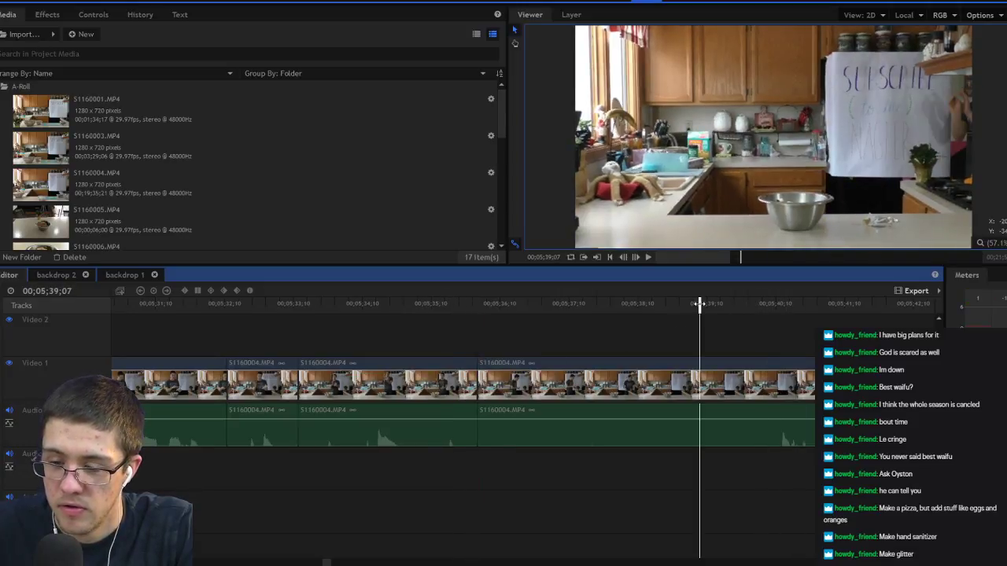
mouse_move(690, 304)
mouse_down()
mouse_move(652, 304)
mouse_move(682, 304)
mouse_up()
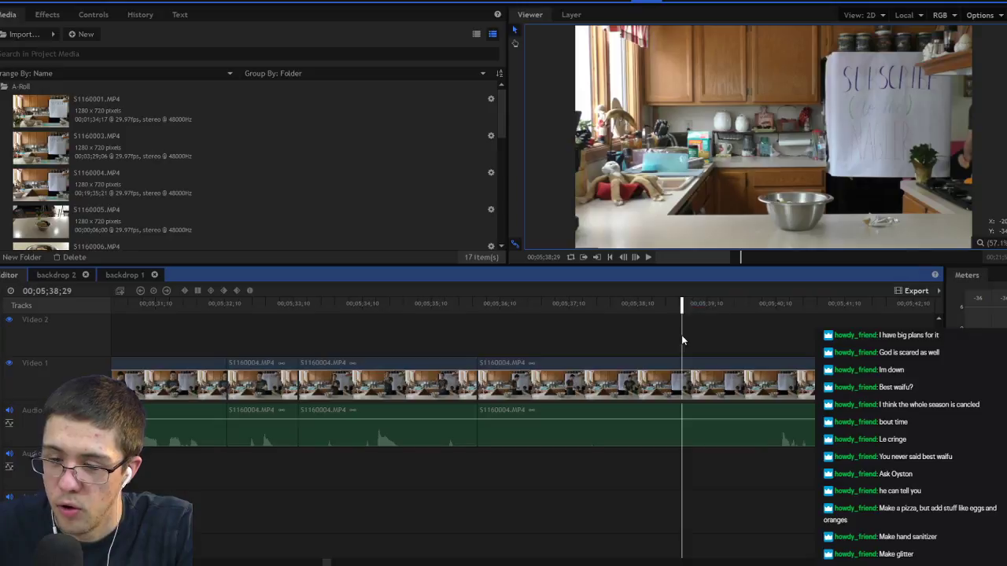
key(ctrl+d)
click(653, 371)
key(Delete)
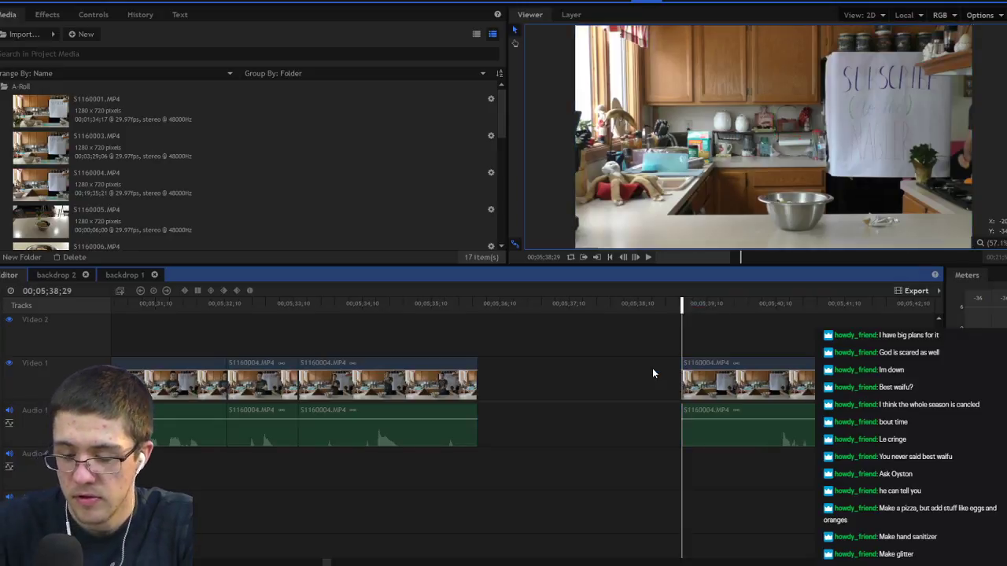
Step: Ripple delete the gap starting at 00;05;36;00, play across the join, and split the clip at 00;05;40;11
right_click(555, 367)
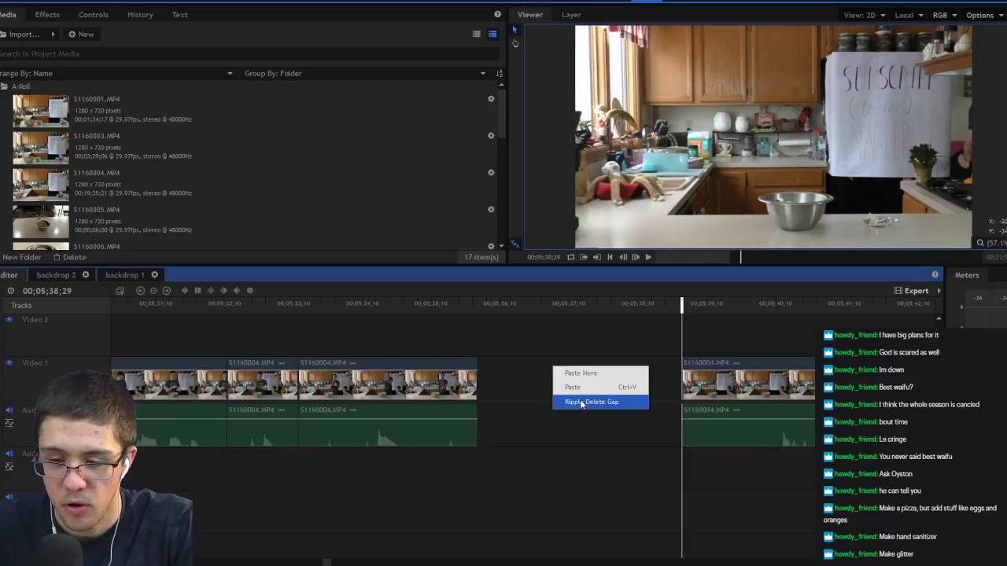
click(590, 401)
click(450, 305)
key(space)
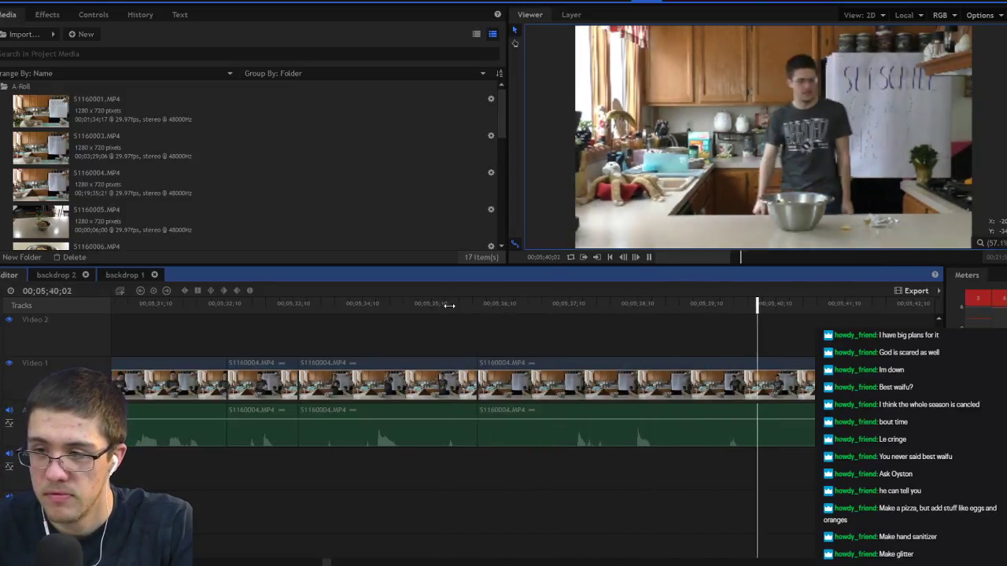
key(space)
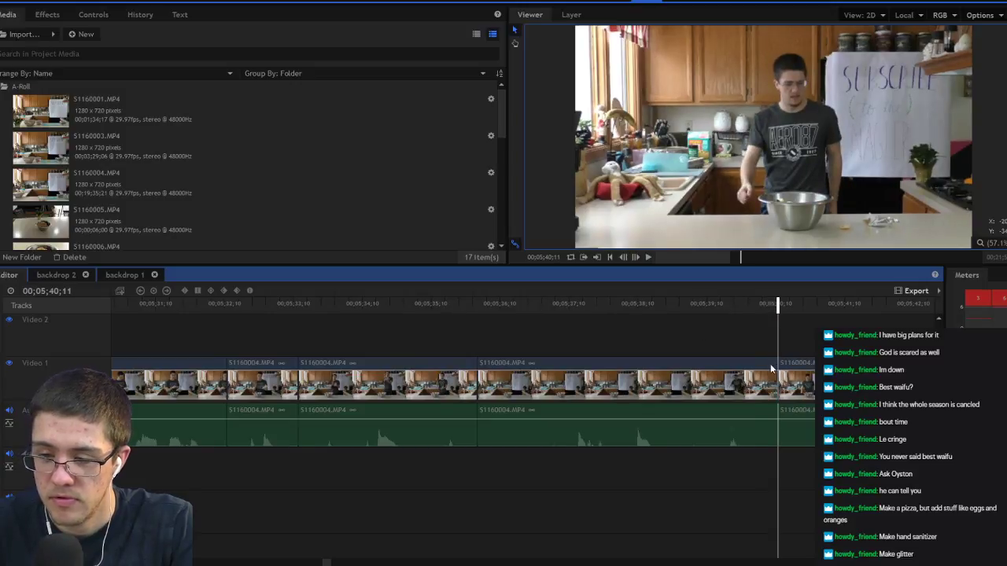
Step: Play the footage from about 00;05;54 to 00;06;07;21 to find where the next usable part begins
scroll(589, 353, right, 5)
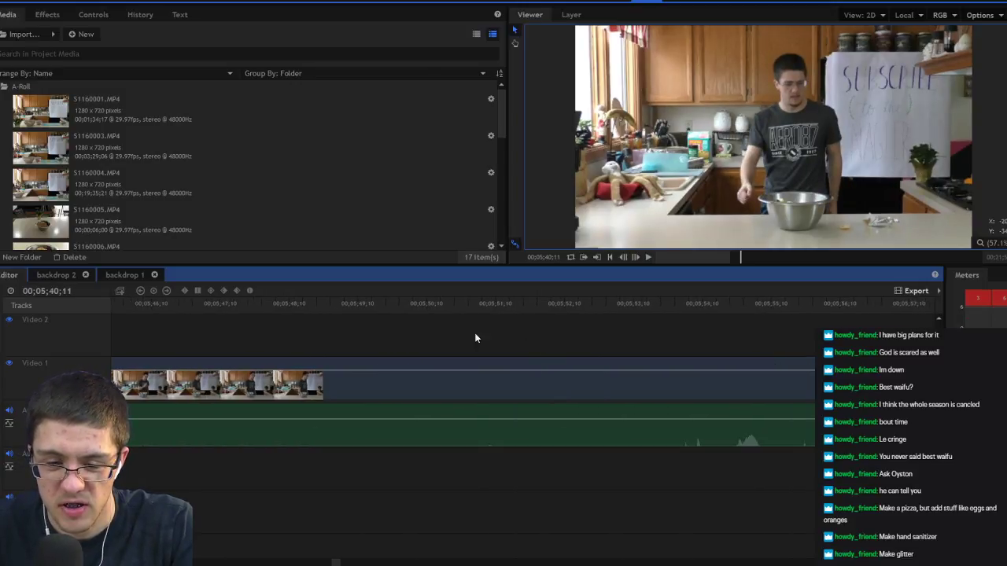
click(718, 307)
key(space)
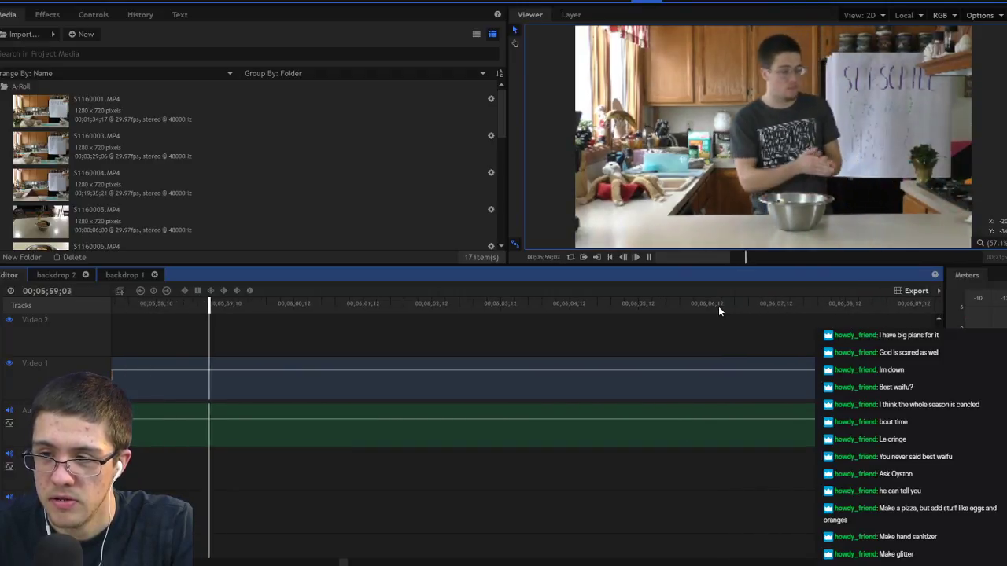
key(space)
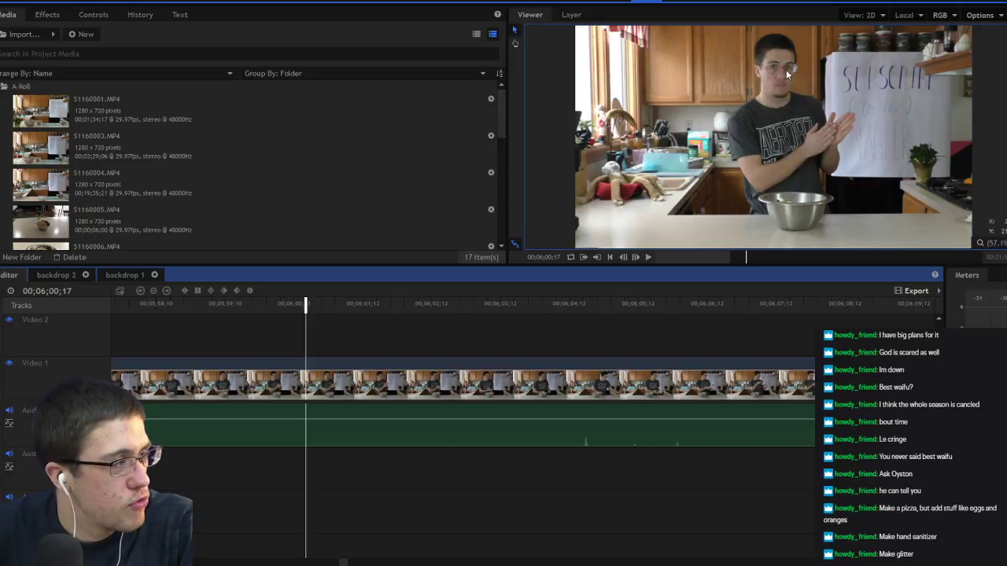
click(501, 305)
key(space)
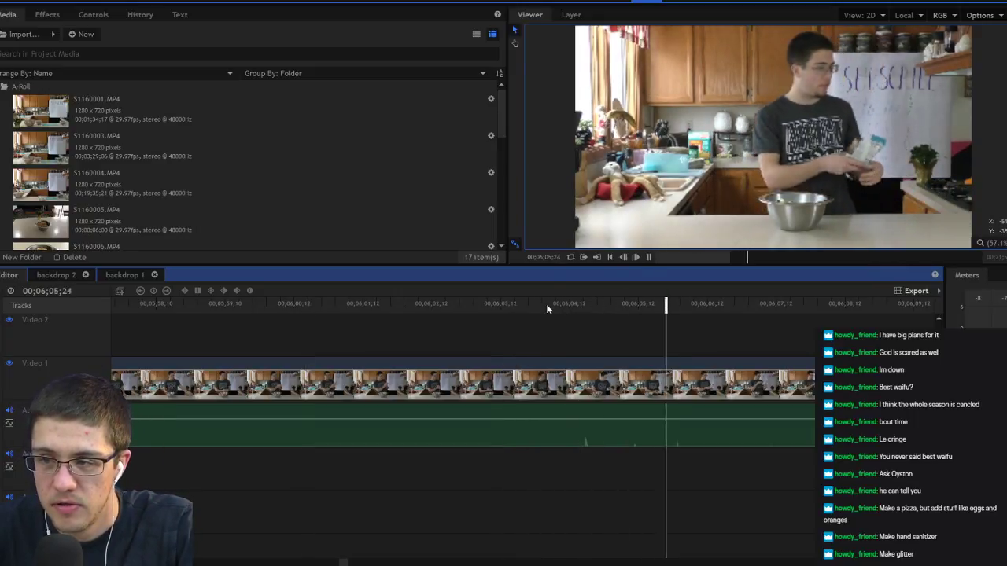
key(space)
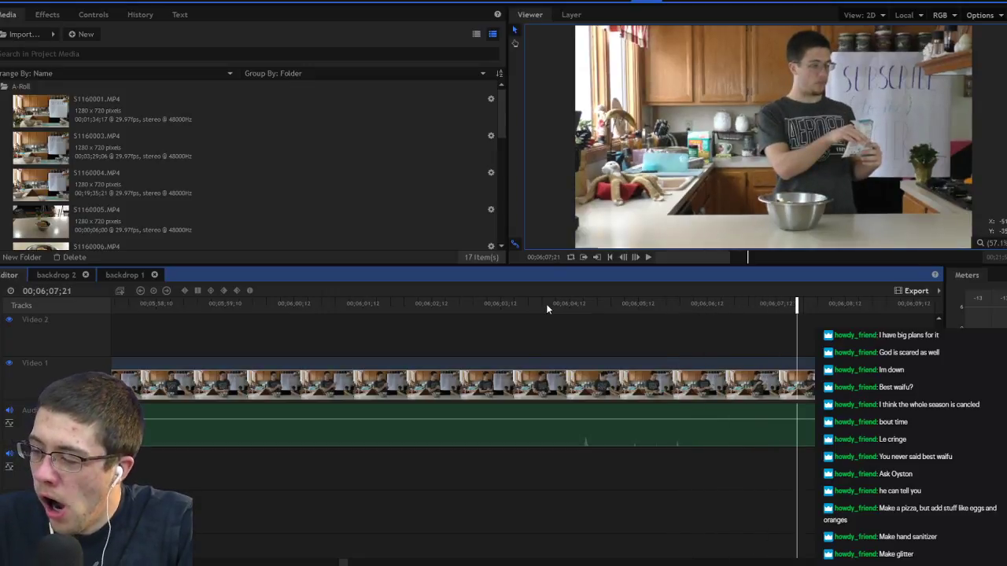
Step: Play the footage from about 00;05;53;26, try splitting the clip at 00;05;54;20, and undo that split
scroll(437, 403, left, 5)
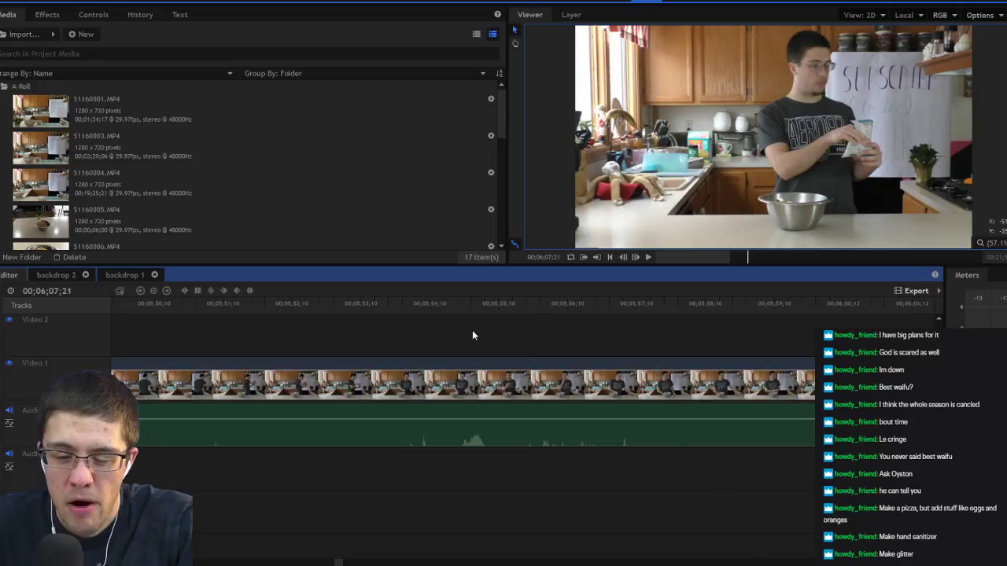
click(397, 308)
key(space)
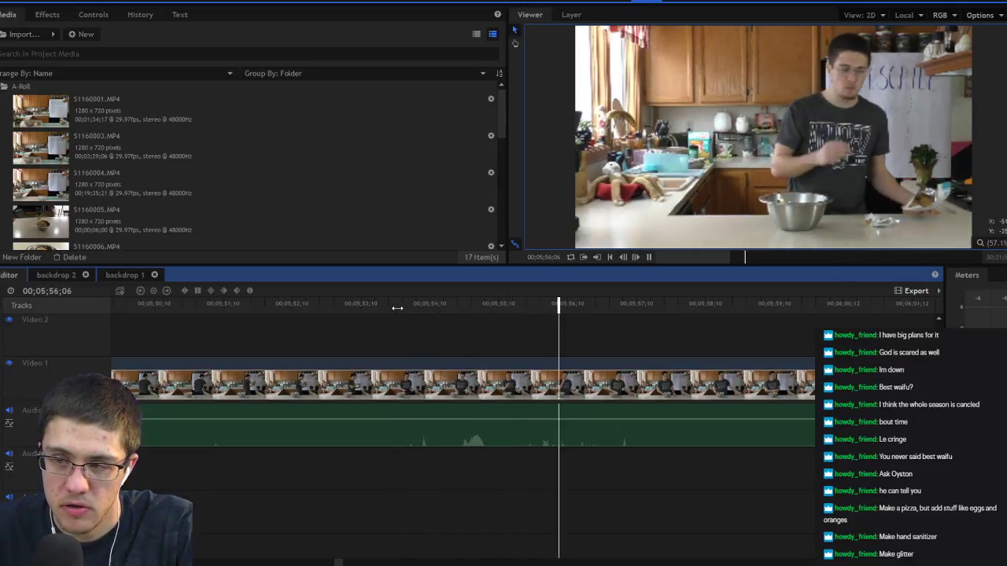
key(space)
click(453, 306)
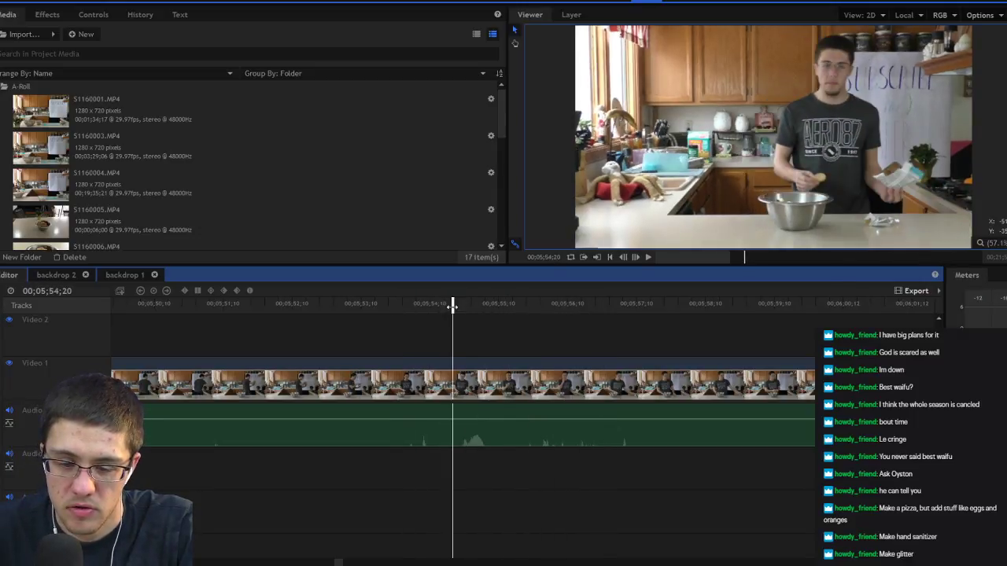
key(ctrl+shift+d)
key(space)
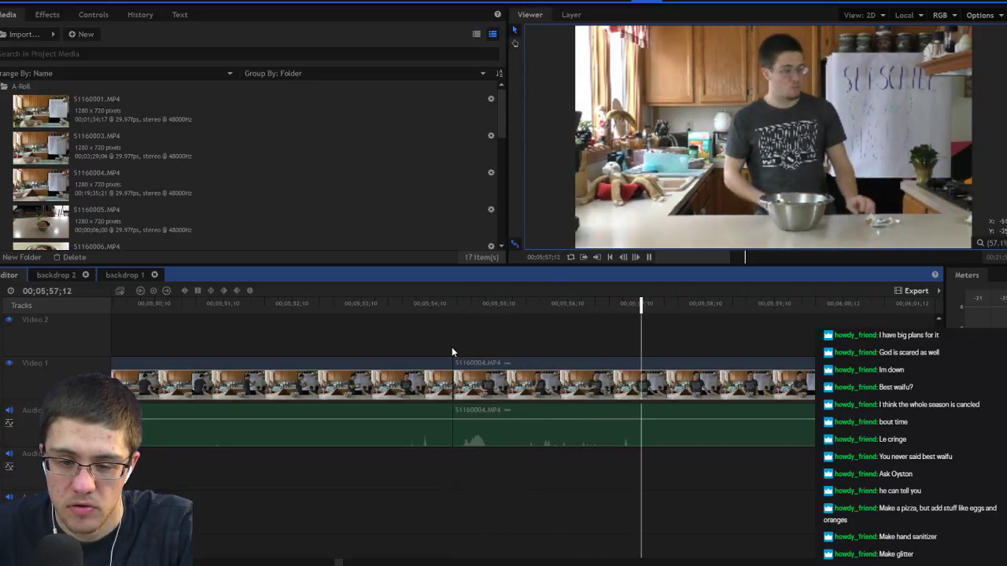
key(ctrl+z)
Step: Split the clip at 00;05;54;00 and delete the unneeded piece between 00;05;40;11 and that cut
click(394, 307)
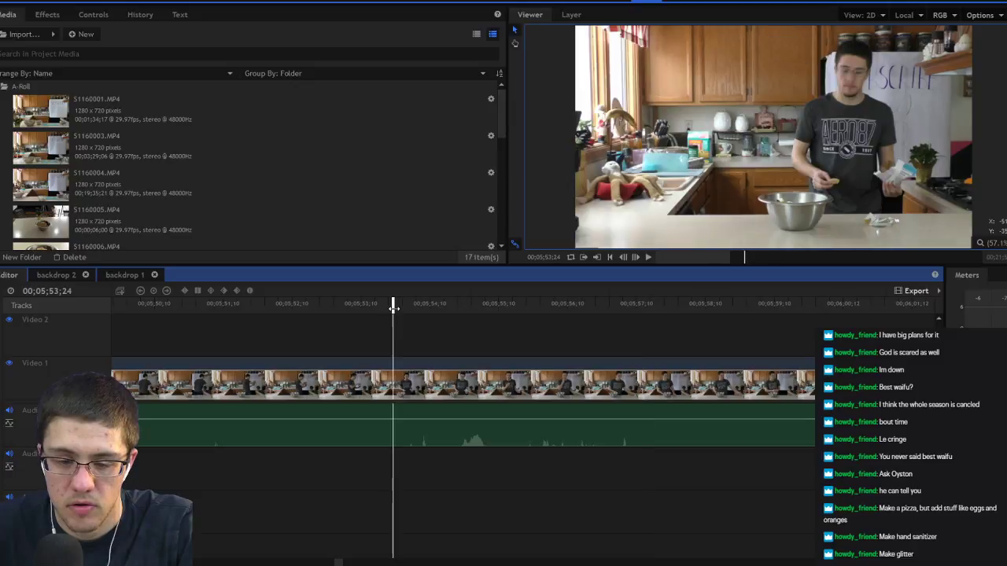
key(space)
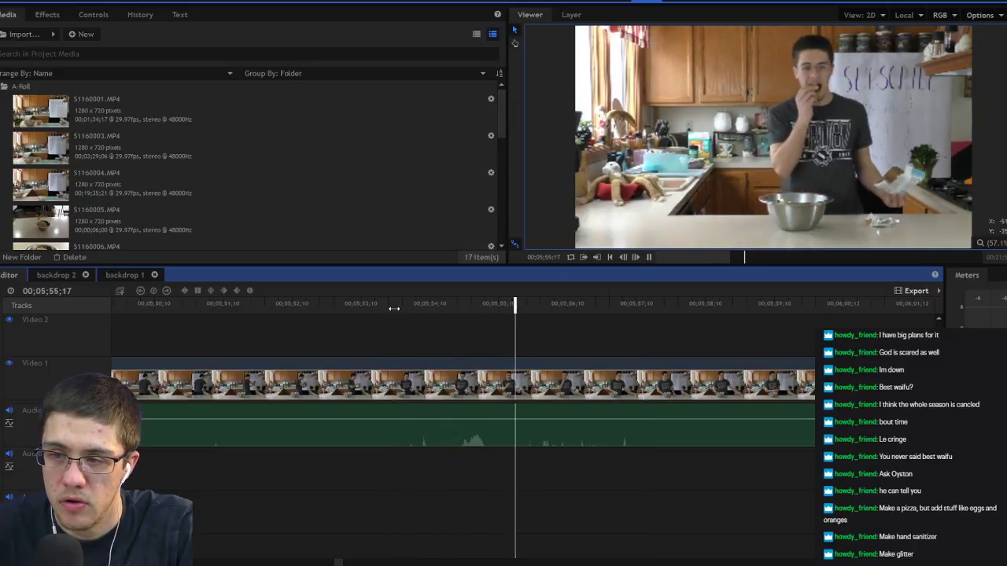
drag(393, 308, 407, 312)
scroll(433, 362, left, 5)
click(535, 363)
key(Delete)
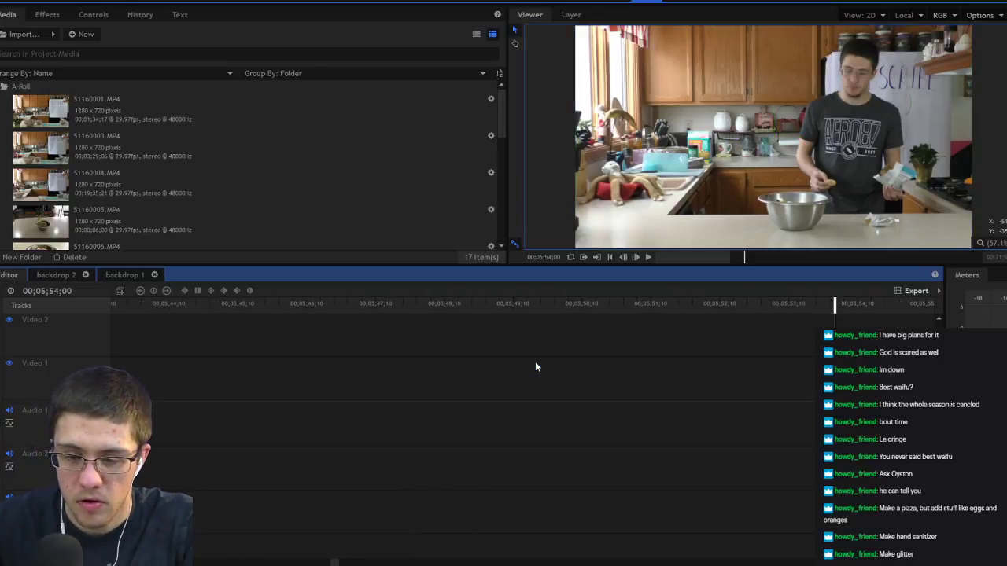
Step: Ripple delete the gap before 00;05;54;00 and move the playhead to the join at 00;05;40;10
right_click(522, 371)
click(543, 417)
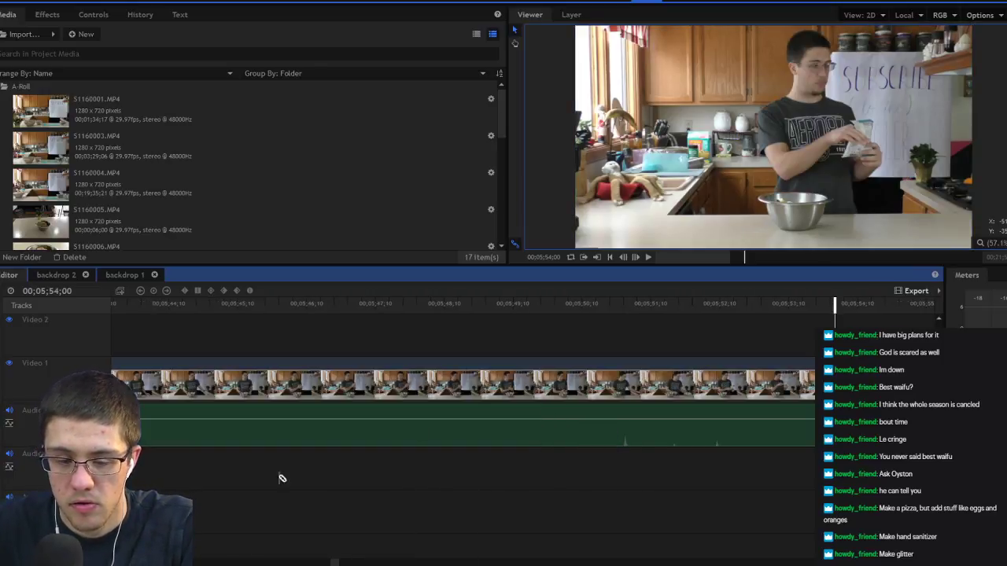
scroll(378, 400, left, 8)
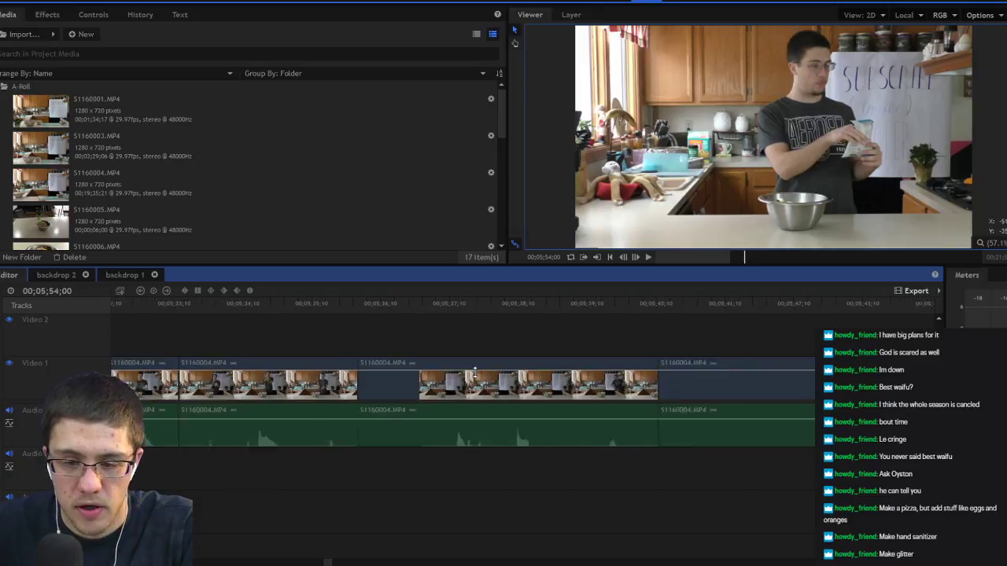
click(687, 306)
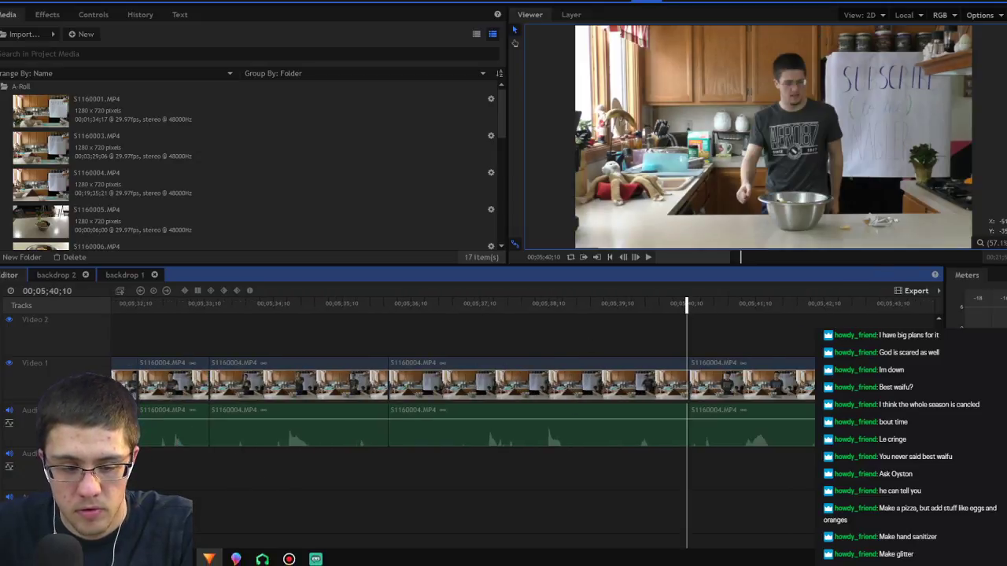
Step: Examine how much S1160004.MP4 footage remains to the end of the timeline, and look through the project media list
scroll(331, 558, down, 2)
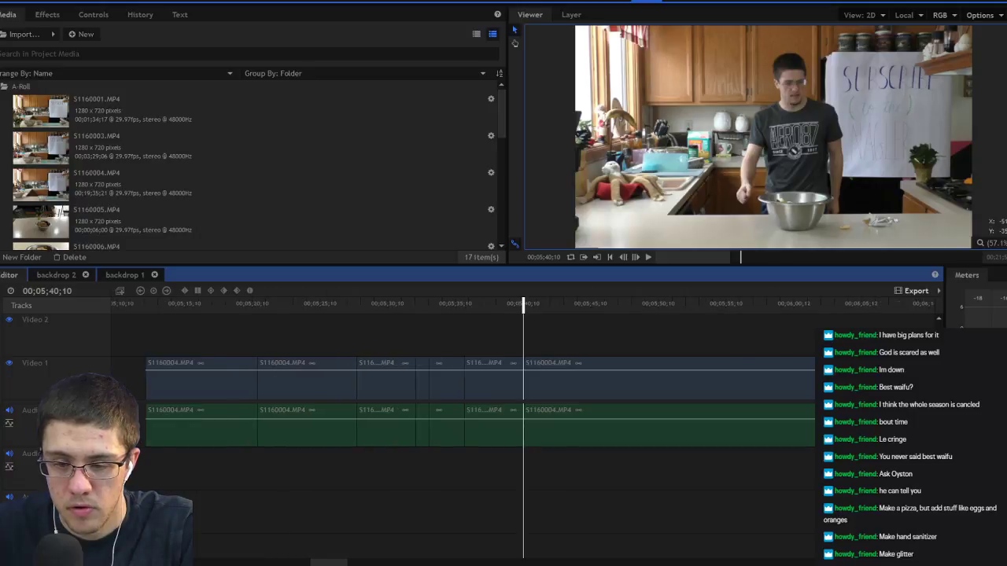
scroll(329, 561, down, 3)
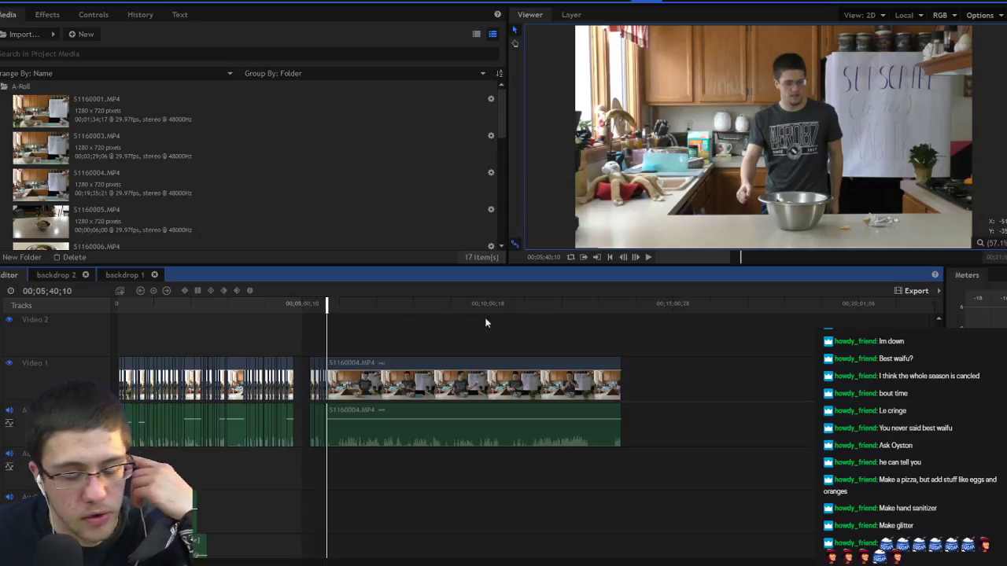
click(622, 305)
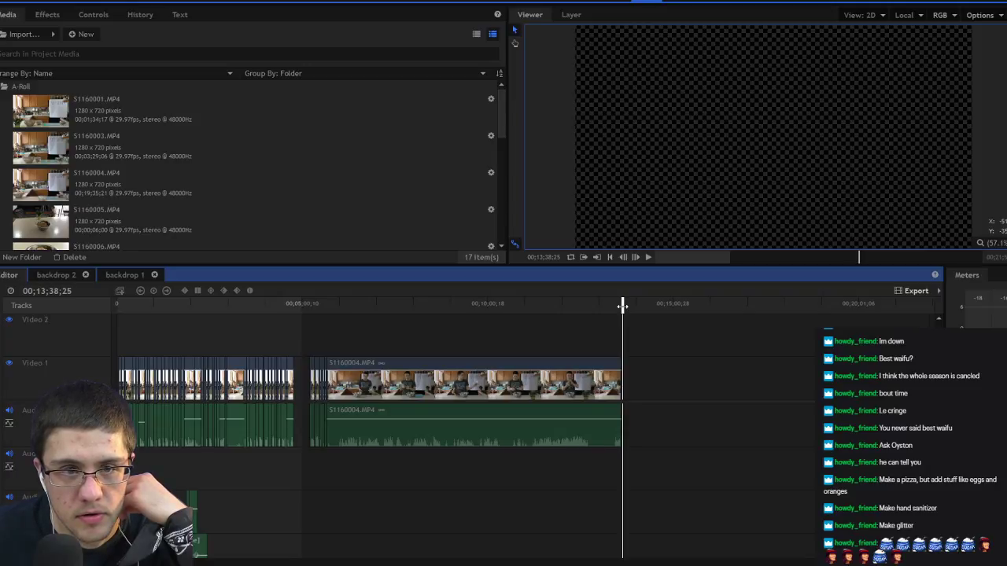
drag(331, 305, 328, 309)
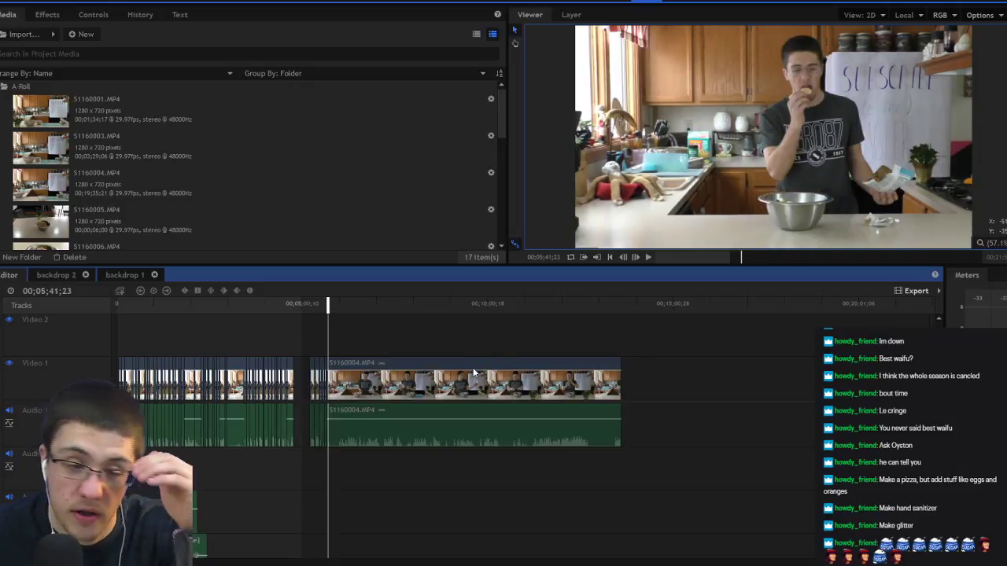
scroll(129, 173, down, 5)
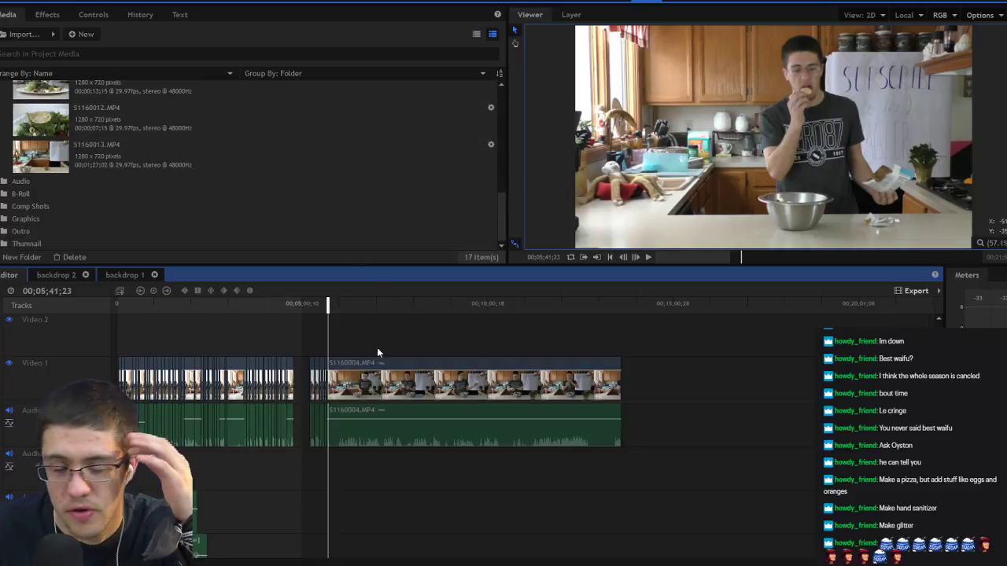
mouse_move(260, 564)
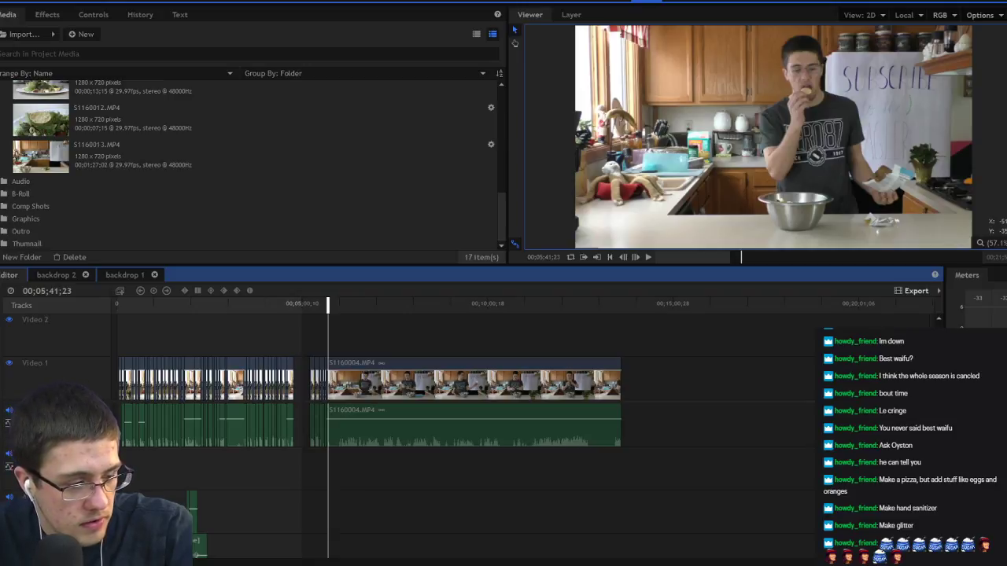
Step: Play across the join at about 00;05;40;10 and split the clip at 00;05;43;01
key(equal)
key(equal)
key(equal)
key(equal)
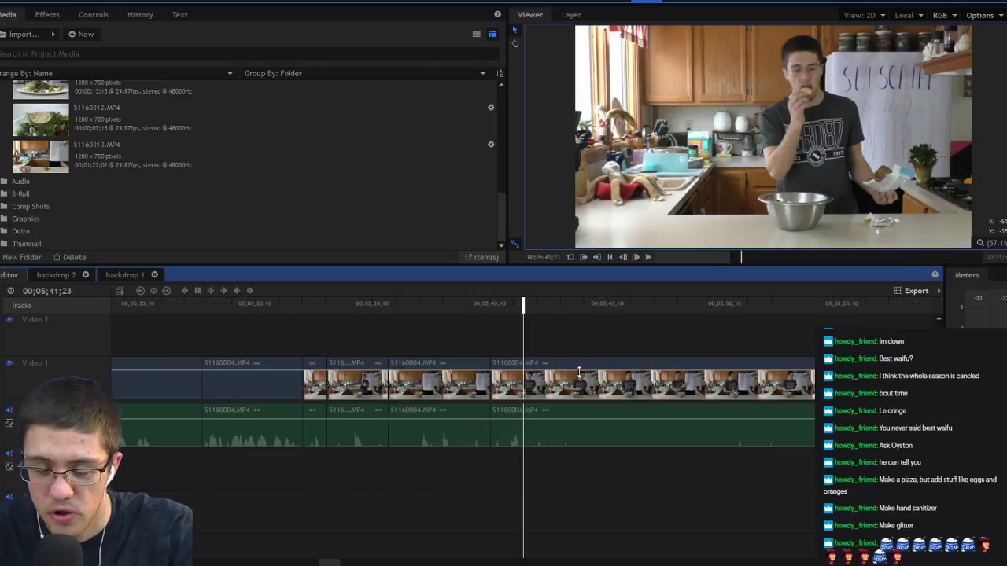
click(490, 304)
key(space)
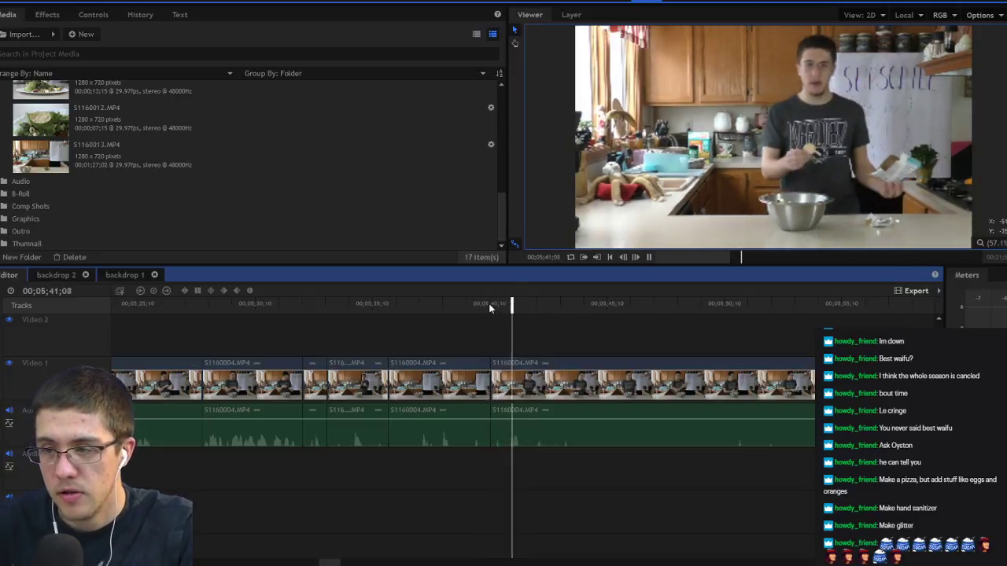
key(space)
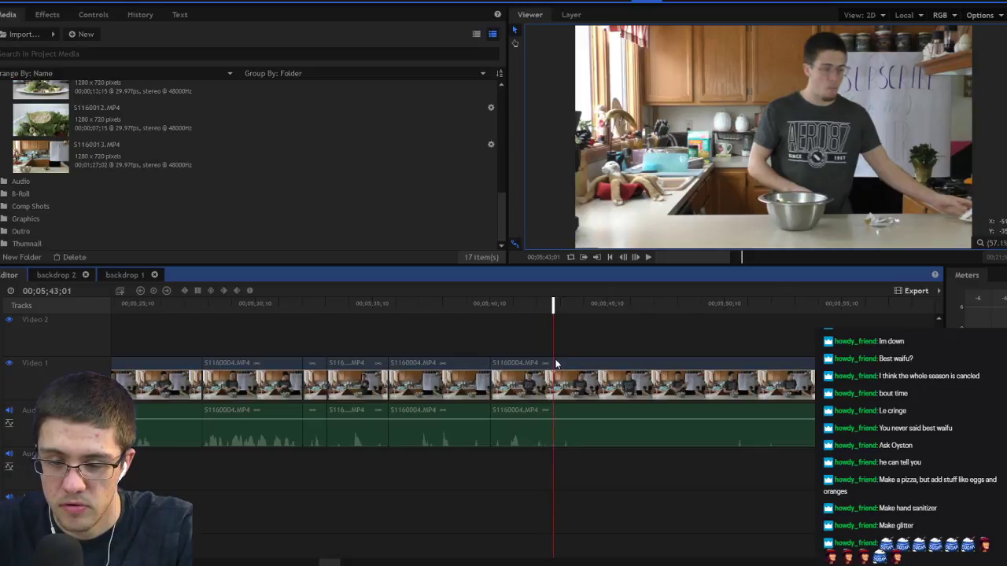
Step: Play the footage around 00;05;59 to find where speech resumes, and split the clip at 00;05;58;18
scroll(707, 317, right, 5)
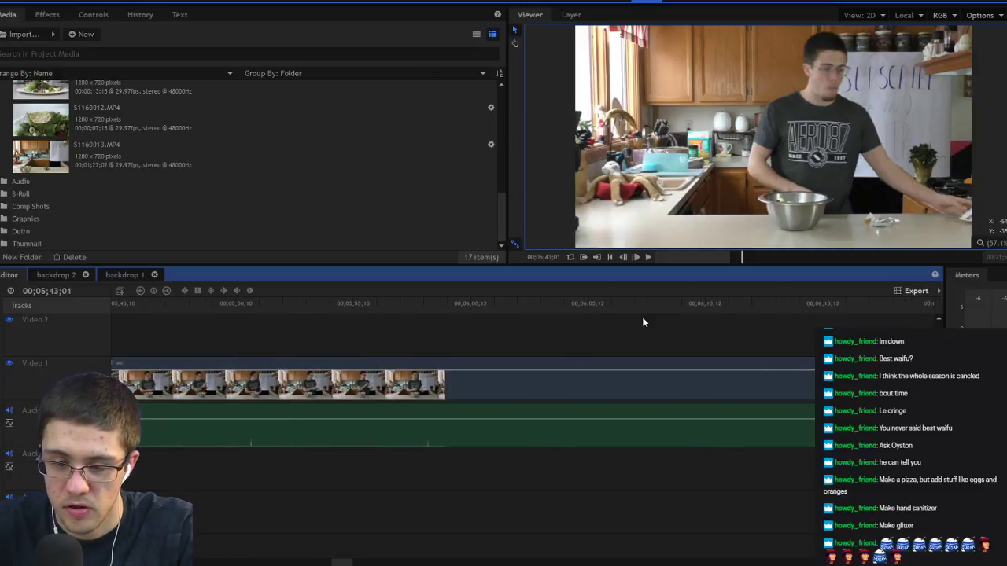
click(442, 309)
key(space)
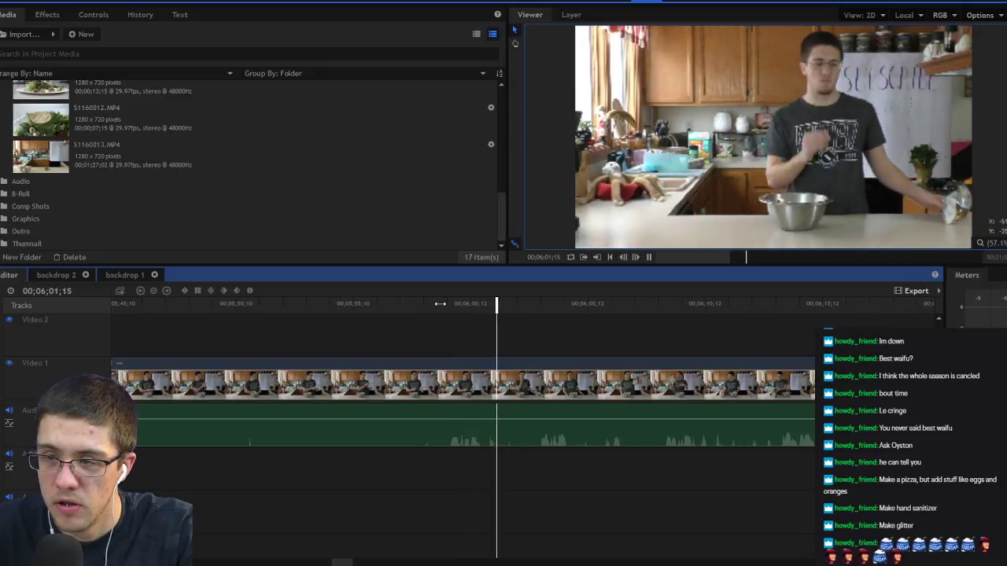
key(space)
drag(423, 307, 397, 307)
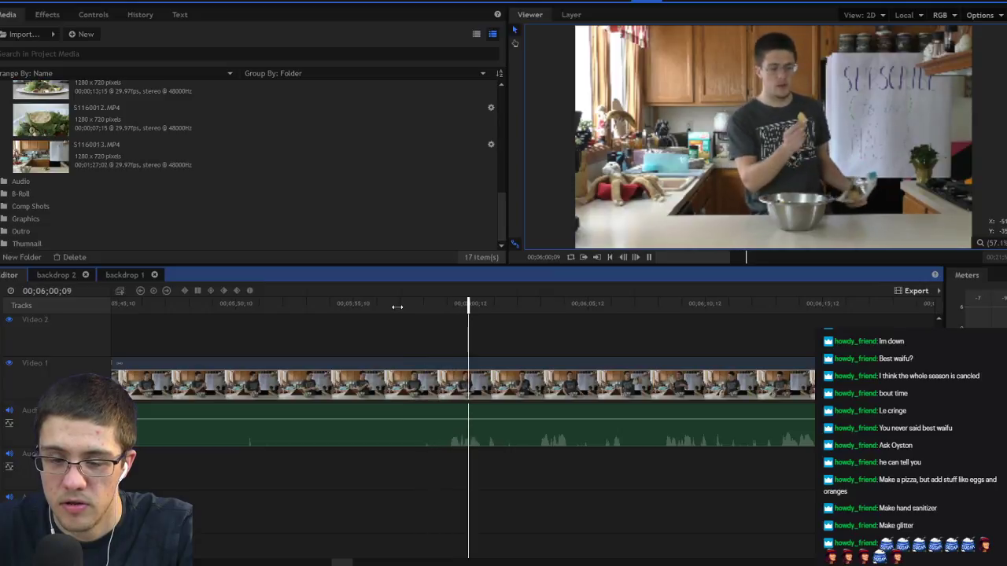
key(space)
drag(447, 314, 431, 320)
scroll(472, 360, up, 8)
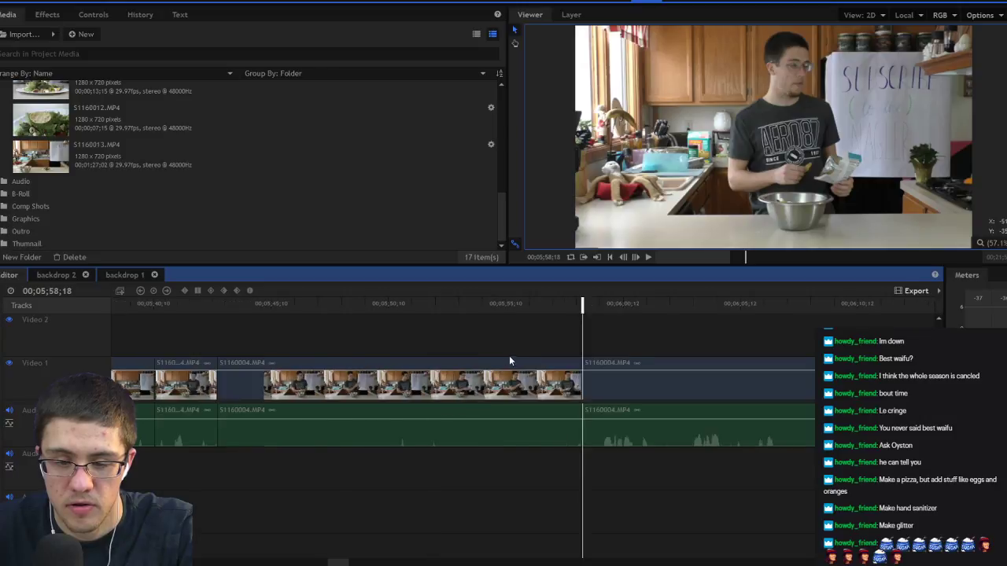
Step: Split the silent piece at 00;05;45;02 to keep its beginning, and play from about 00;05;42;20 across the cut
click(592, 363)
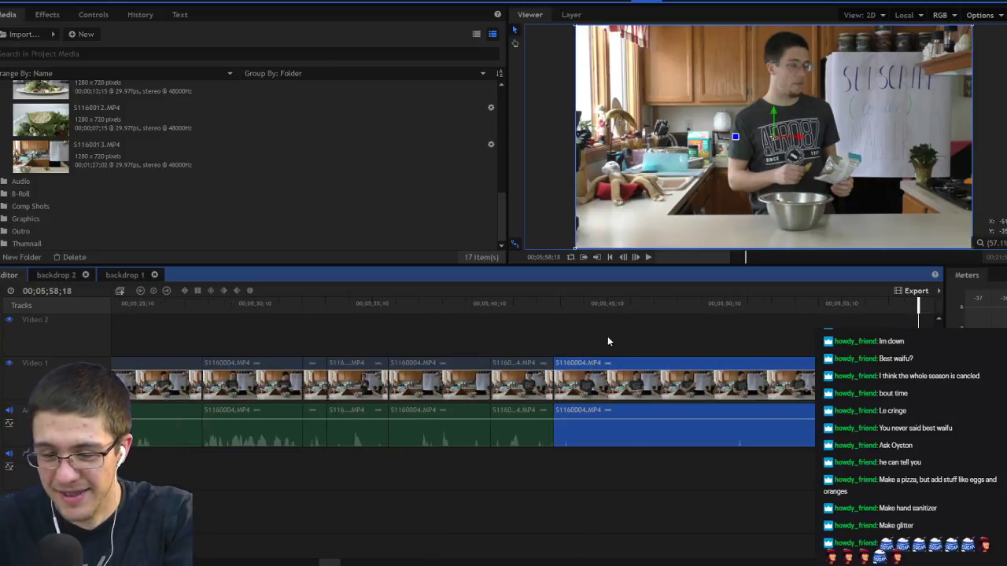
click(601, 305)
key(ctrl+shift+d)
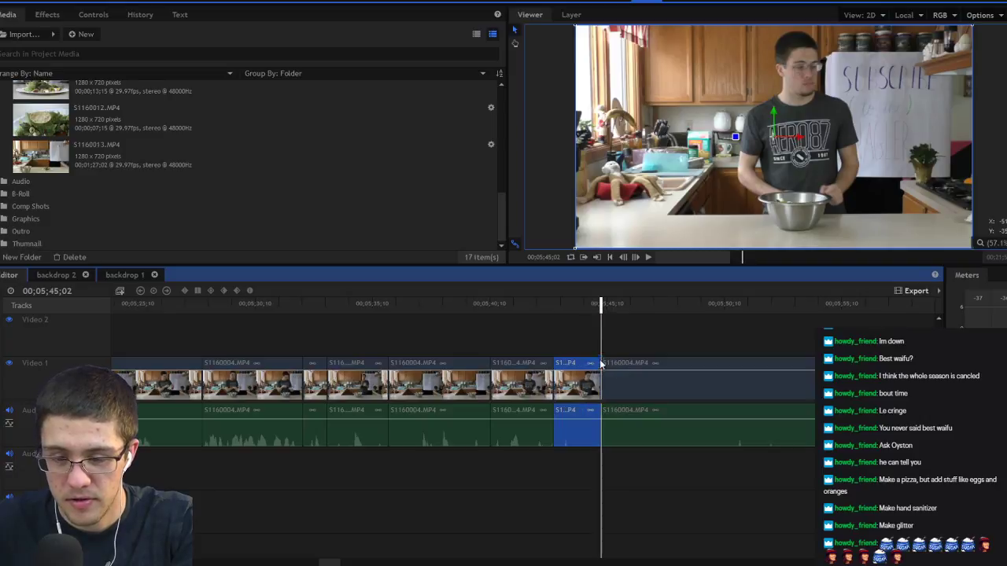
click(545, 305)
key(space)
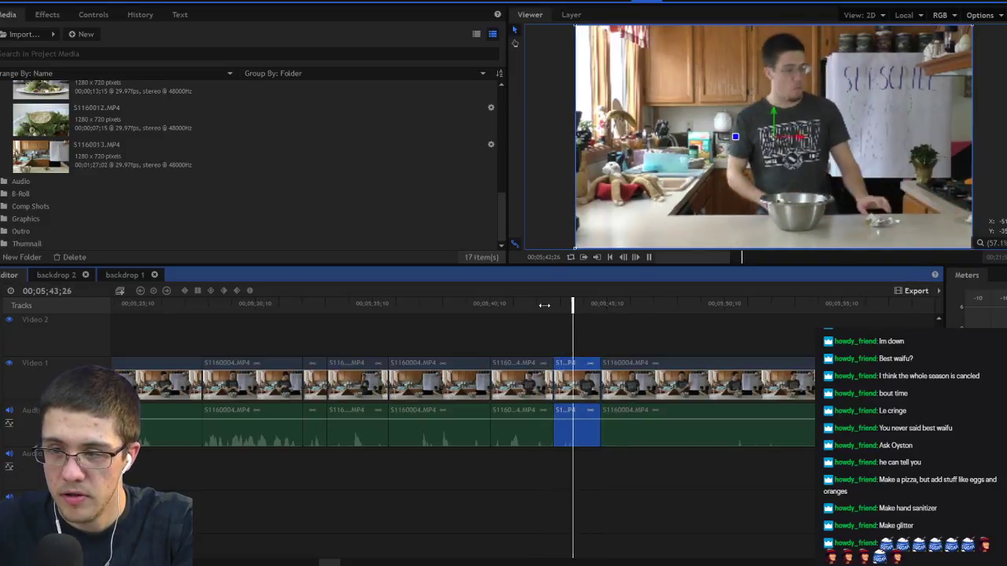
key(space)
Step: Delete the silent piece between 00;05;45;02 and 00;05;58;18 and ripple delete the resulting gap
scroll(732, 341, right, 5)
click(417, 359)
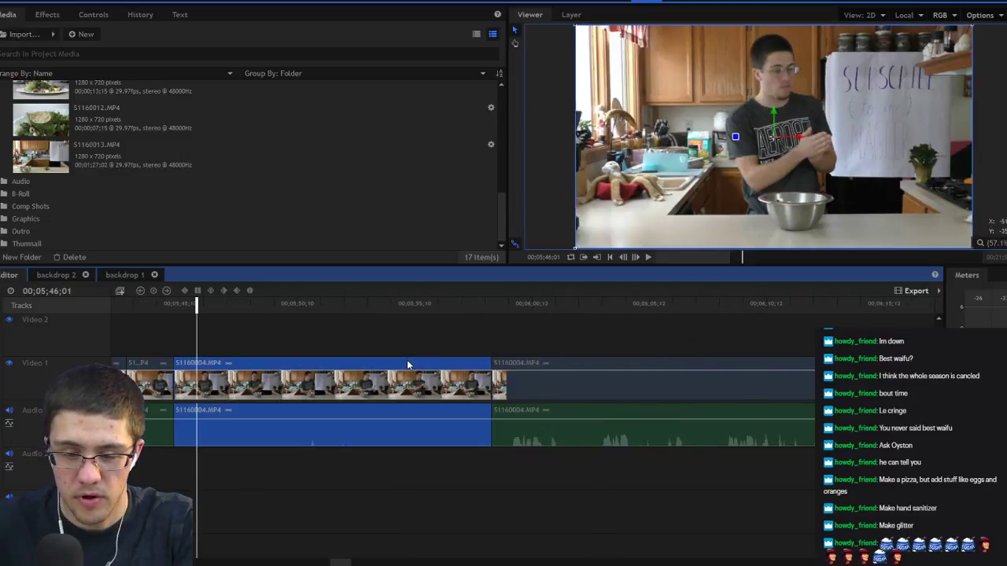
key(Delete)
right_click(349, 384)
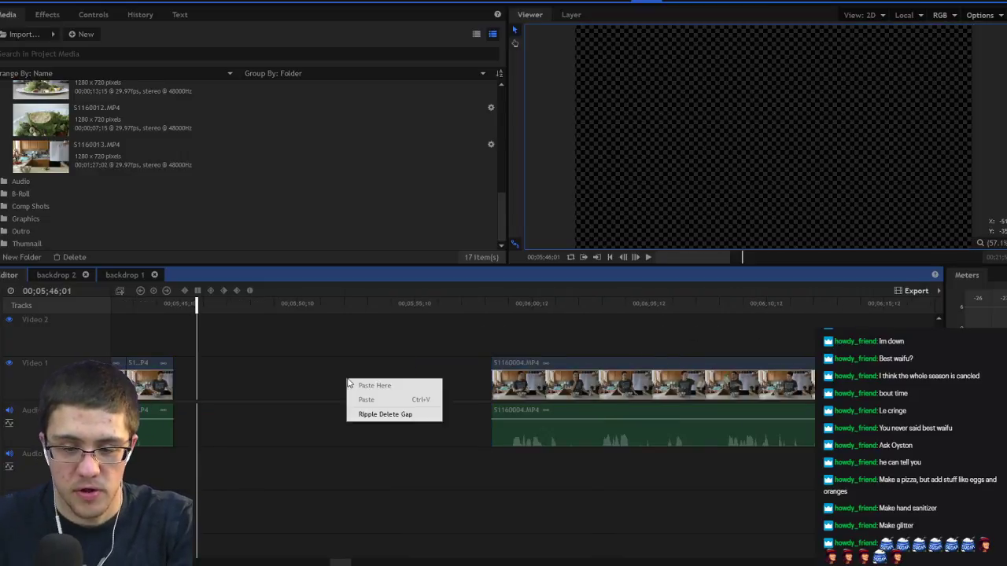
click(370, 414)
Step: Play the edited section from 00;05;39;27 to 00;05;51;09 to check the new joins
scroll(296, 342, left, 5)
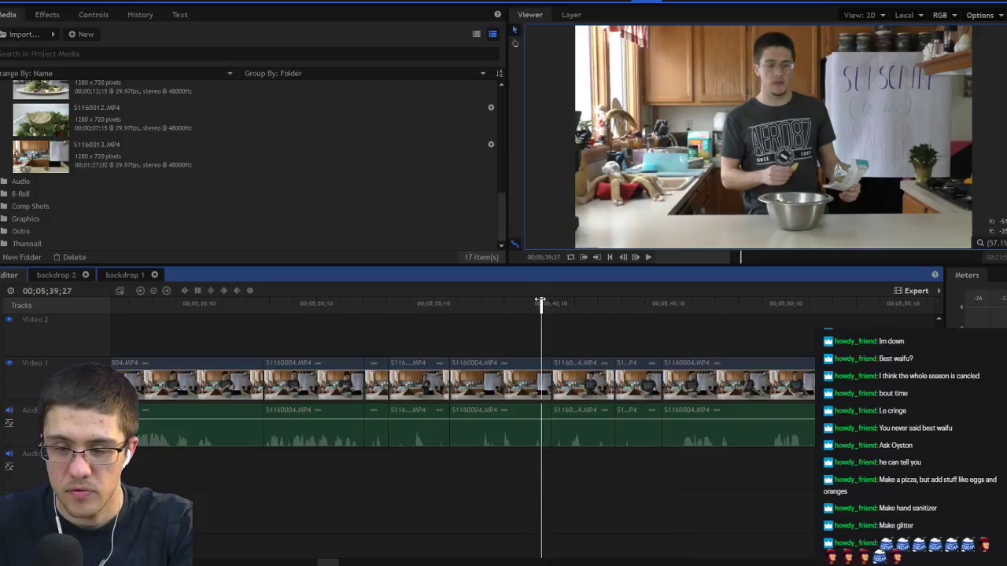
click(540, 299)
key(space)
click(420, 303)
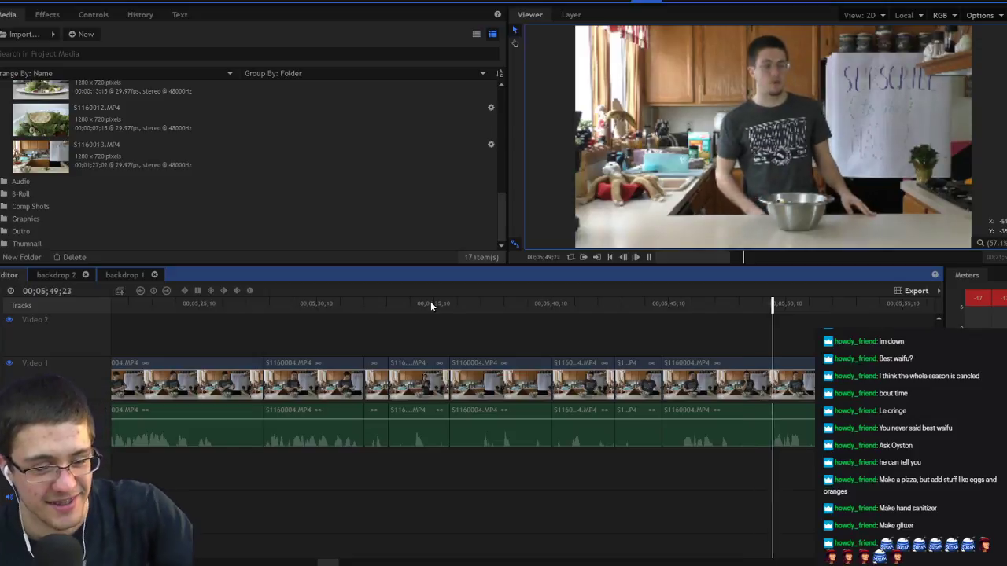
key(space)
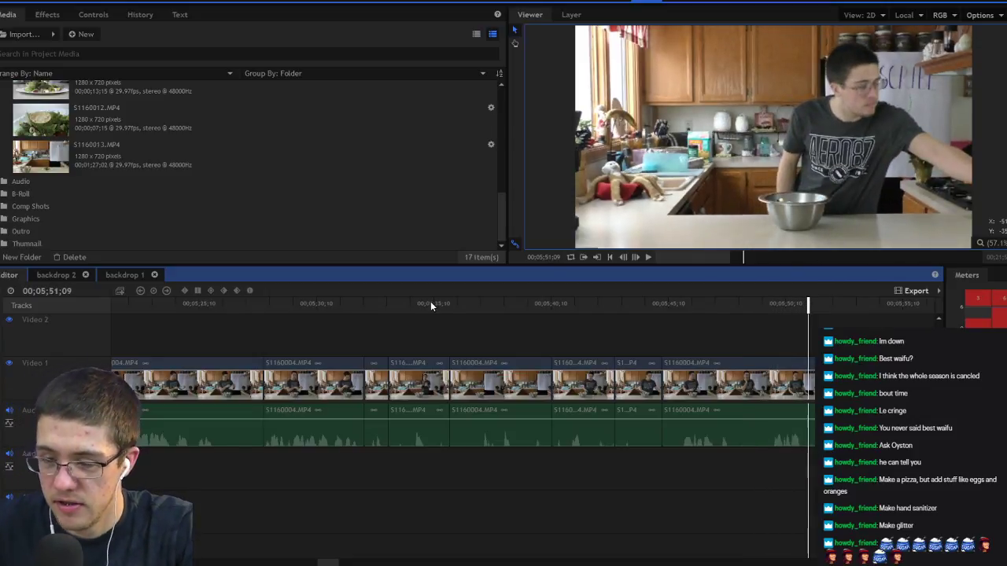
Step: Play the following footage from 00;05;51;09 to 00;05;56;21 to look for the next part to cut
key(space)
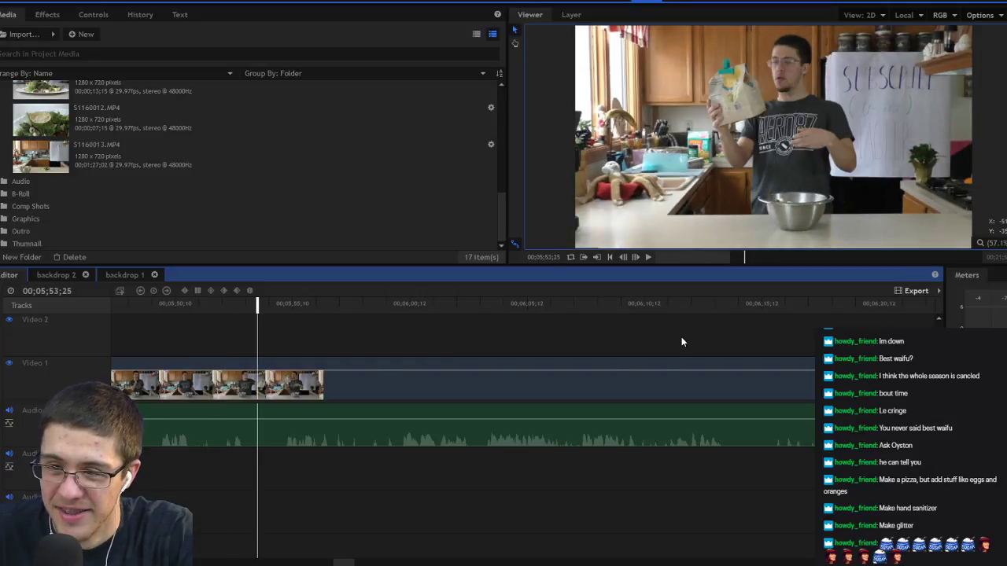
key(space)
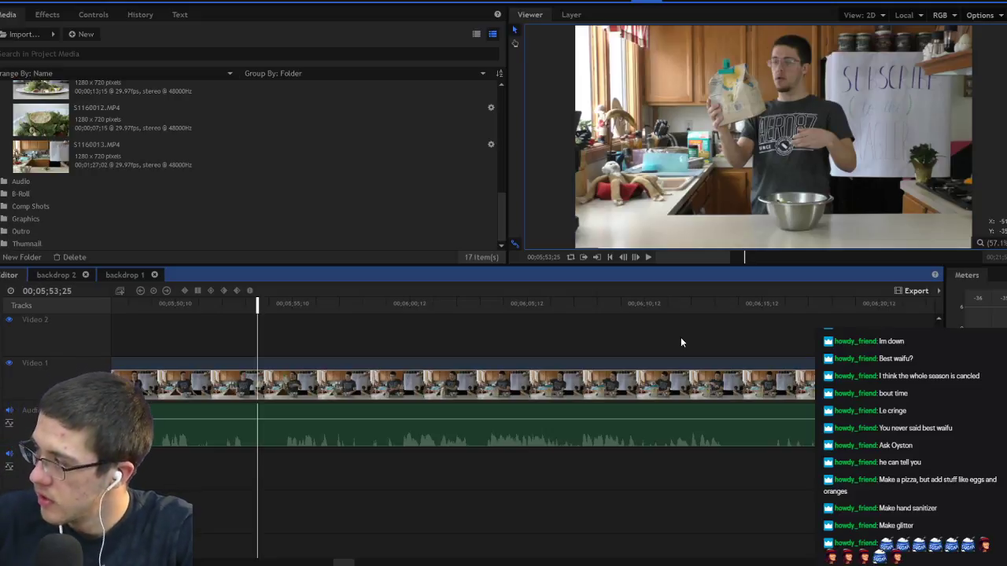
key(space)
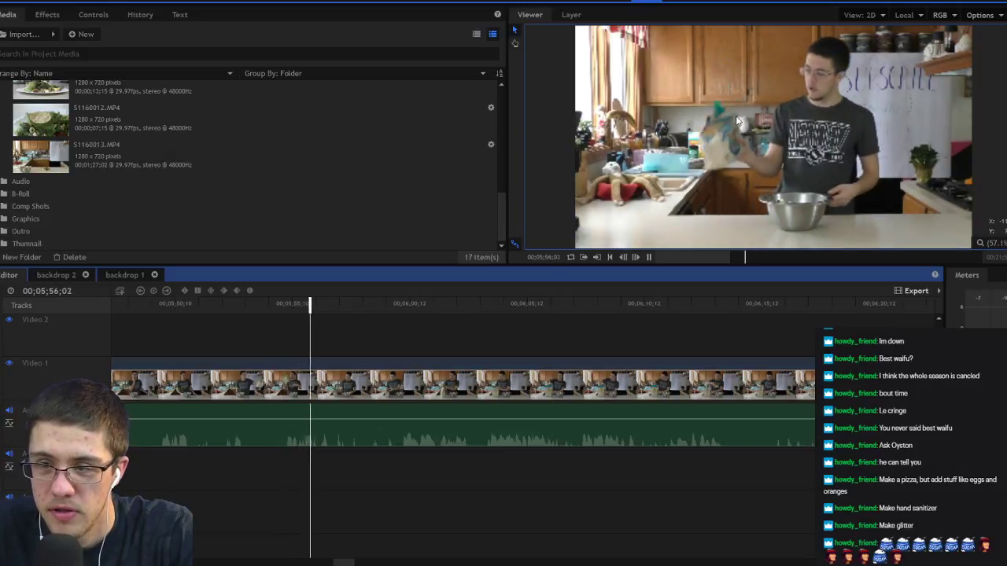
key(space)
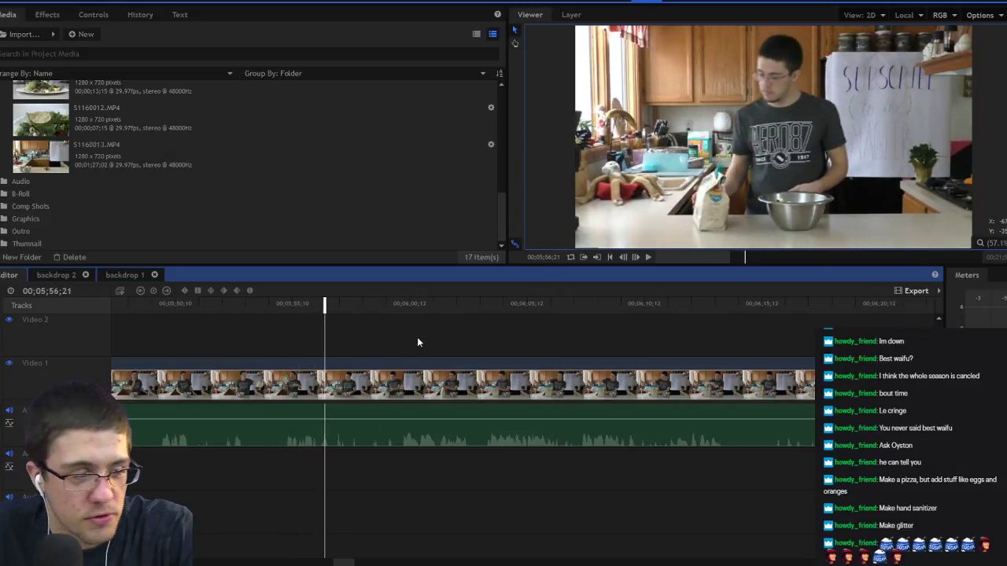
Step: Replay the footage from 00;05;45;01 to 00;05;49;10 to look for the next part to cut
scroll(417, 341, left, 5)
click(478, 303)
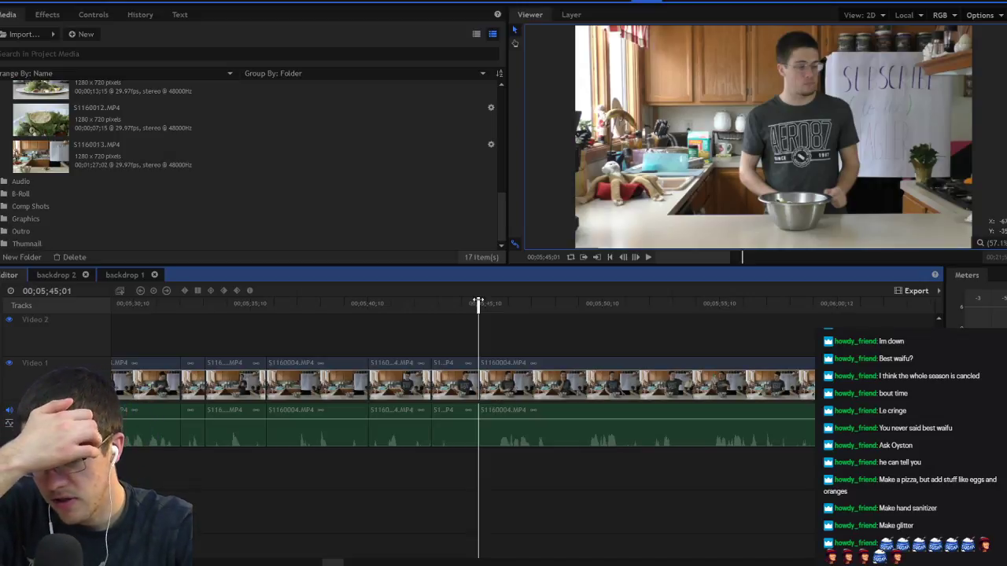
key(space)
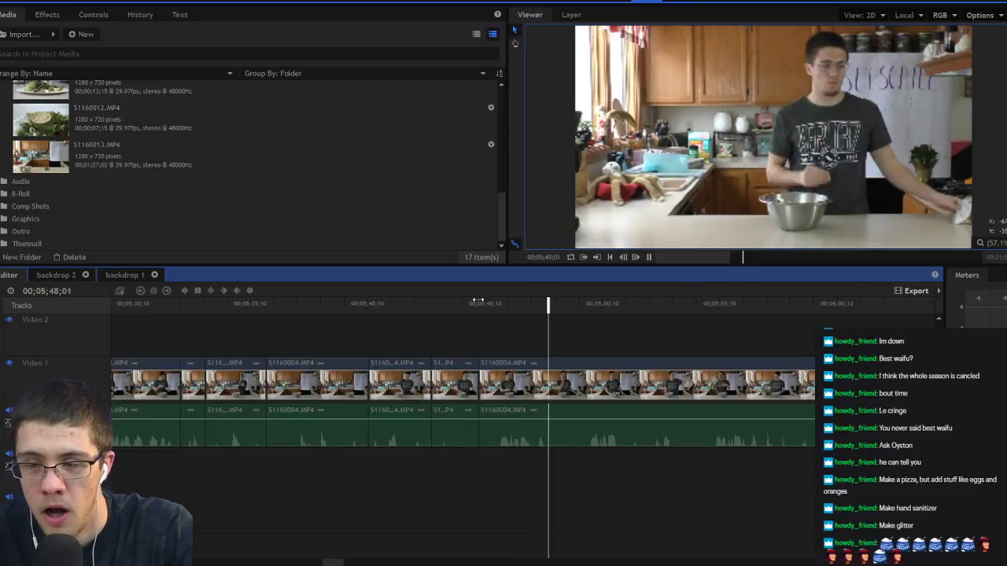
key(space)
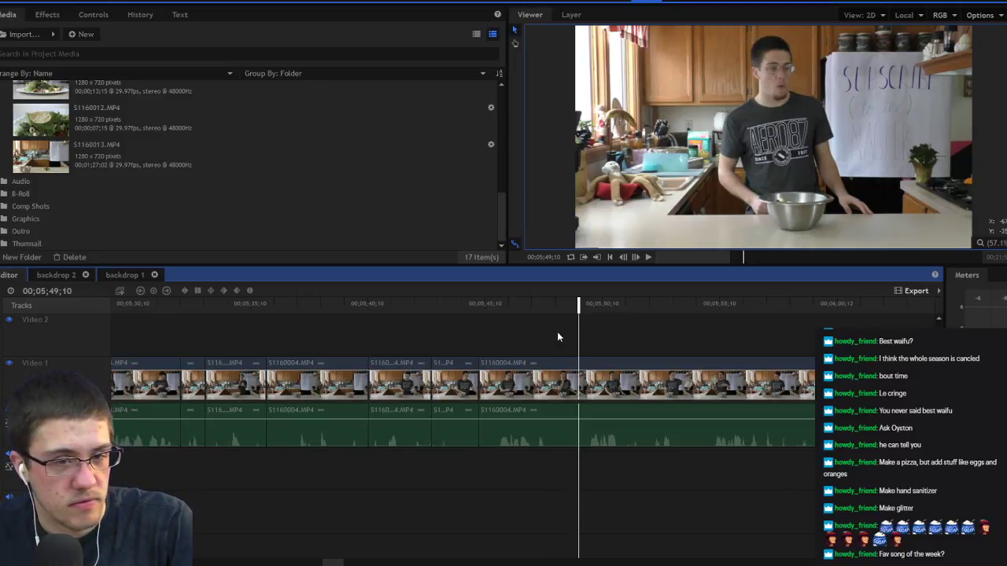
Step: Switch to the web browser, search youtube.com for eminem, and return to the video editor
mouse_move(248, 557)
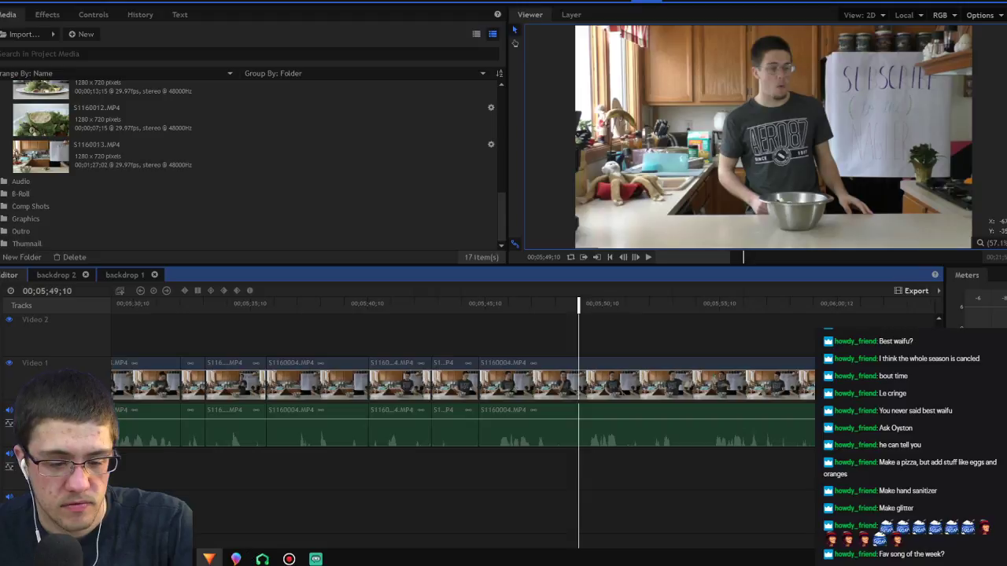
click(209, 559)
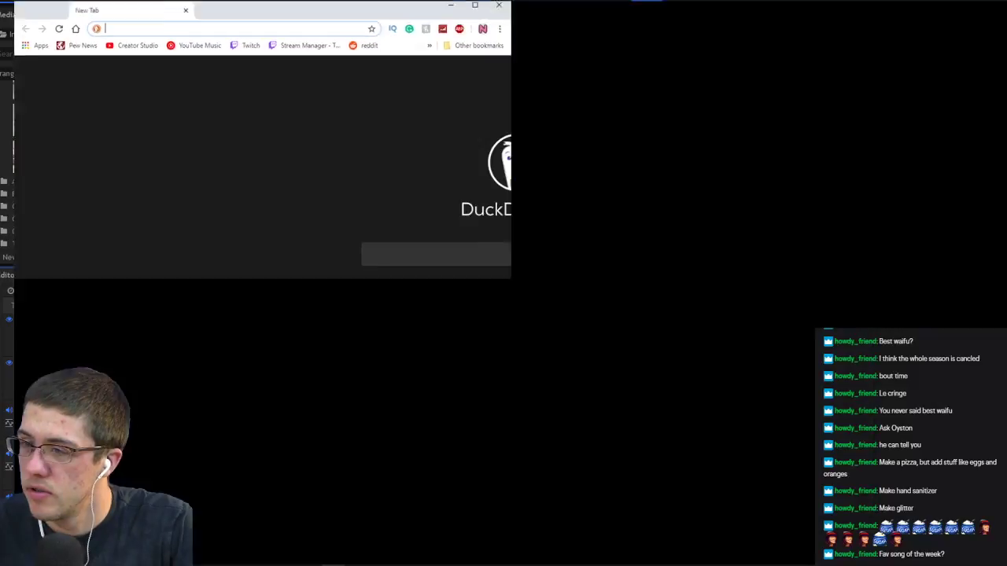
text(youtube.com)
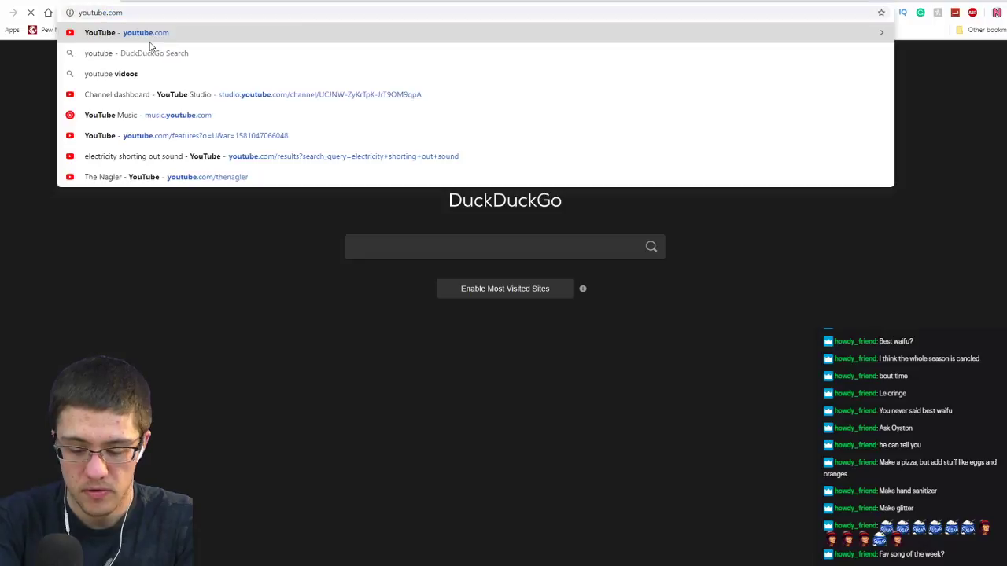
key(Return)
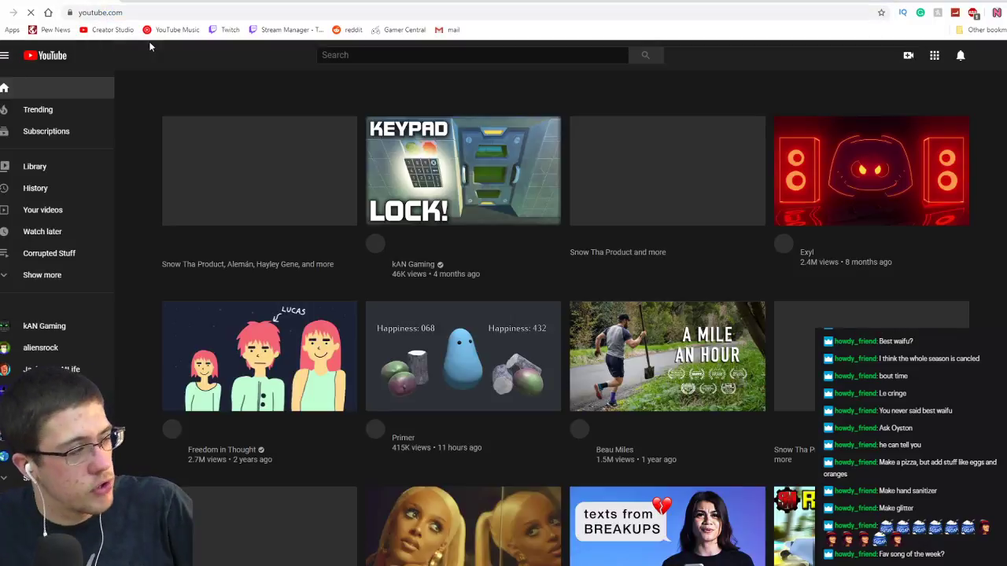
key(super+Down)
key(super+Down)
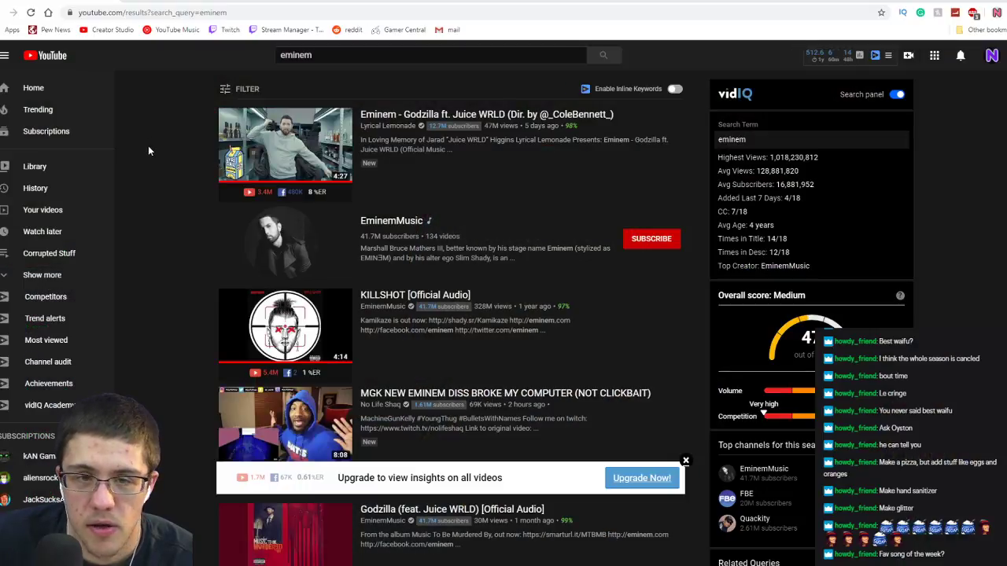
key(alt+Tab)
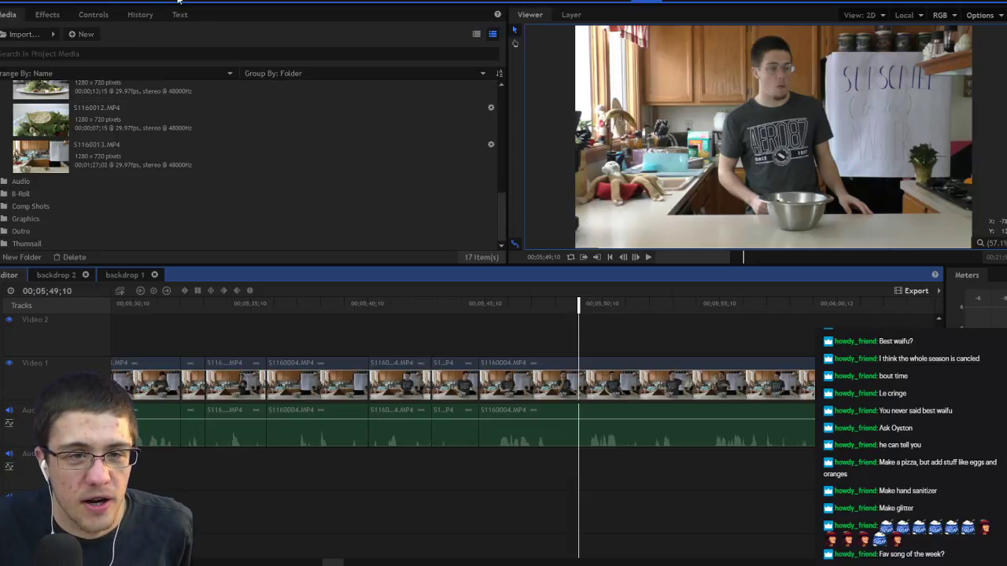
Step: Play the start of the long clip from 00;05;45;01 to 00;05;48;21 and place the playhead at 00;05;49;15
click(479, 305)
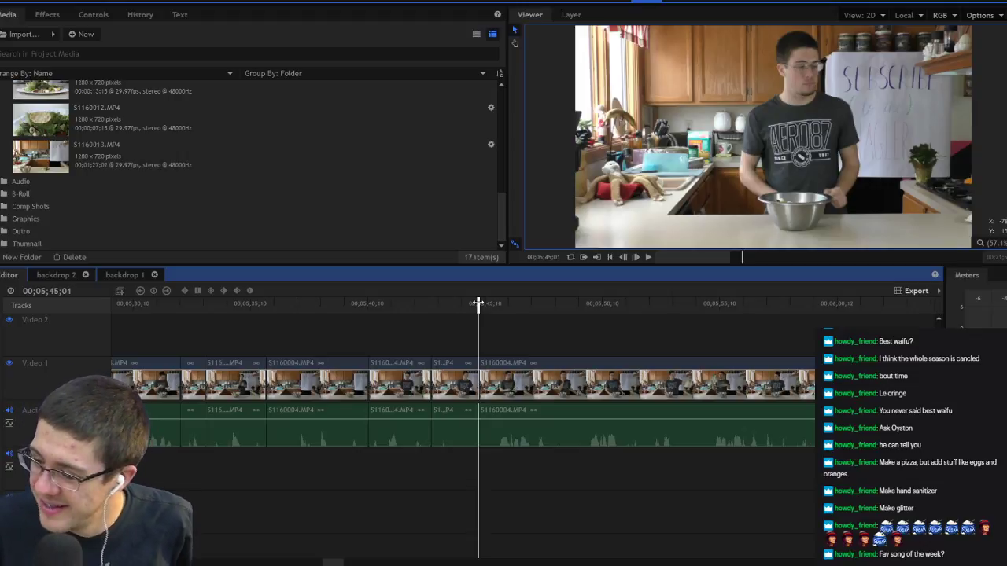
key(space)
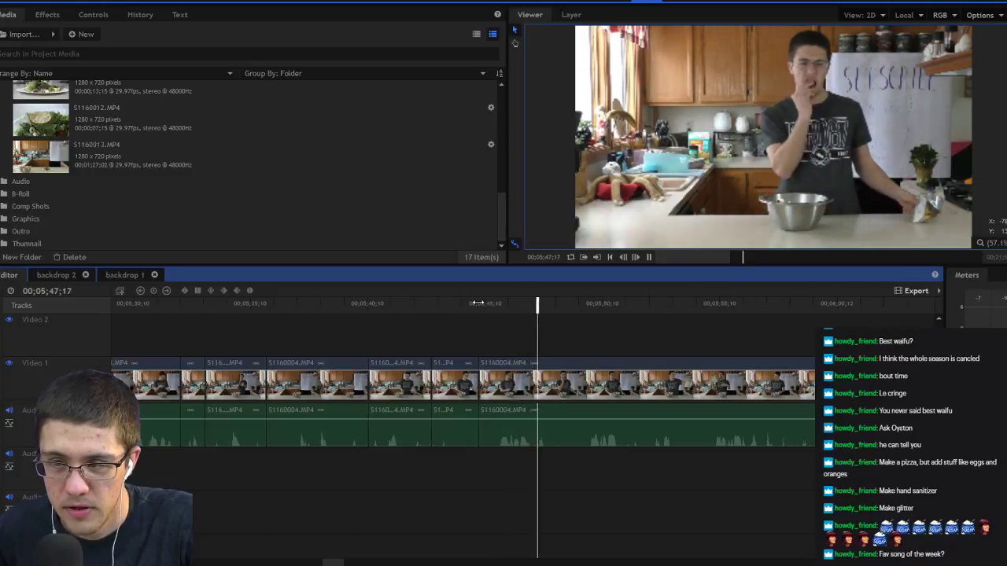
key(space)
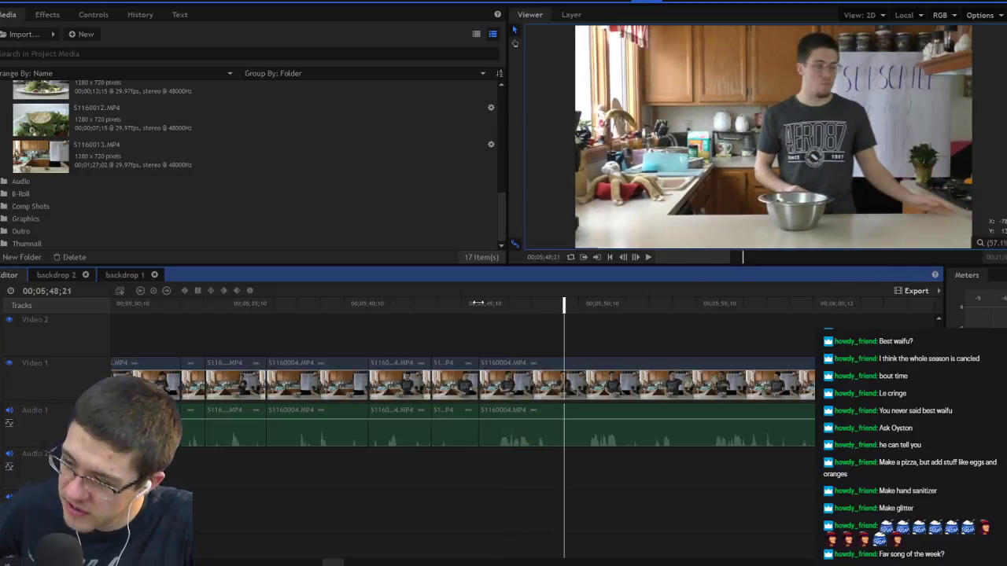
click(582, 307)
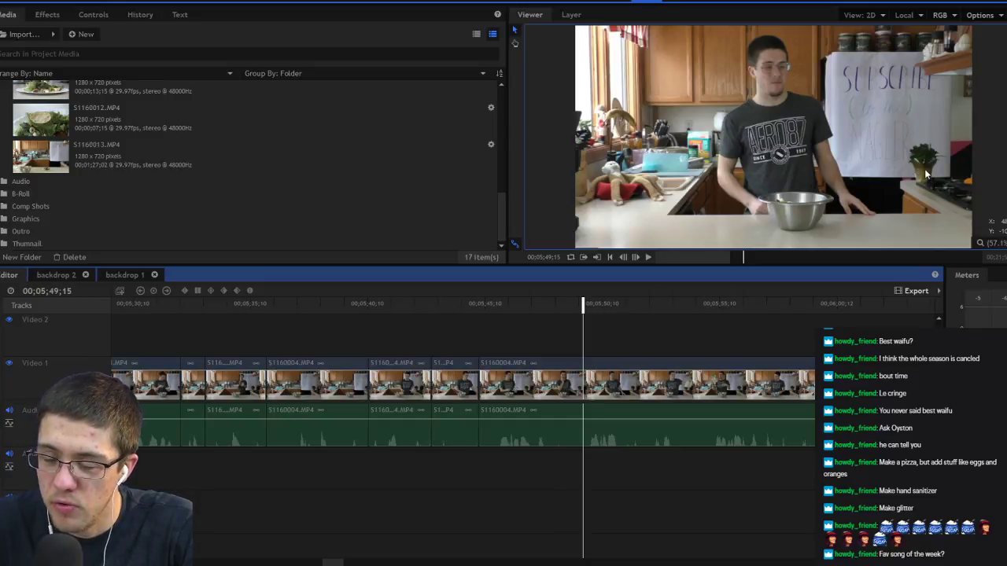
Step: Examine the earlier footage at several points of the timeline, from 00;03;33;27 back to 00;00;10;06 near the start
scroll(531, 322, up, 10)
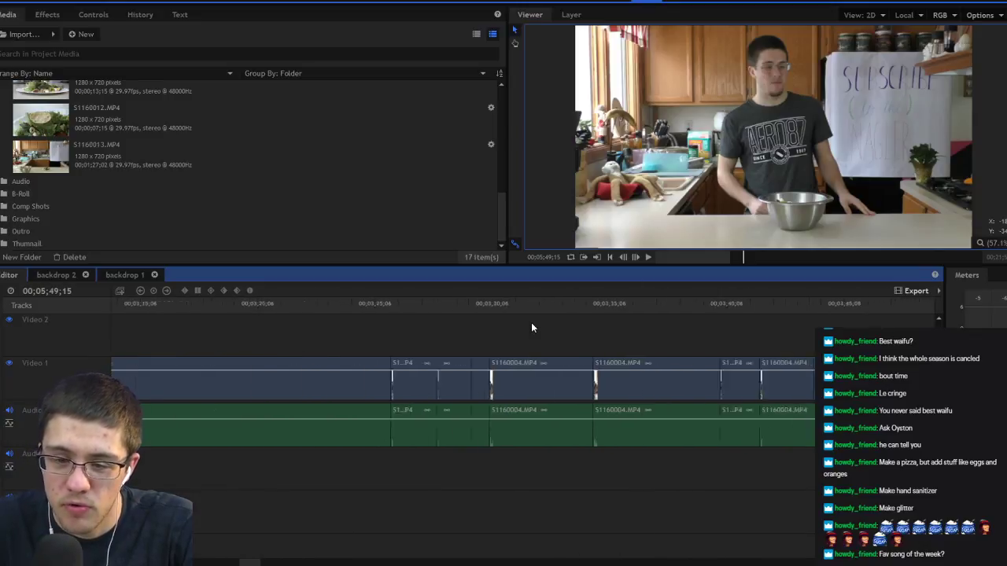
scroll(533, 318, down, 7)
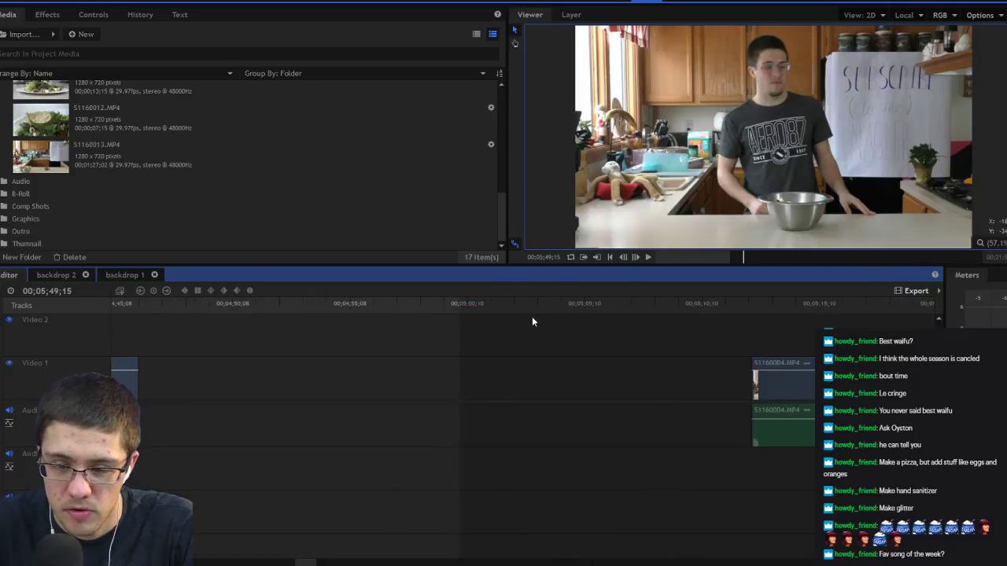
right_click(454, 375)
click(482, 406)
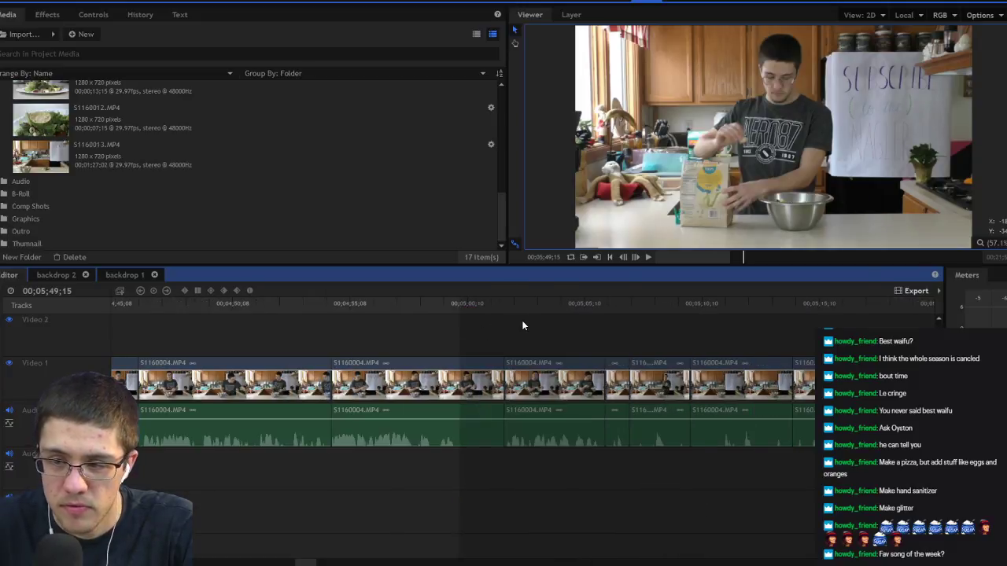
scroll(522, 320, up, 2)
scroll(522, 325, up, 3)
click(518, 306)
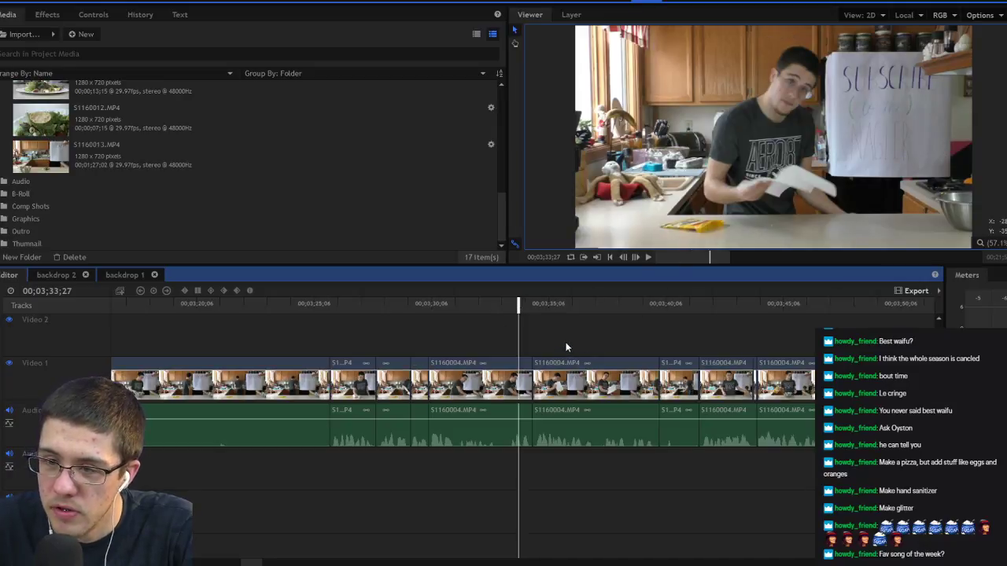
drag(508, 311, 234, 329)
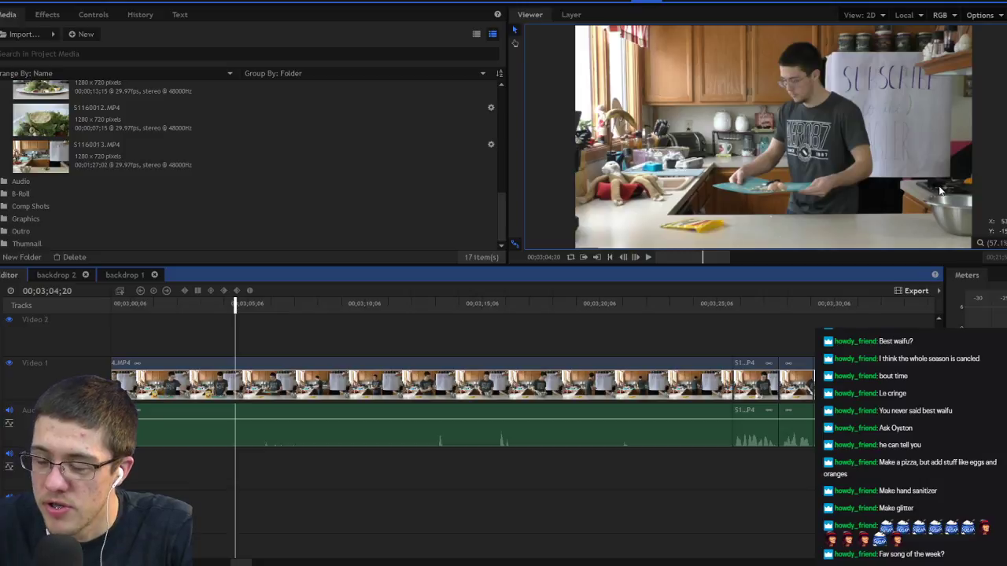
scroll(443, 321, left, 2)
scroll(464, 314, left, 10)
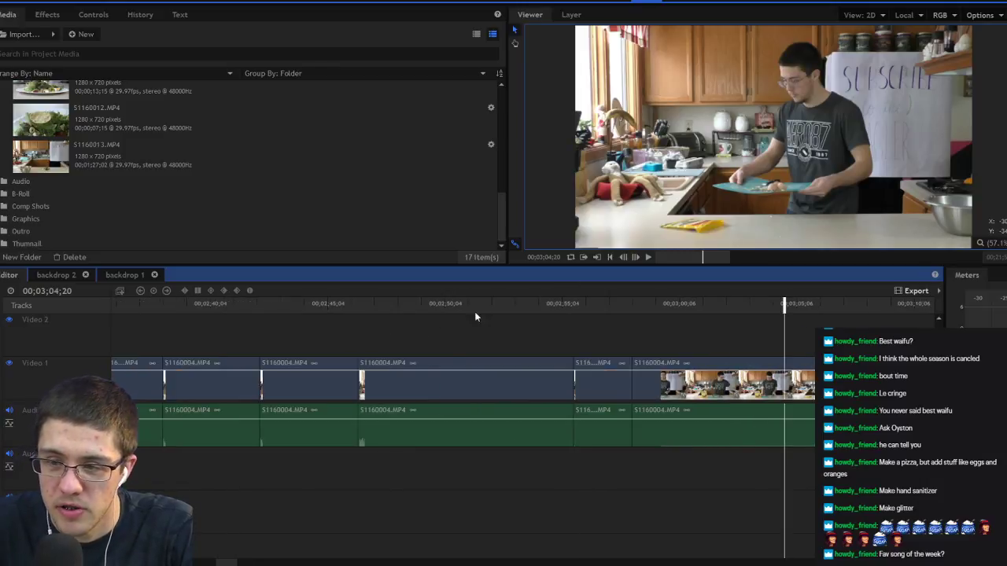
click(416, 304)
scroll(497, 341, left, 15)
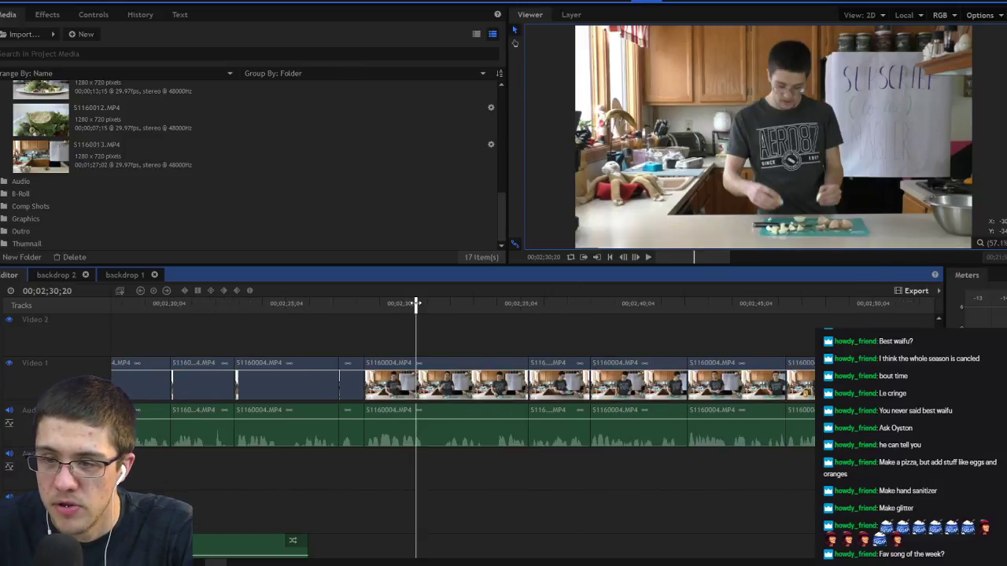
click(404, 311)
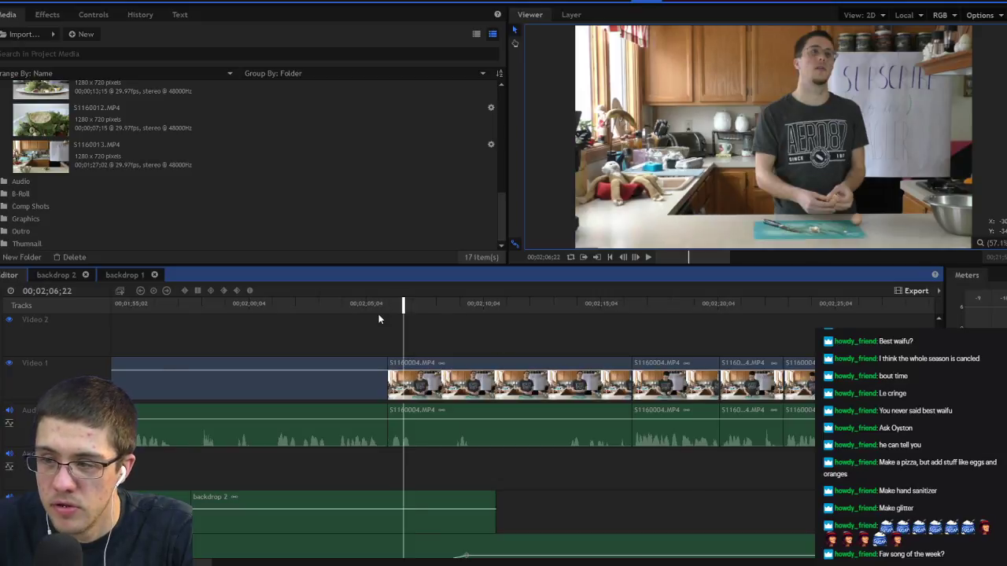
scroll(379, 320, left, 15)
click(355, 305)
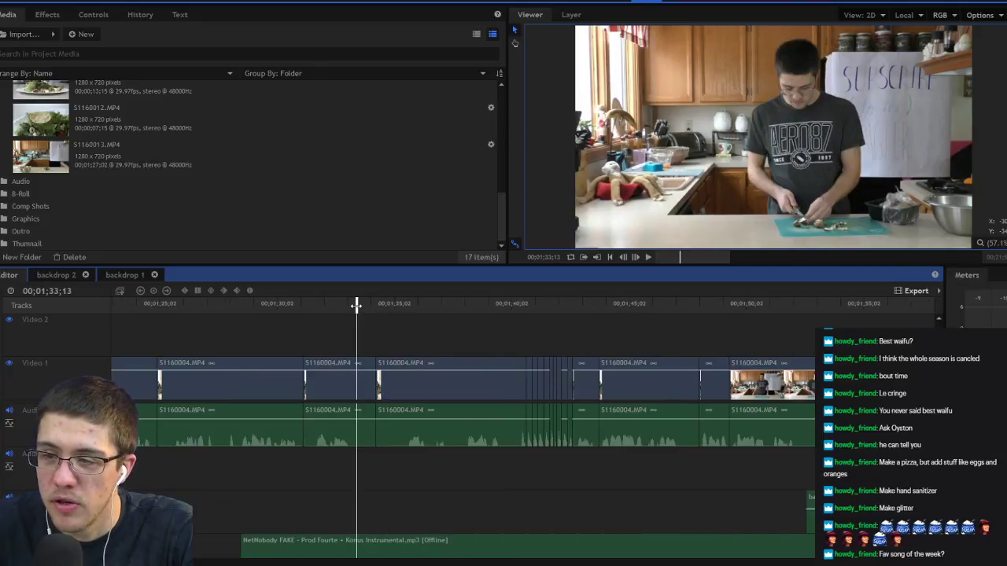
scroll(355, 307, left, 20)
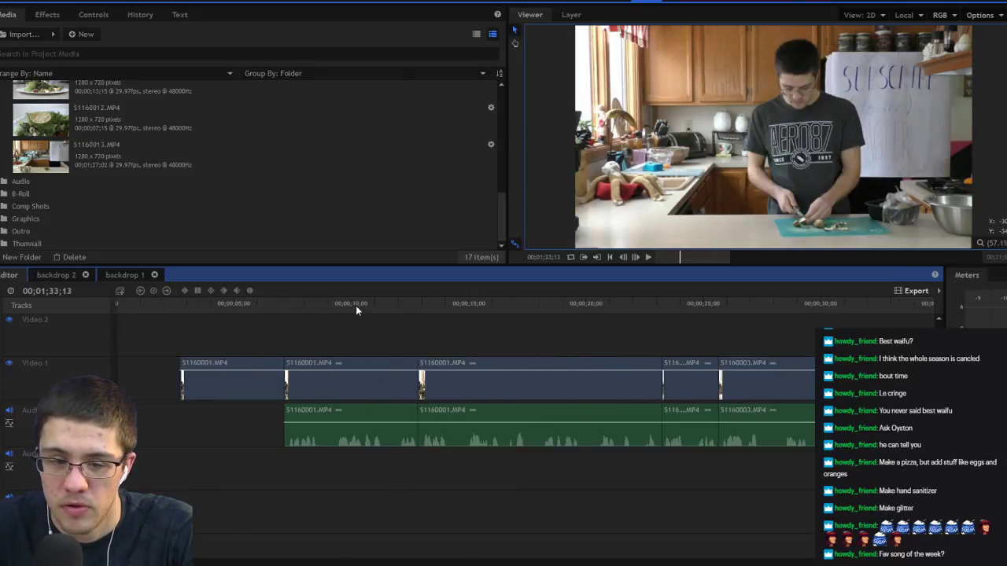
click(356, 306)
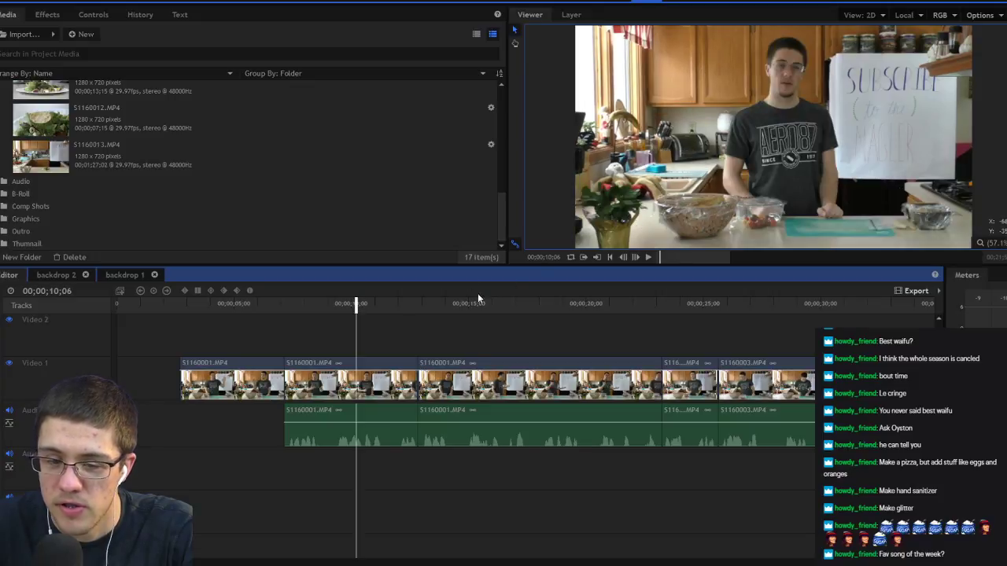
Step: Play the footage from 00;05;18;18 to 00;05;37;07 to look for silent or unneeded parts
scroll(353, 324, right, 20)
scroll(352, 327, right, 20)
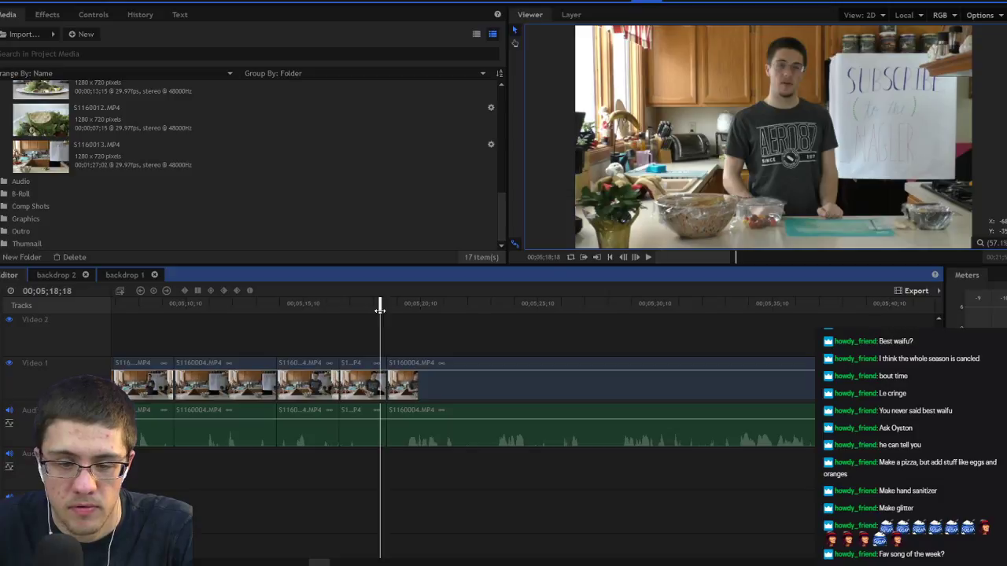
click(380, 311)
key(space)
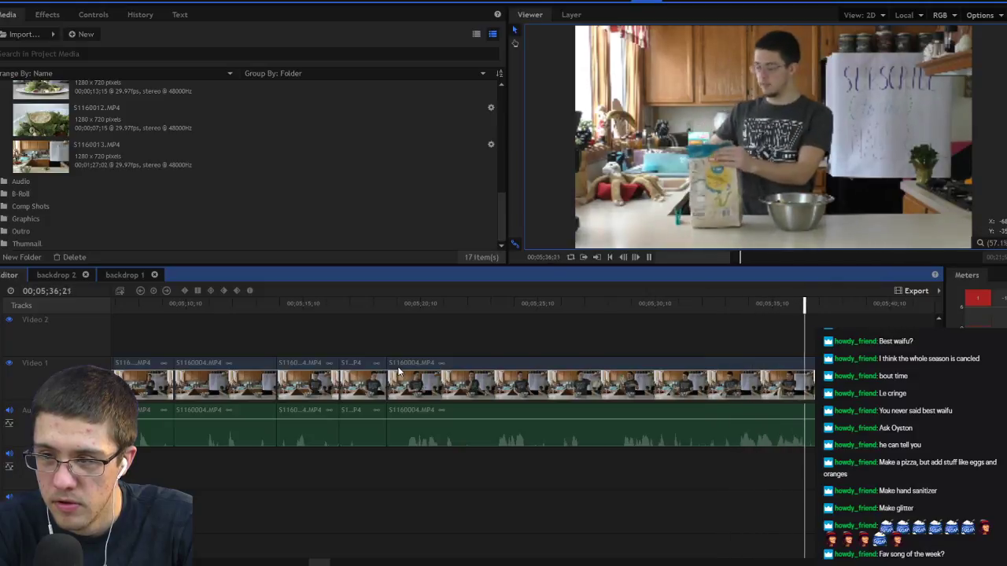
key(space)
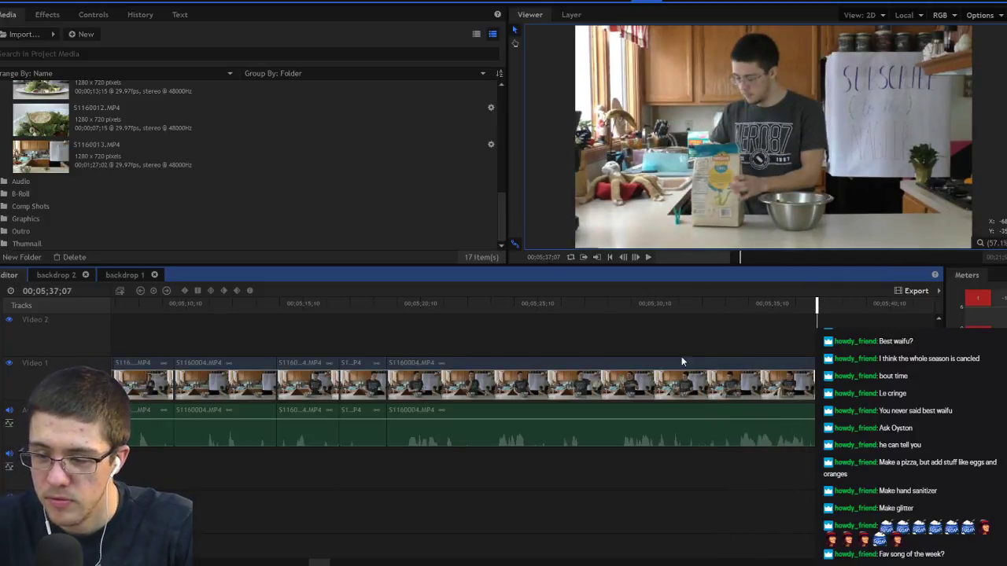
Step: Check the speech up to 00;05;36;24 and split the S1160004.MP4 clip where that speech begins, at about 00;05;33;22
click(736, 306)
key(space)
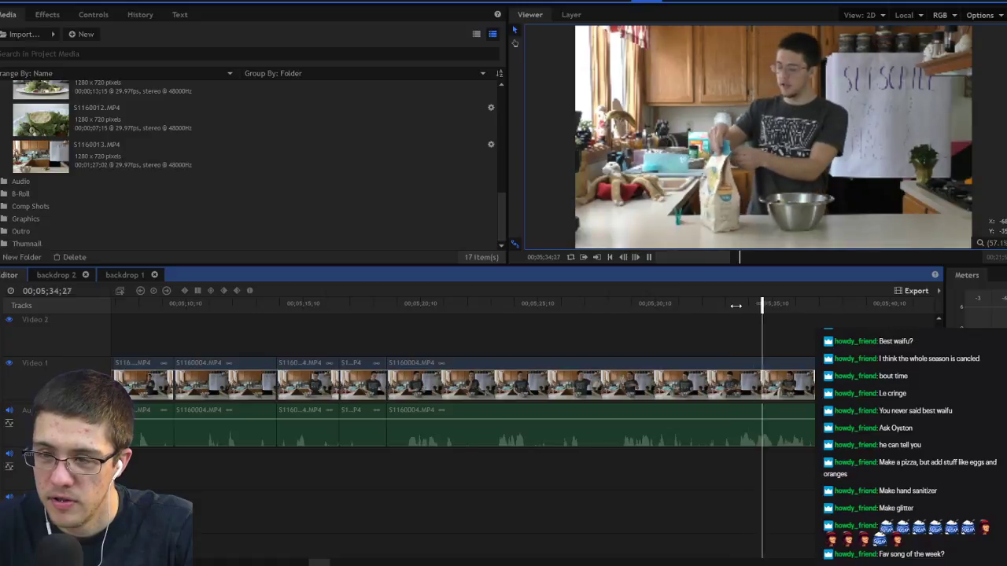
key(space)
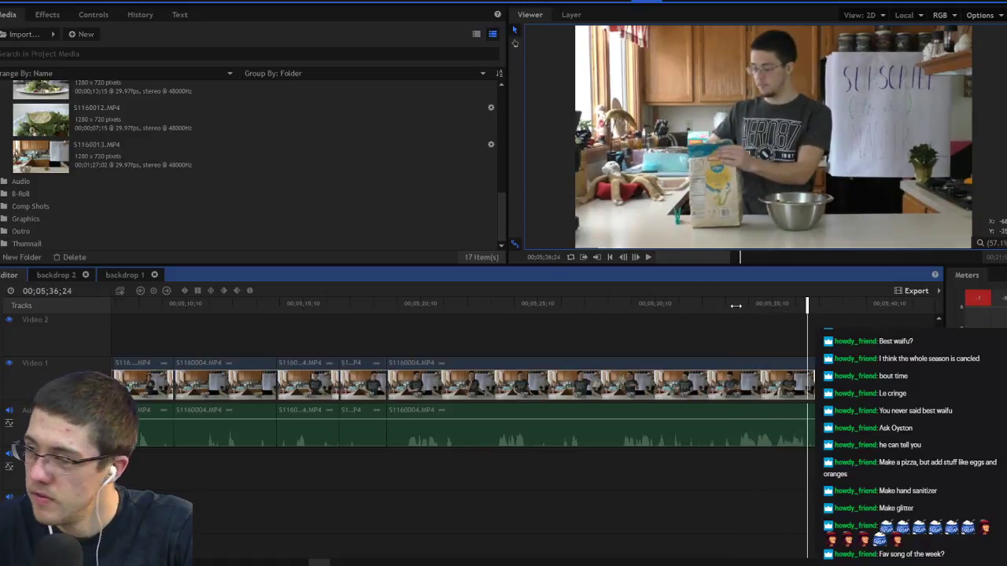
click(732, 415)
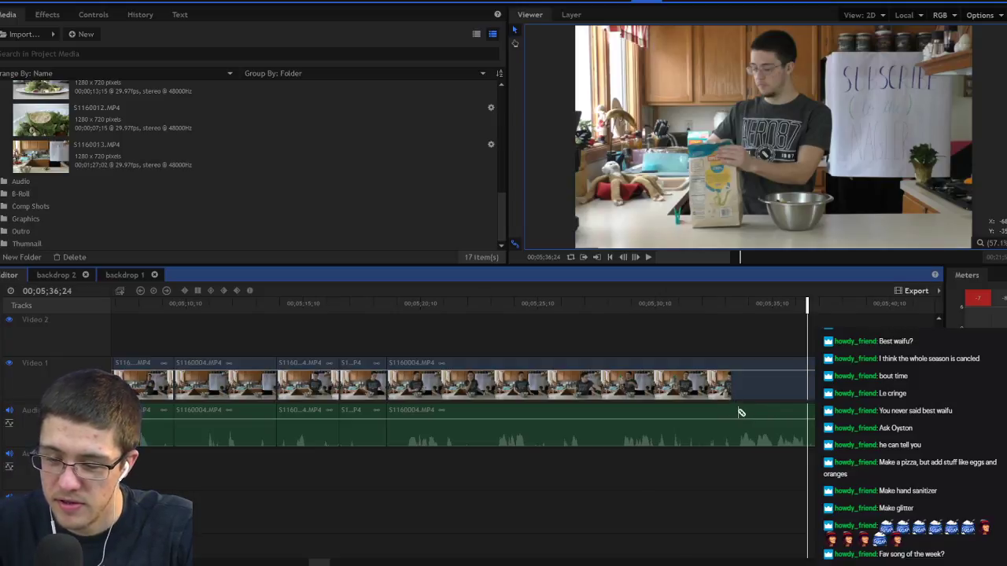
key(ctrl+z)
click(740, 427)
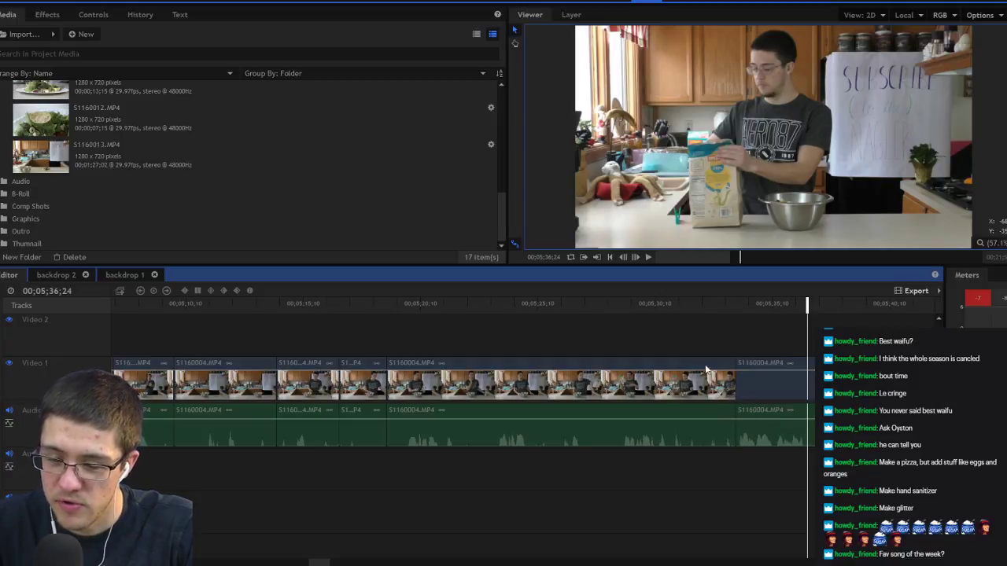
Step: Play the footage from about 00;05;28 to 00;05;31;04 and split the S1160004.MP4 clip at 00;05;30;28
click(604, 304)
key(space)
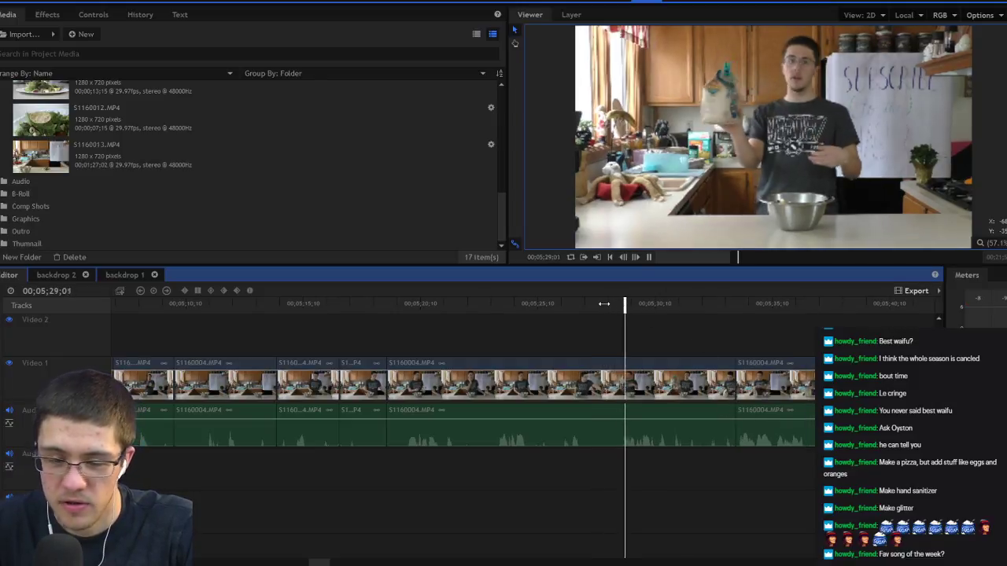
key(space)
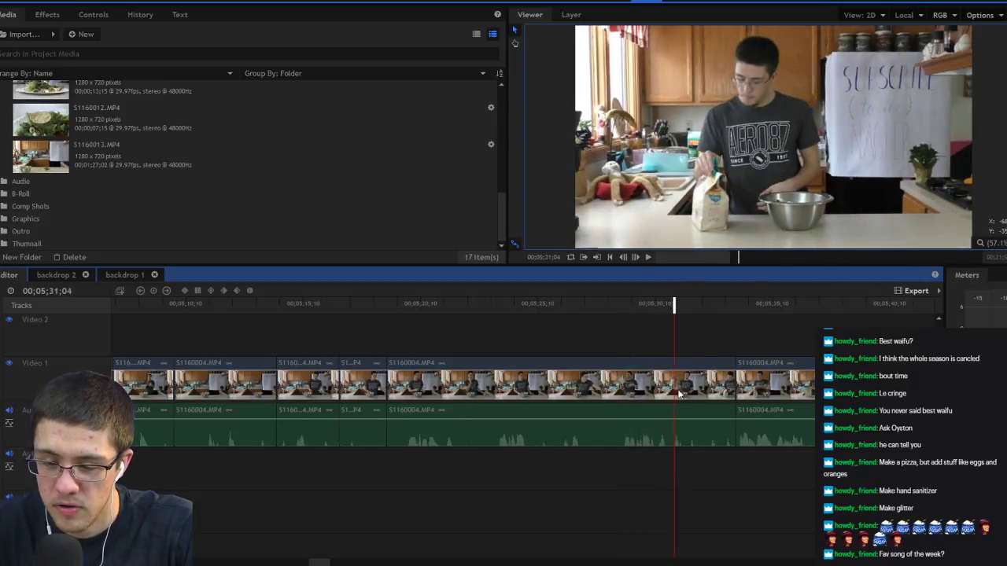
drag(673, 309, 668, 309)
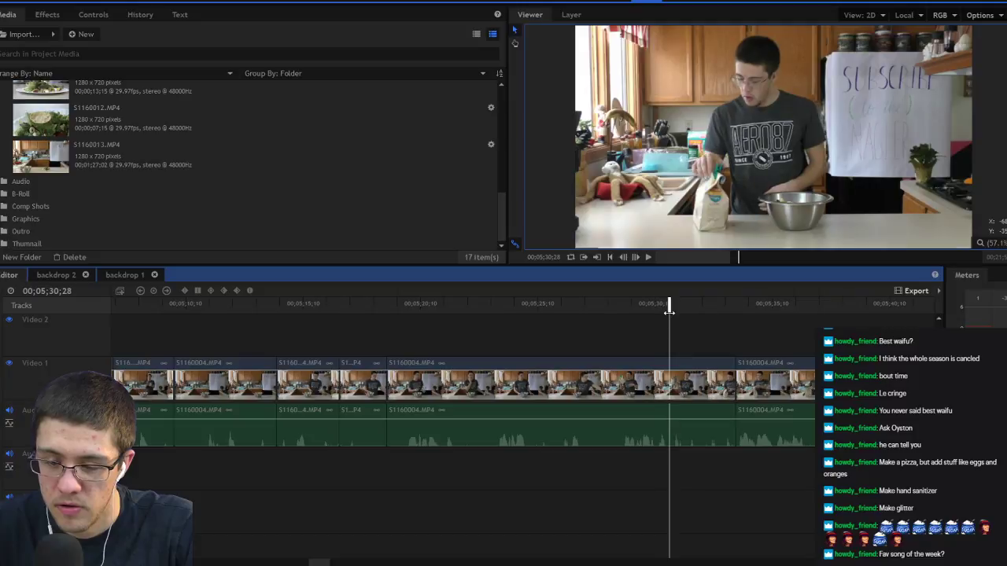
key(ctrl+shift+d)
Step: Delete the short S1160004.MP4 piece after 00;05;30;28 and ripple delete the gap it leaves
click(687, 415)
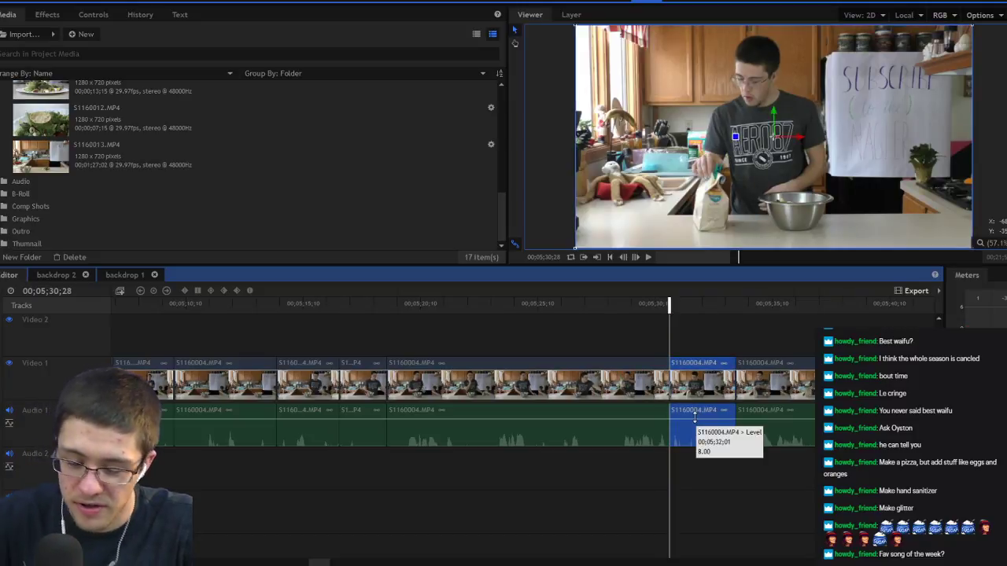
key(Delete)
right_click(695, 417)
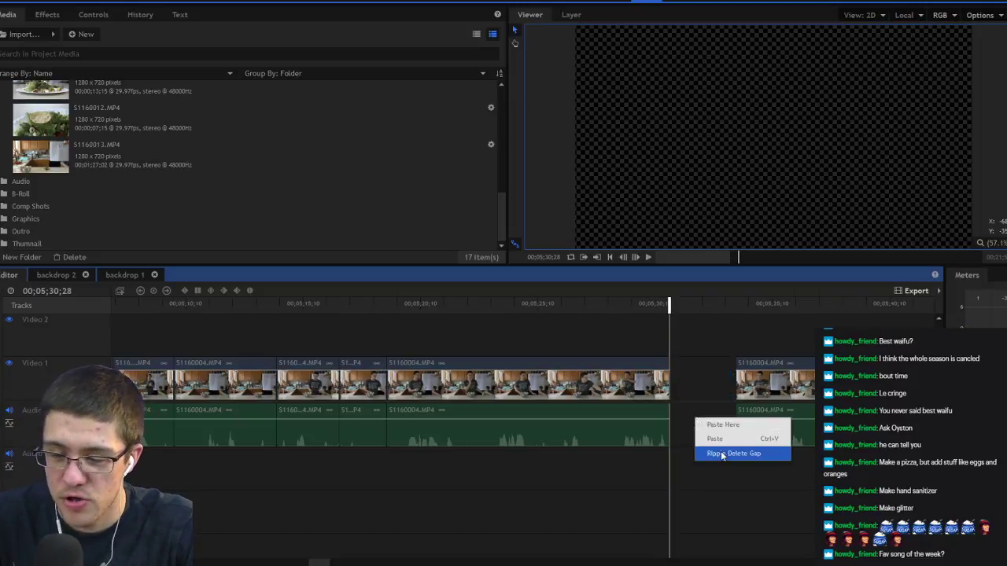
click(712, 452)
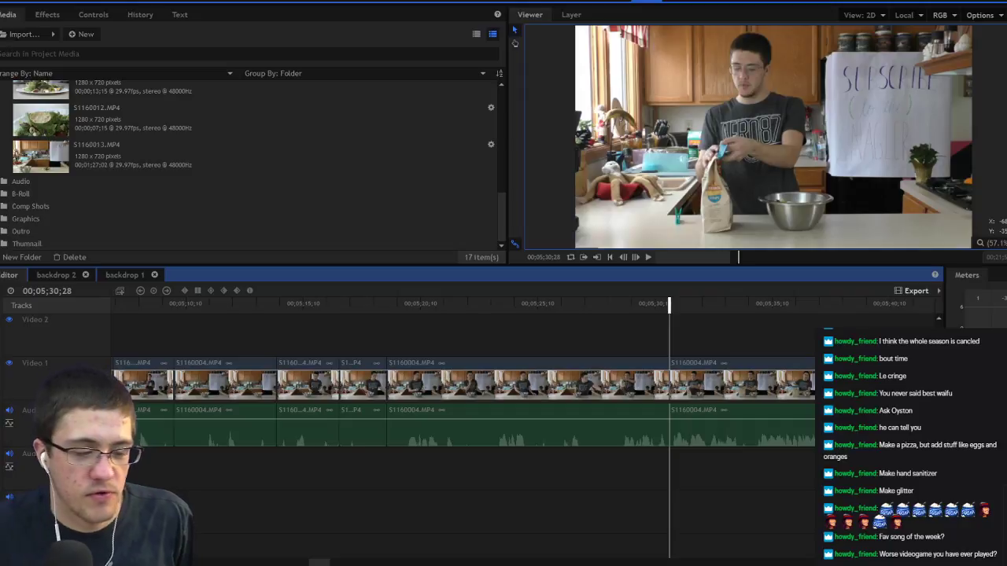
Step: Play the footage leading up to the new cut, stopping at 00;05;30;13, to check the speech
click(613, 304)
key(space)
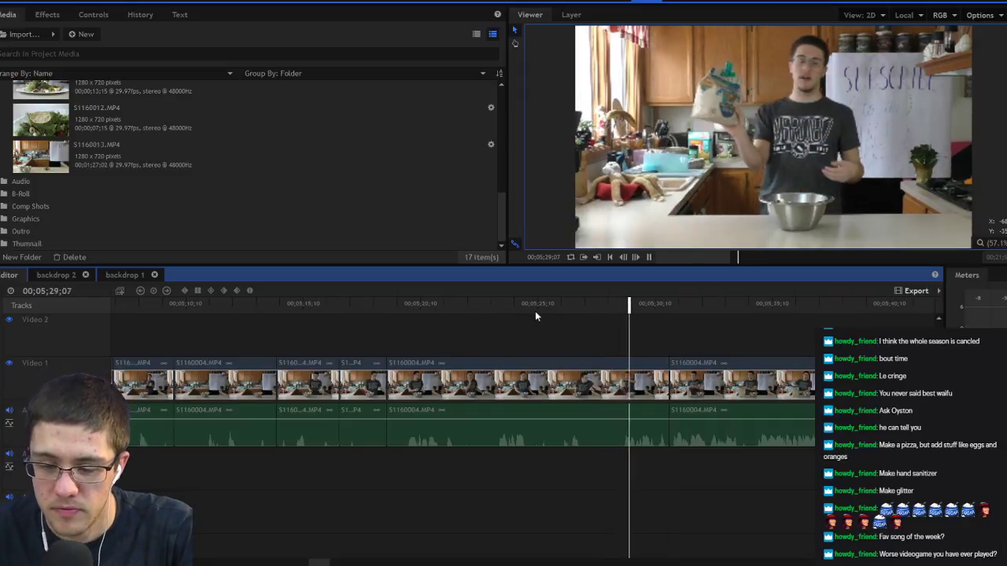
click(417, 303)
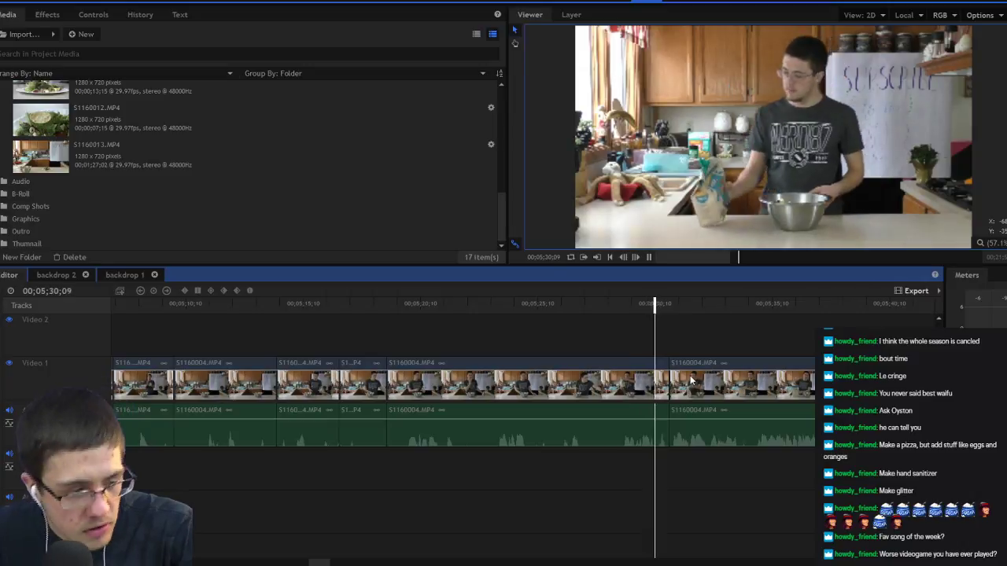
key(space)
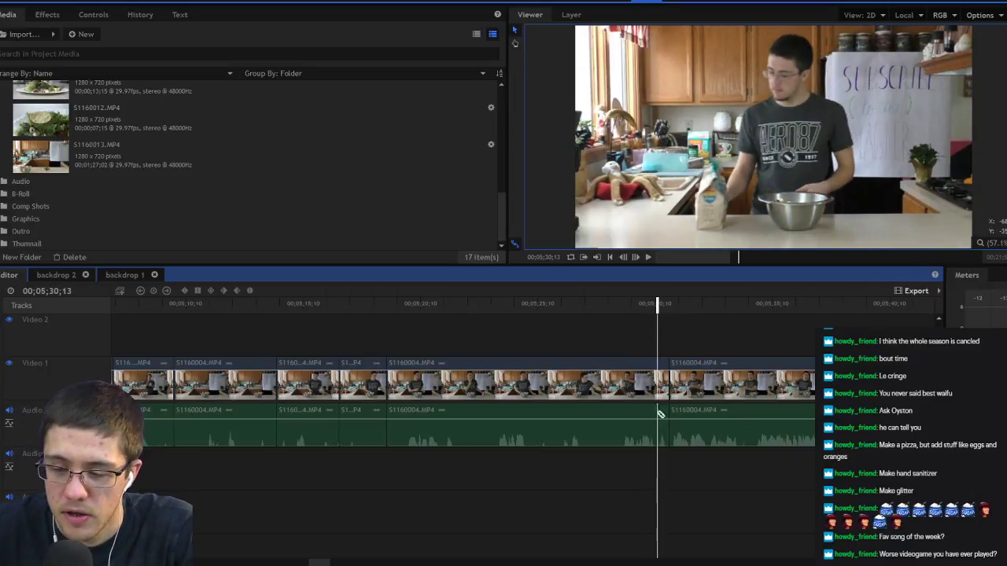
Step: Play the S1160004.MP4 clip after the cut from about 00;05;35 to 00;05;45;04, looking for parts to remove
scroll(650, 411, right, 5)
click(268, 305)
key(space)
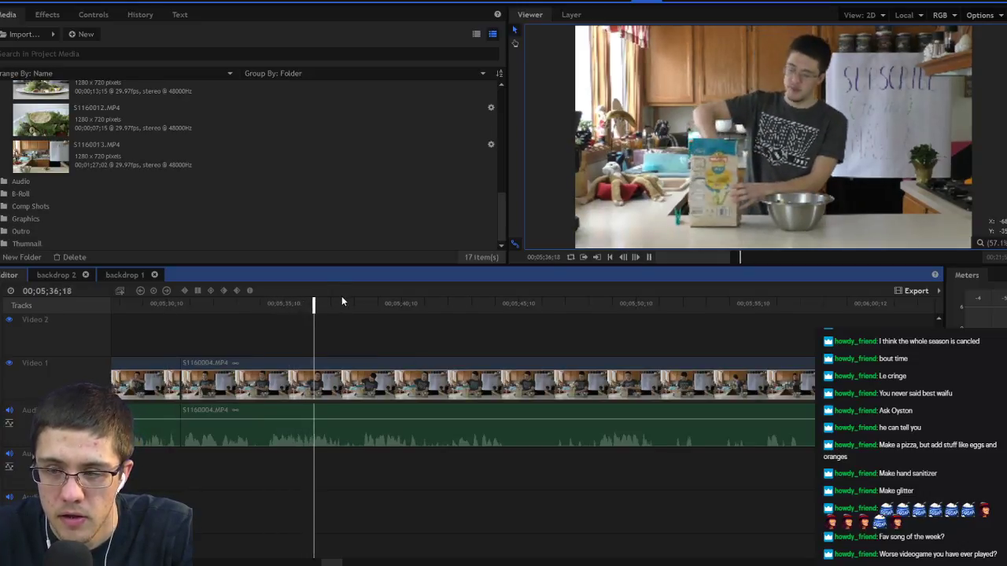
key(space)
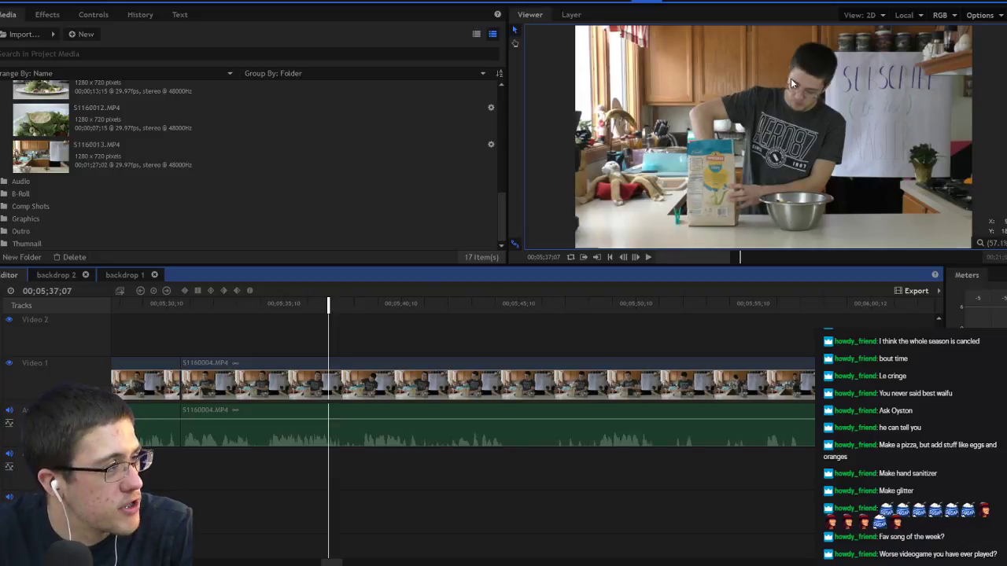
key(space)
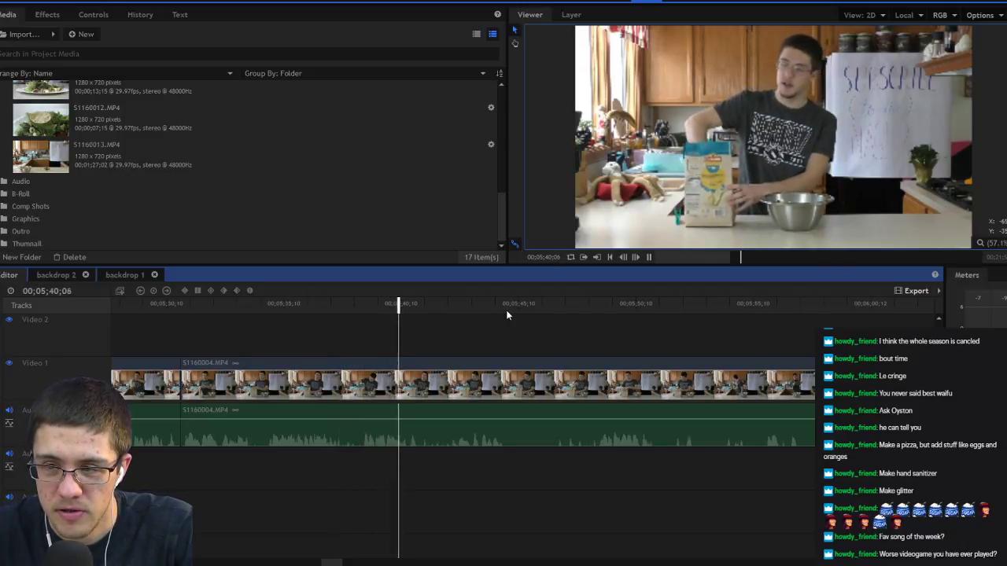
key(space)
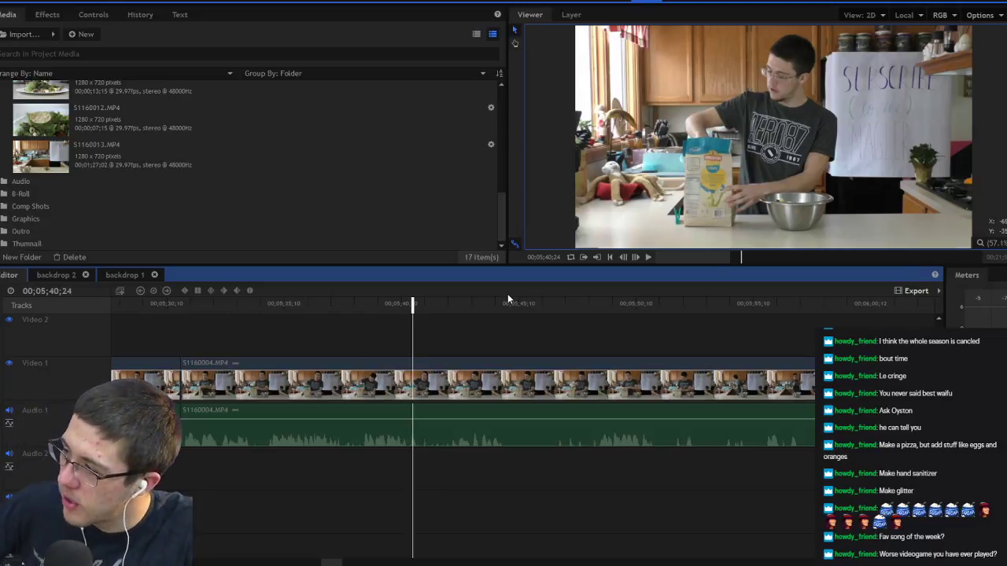
key(space)
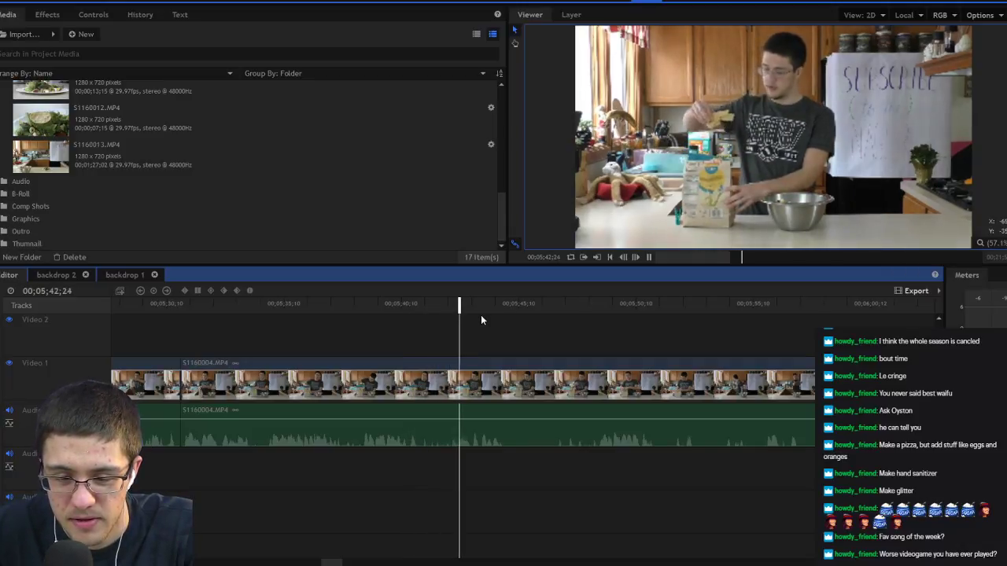
key(space)
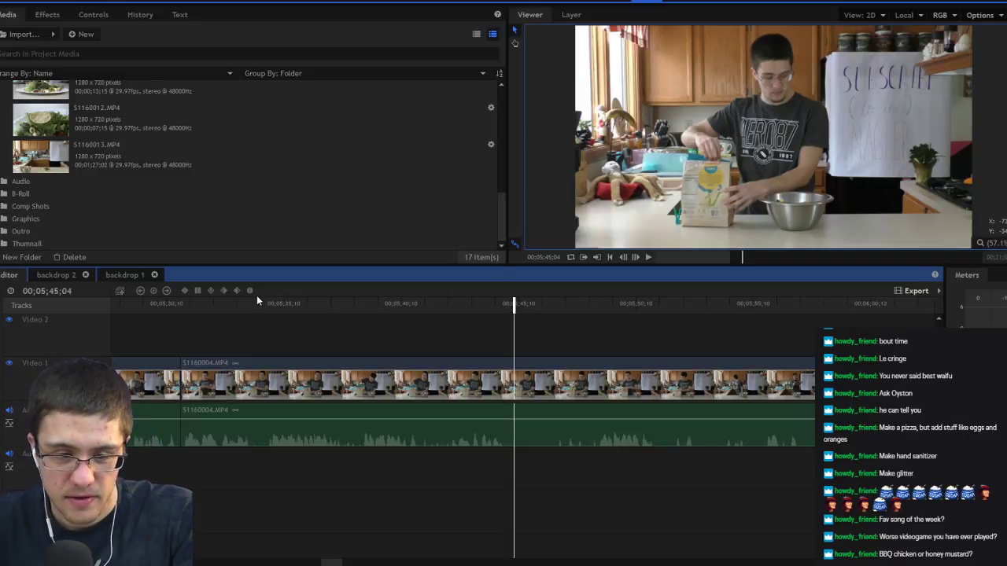
Step: Replay the footage from about 00;05;41;20 and split the S1160004.MP4 clip at 00;05;44;27
click(431, 304)
key(space)
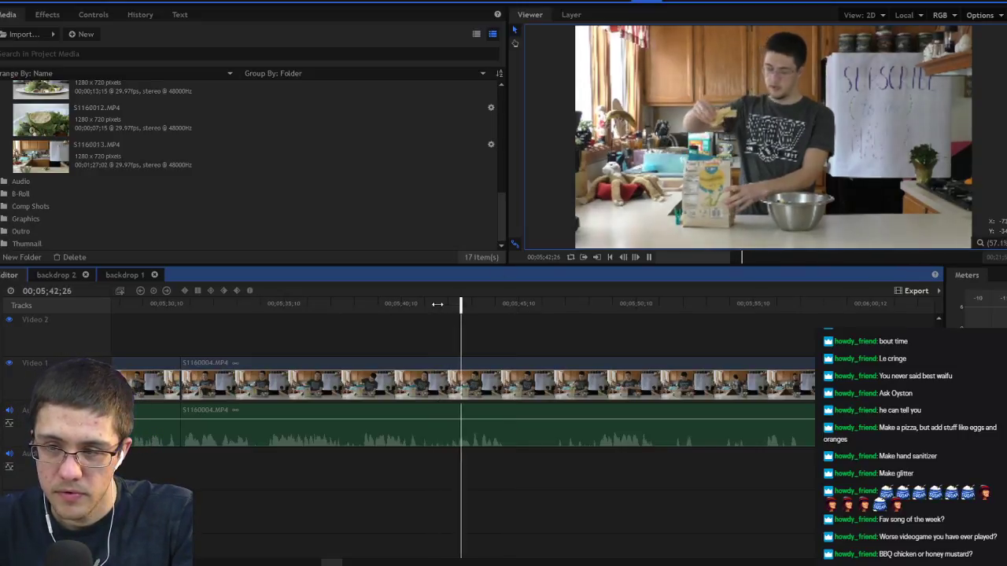
key(space)
key(ctrl+shift+d)
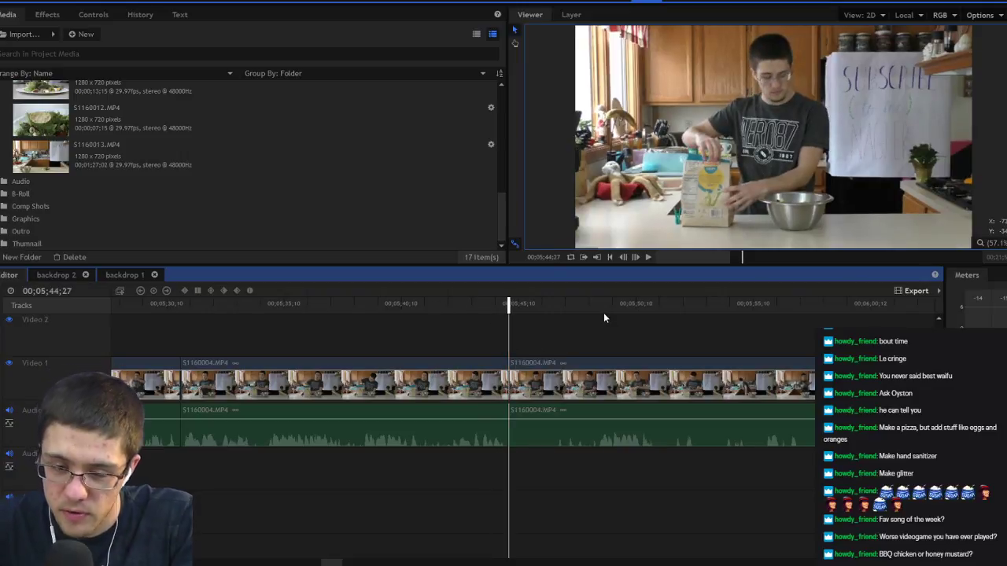
Step: Check the speech after the split from about 00;05;48 to 00;05;50;24 and from about 00;05;55 to 00;05;56;01
click(592, 305)
key(space)
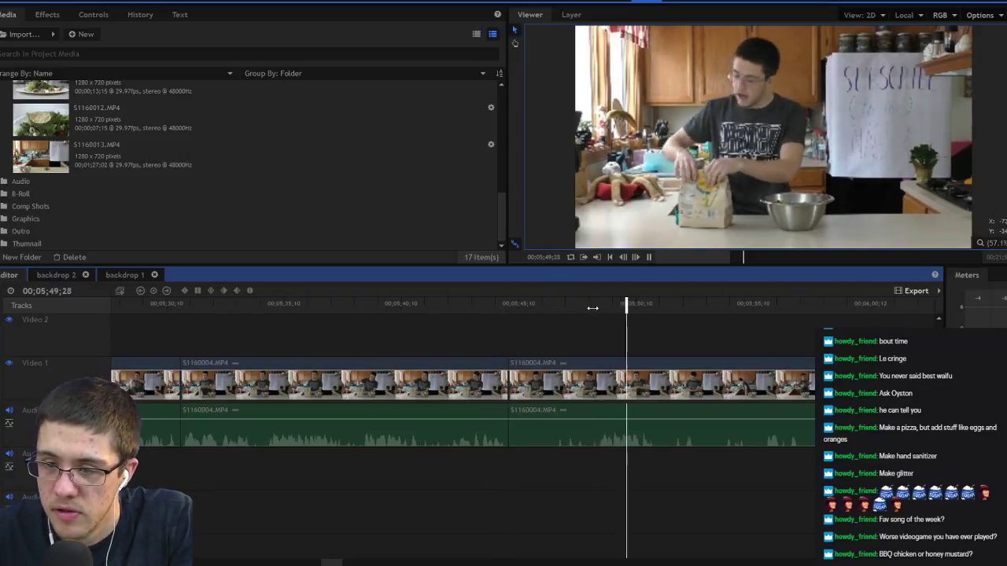
key(space)
scroll(775, 425, right, 5)
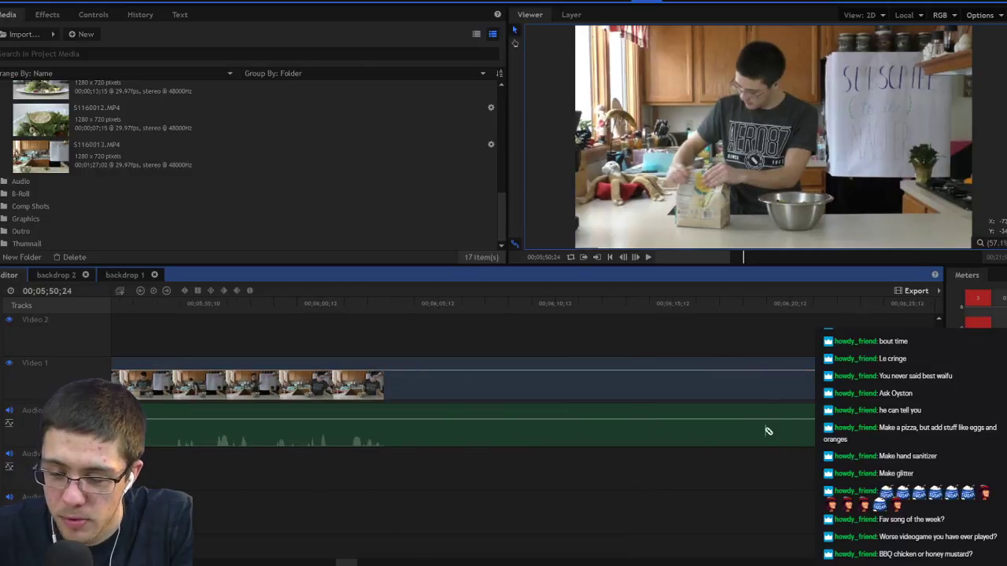
click(198, 307)
key(space)
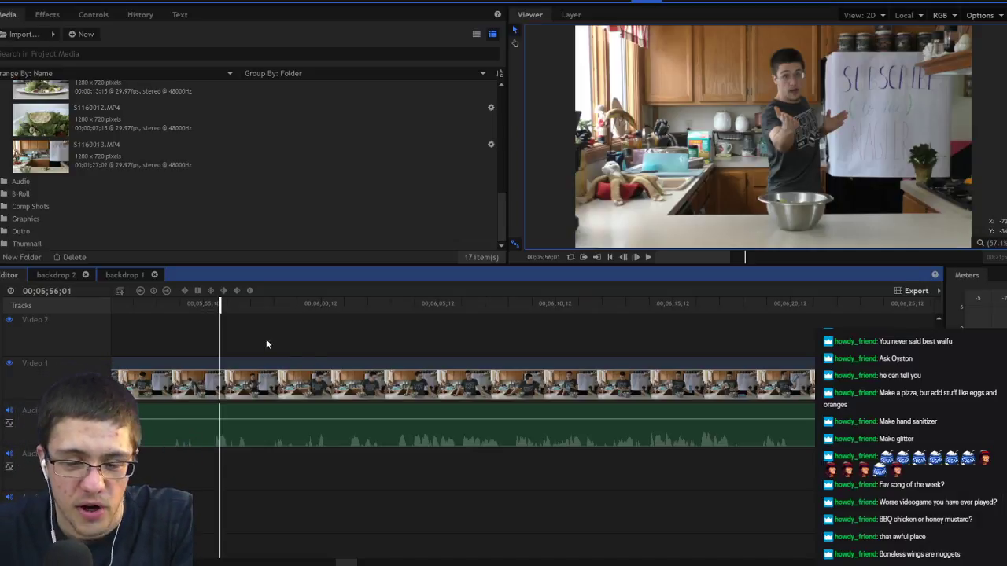
Step: Examine the timeline from its first clips at 00;00;03;11 to its last clip at 00;12;53;00 to judge the overall length
scroll(369, 331, left, 5)
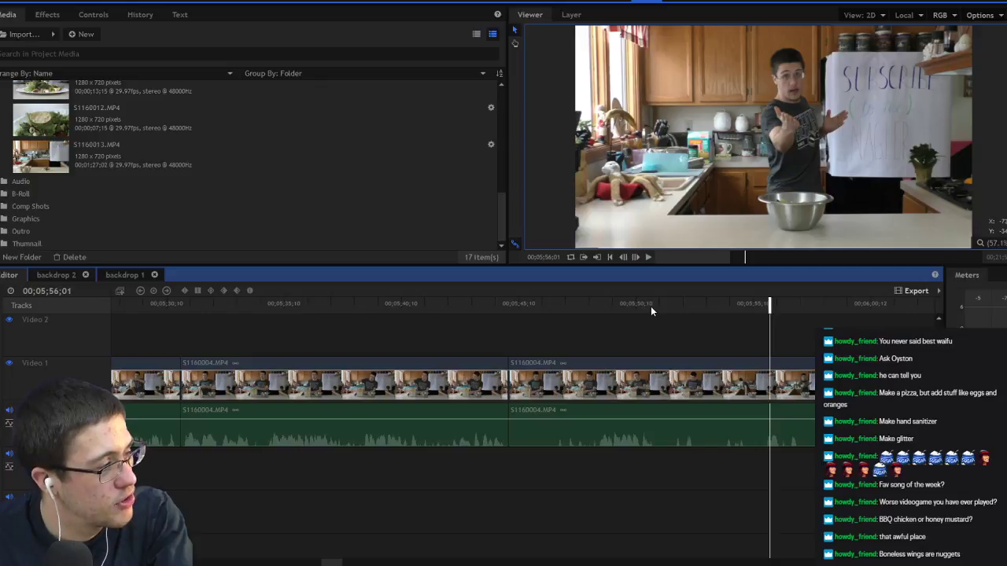
scroll(483, 331, left, 15)
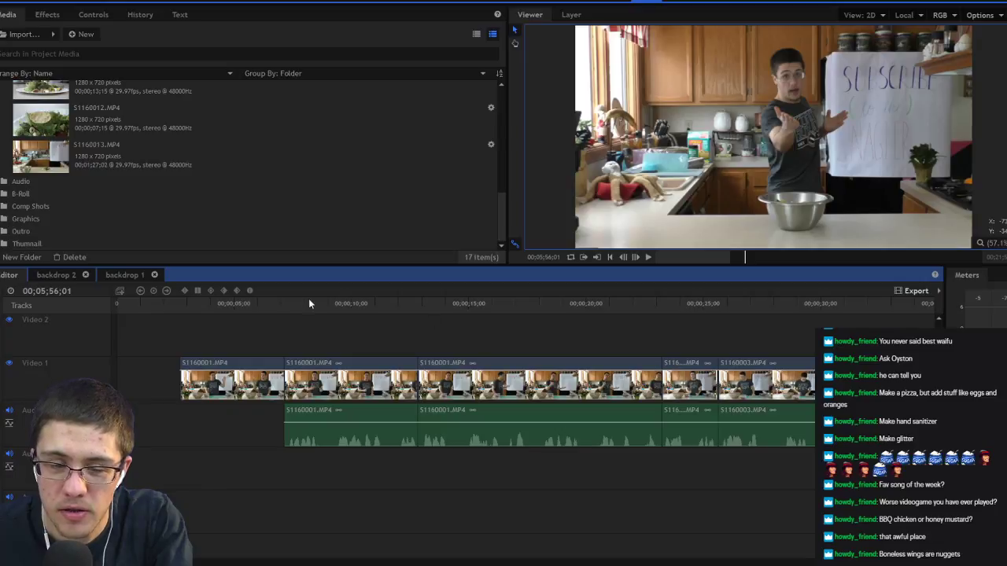
click(196, 305)
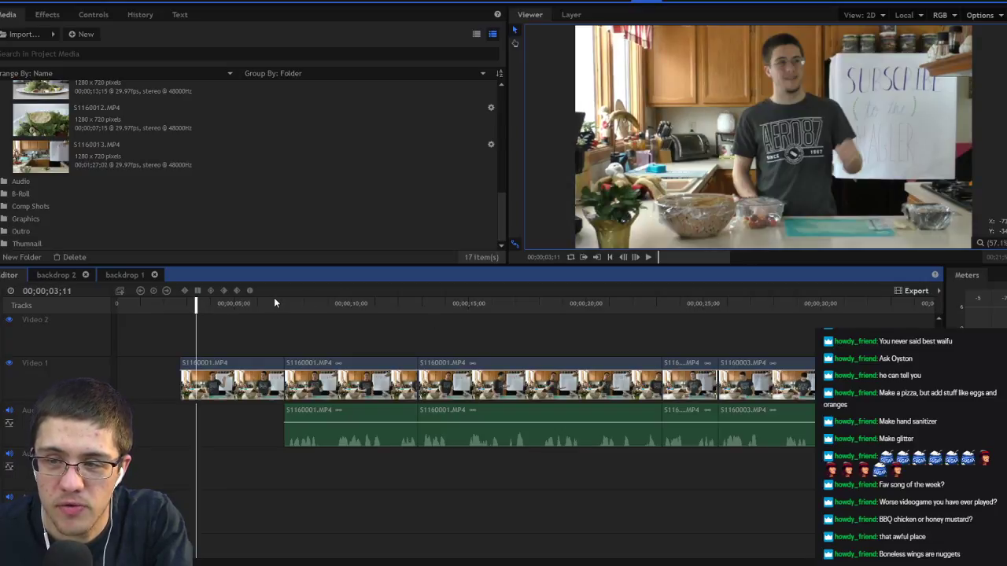
scroll(537, 355, right, 4)
scroll(538, 356, right, 15)
scroll(537, 358, right, 18)
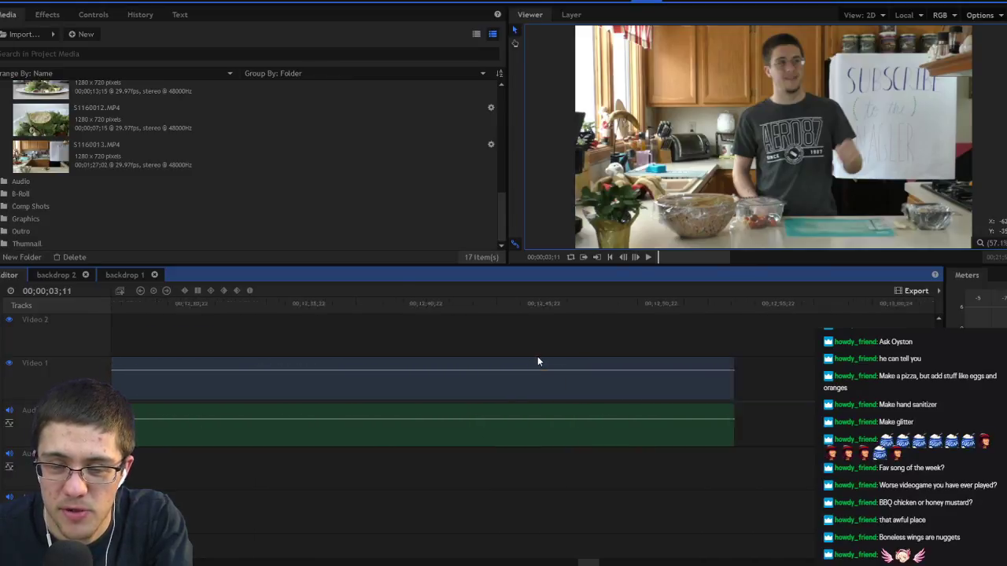
scroll(538, 358, right, 3)
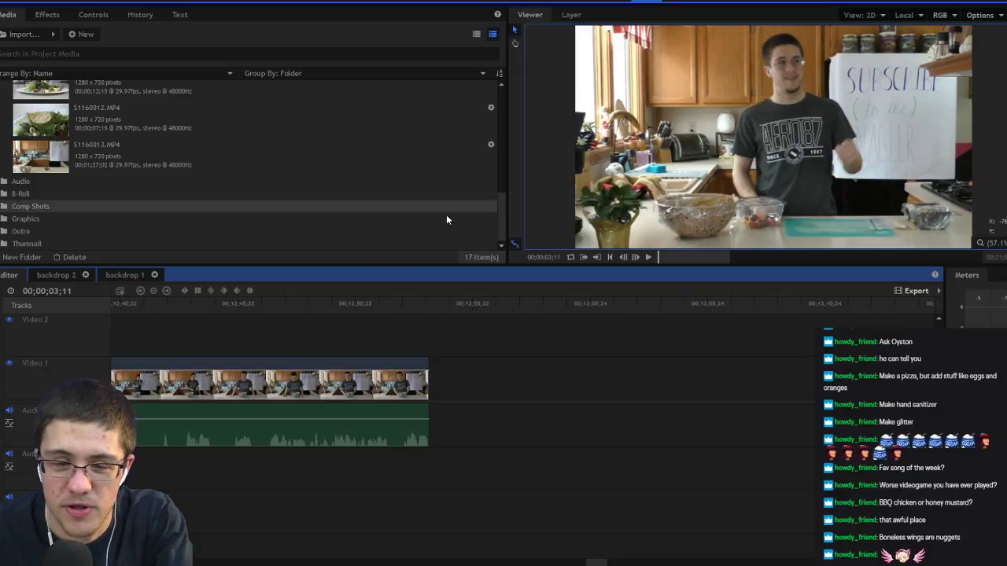
click(408, 303)
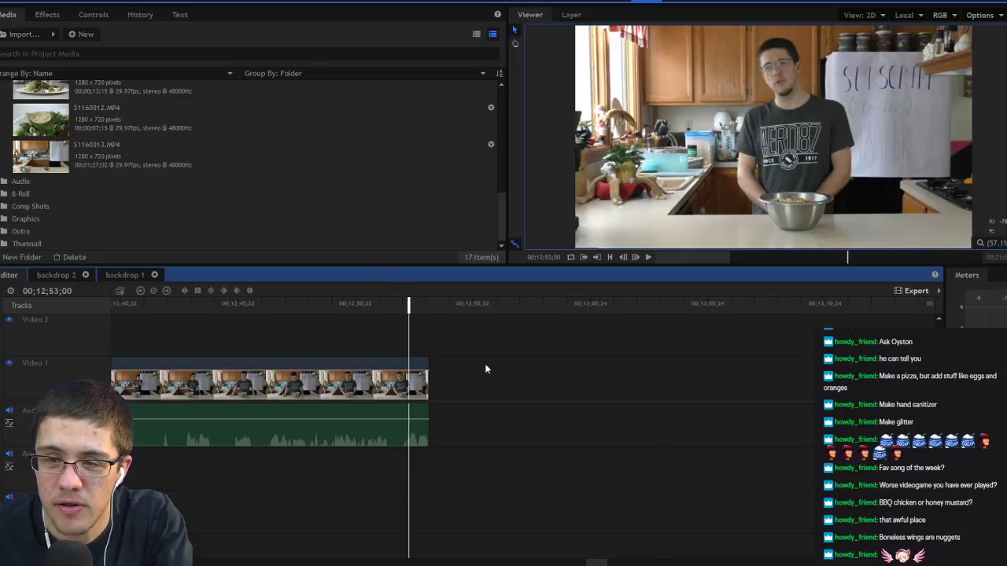
scroll(486, 368, left, 18)
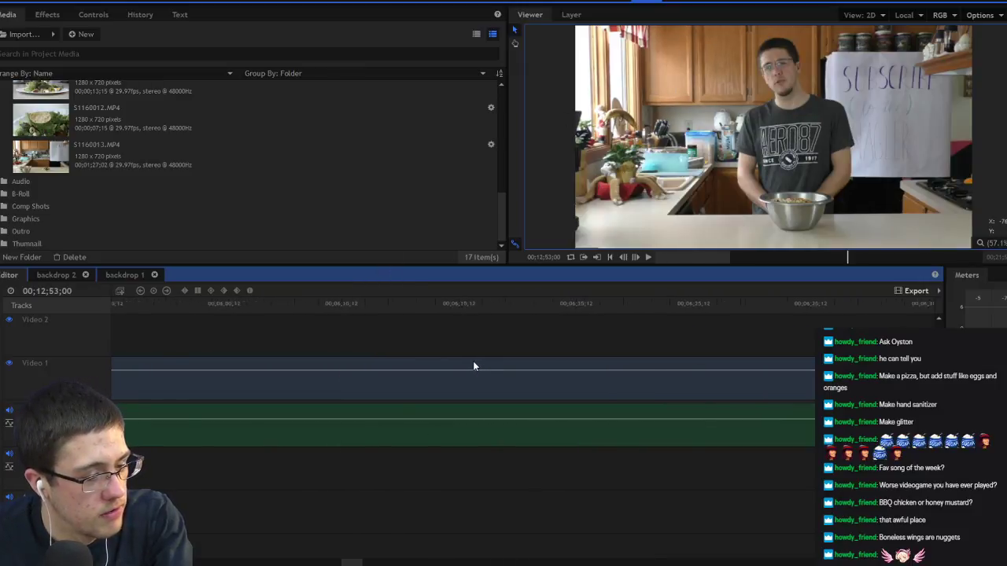
scroll(474, 365, left, 15)
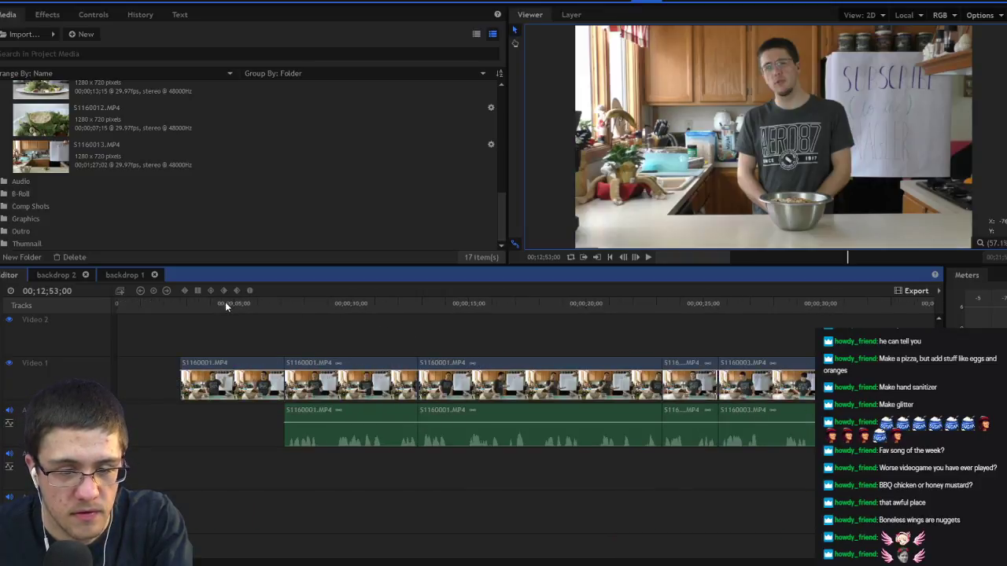
Step: Review the edit from the first clip at 00;00;03;07 up to 00;02;43;13, pausing at 00;01;27;15
click(182, 305)
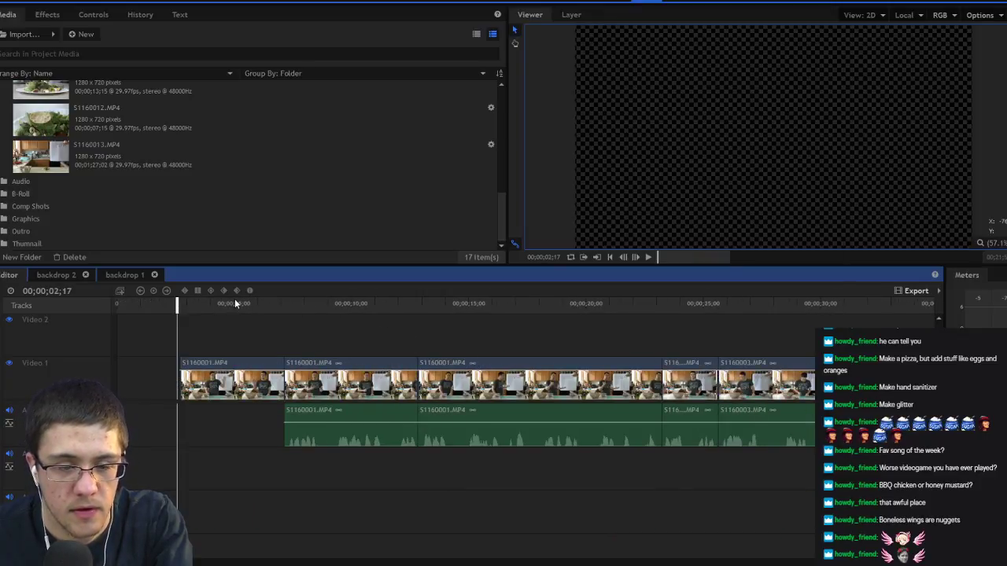
click(193, 305)
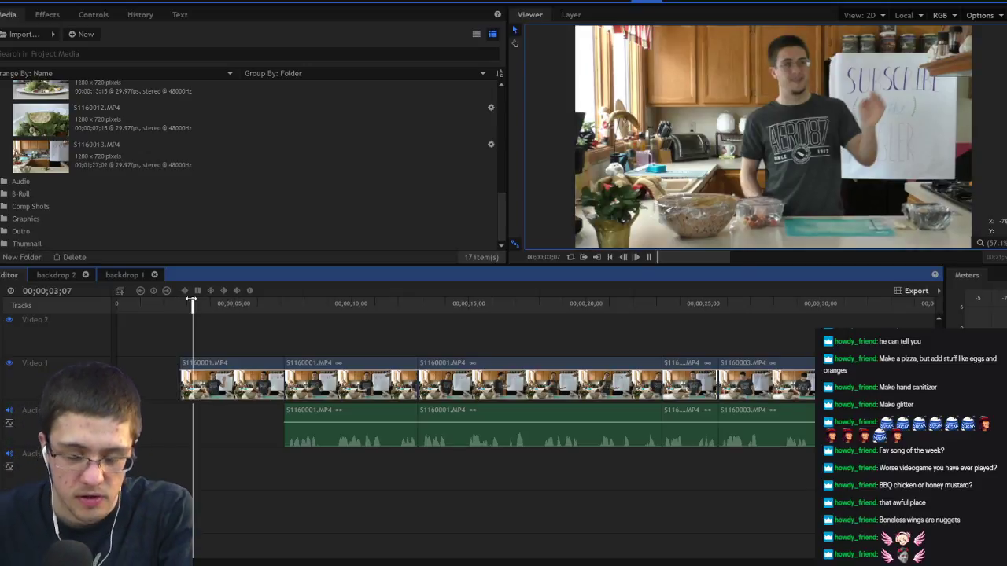
key(space)
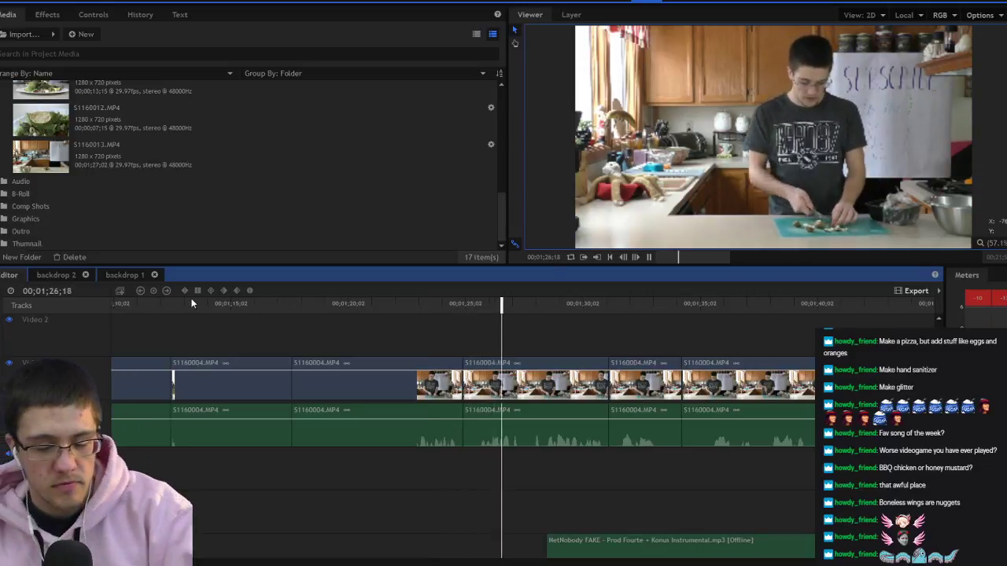
key(space)
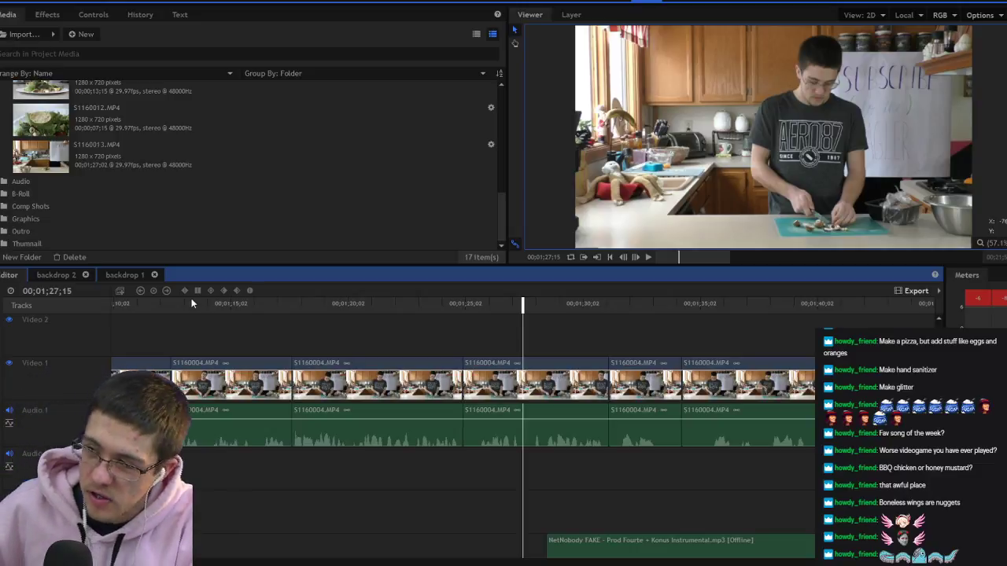
key(space)
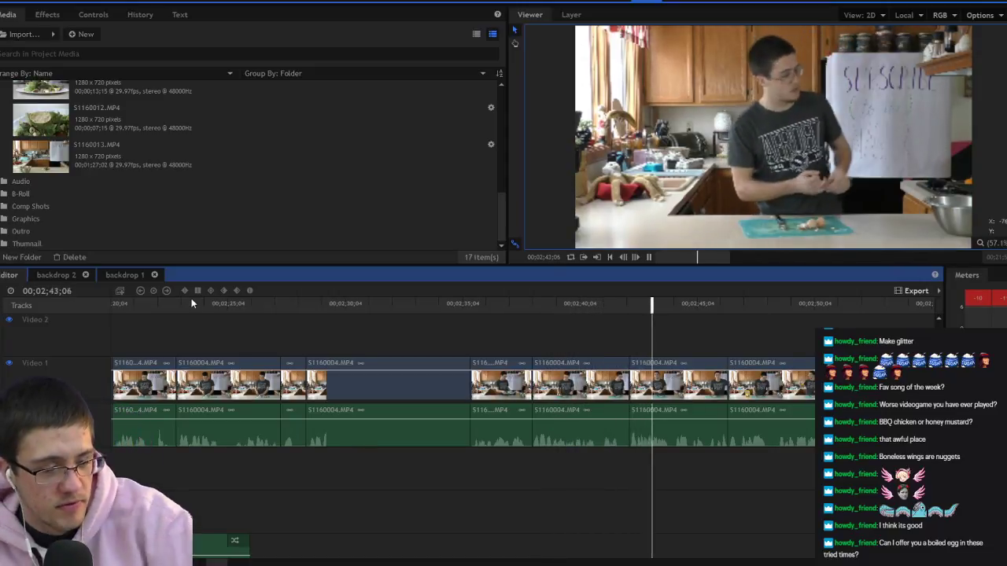
key(space)
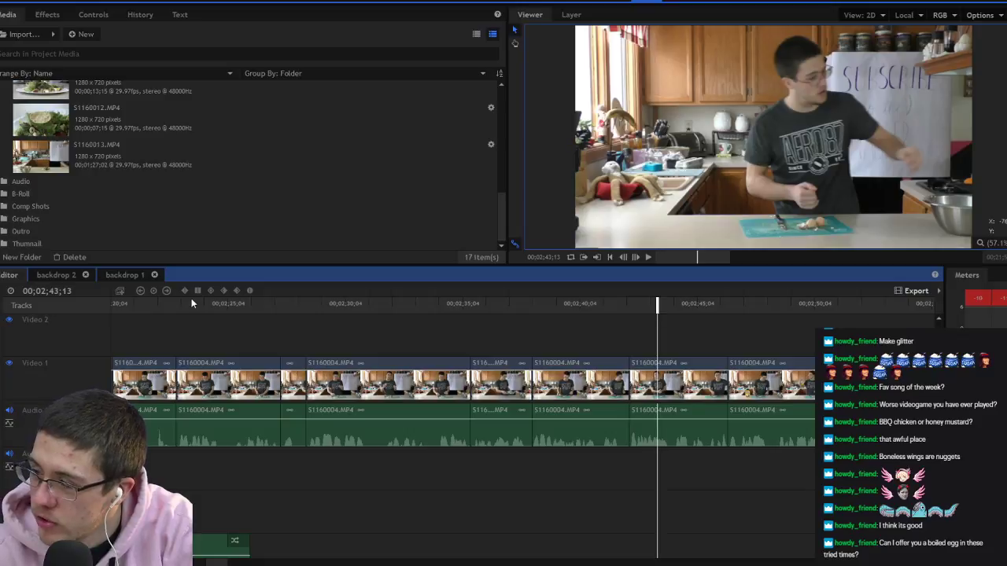
Step: Play the footage from 00;02;43;13 to 00;03;18;16 and scrub ahead to 00;03;26;06, looking for a silent part to remove
key(space)
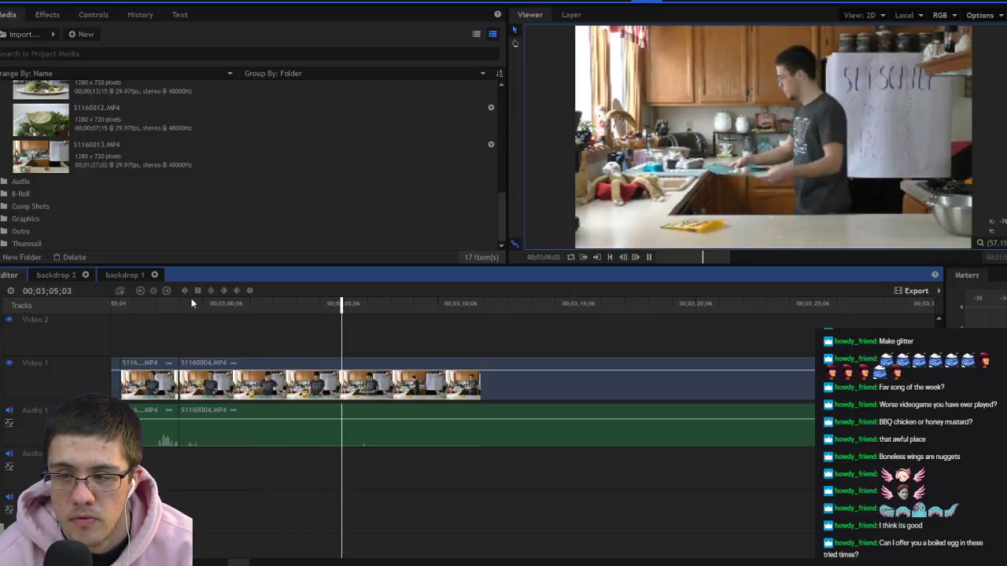
key(space)
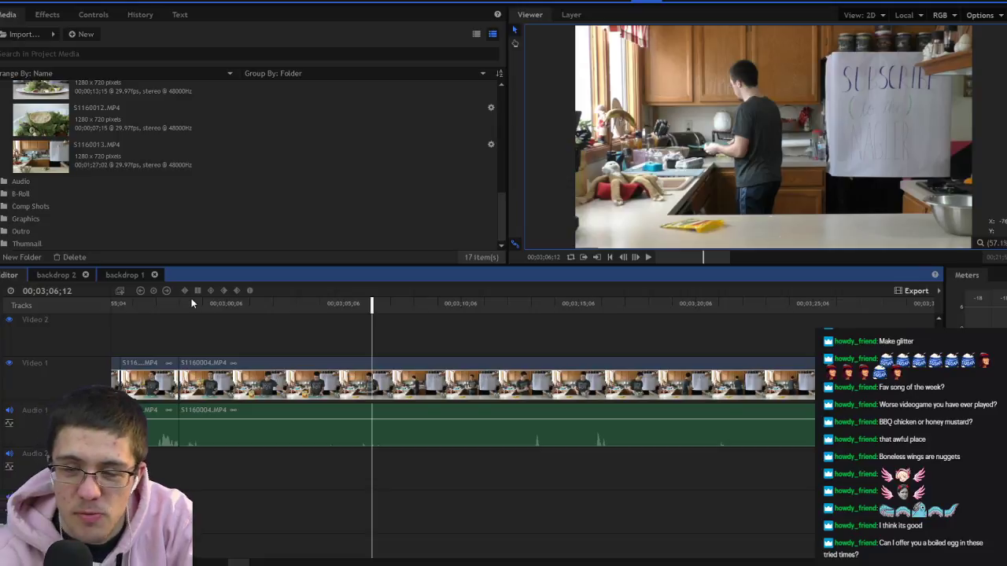
key(space)
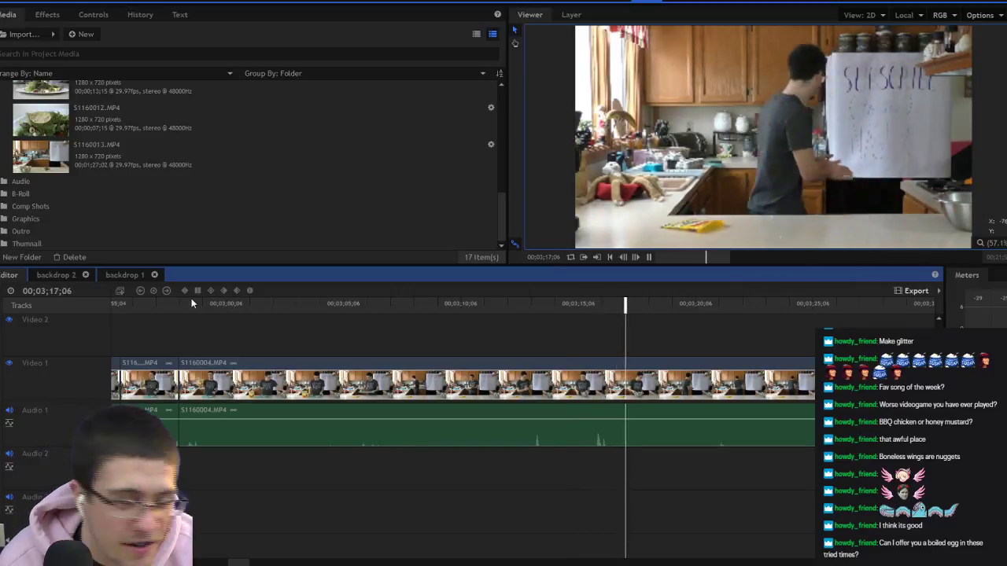
key(space)
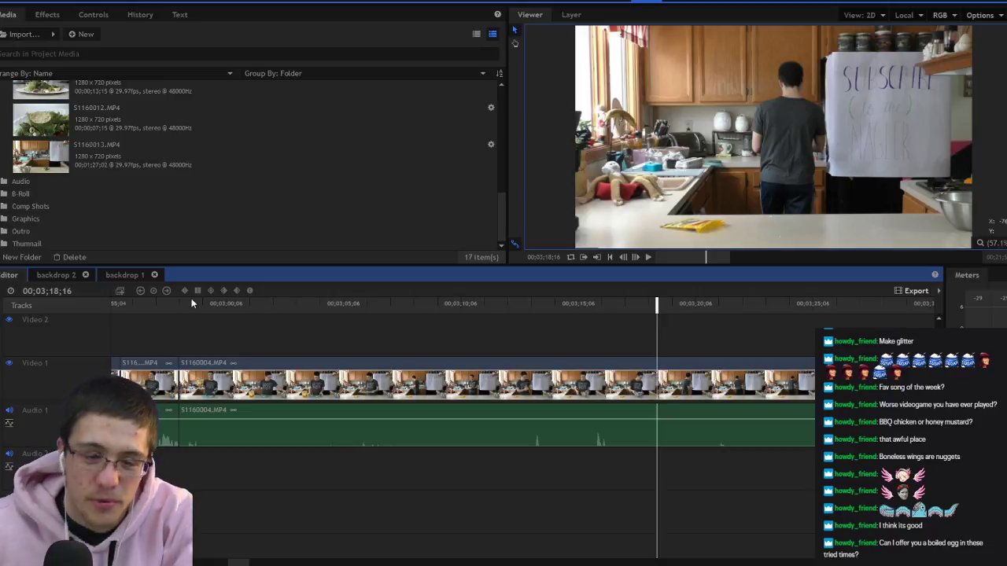
drag(198, 303, 832, 325)
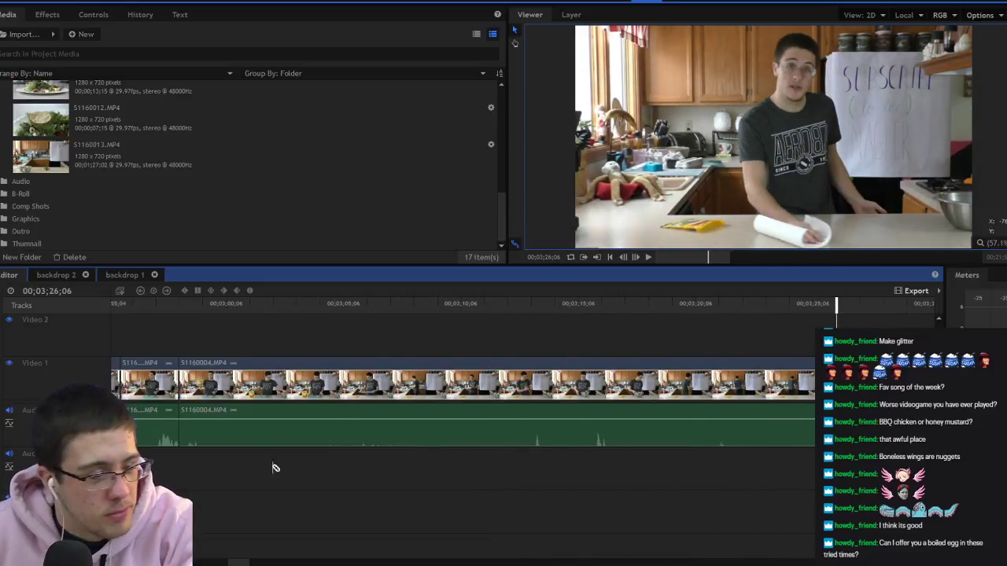
Step: Replay from 00;02;58;24, split the S1160004.MP4 clip at 00;03;04;03, delete the piece before the split and ripple delete the gap
click(194, 303)
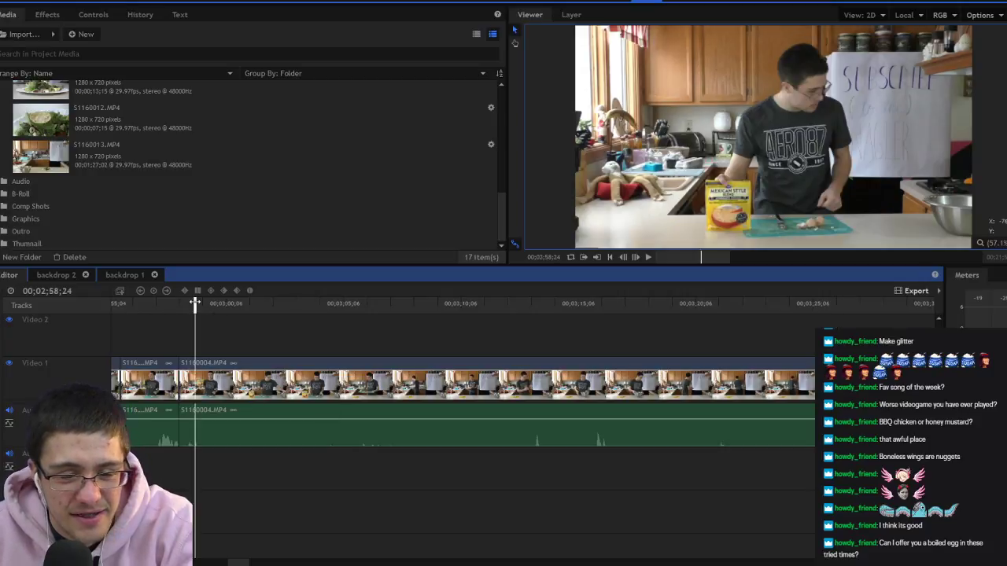
key(space)
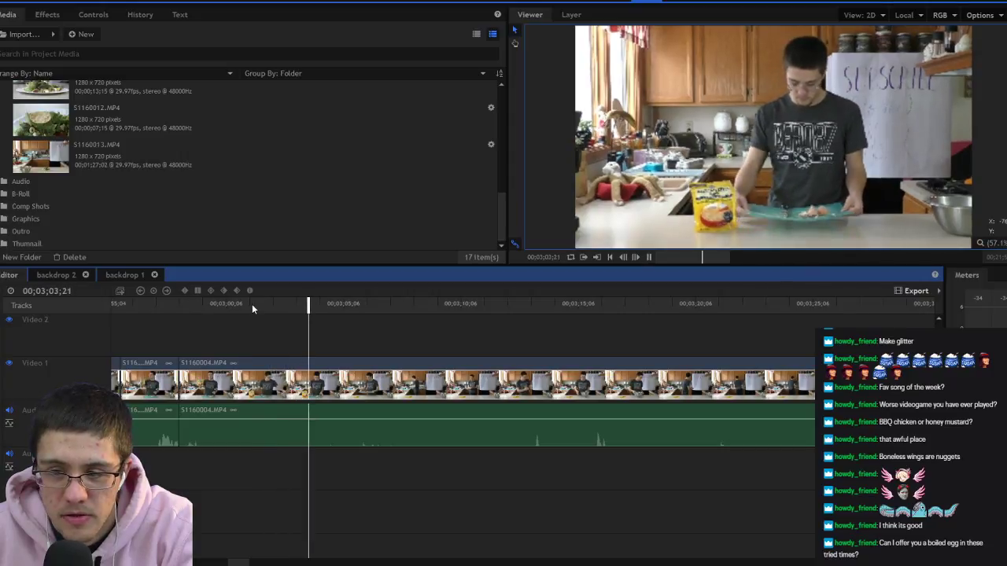
key(space)
key(ctrl+shift+d)
click(290, 367)
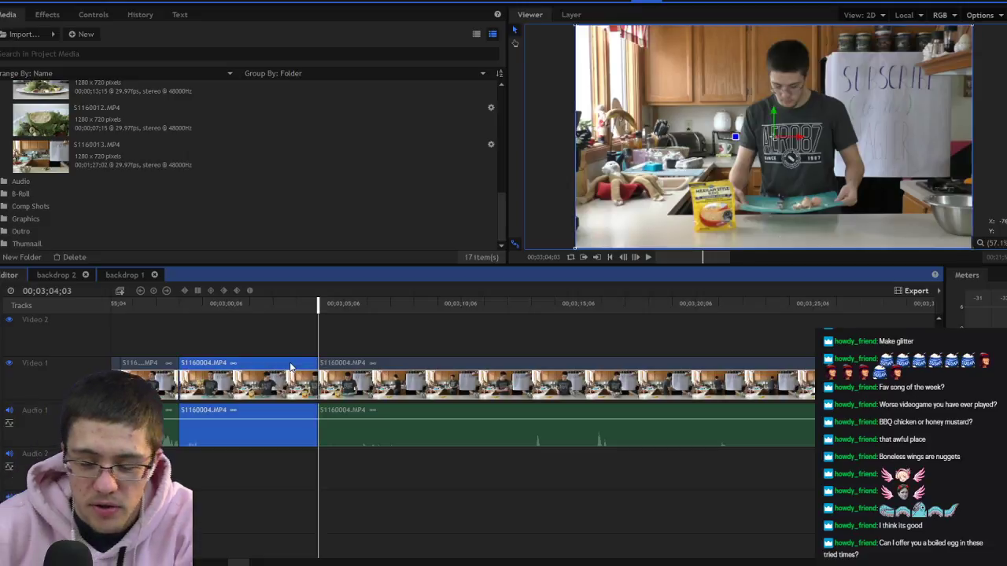
key(Delete)
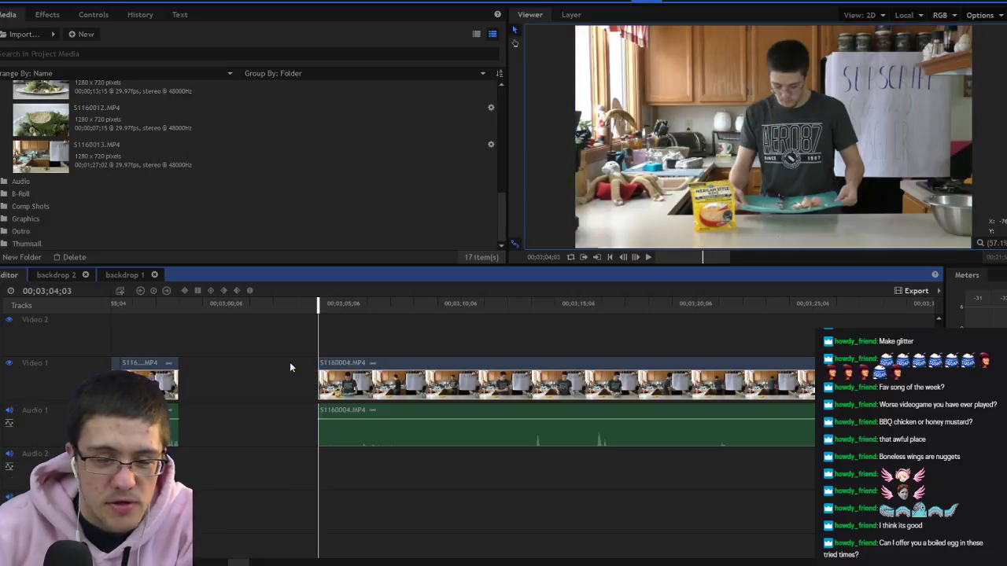
right_click(251, 381)
click(285, 418)
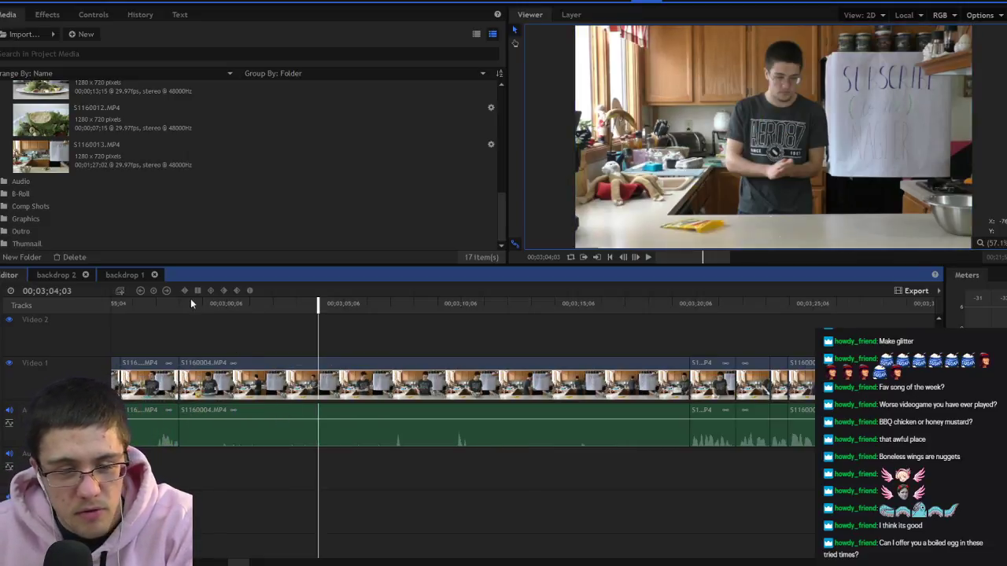
Step: Split the long S1160004.MP4 clip at 00;02;59;10, delete the piece after the split and ripple delete the gap
click(186, 304)
key(ctrl+shift+d)
click(229, 365)
key(Delete)
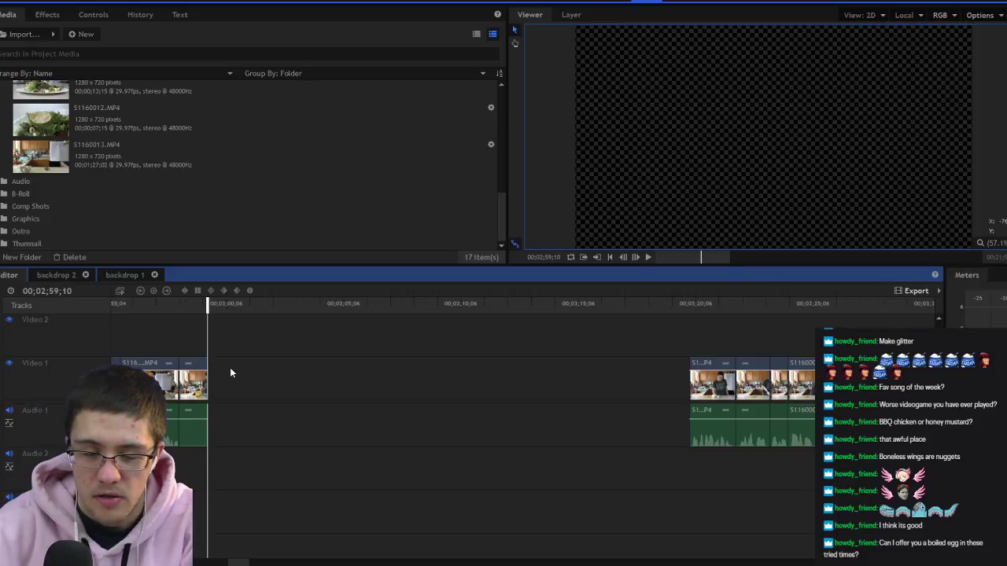
right_click(250, 378)
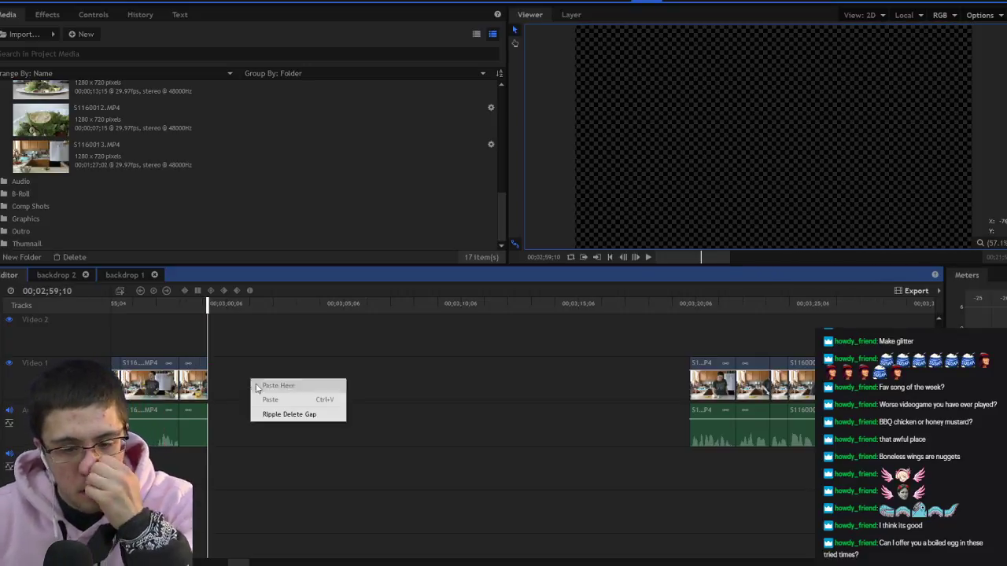
click(285, 415)
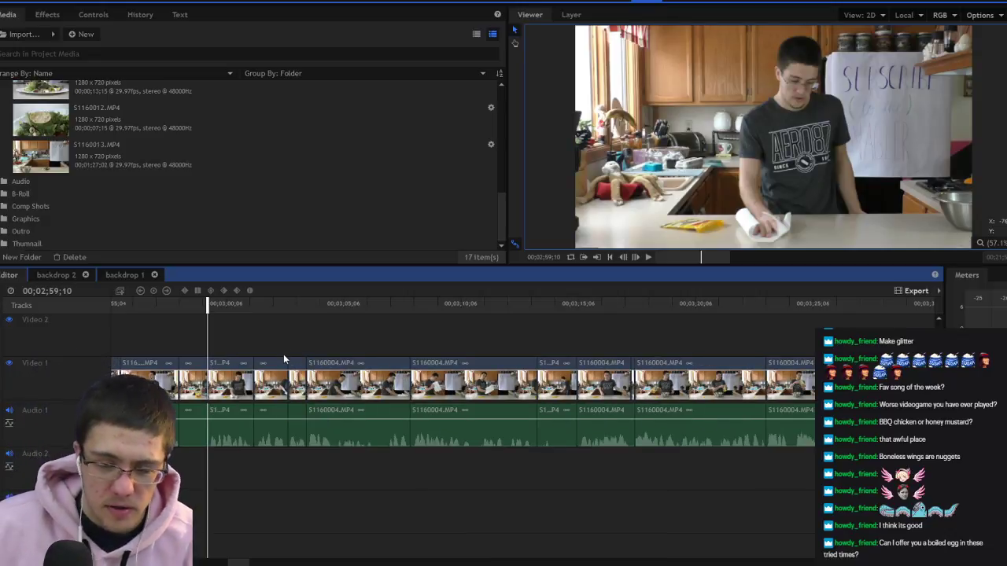
Step: Check the transition across the new cut by playing from 00;02;59;10 to 00;03;01;13
scroll(508, 342, right, 3)
scroll(508, 342, right, 10)
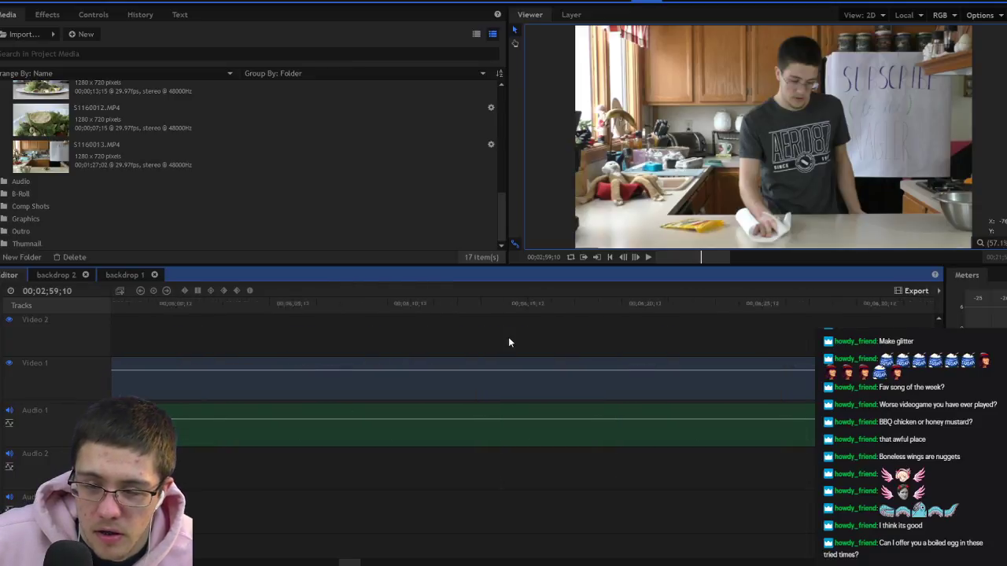
scroll(502, 343, left, 15)
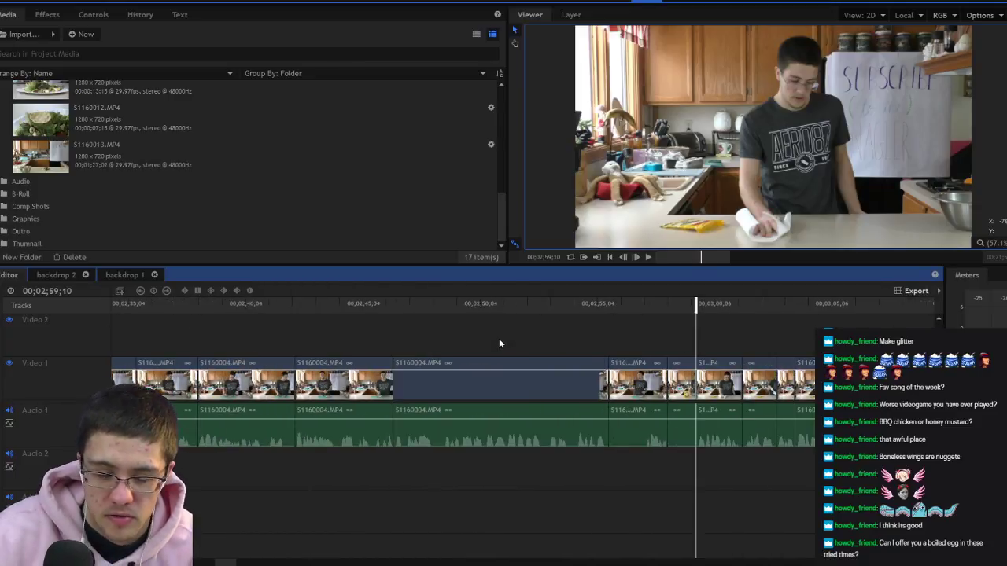
key(space)
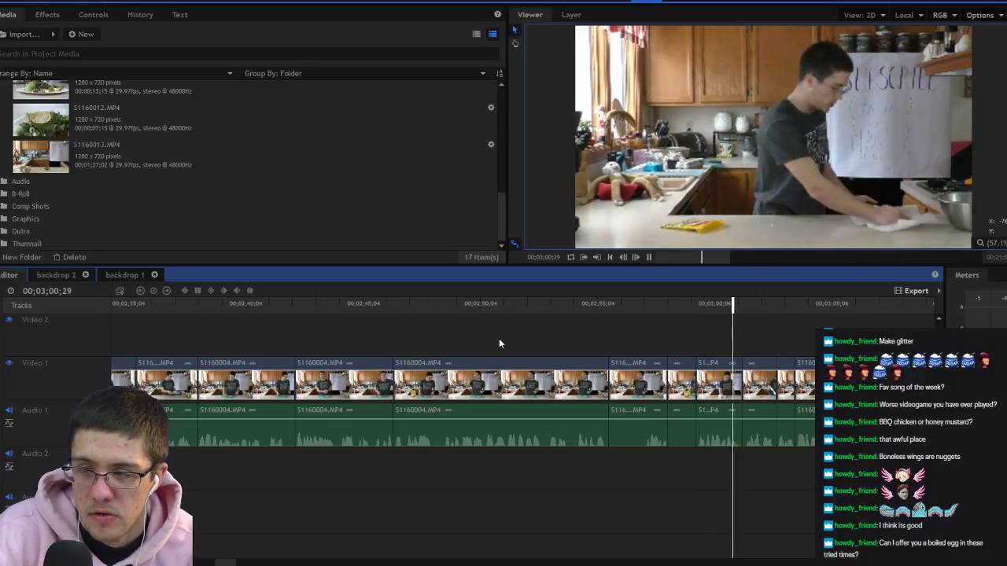
key(space)
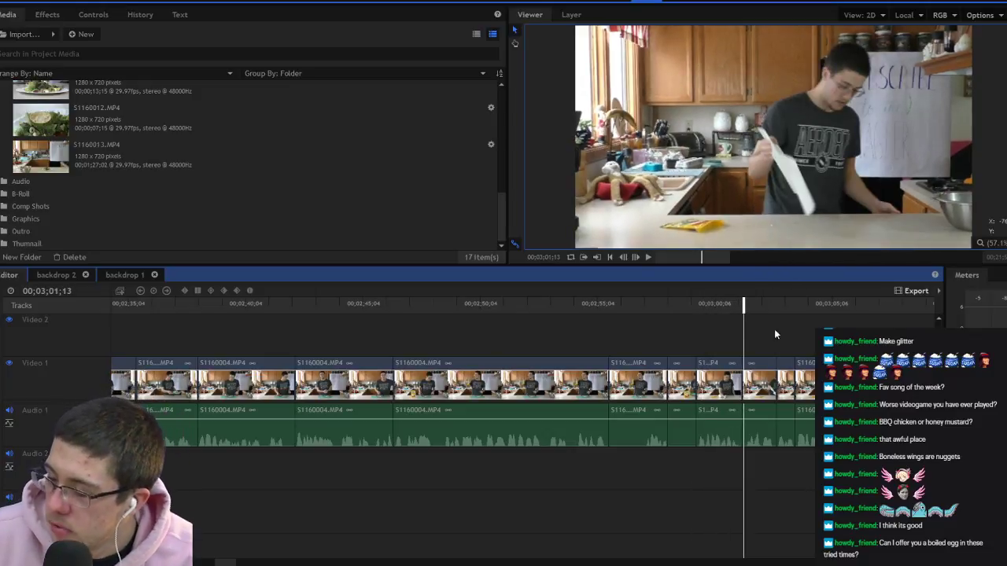
Step: Examine the timeline from its first clips through the last one, and place the playhead at 00;05;17;29 just before the long S1160004.MP4 clip
scroll(682, 348, right, 15)
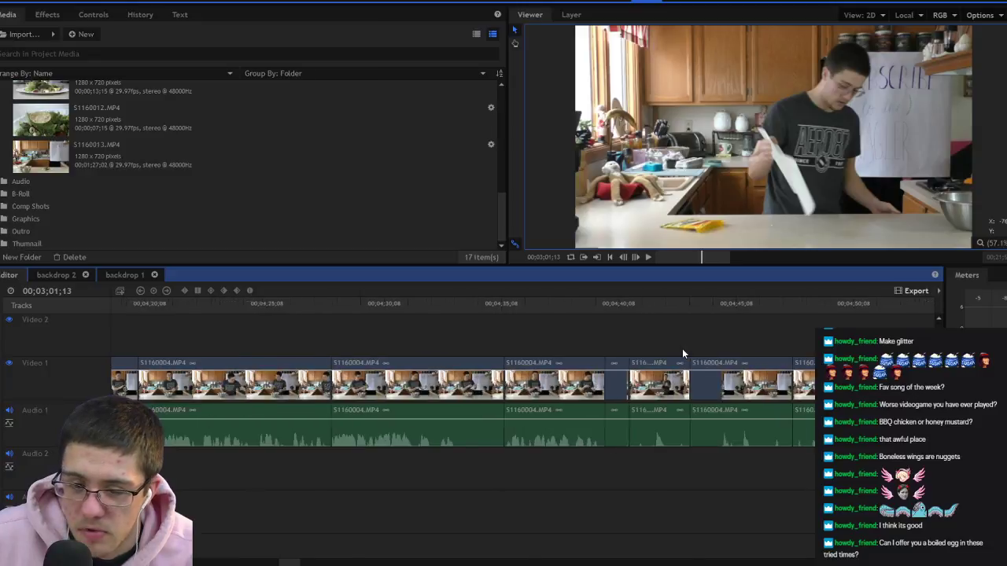
scroll(513, 339, left, 1)
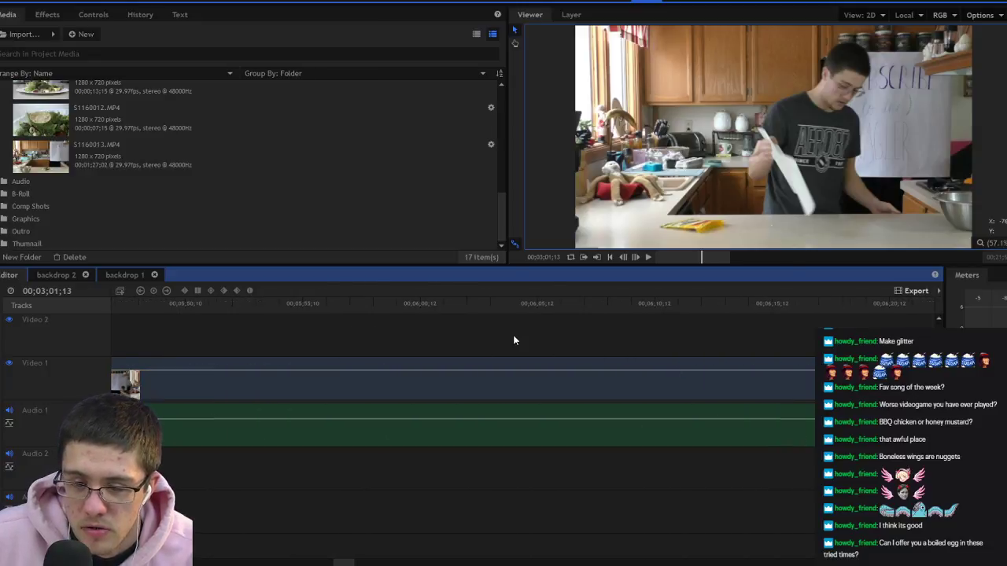
scroll(513, 339, left, 1)
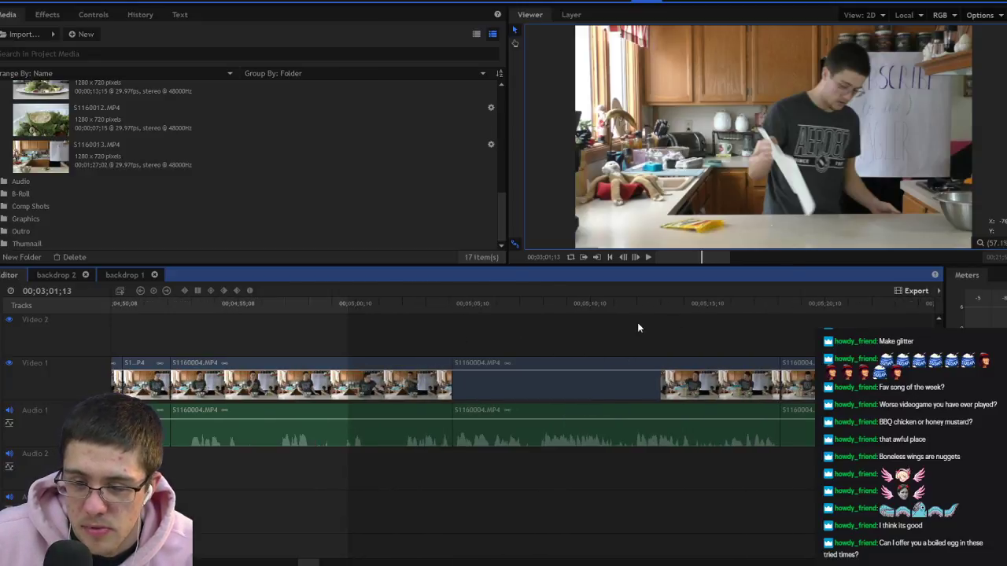
click(293, 307)
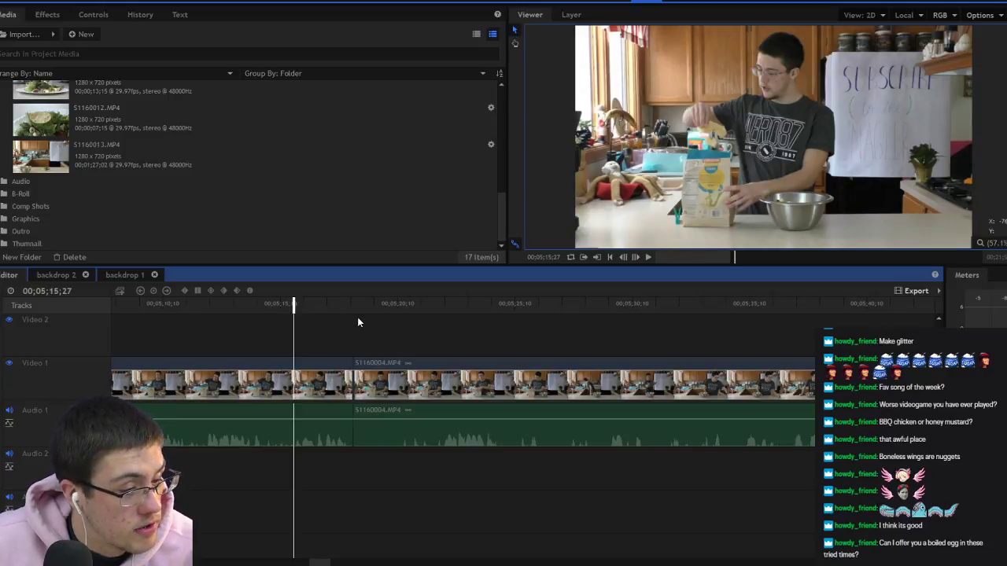
scroll(456, 350, left, 15)
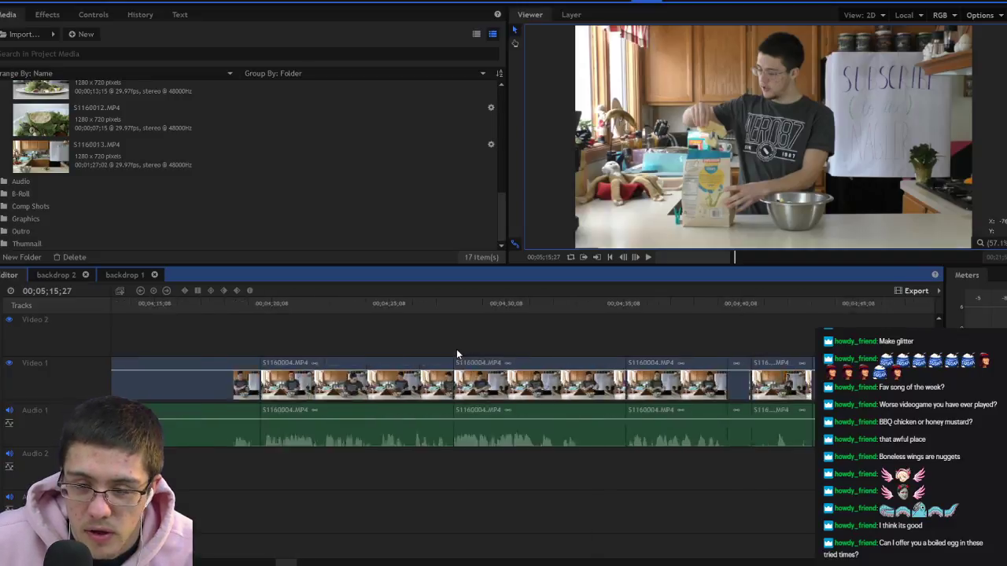
scroll(457, 349, right, 5)
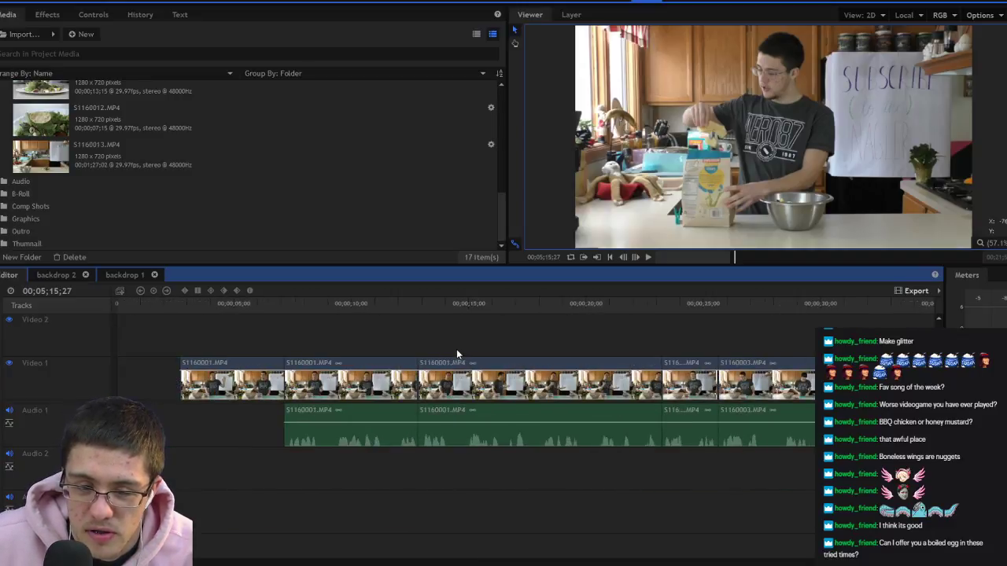
scroll(451, 348, right, 15)
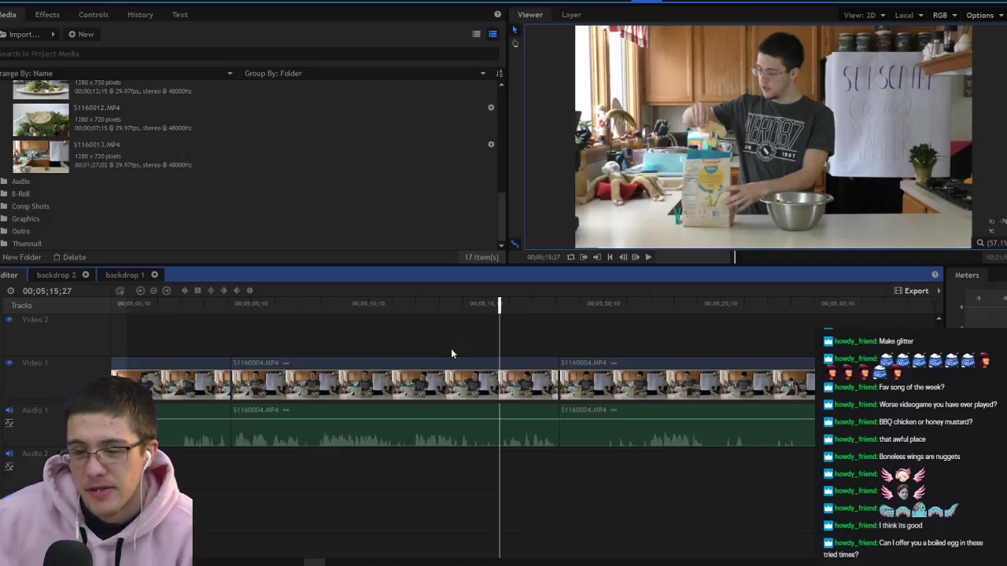
scroll(643, 312, right, 15)
scroll(642, 311, right, 12)
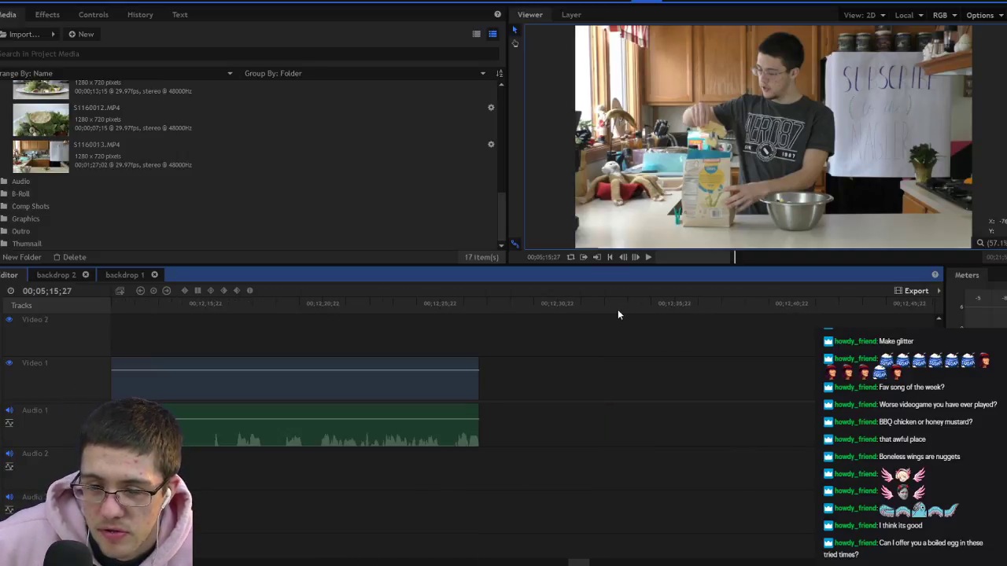
scroll(566, 317, left, 15)
scroll(567, 321, left, 15)
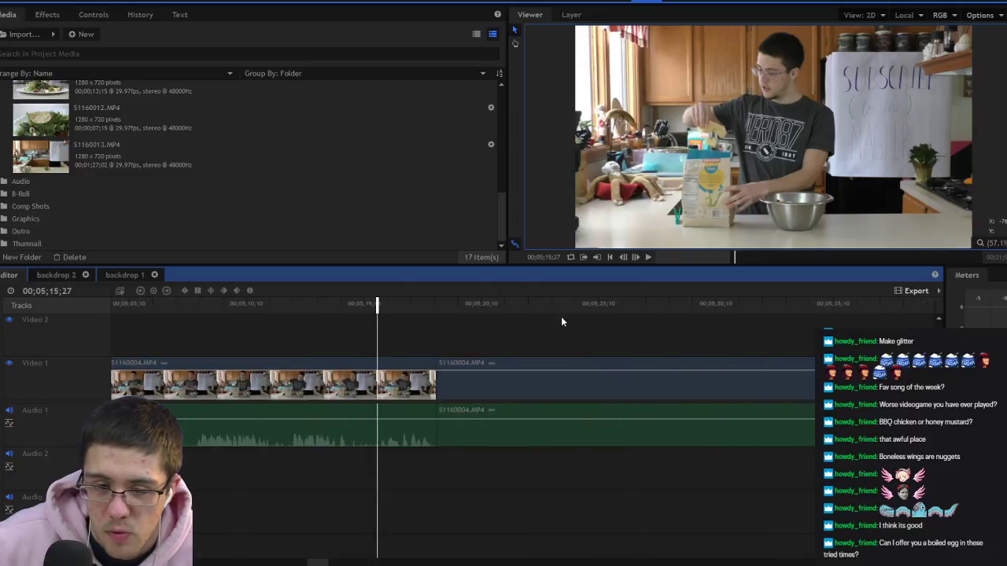
click(425, 305)
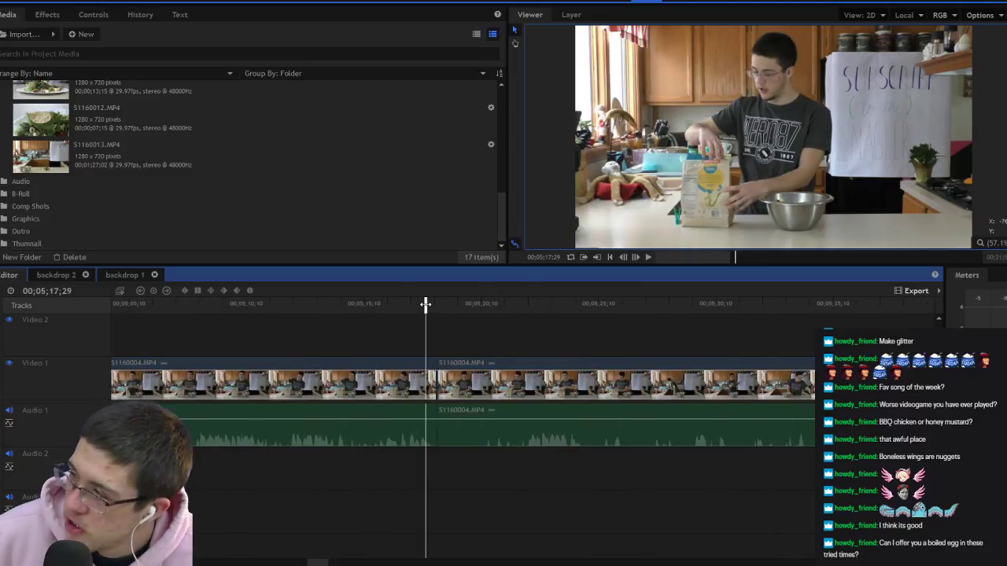